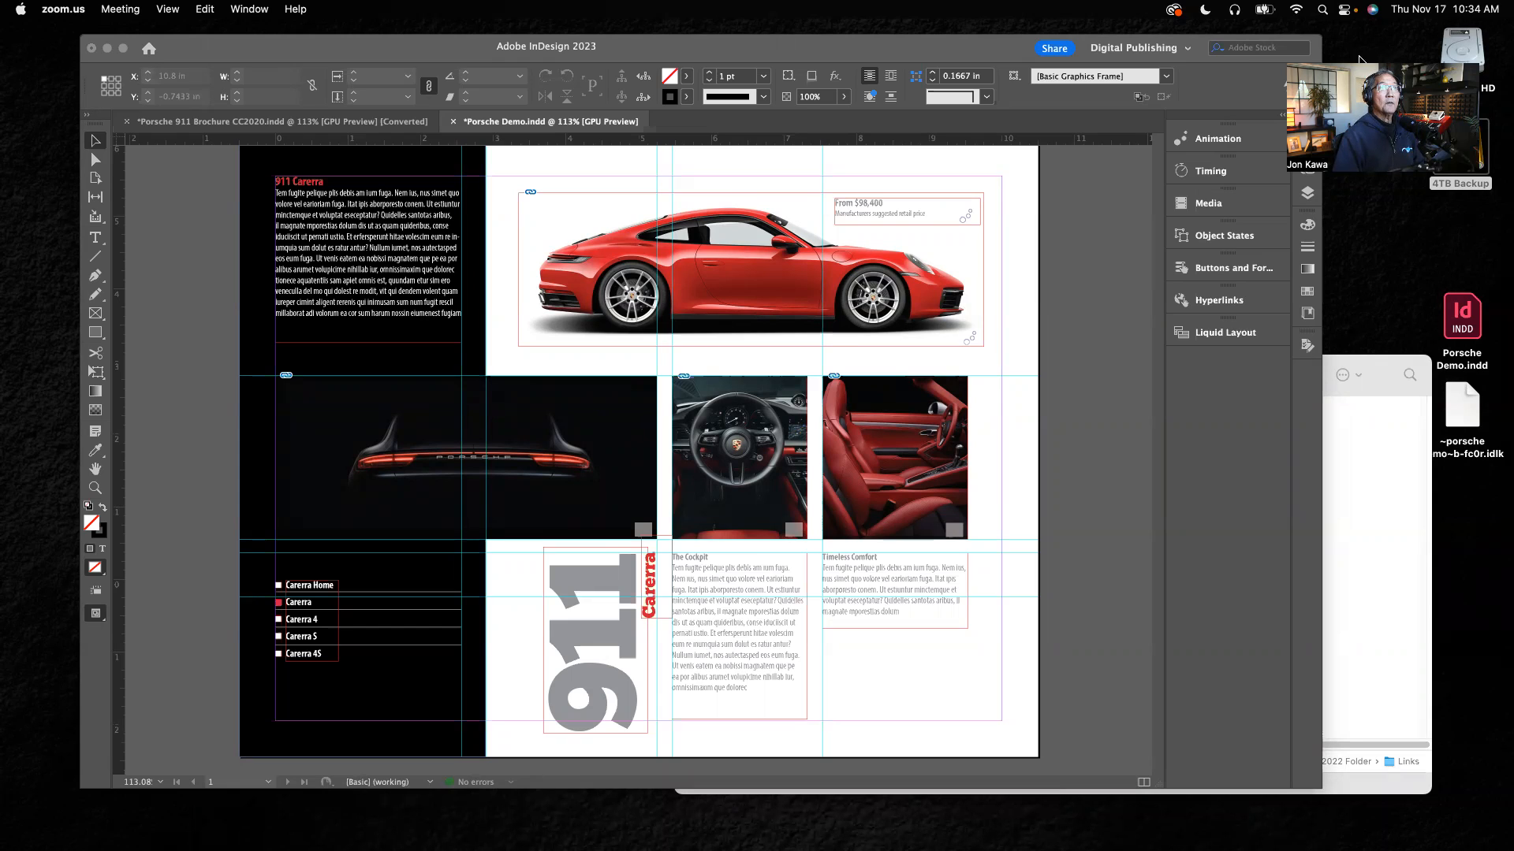
Step: Lock the Background layer
left_click_drag(1333, 102, 1357, 153)
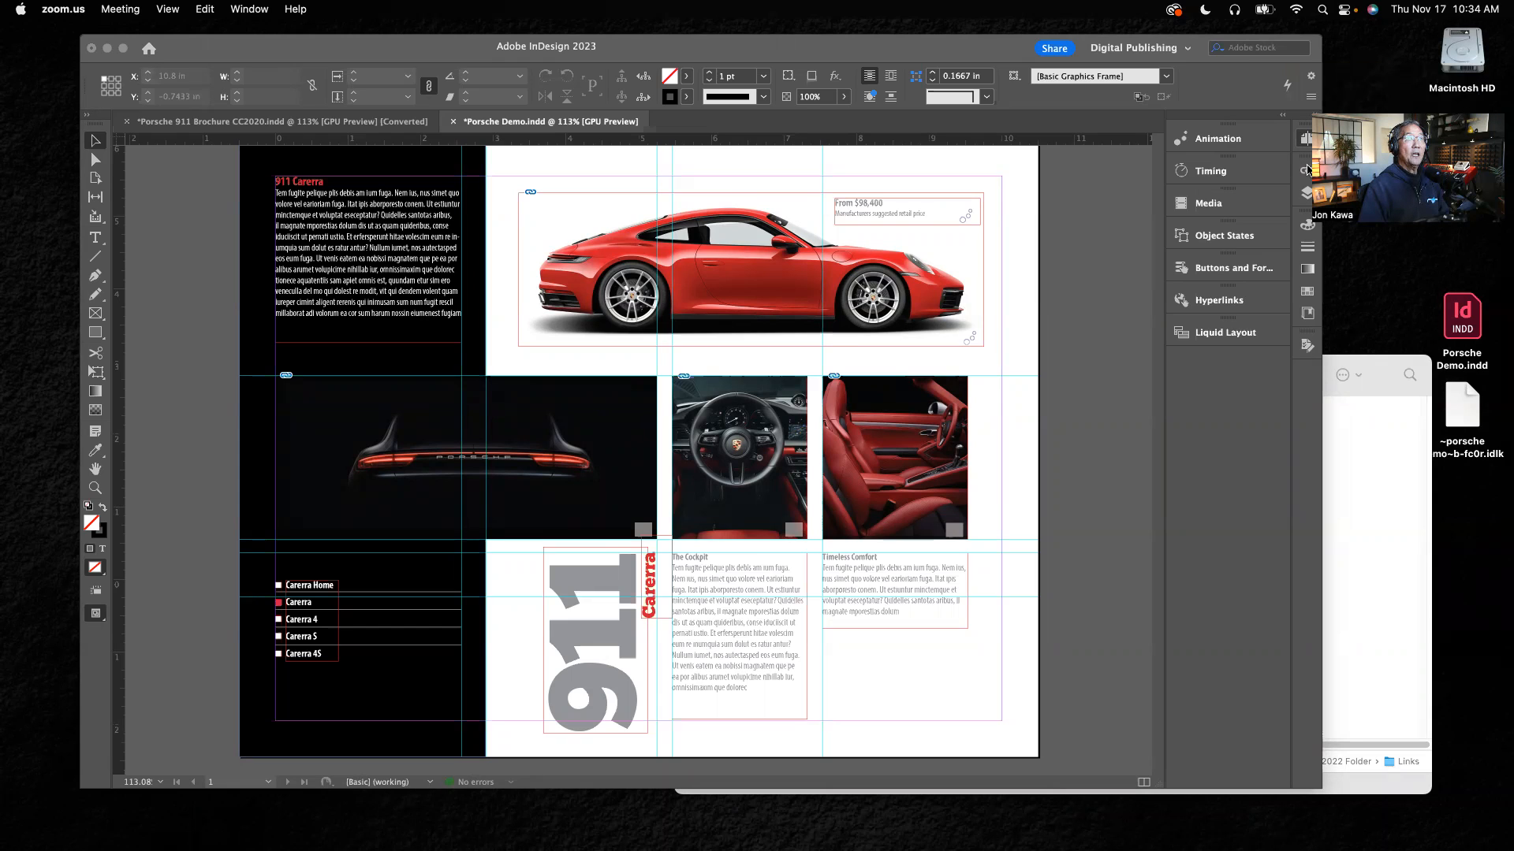
left_click(1306, 138)
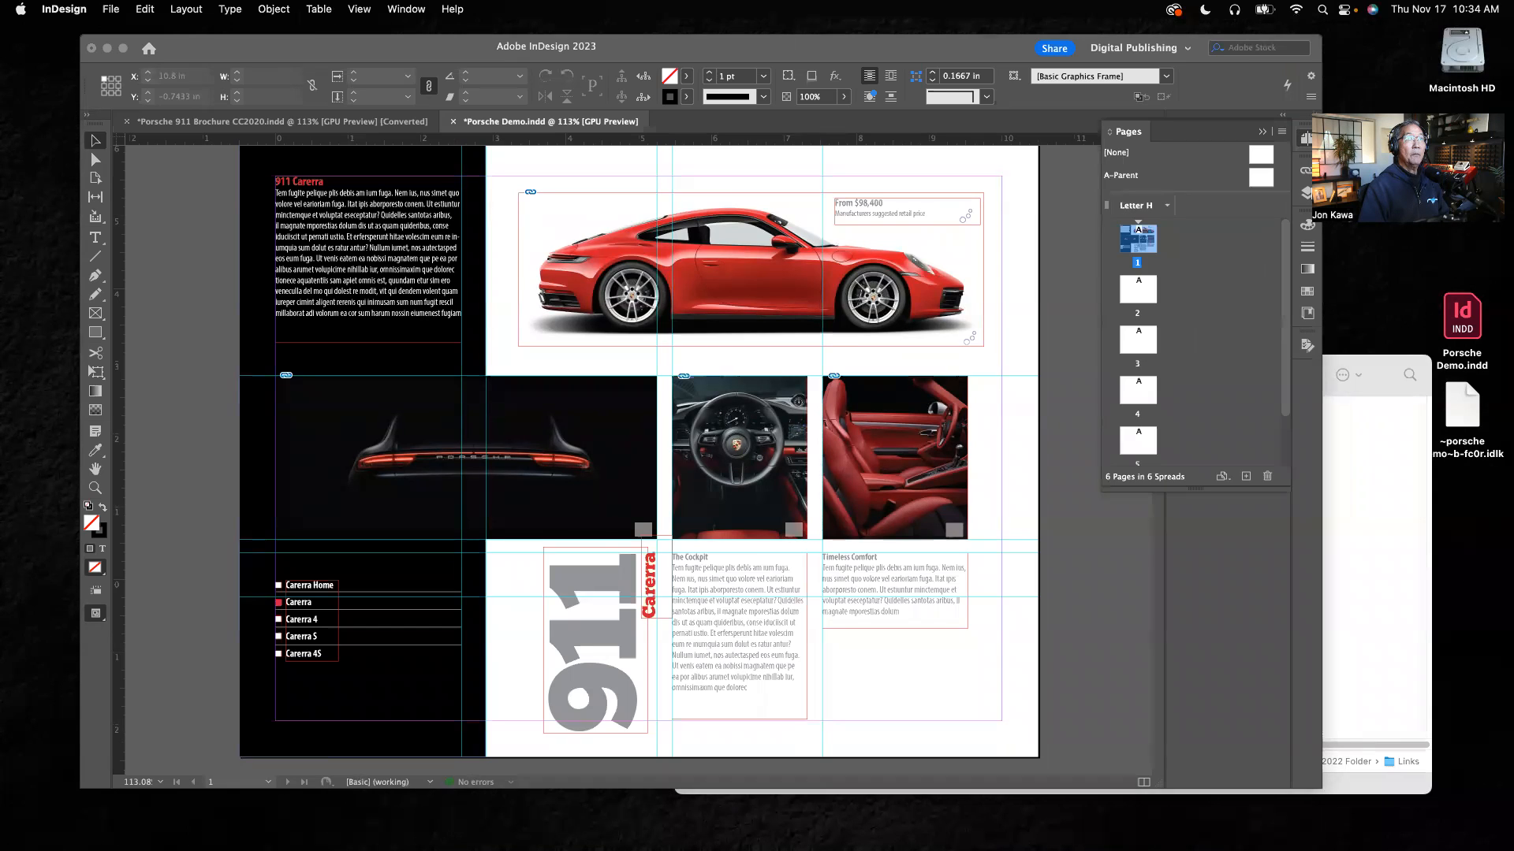
left_click(1305, 194)
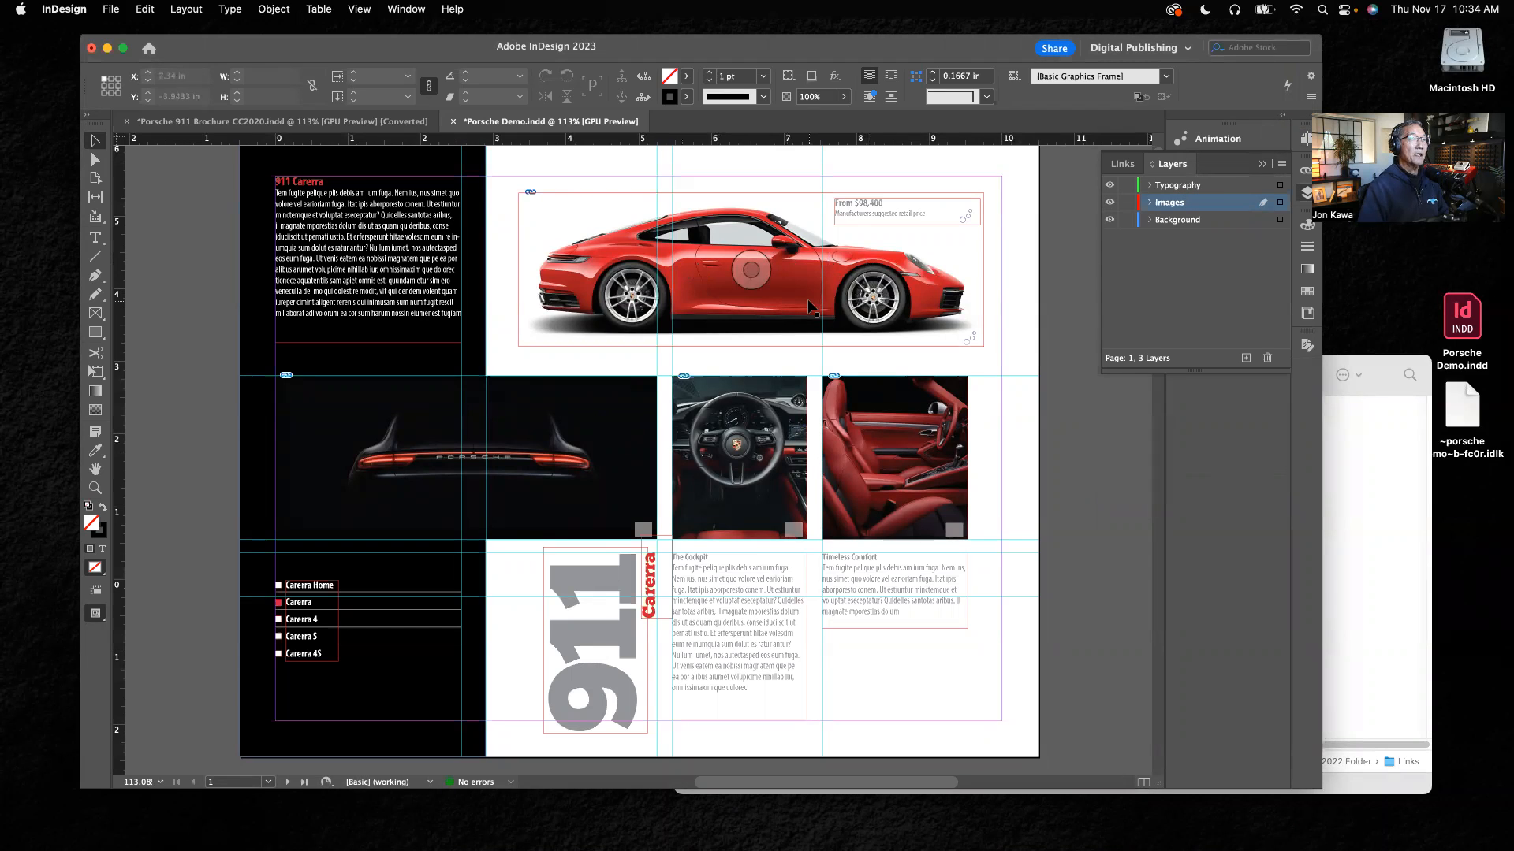
left_click(1127, 220)
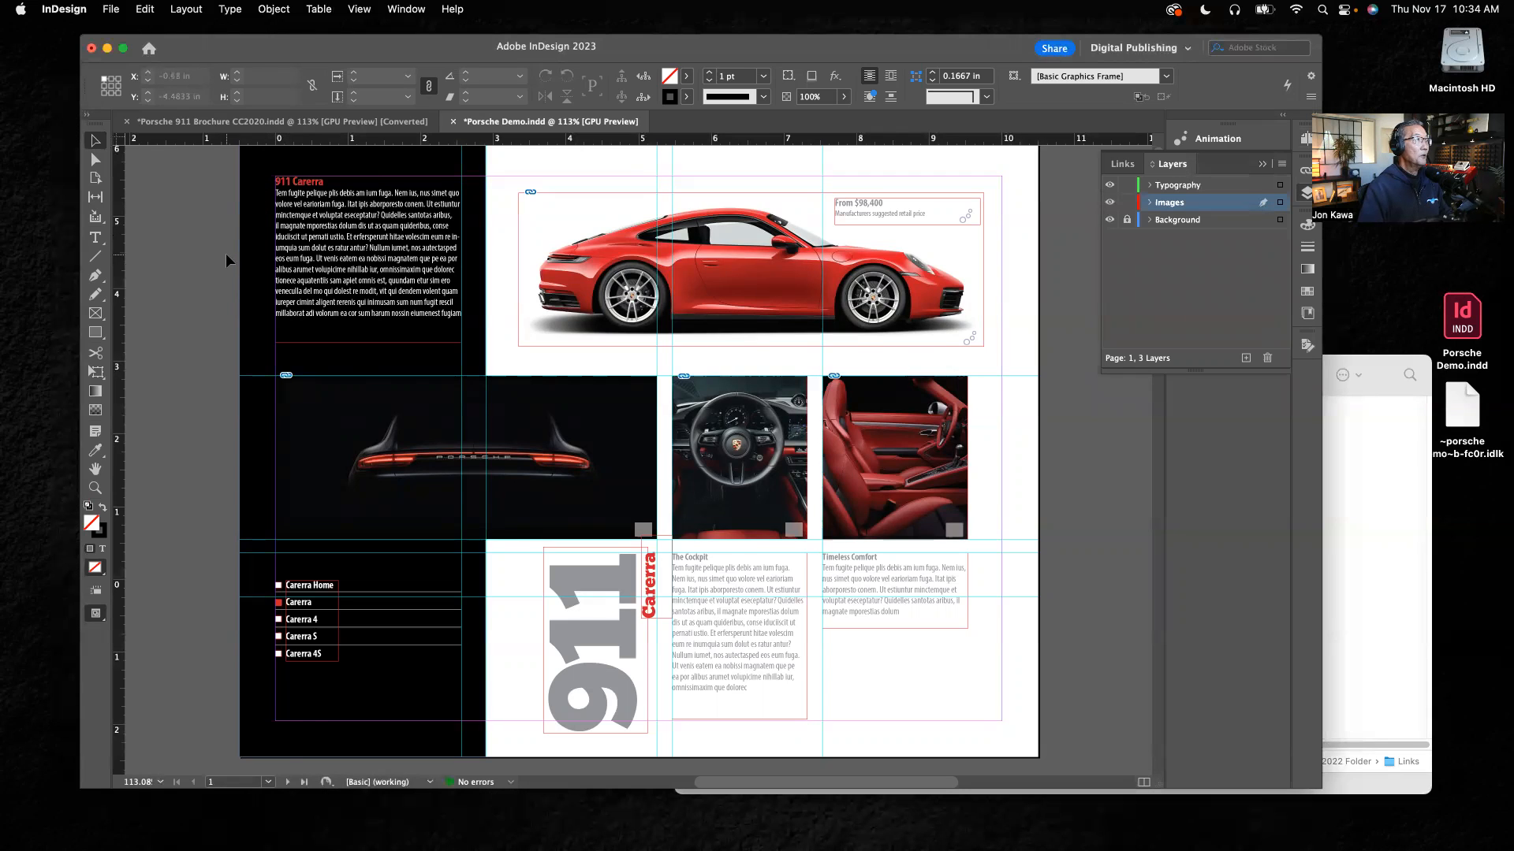
scroll(226, 253, "up", 3)
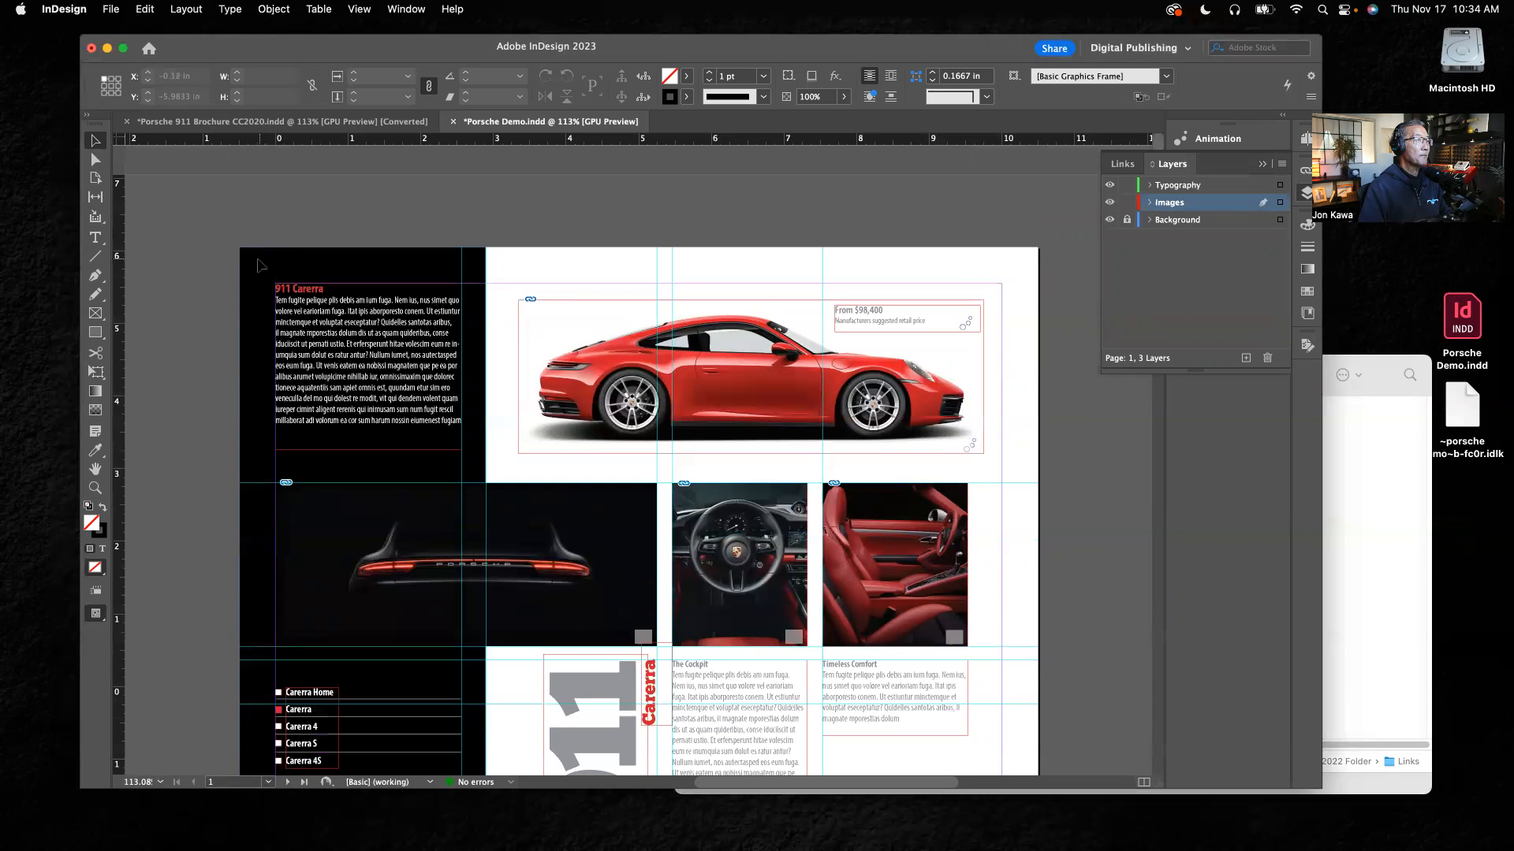
scroll(259, 270, "down", 15)
scroll(258, 269, "down", 6)
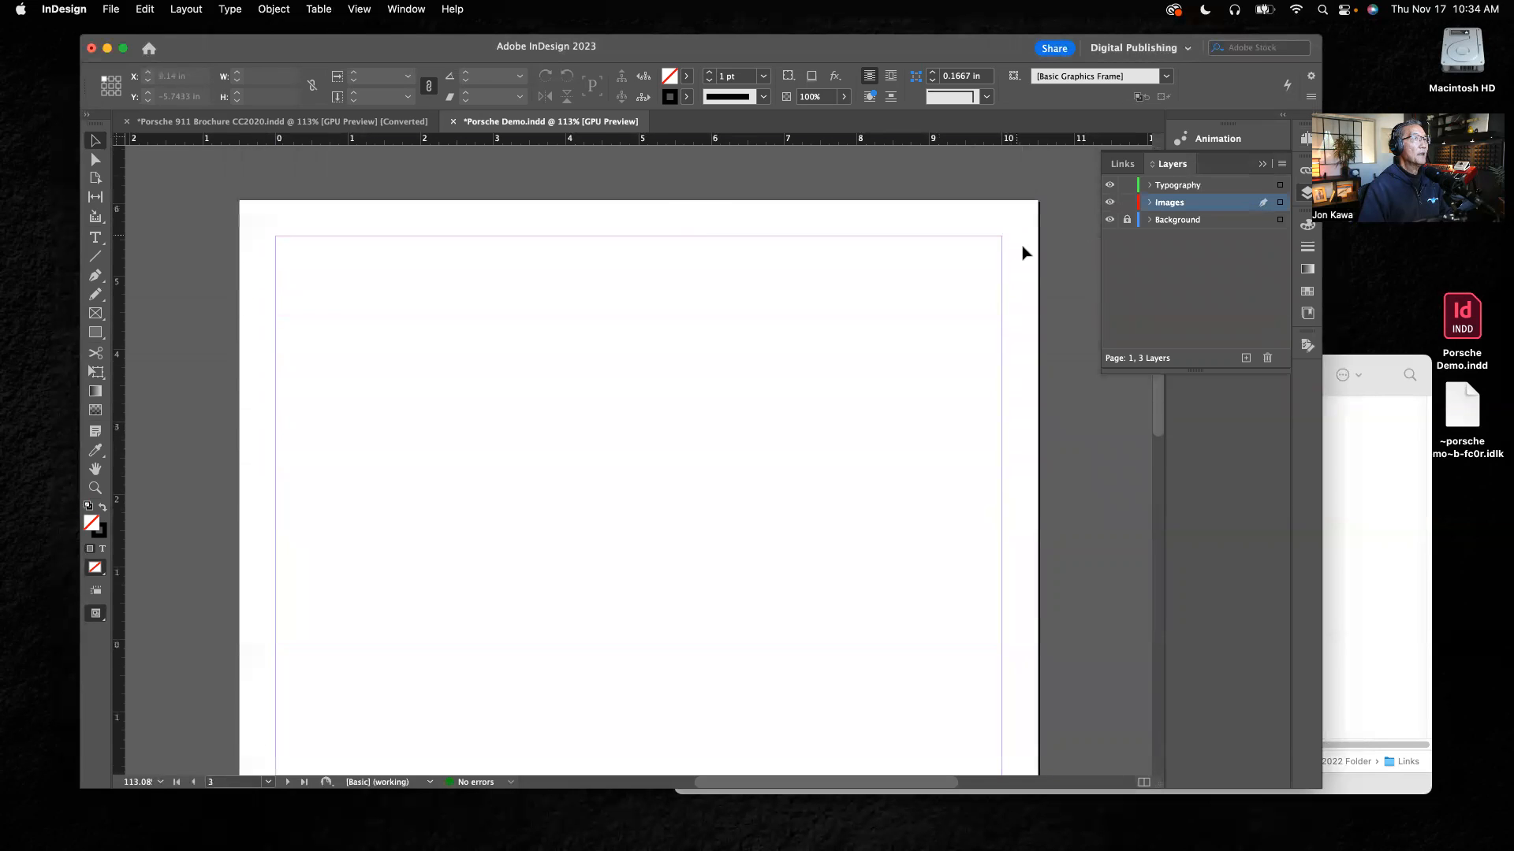
left_click_drag(1160, 436, 1146, 231)
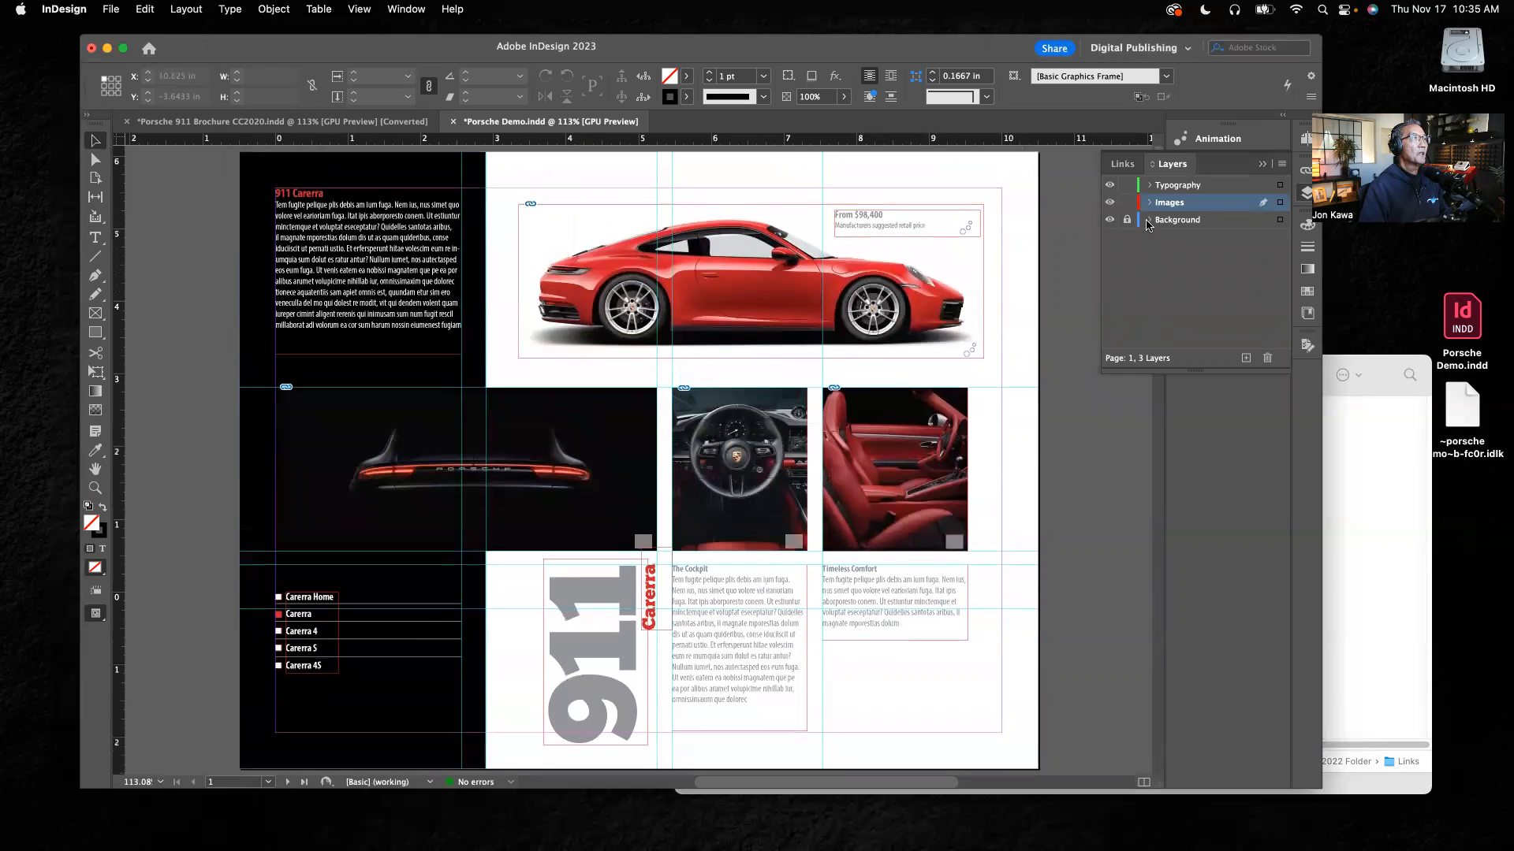
left_click(579, 230)
left_click(419, 242)
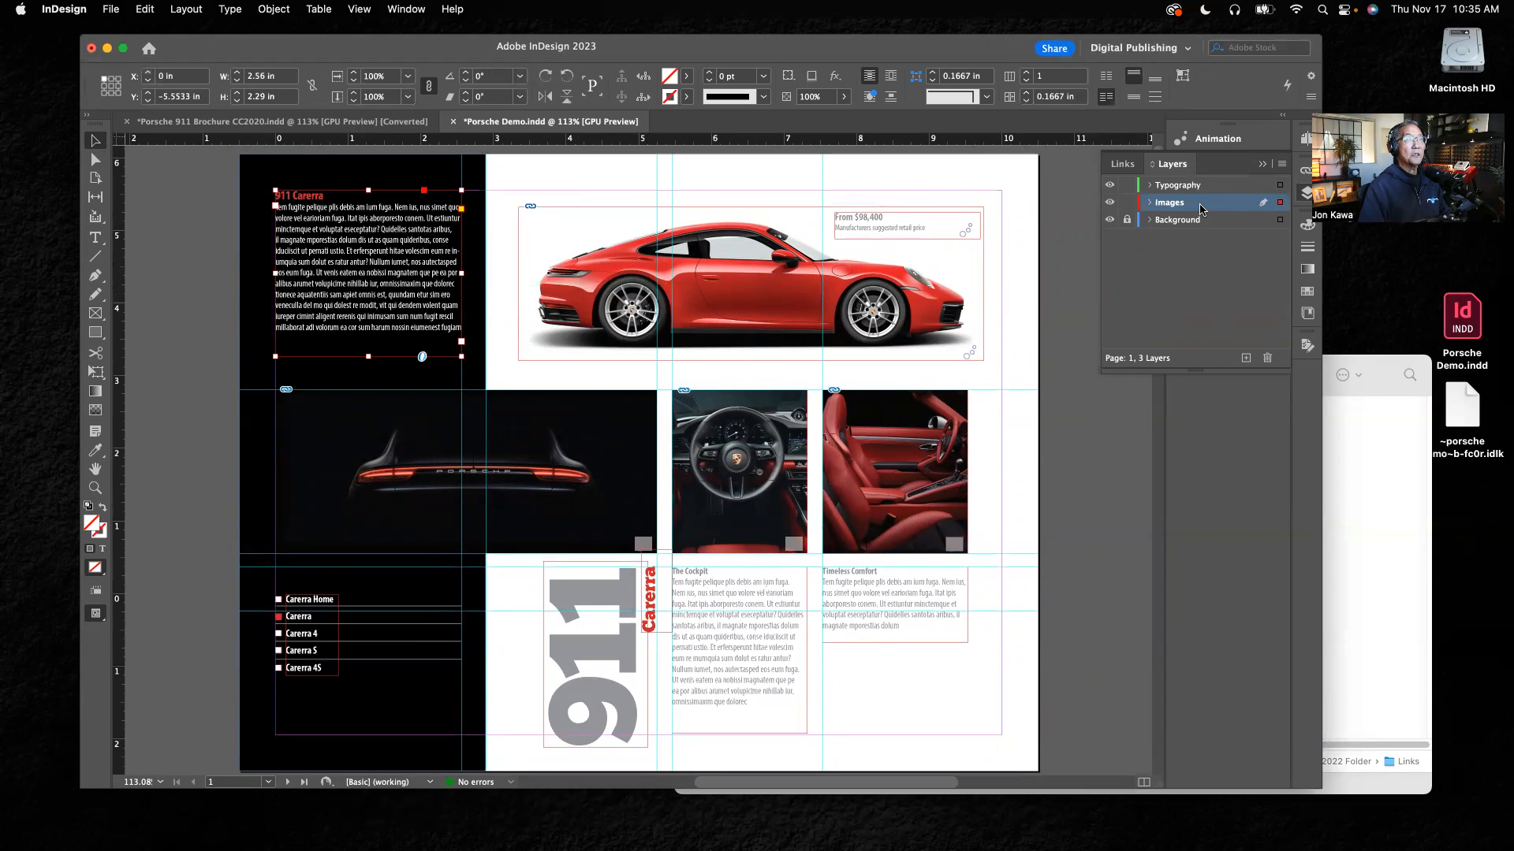
left_click(254, 301)
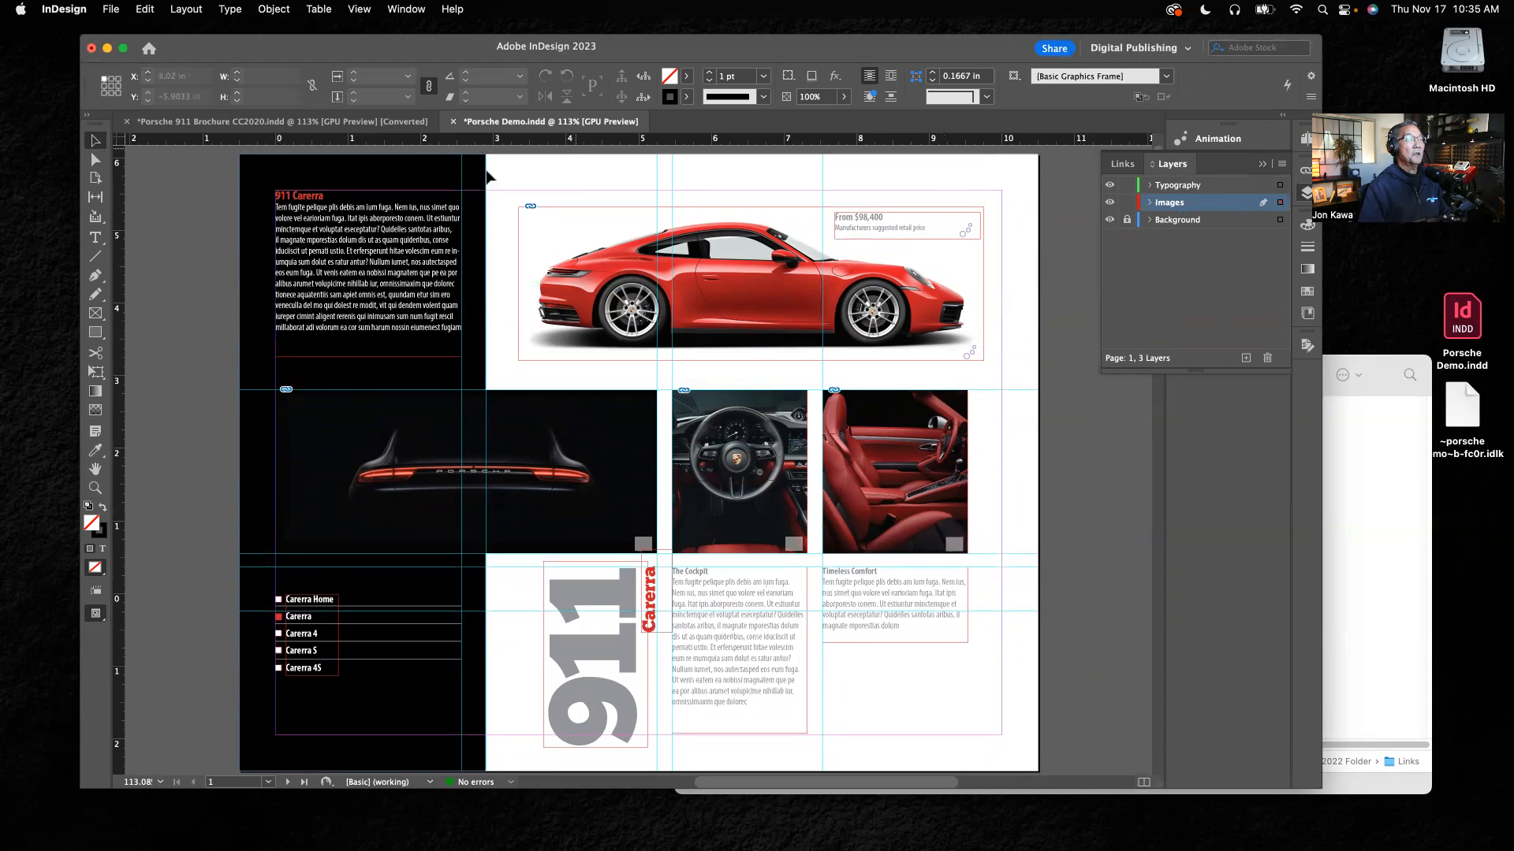
Step: Move the 911 Carerra intro, price, The Cockpit, Timeless Comfort, large 911 and vertical Carerra text frames to the Typography layer
left_click(907, 233)
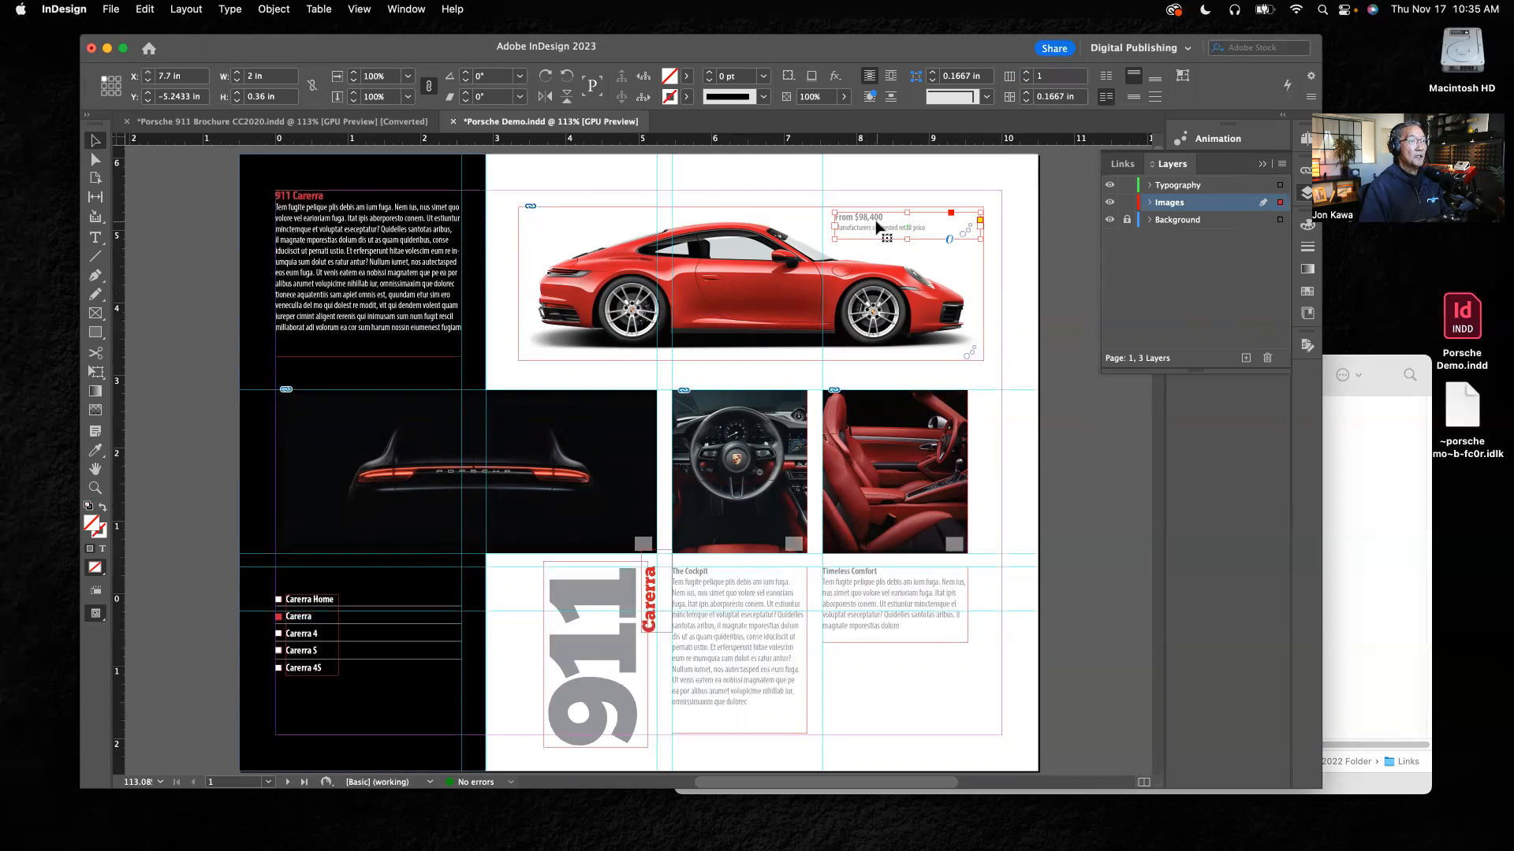
left_click(360, 248, "shift")
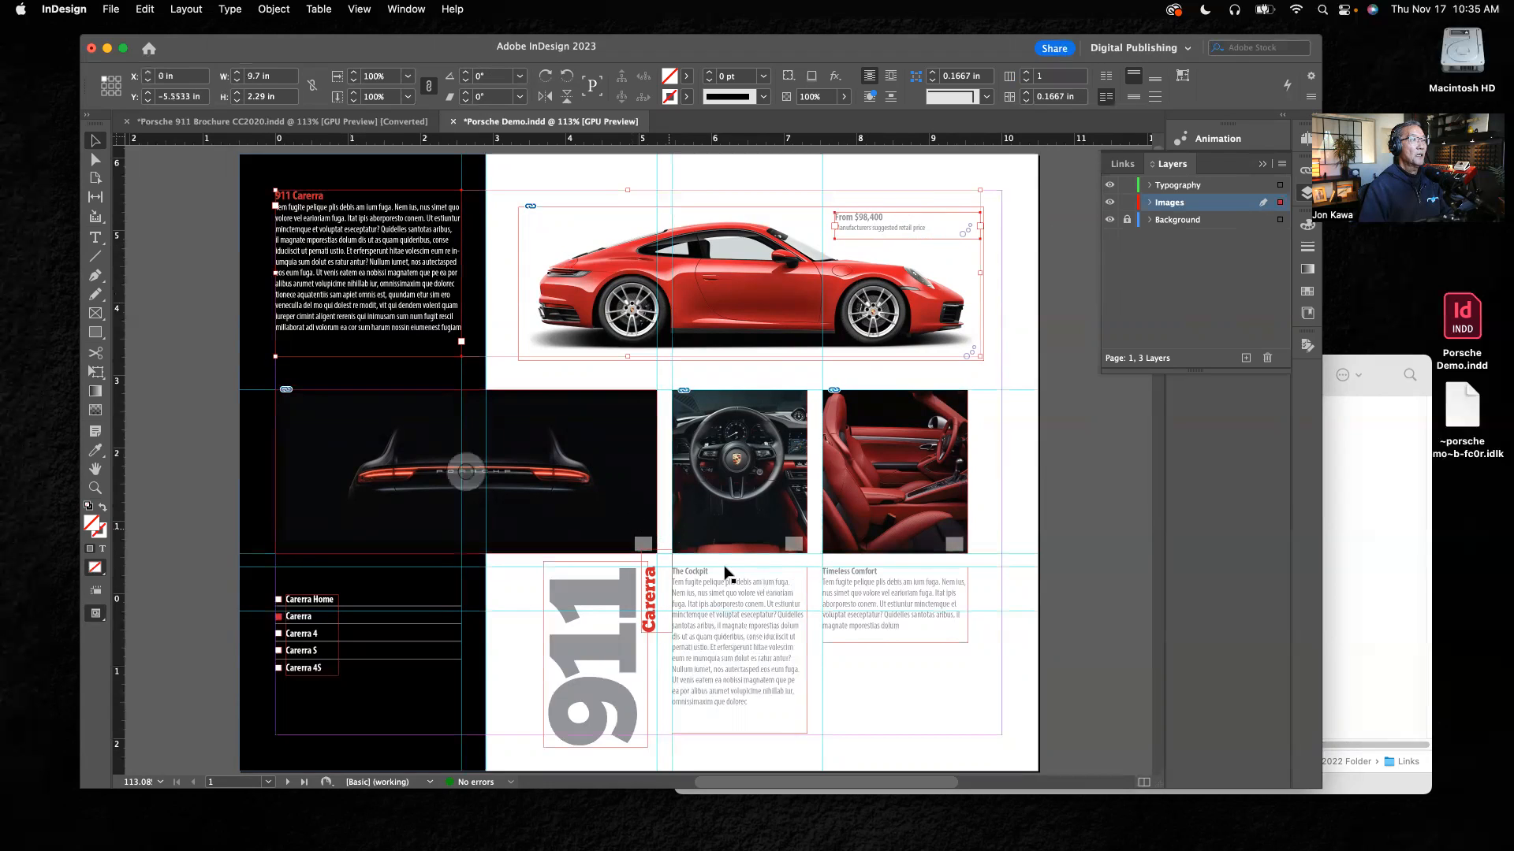
left_click(741, 620, "shift")
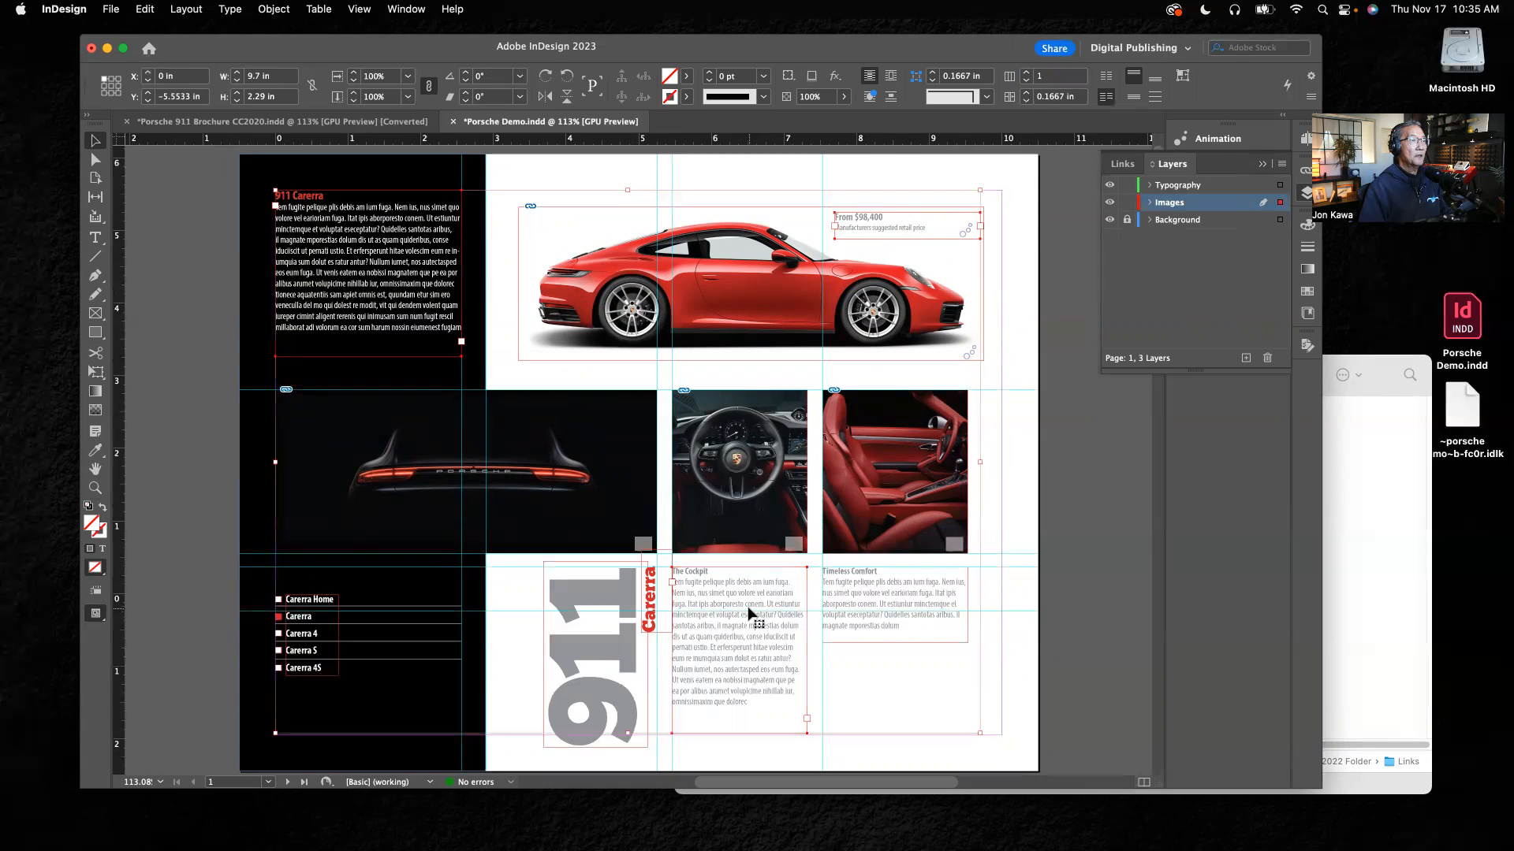
left_click(870, 604, "shift")
left_click(599, 603, "shift")
left_click(652, 603, "shift")
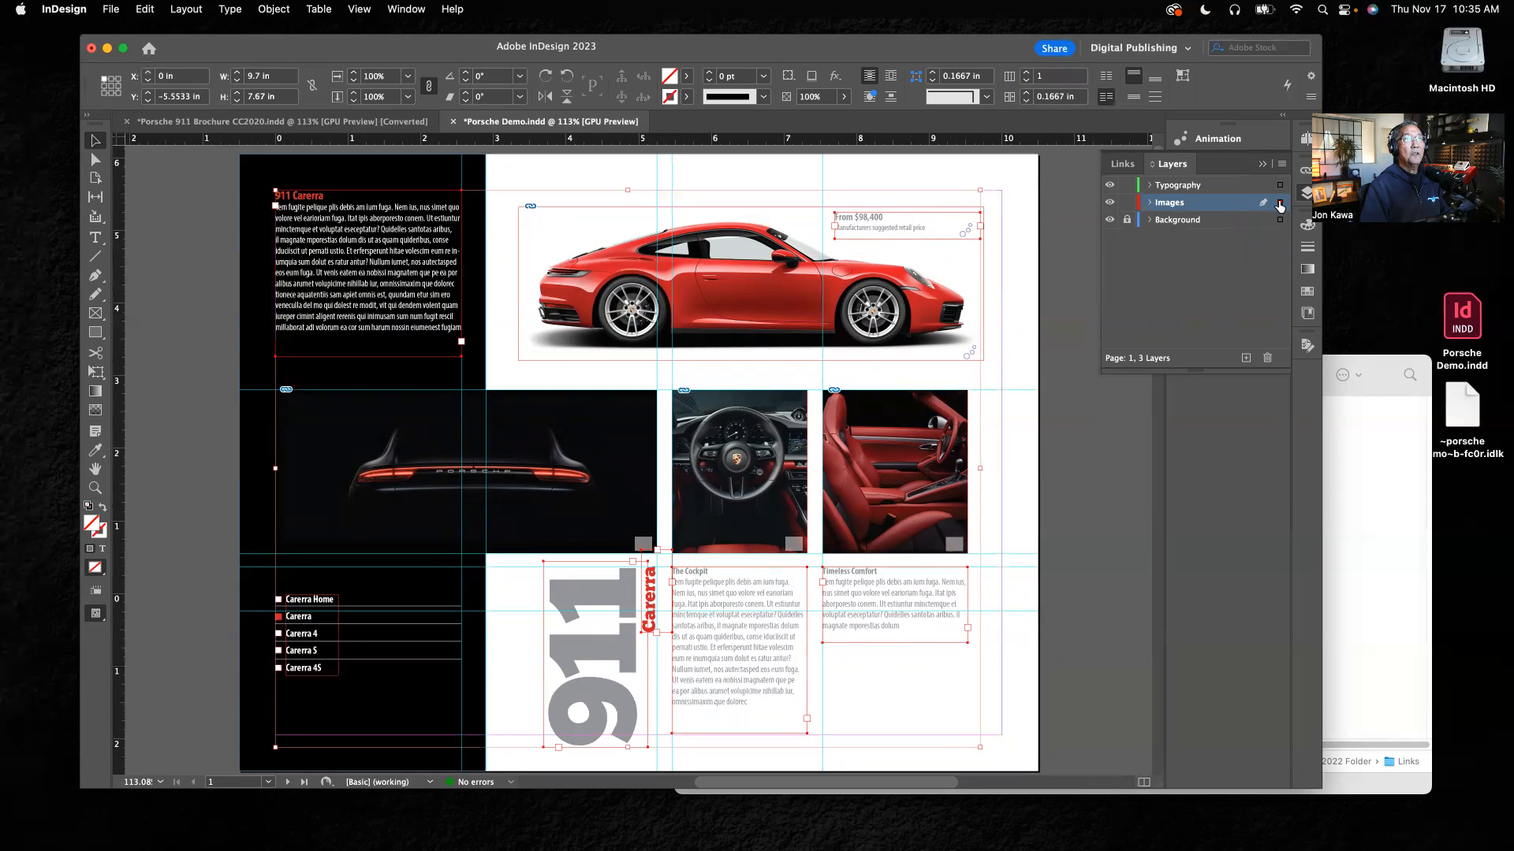
left_click_drag(1280, 187, 1279, 186)
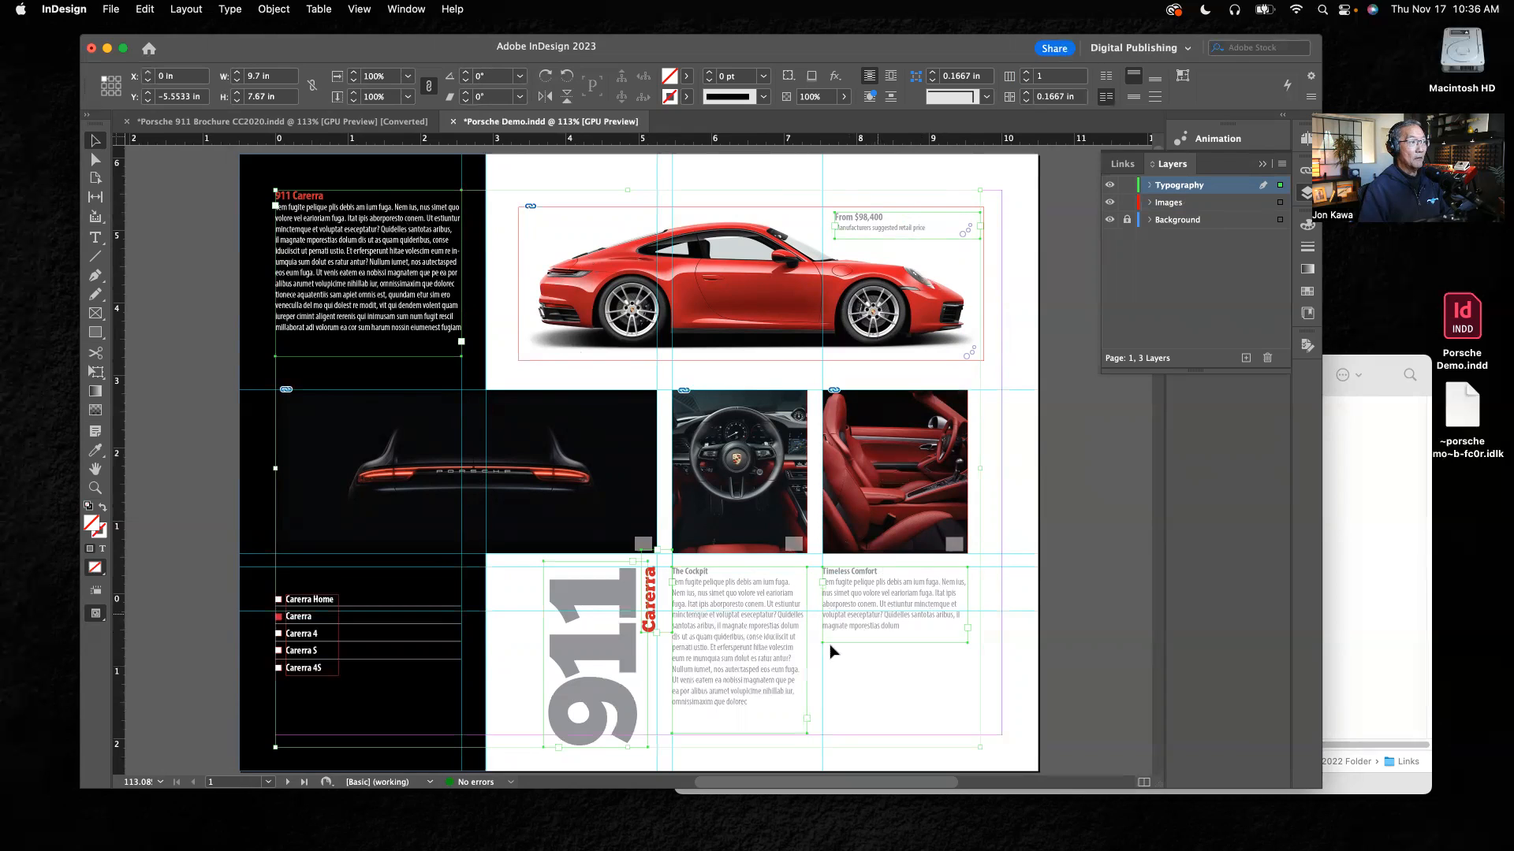
Step: Move the text frame listing the Carerra models, from Carerra Home to Carerra 4S, to the Typography layer
left_click(323, 625)
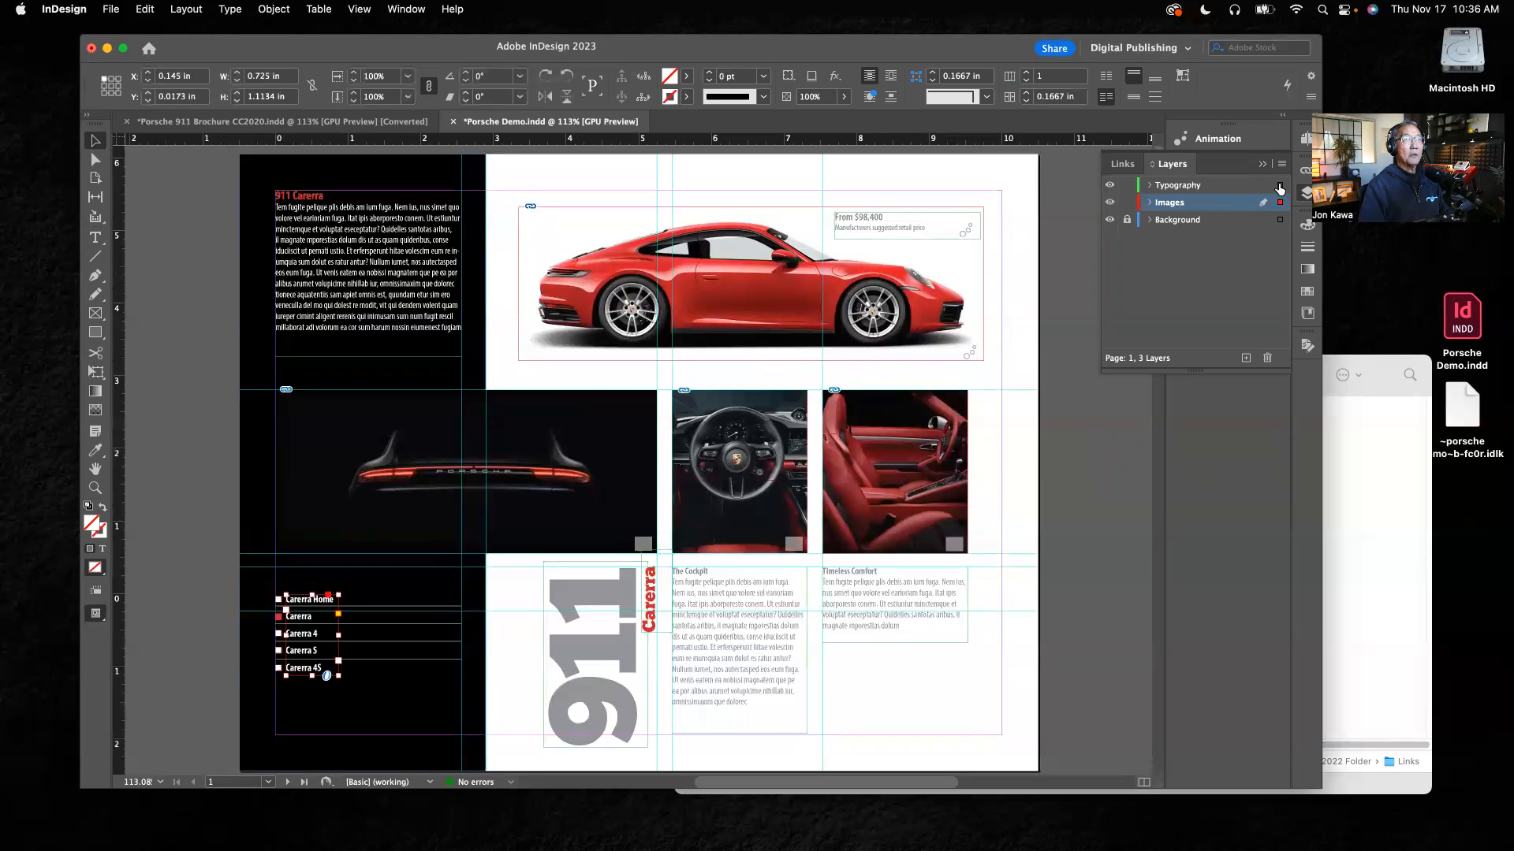
left_click_drag(1278, 189, 1279, 189)
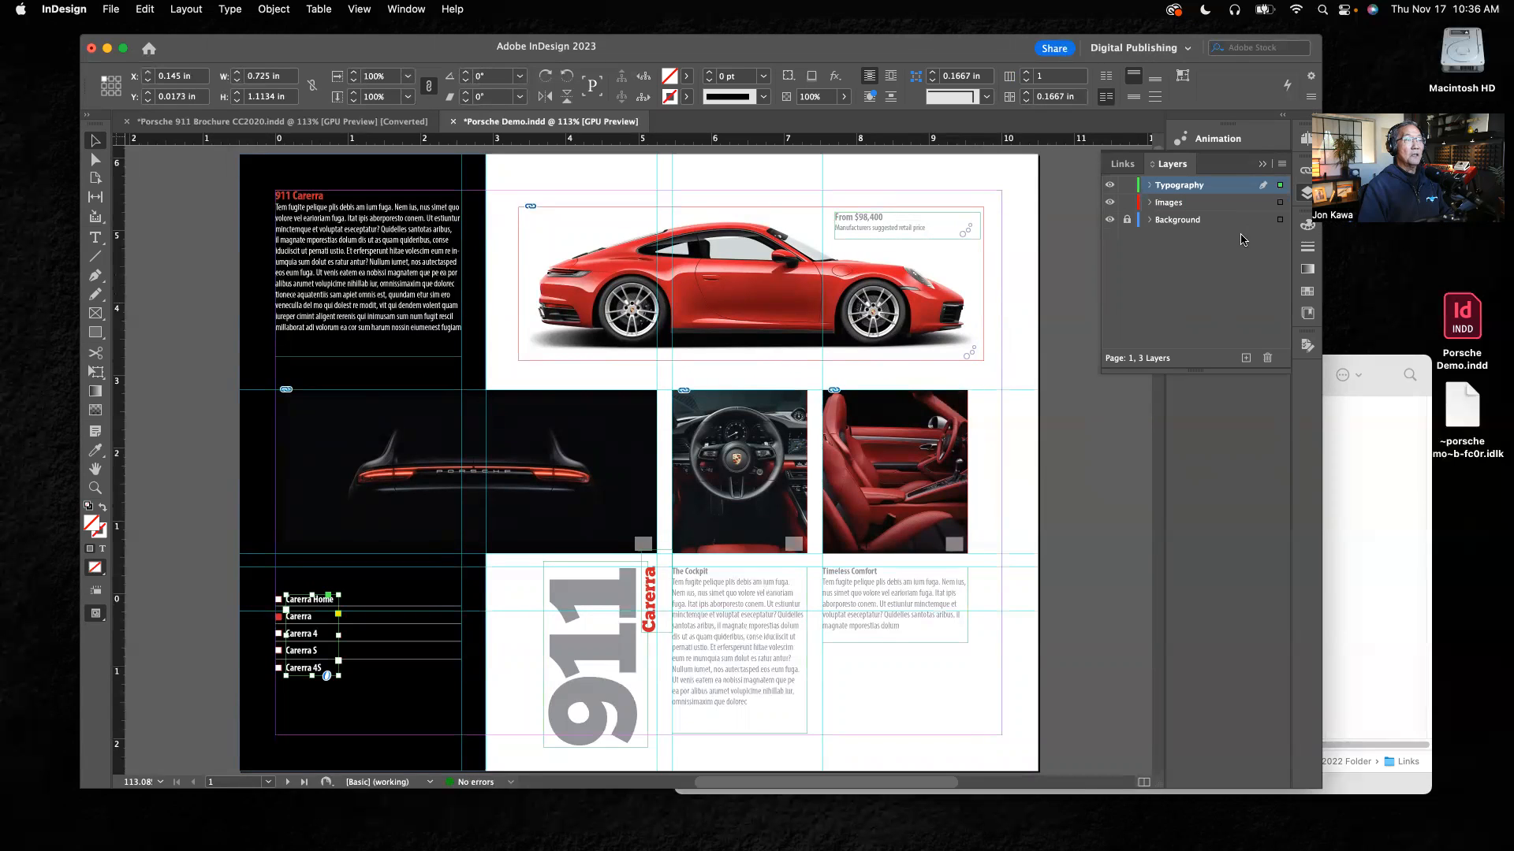
left_click(221, 632)
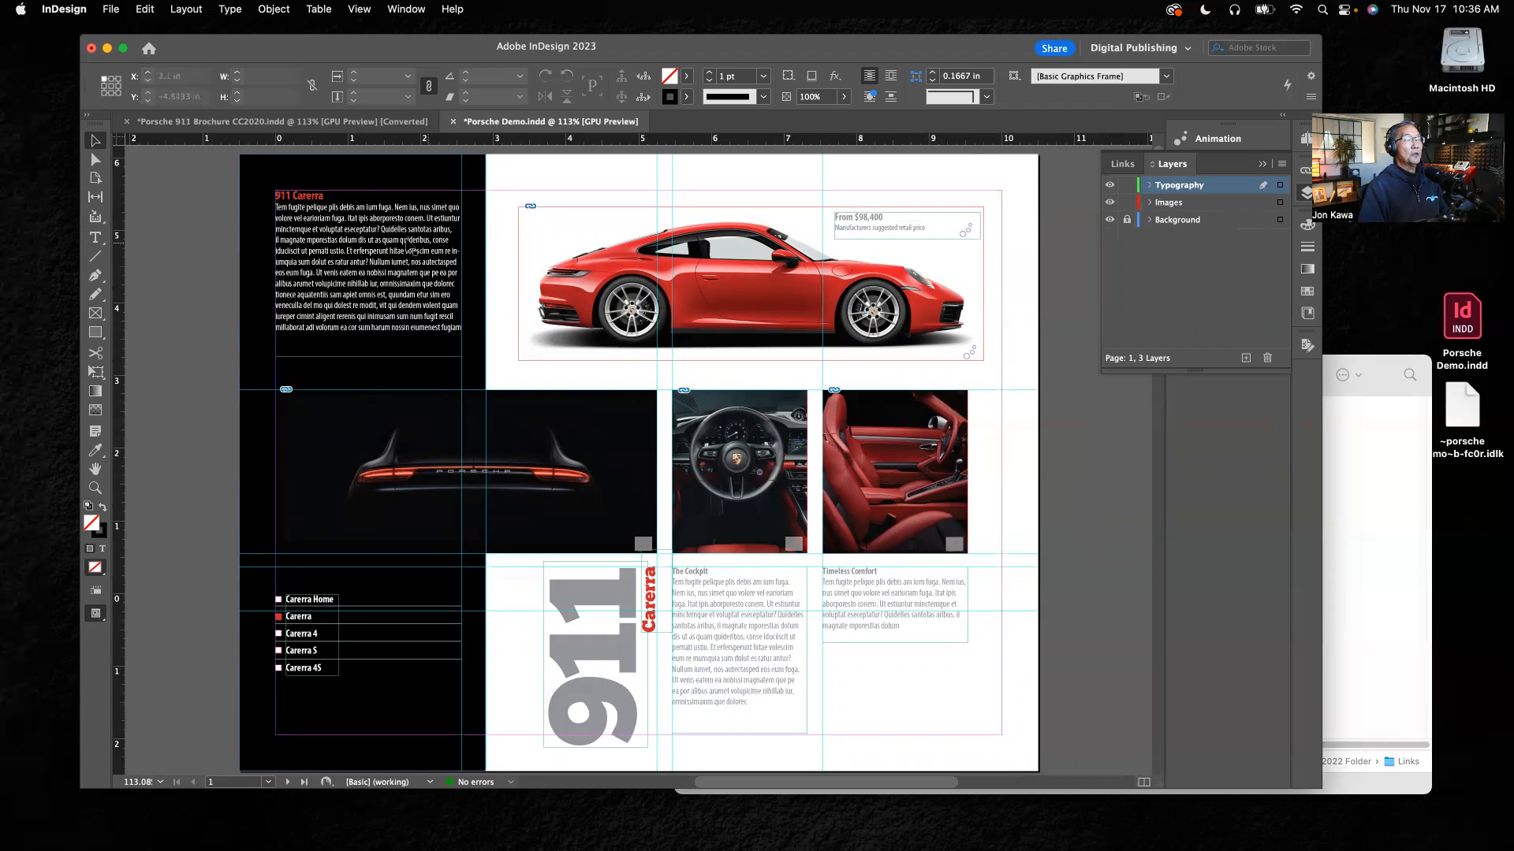
Step: Unlock the Background layer and turn on Paste Remembers Layers for the document's layers
double_click(1180, 186)
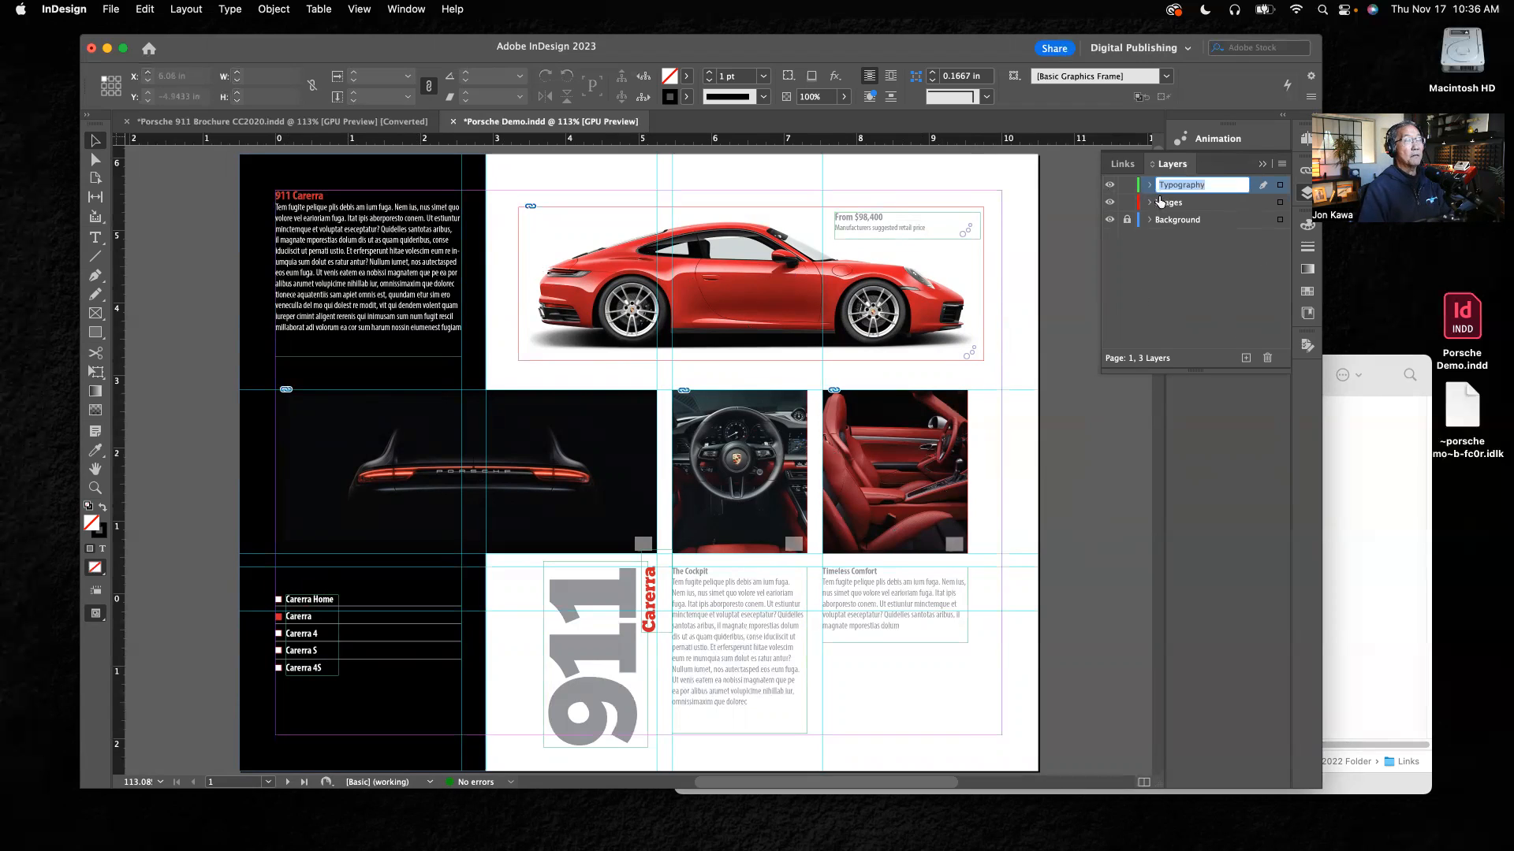
key("Return")
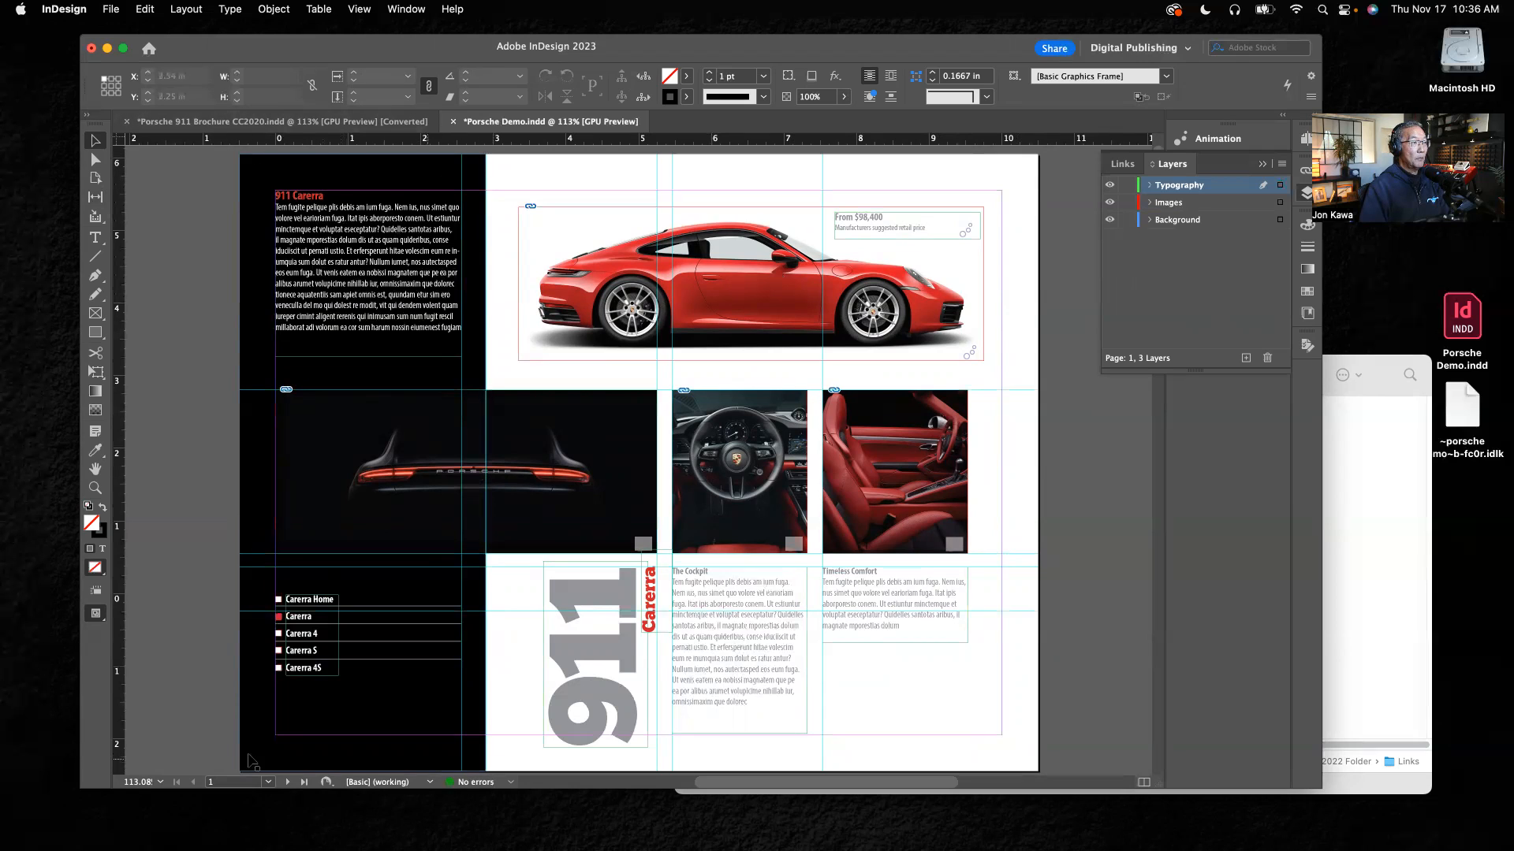
left_click(462, 415)
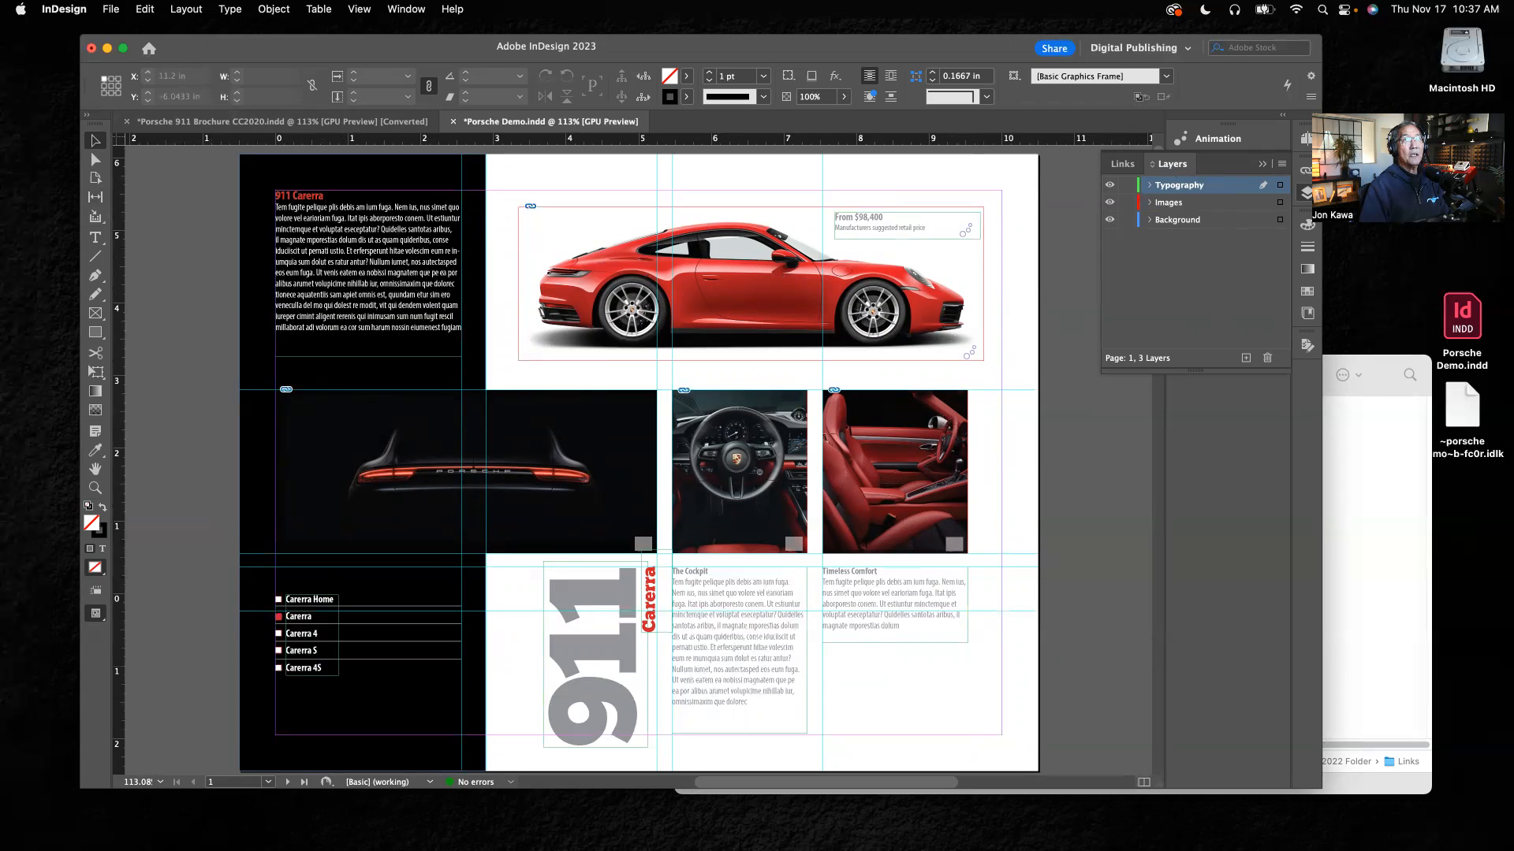
left_click(1282, 165)
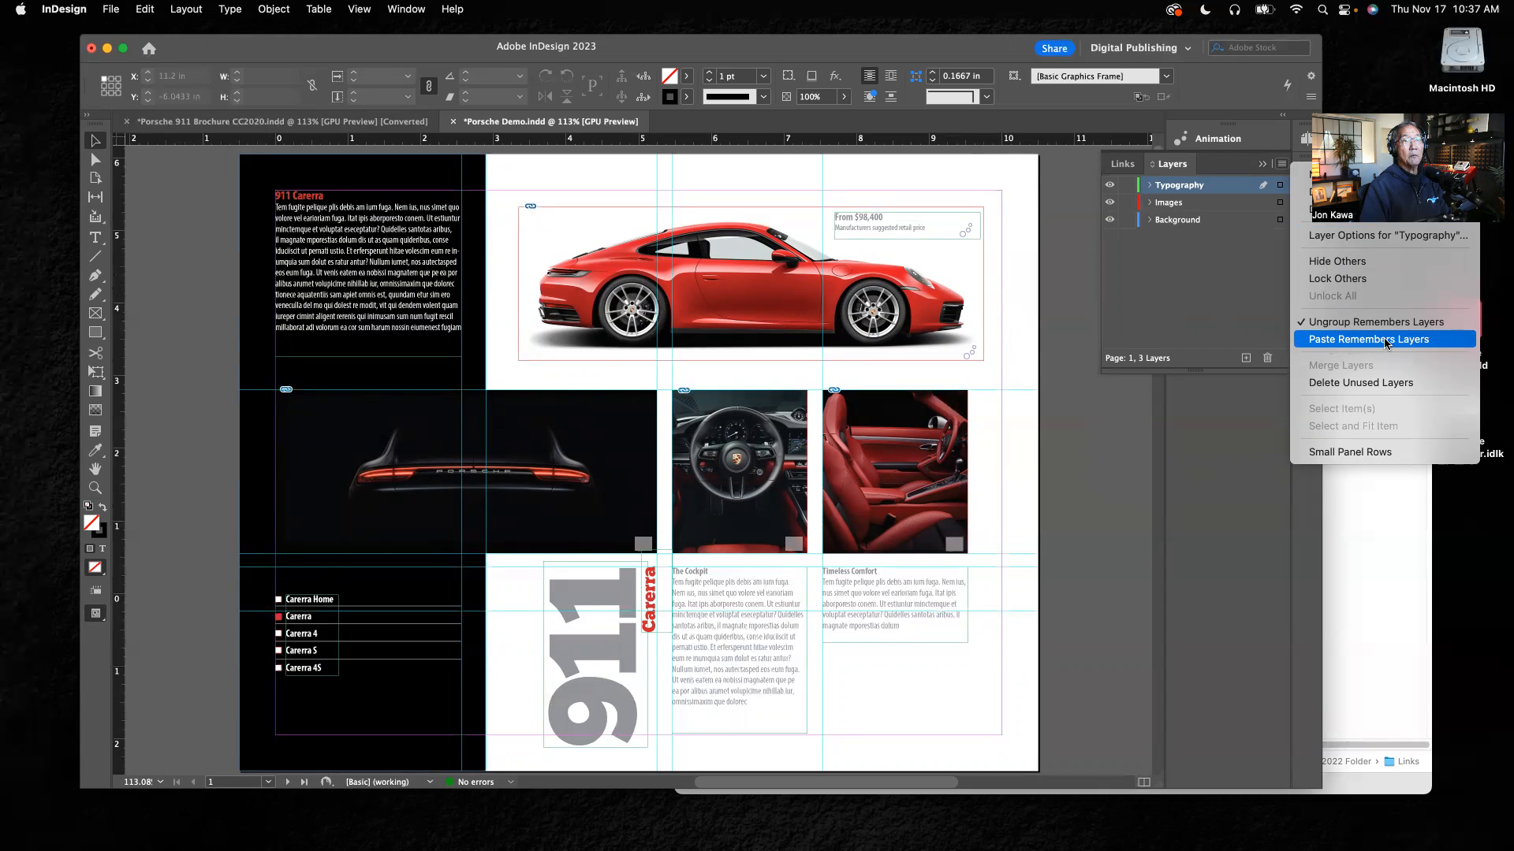
left_click(1345, 340)
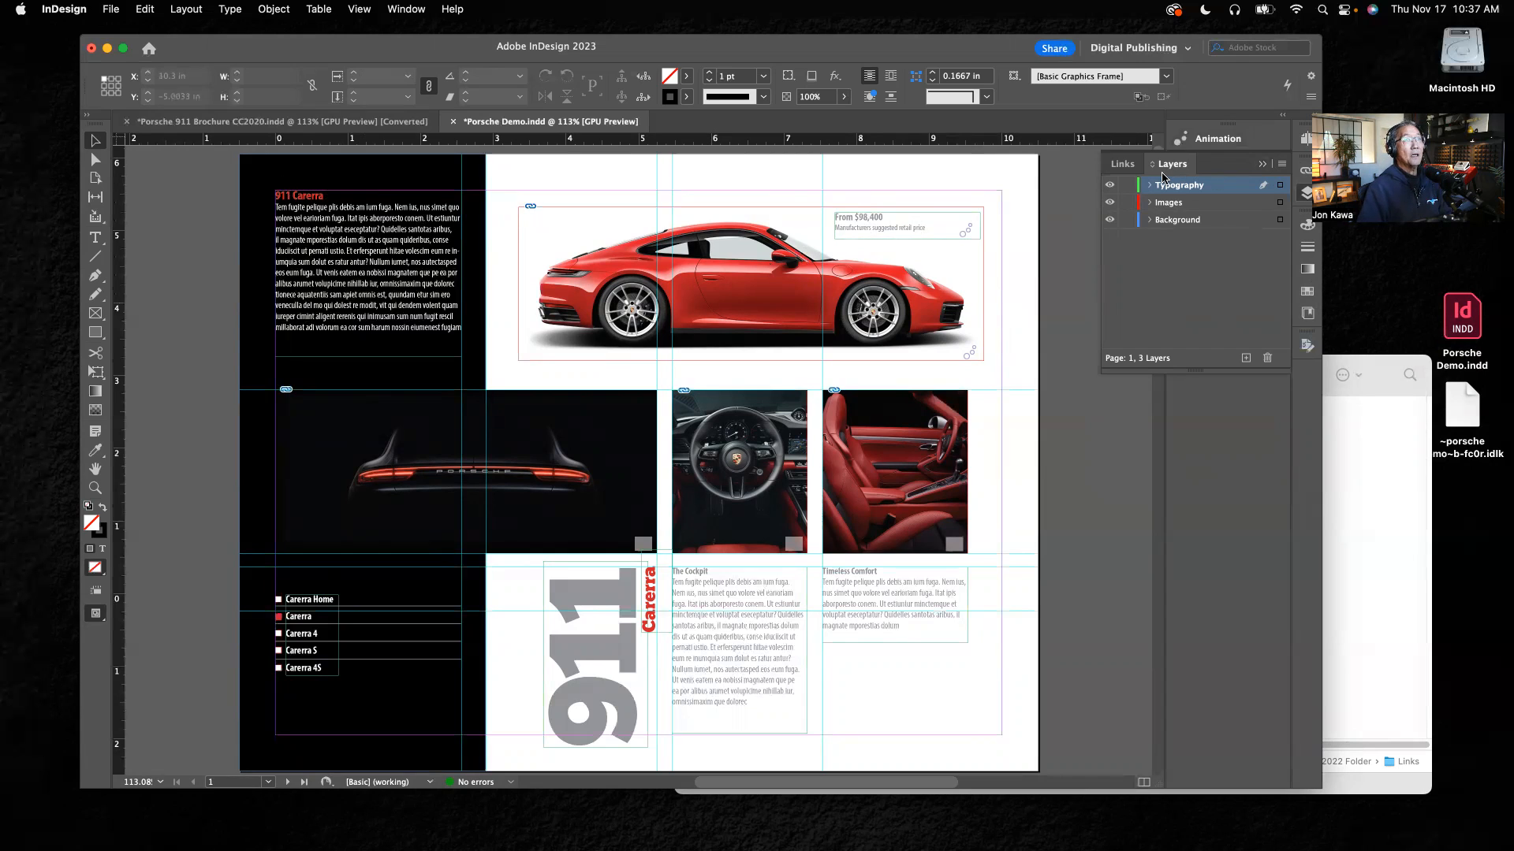
left_click(1281, 166)
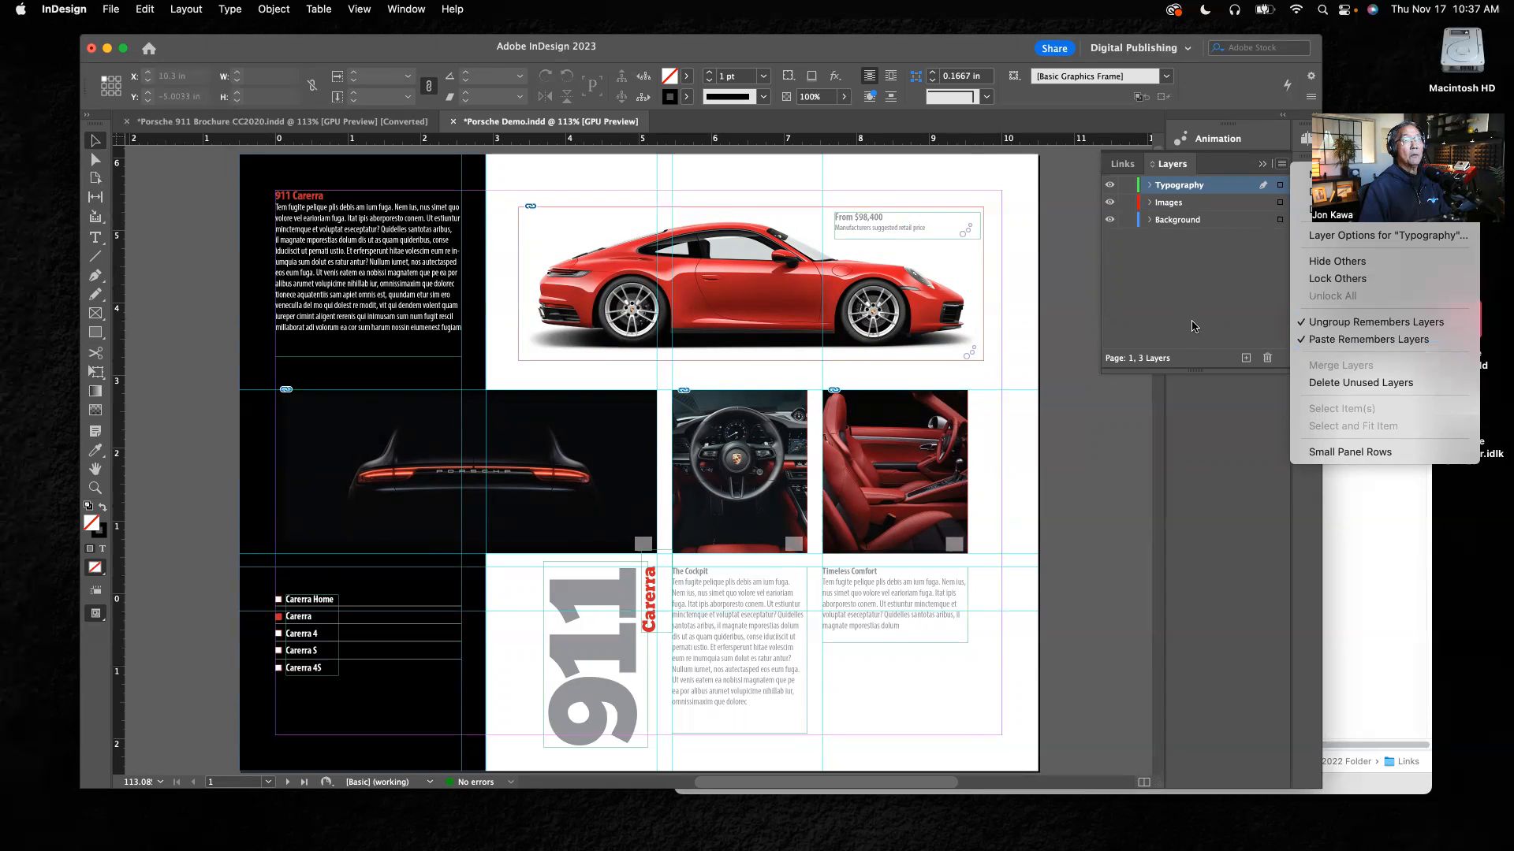
left_click(1193, 324)
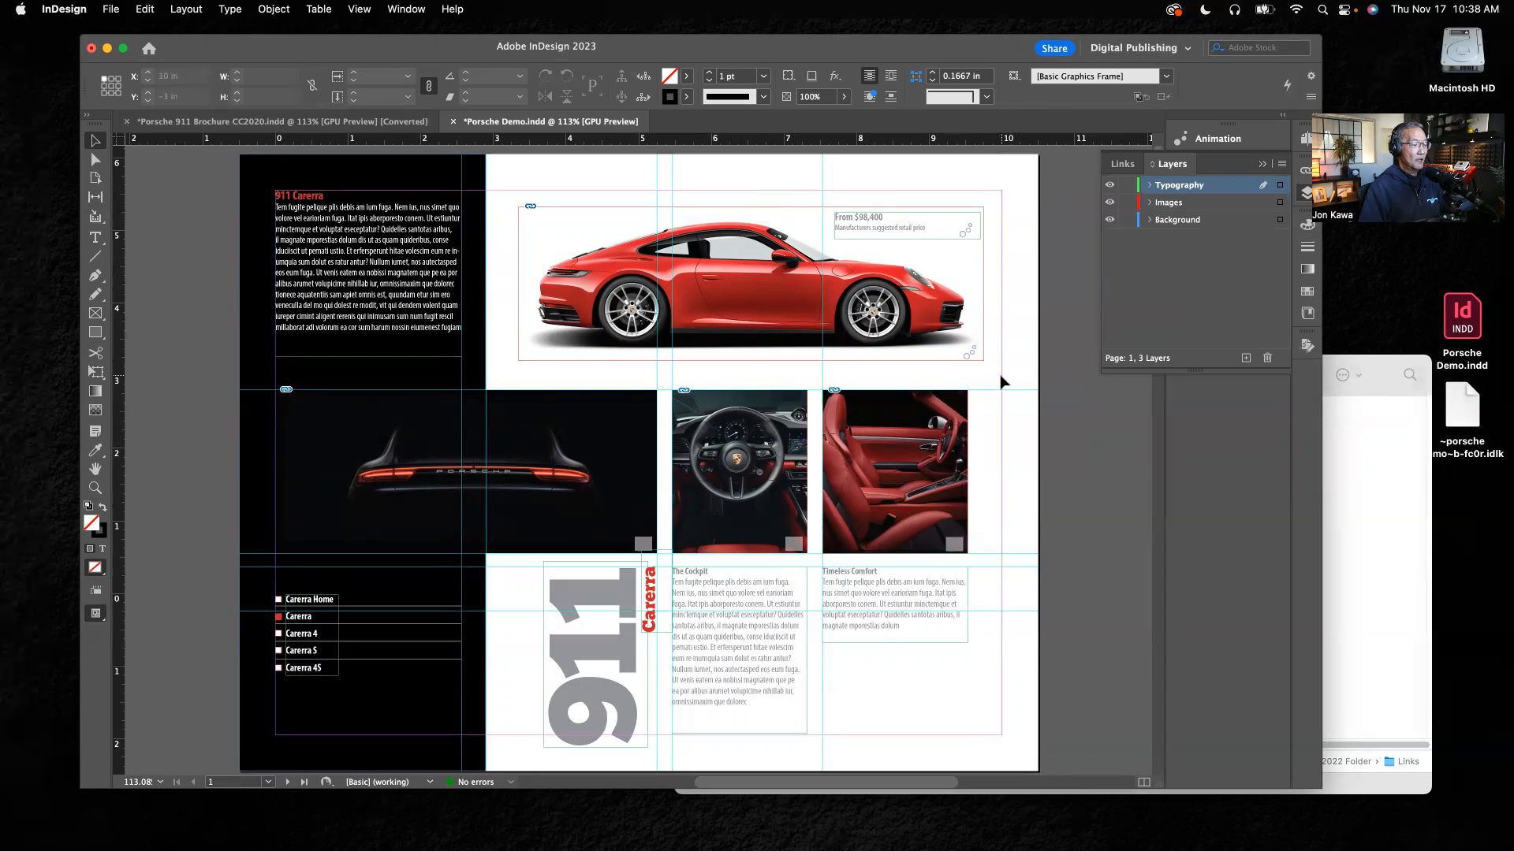
Step: Copy everything on page 1 and paste it in place on page 2
key("super+a")
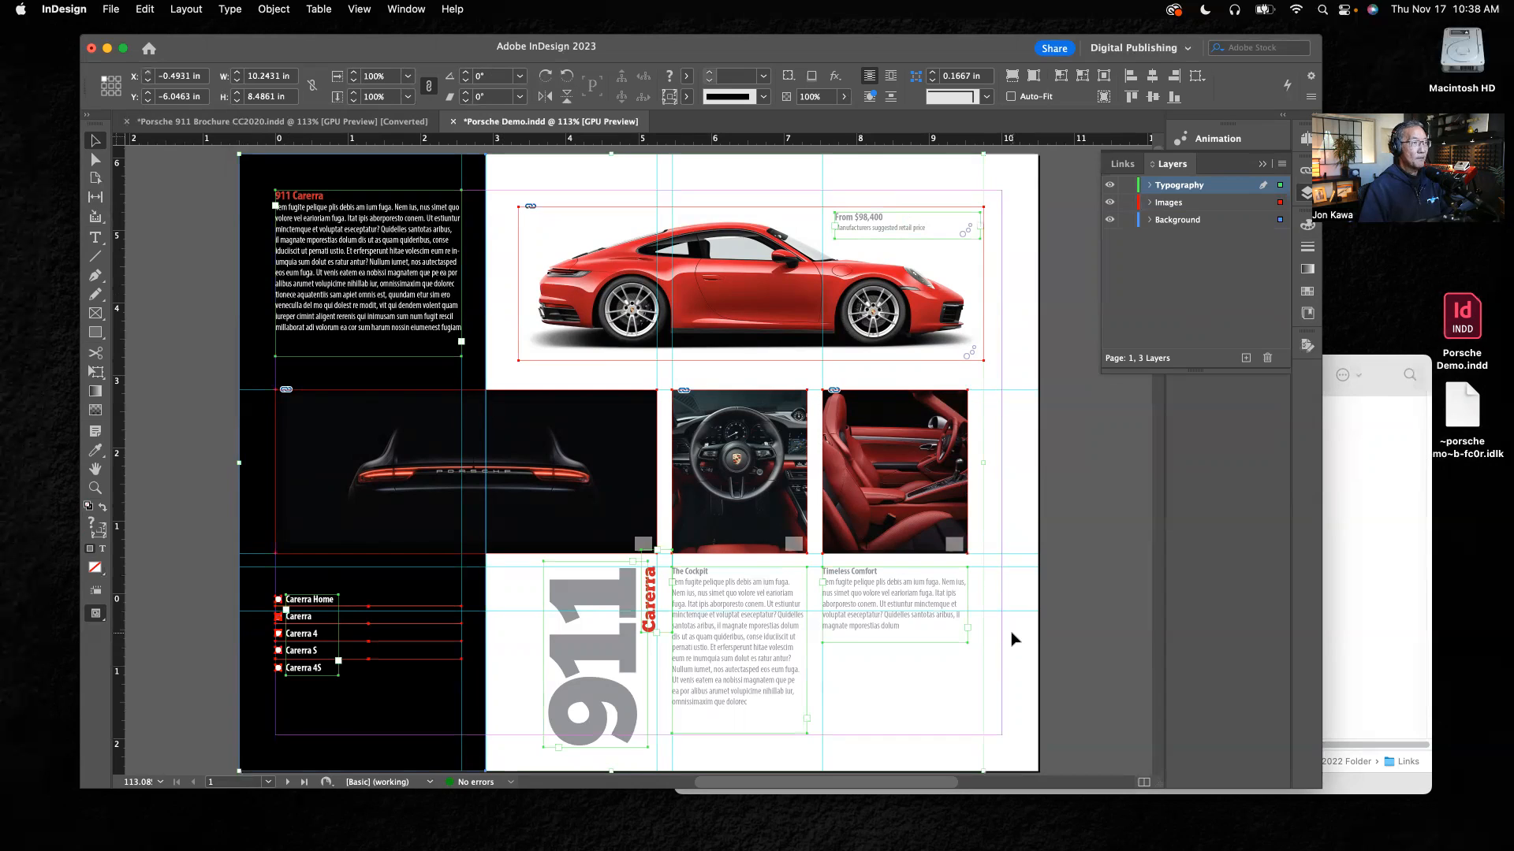
left_click(1306, 139)
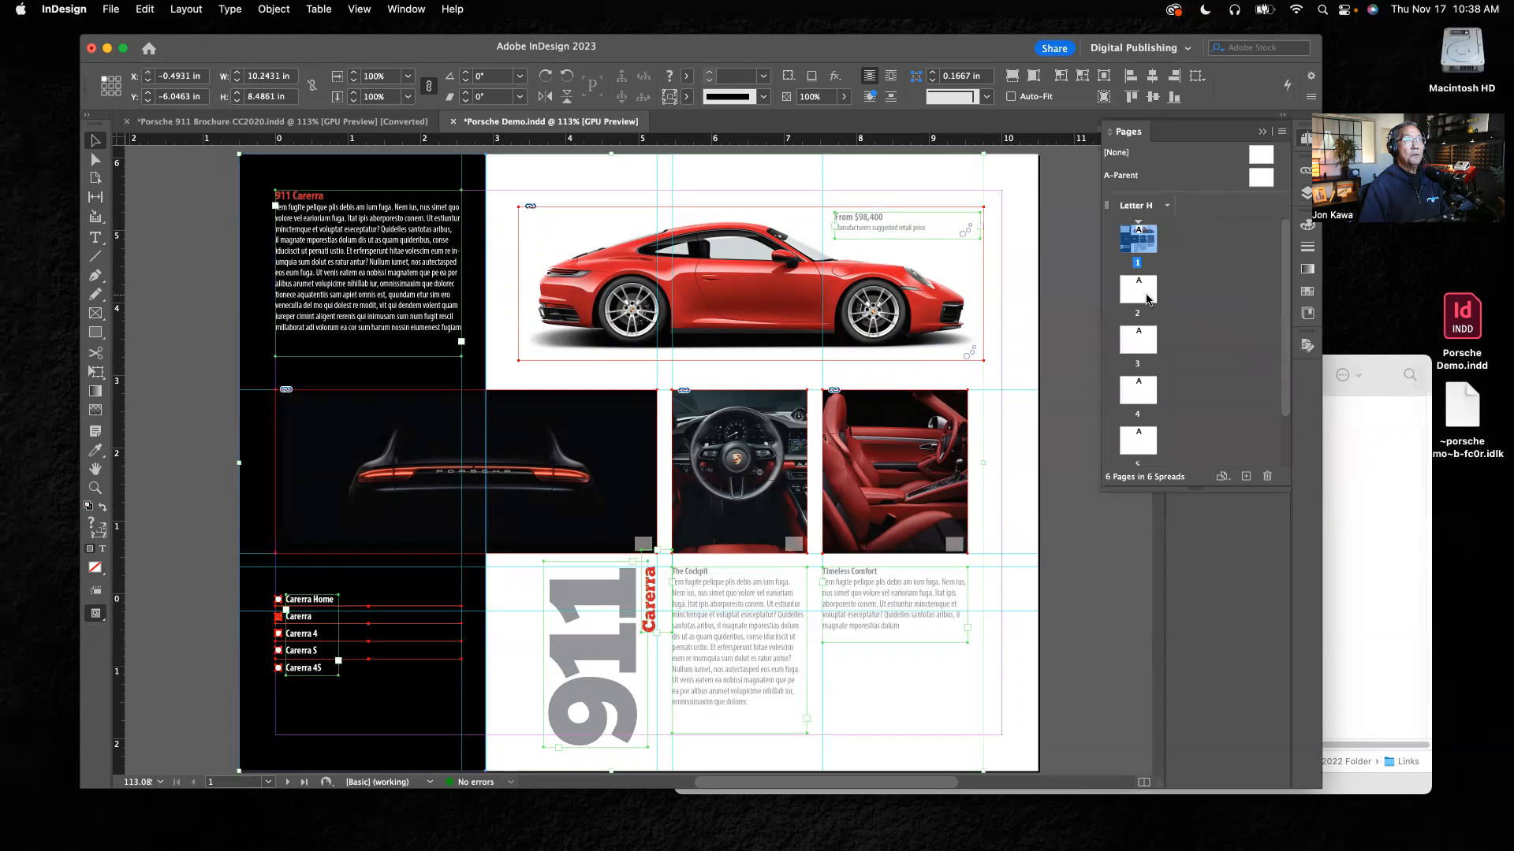
double_click(1138, 290)
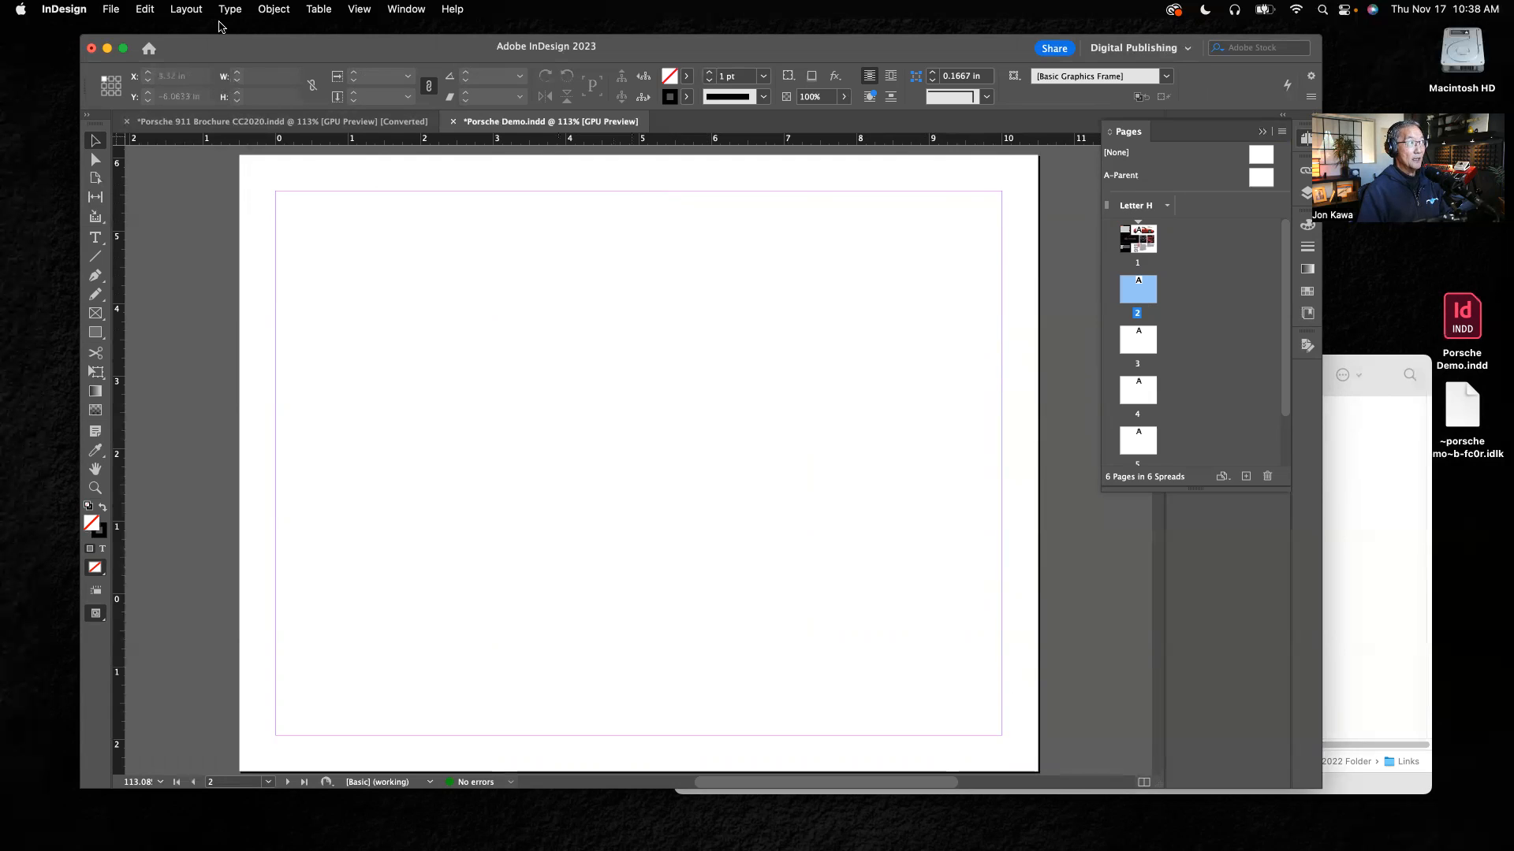
left_click(147, 11)
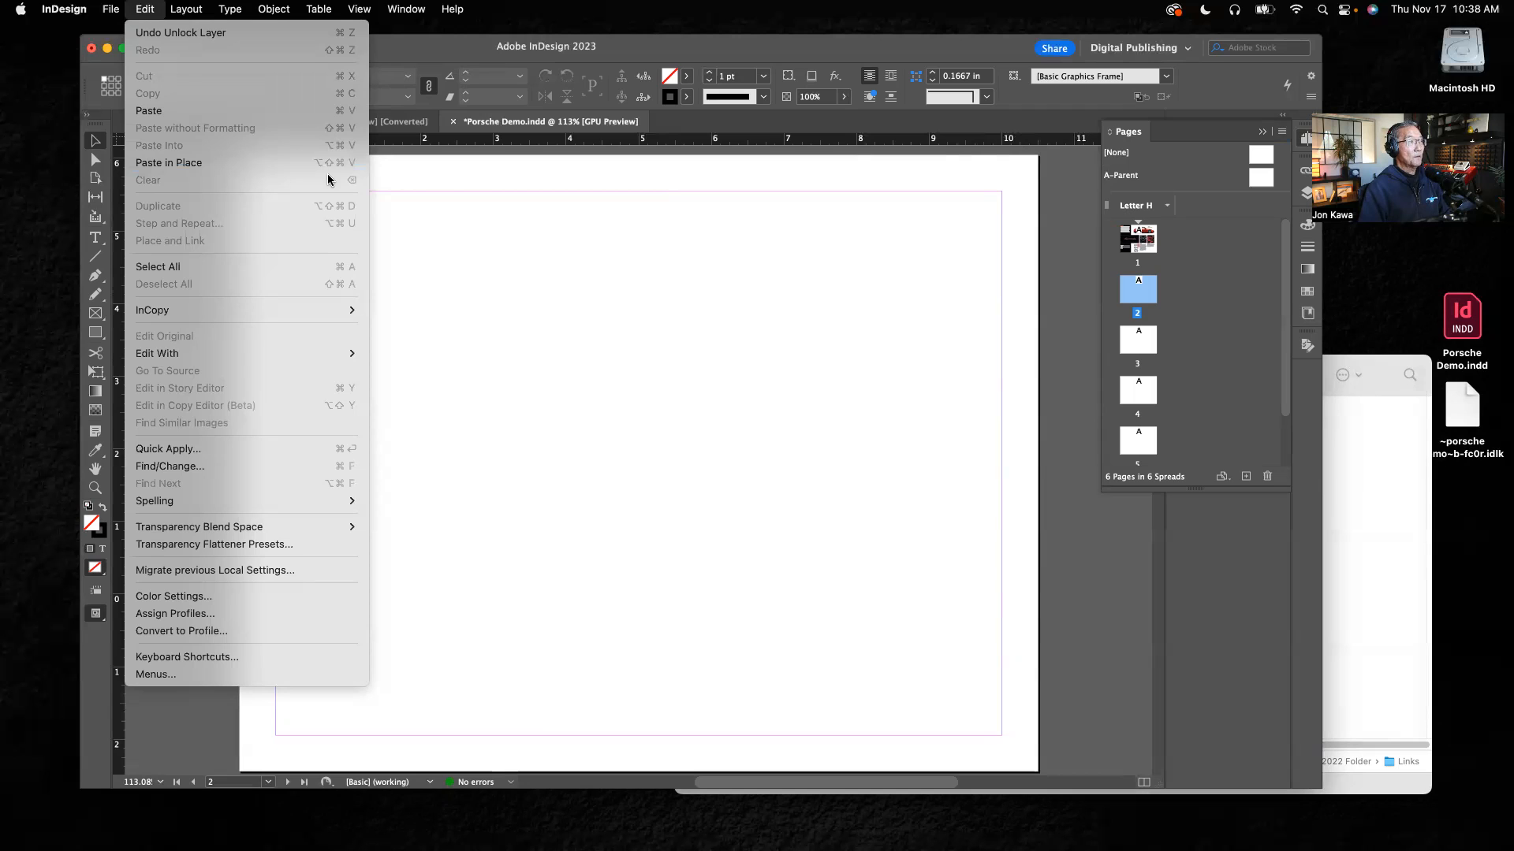
left_click(513, 232)
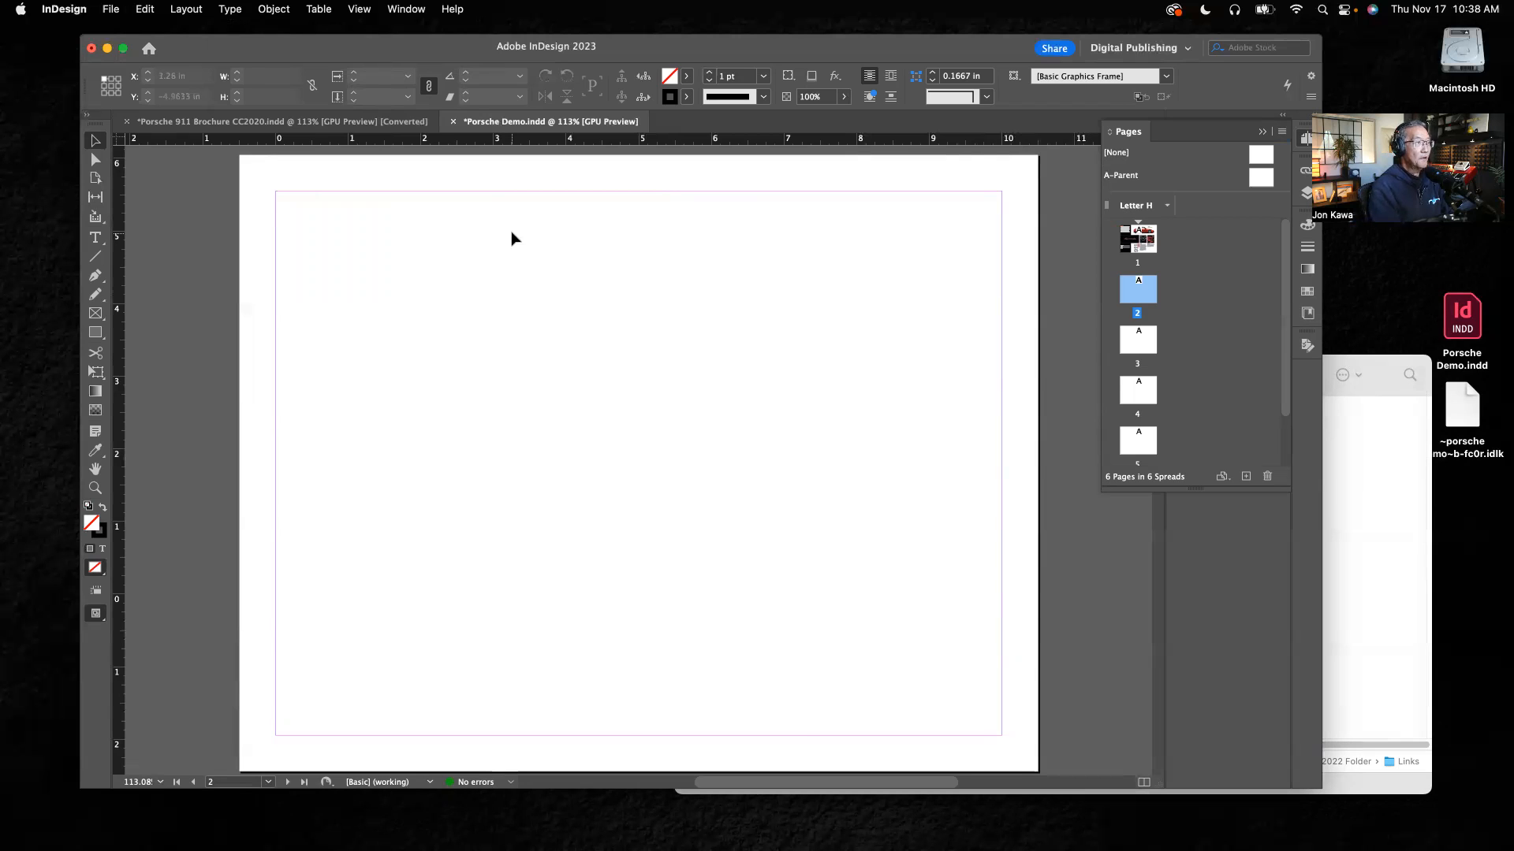
key("super+alt+shift+v")
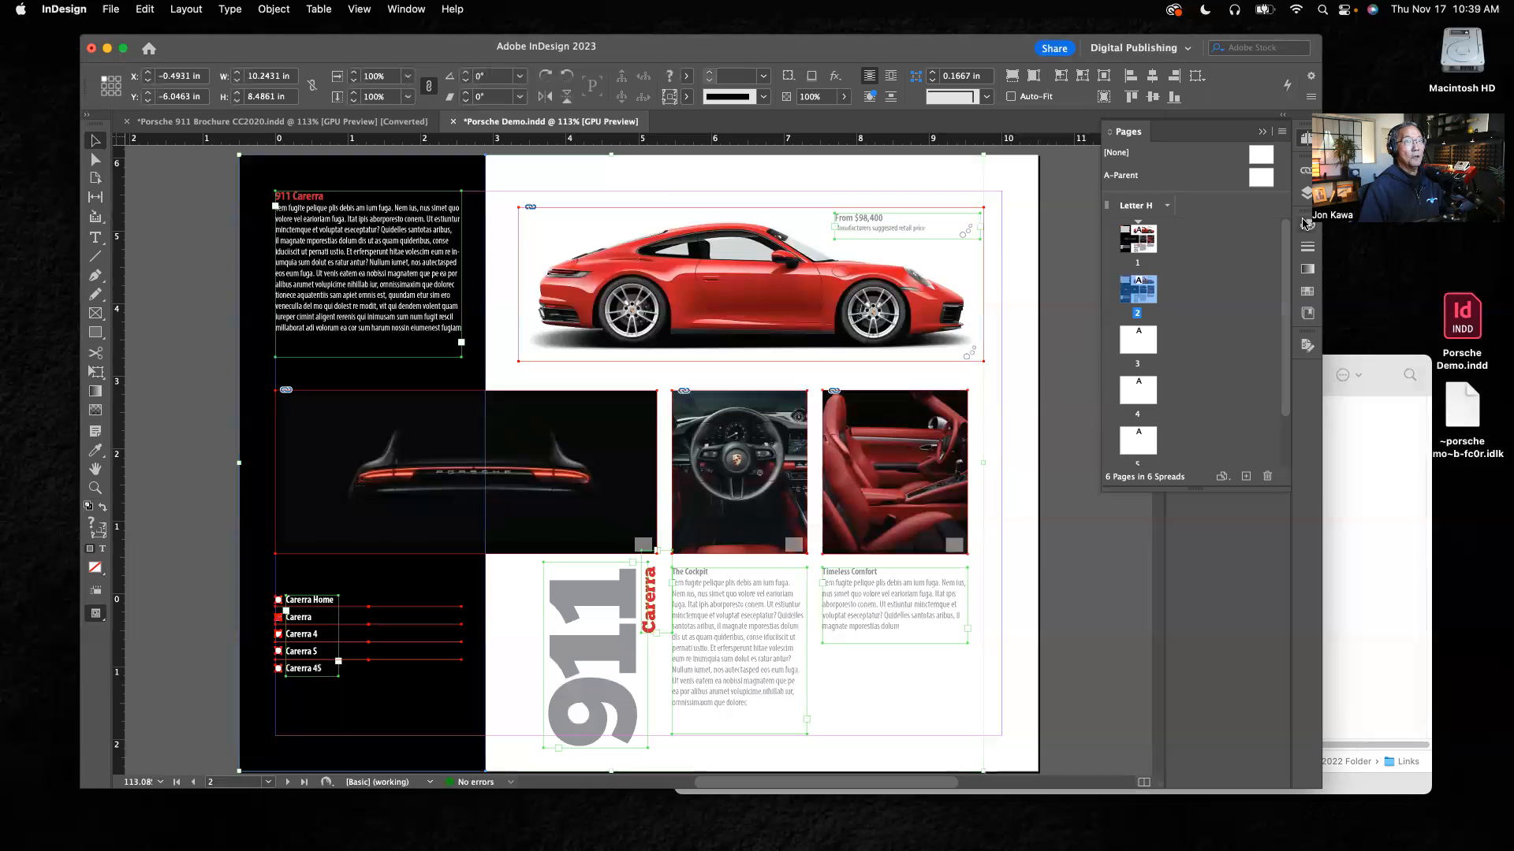
Step: Lock the Background layer again and deselect the pasted objects on page 2
left_click(1308, 193)
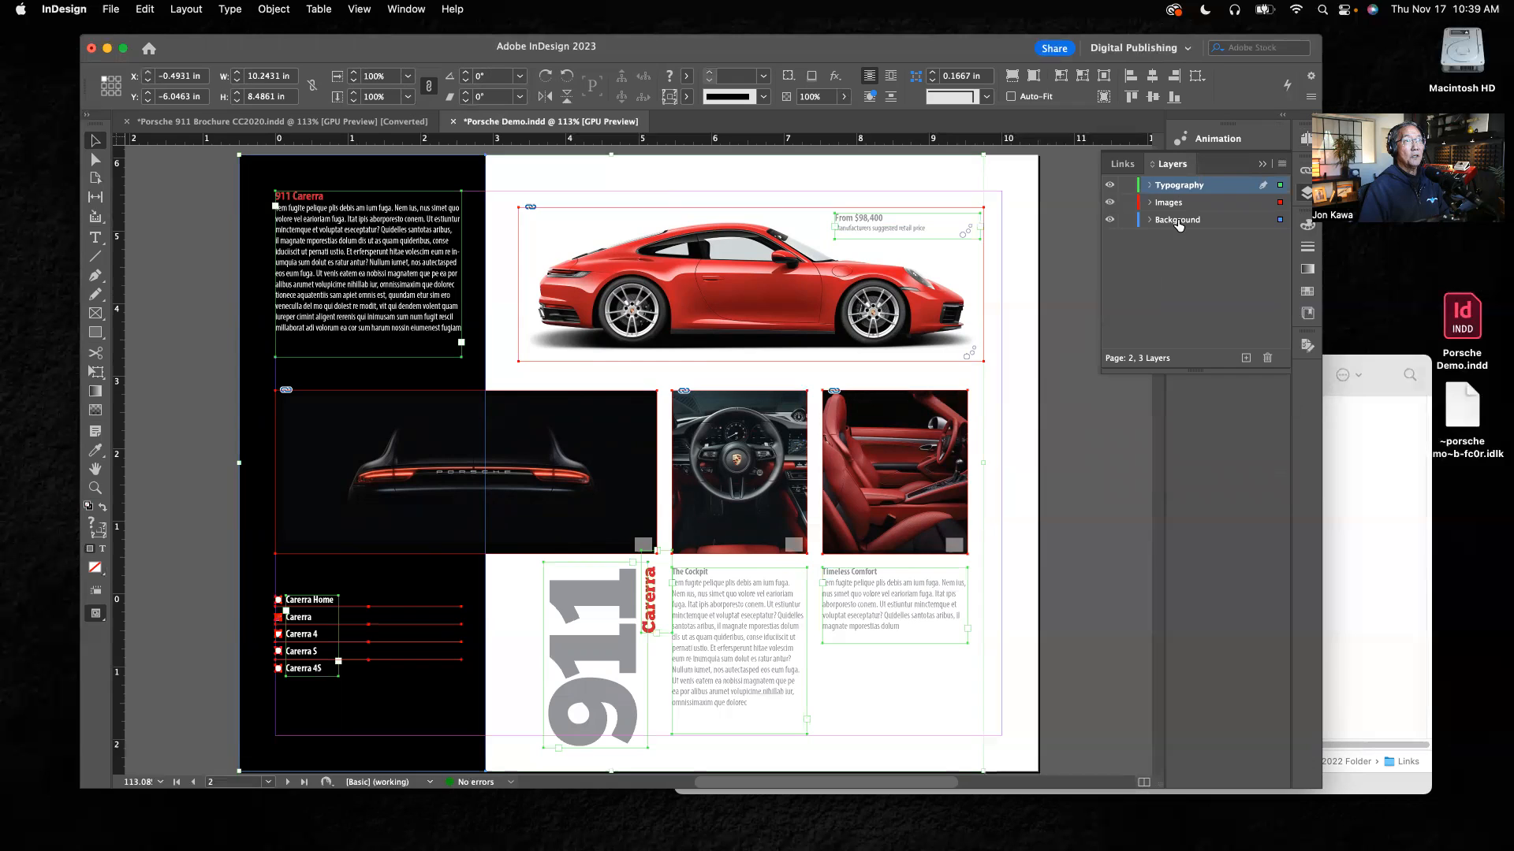
left_click(1128, 222)
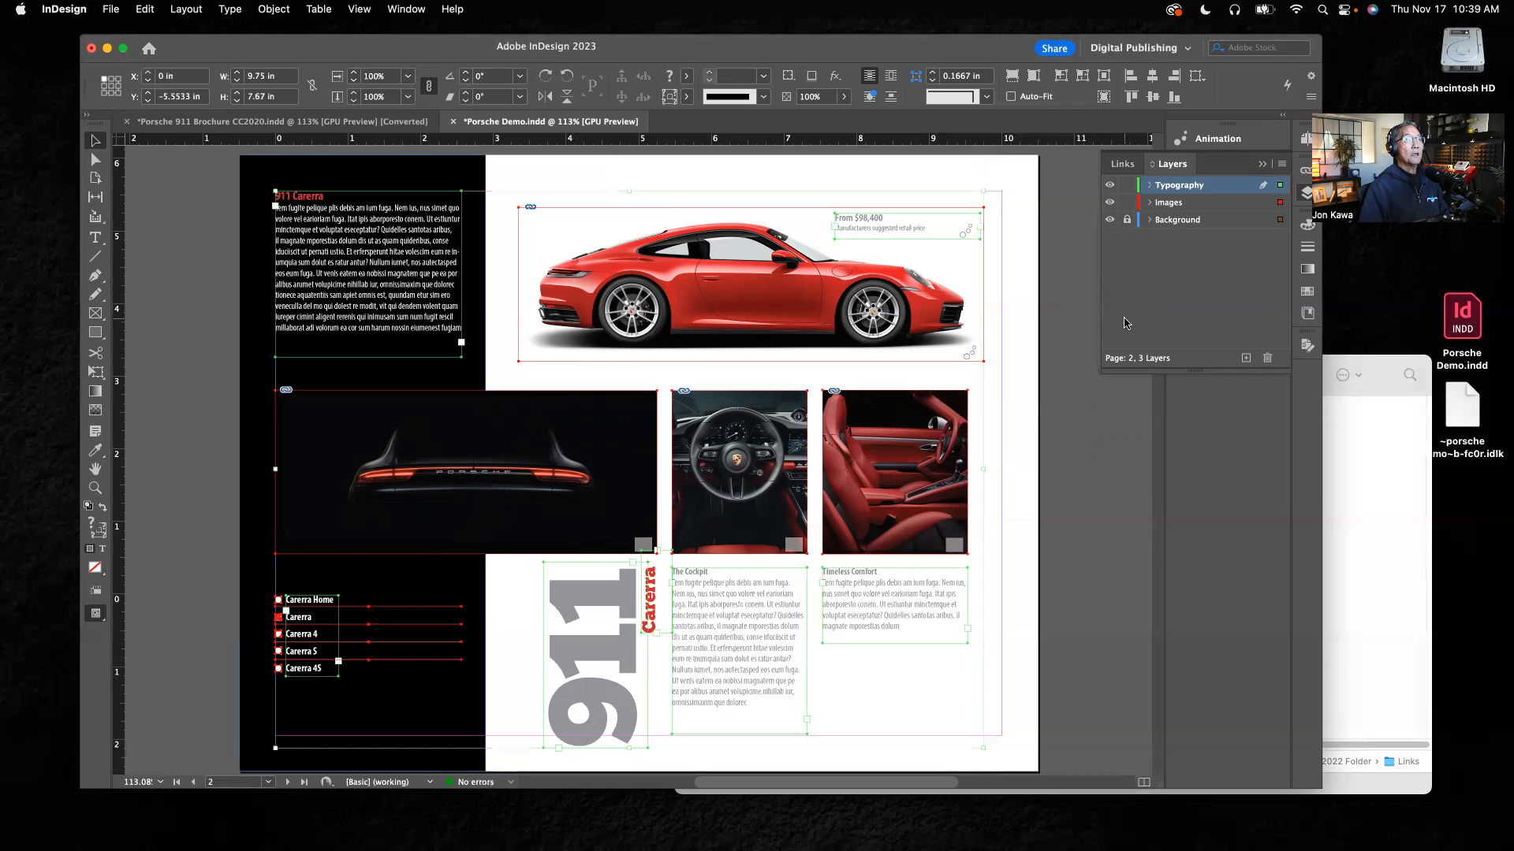
left_click(198, 200)
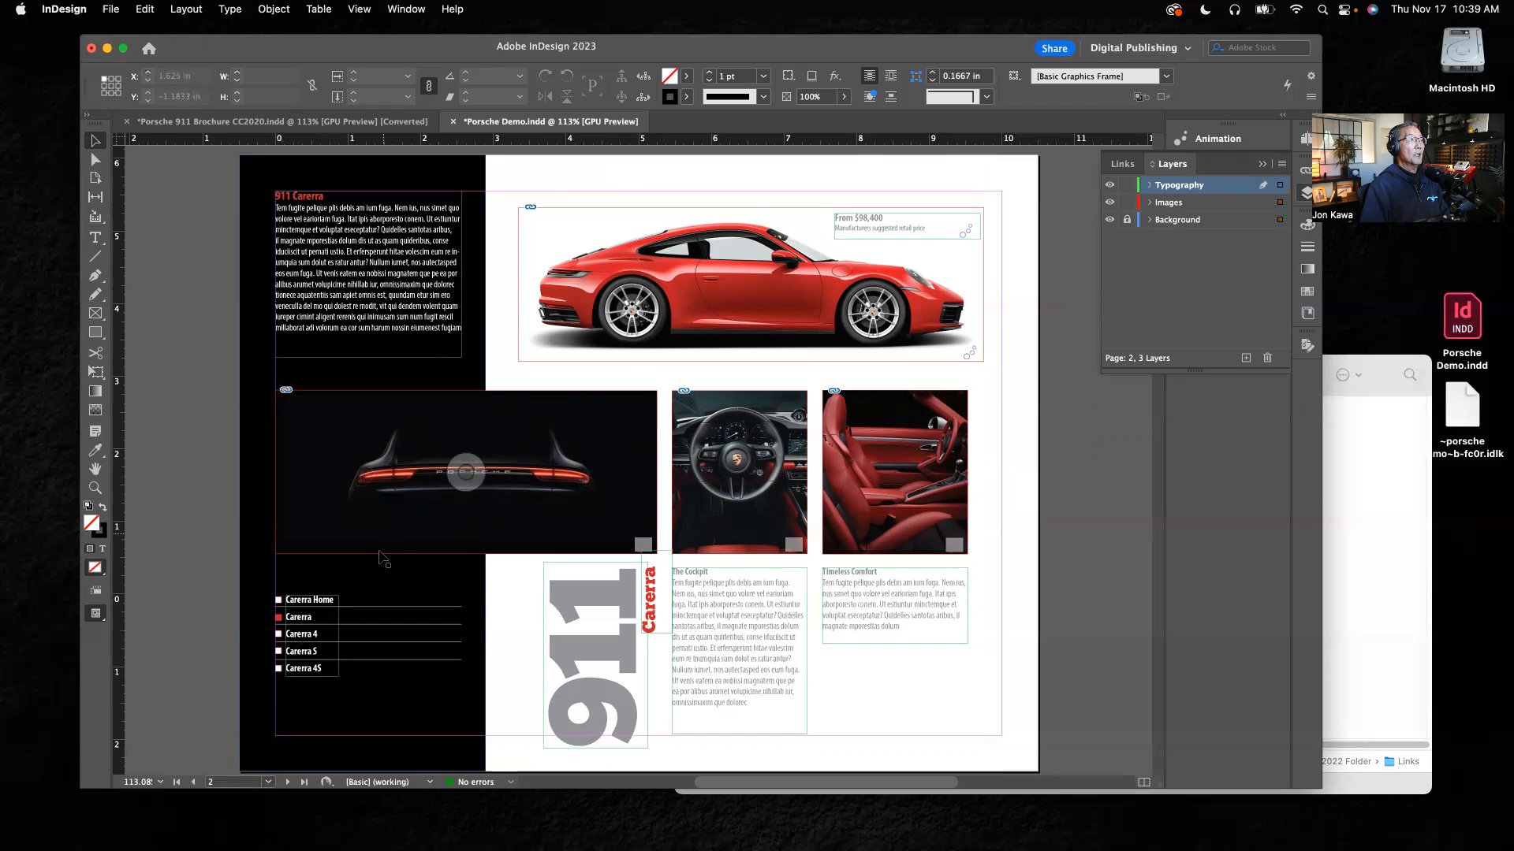
Step: Change the red heading above the body text on page 2 to "911 Carerra 4" and colour it [Paper]
left_click(95, 238)
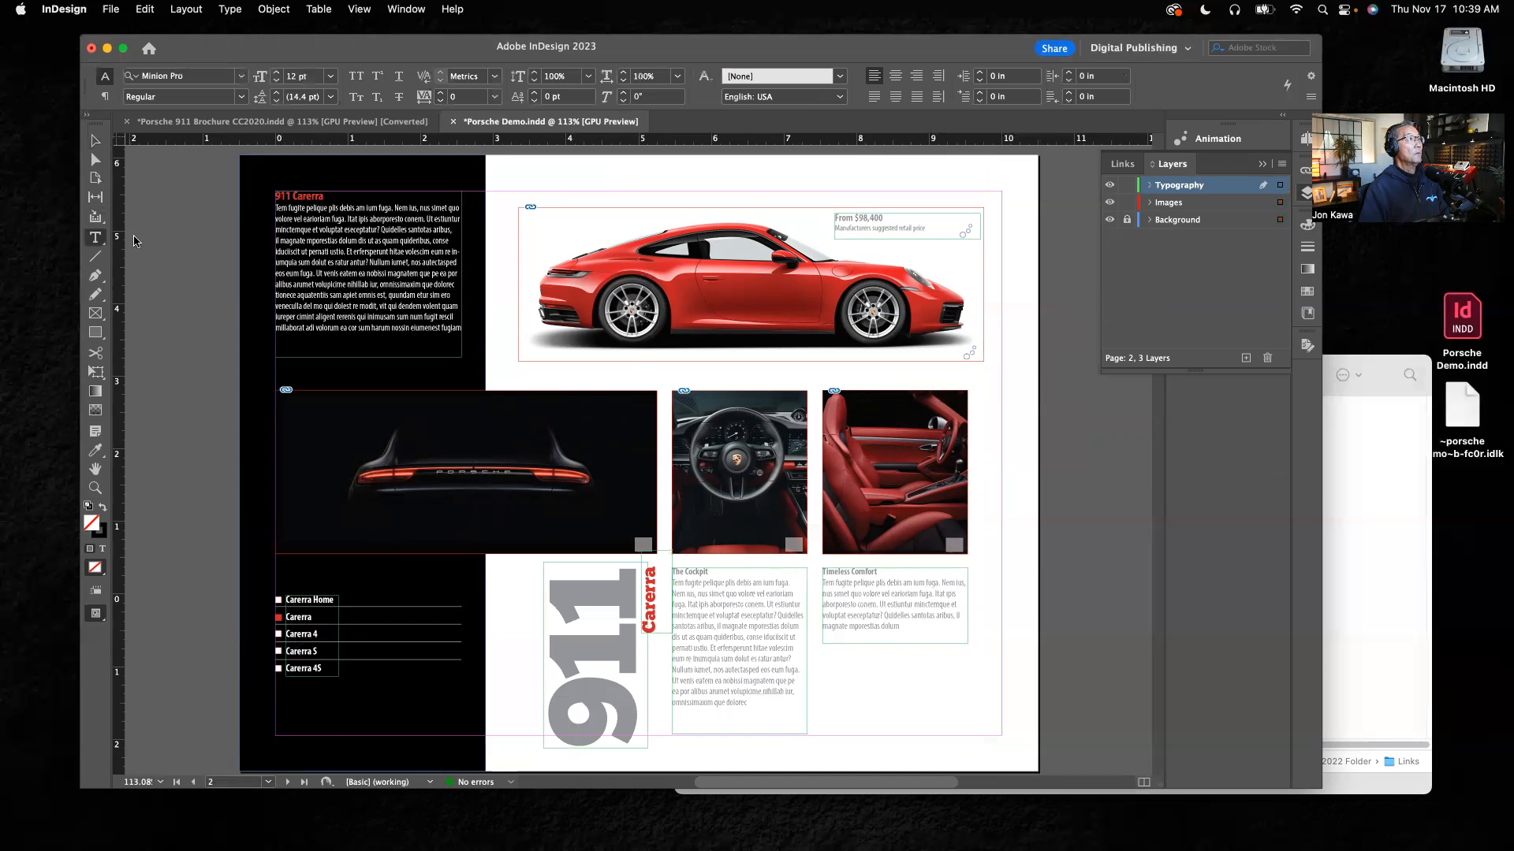
left_click(325, 196)
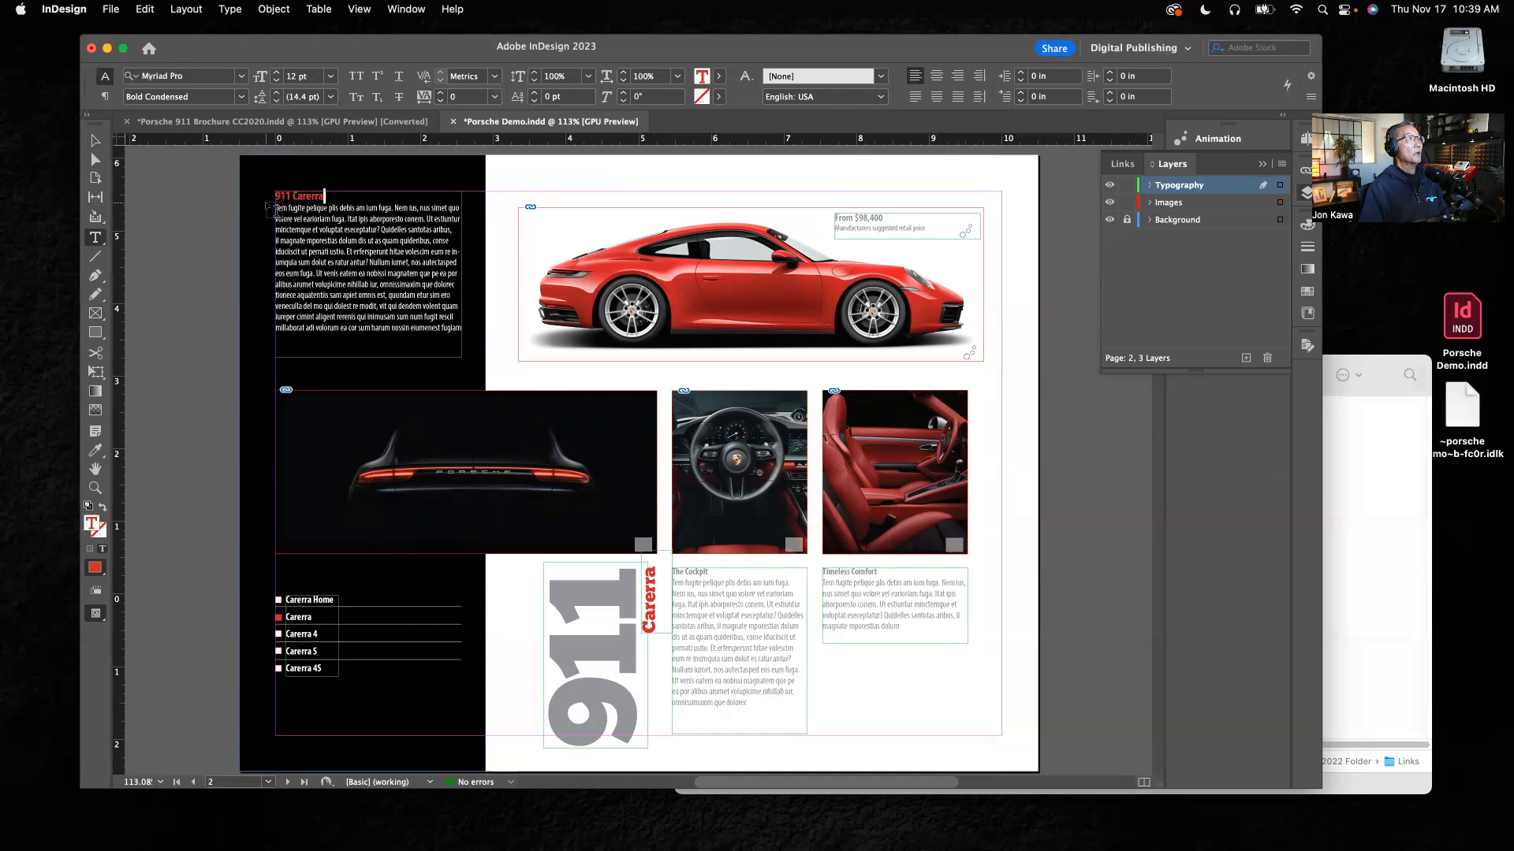
left_click(323, 196)
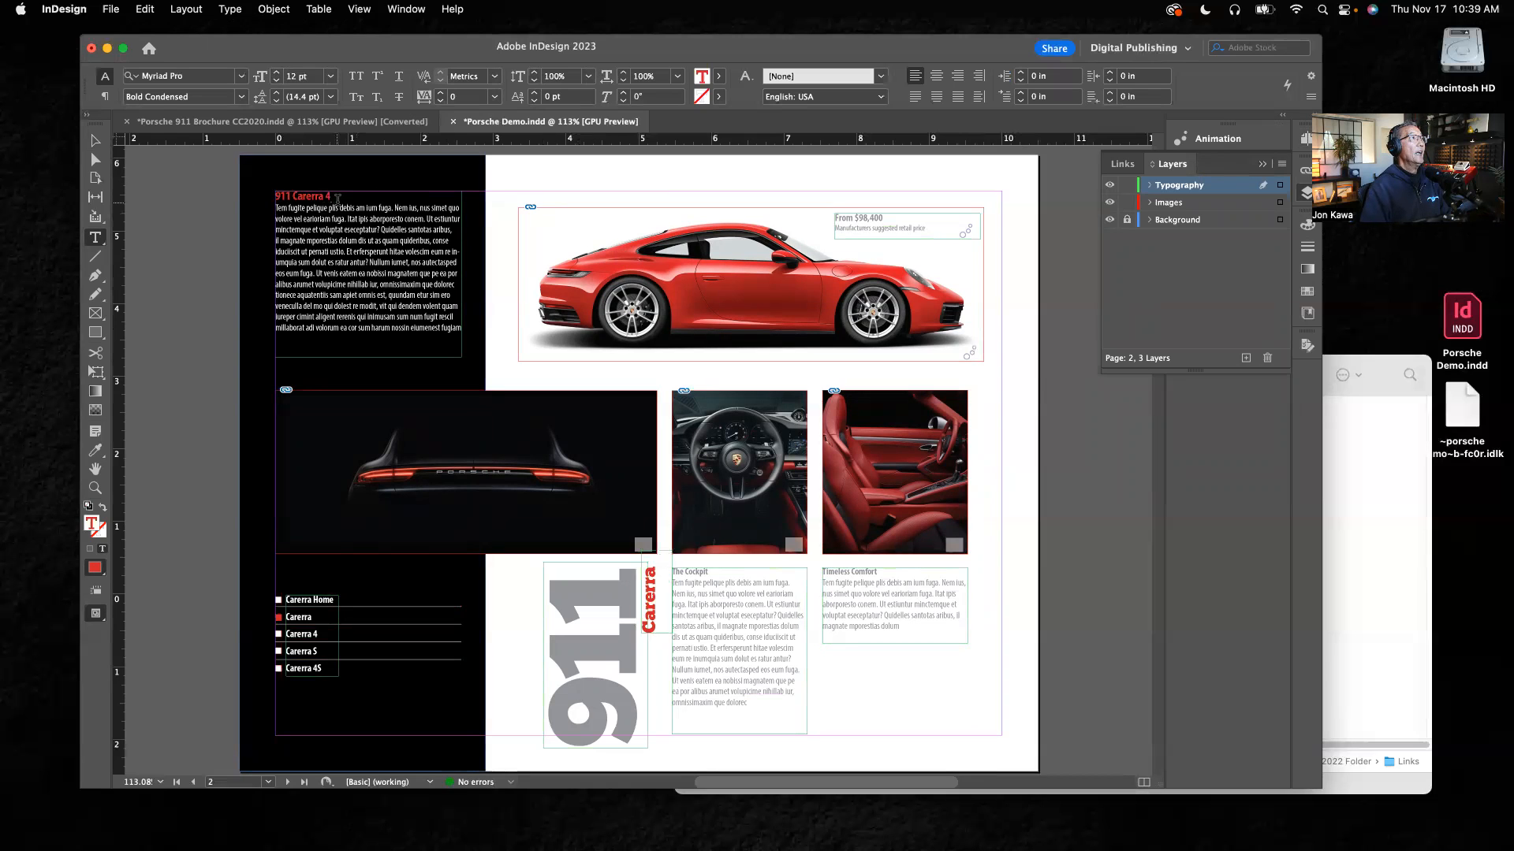
left_click_drag(336, 196, 275, 197)
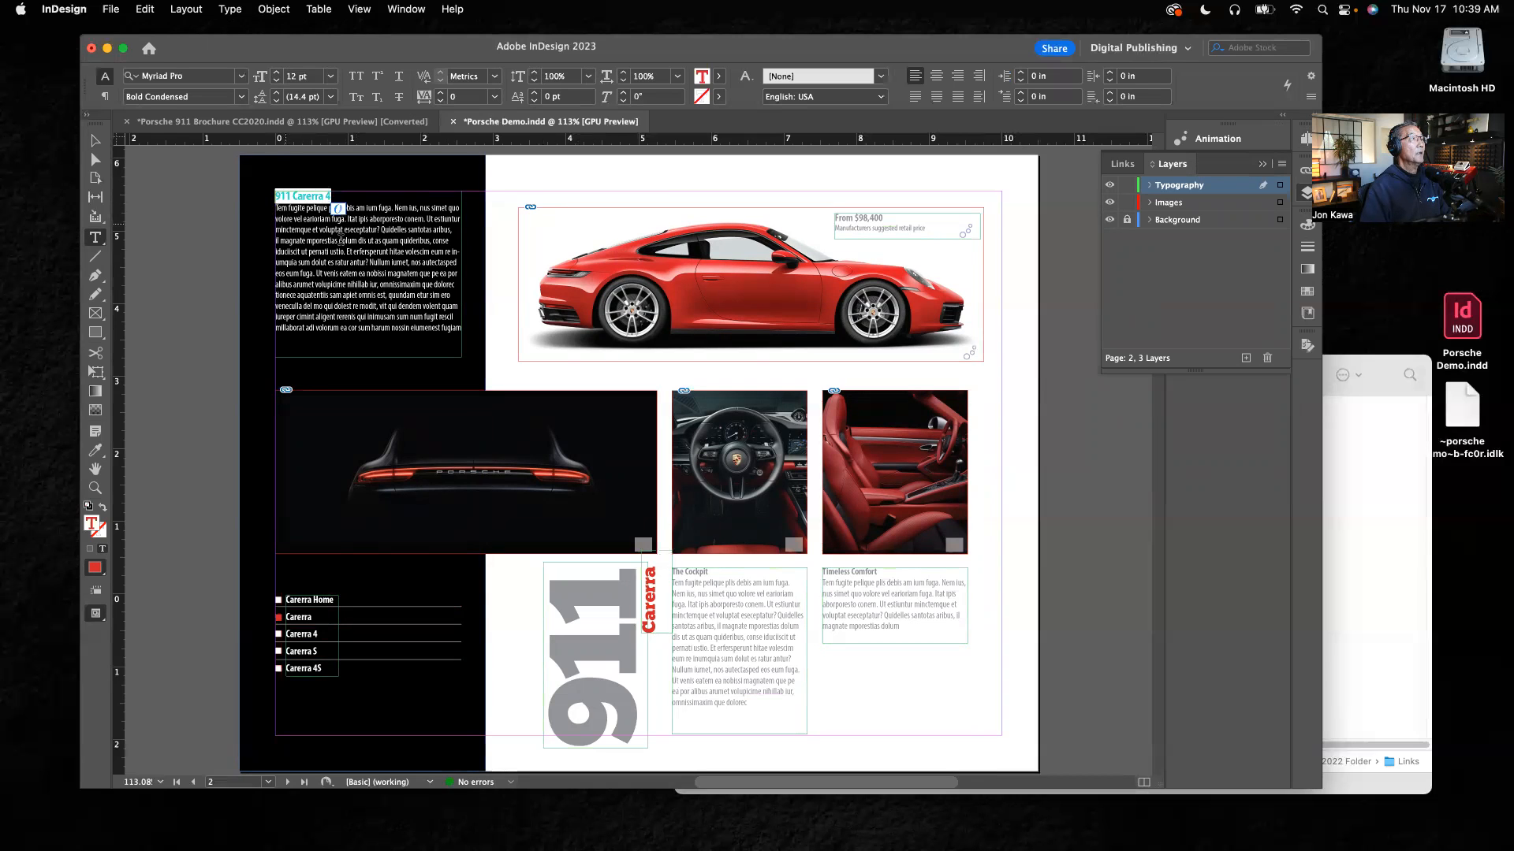
left_click(1306, 293)
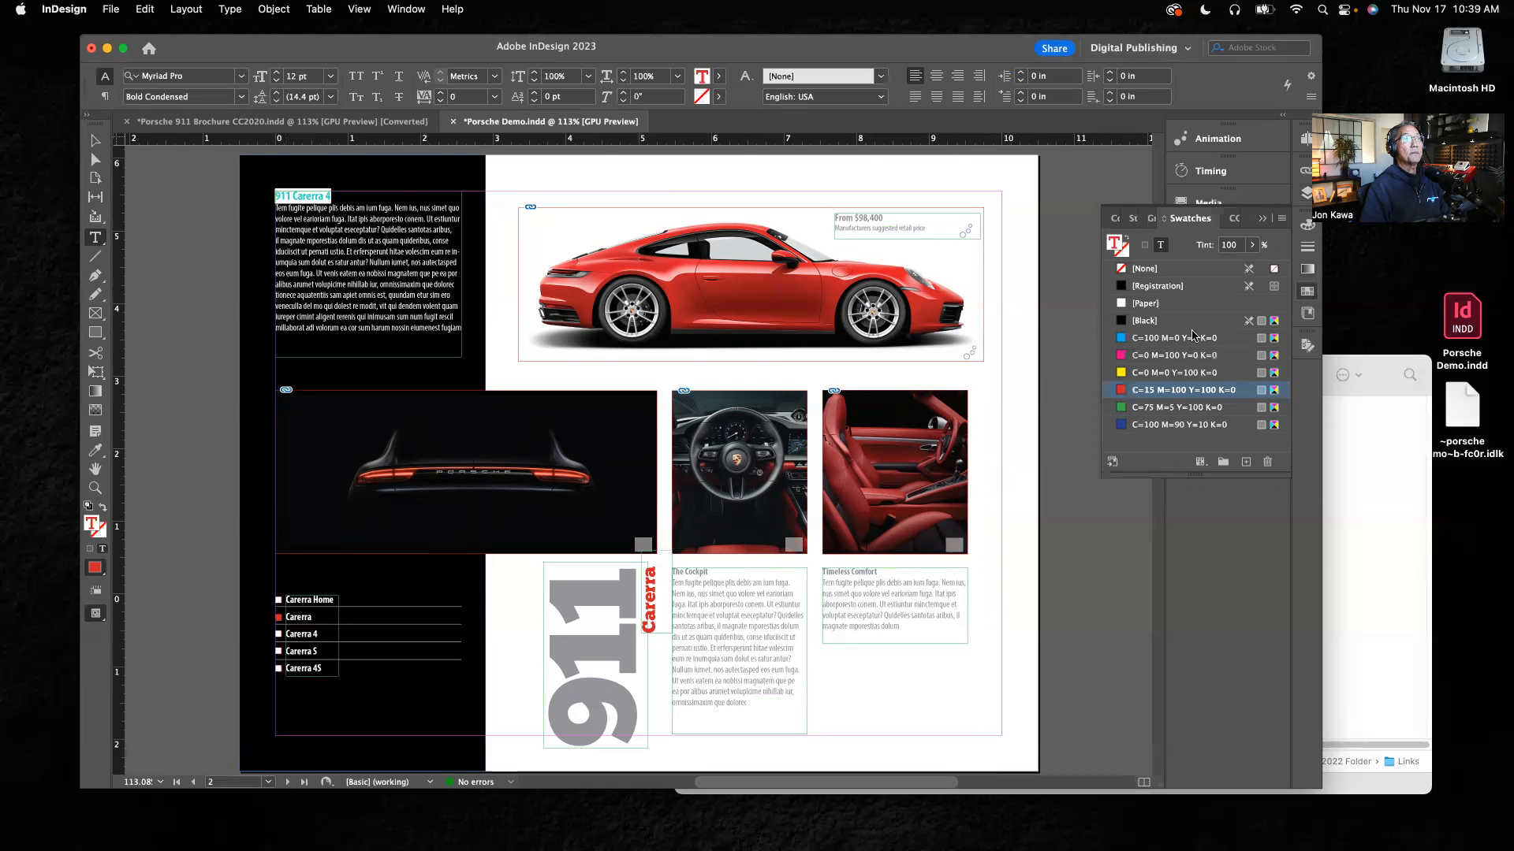
left_click(1123, 305)
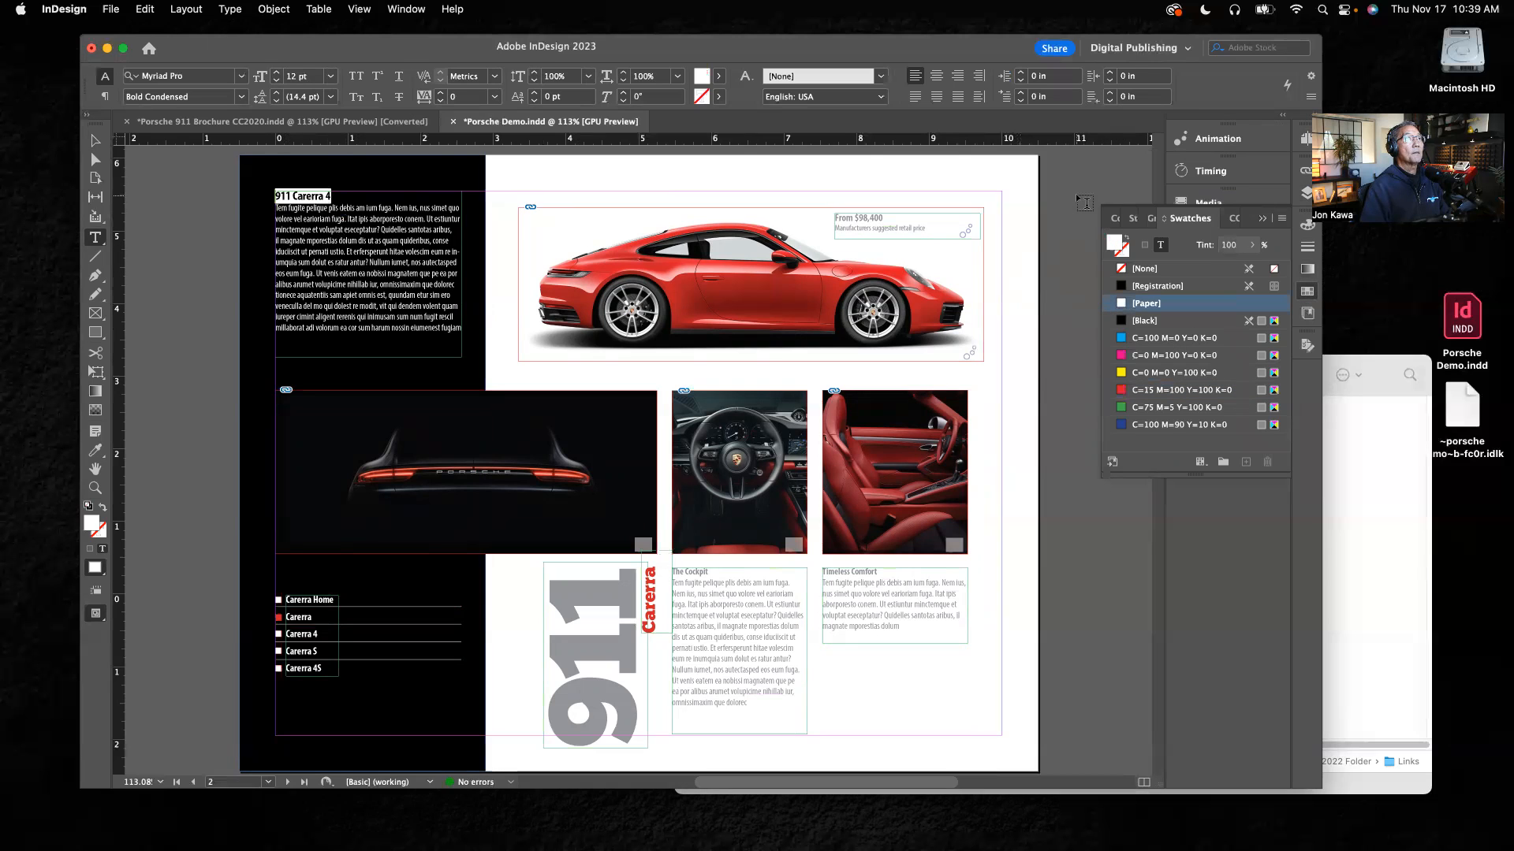
left_click(347, 164)
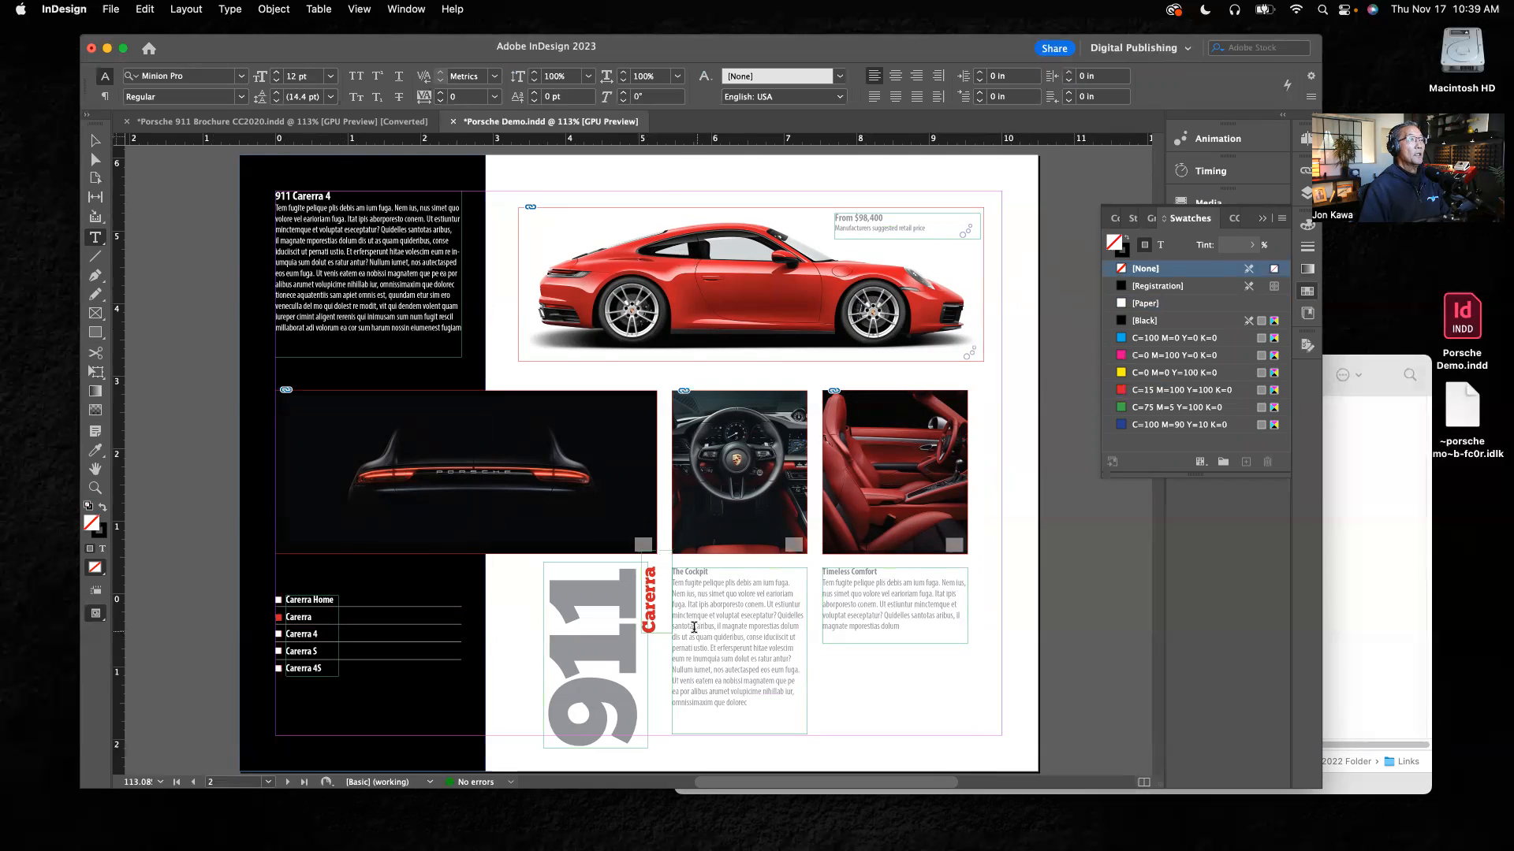
Step: Extend the vertical "Carerra" text beside the large 911 to "Carerra 4" and colour it [Black]
left_click(650, 569)
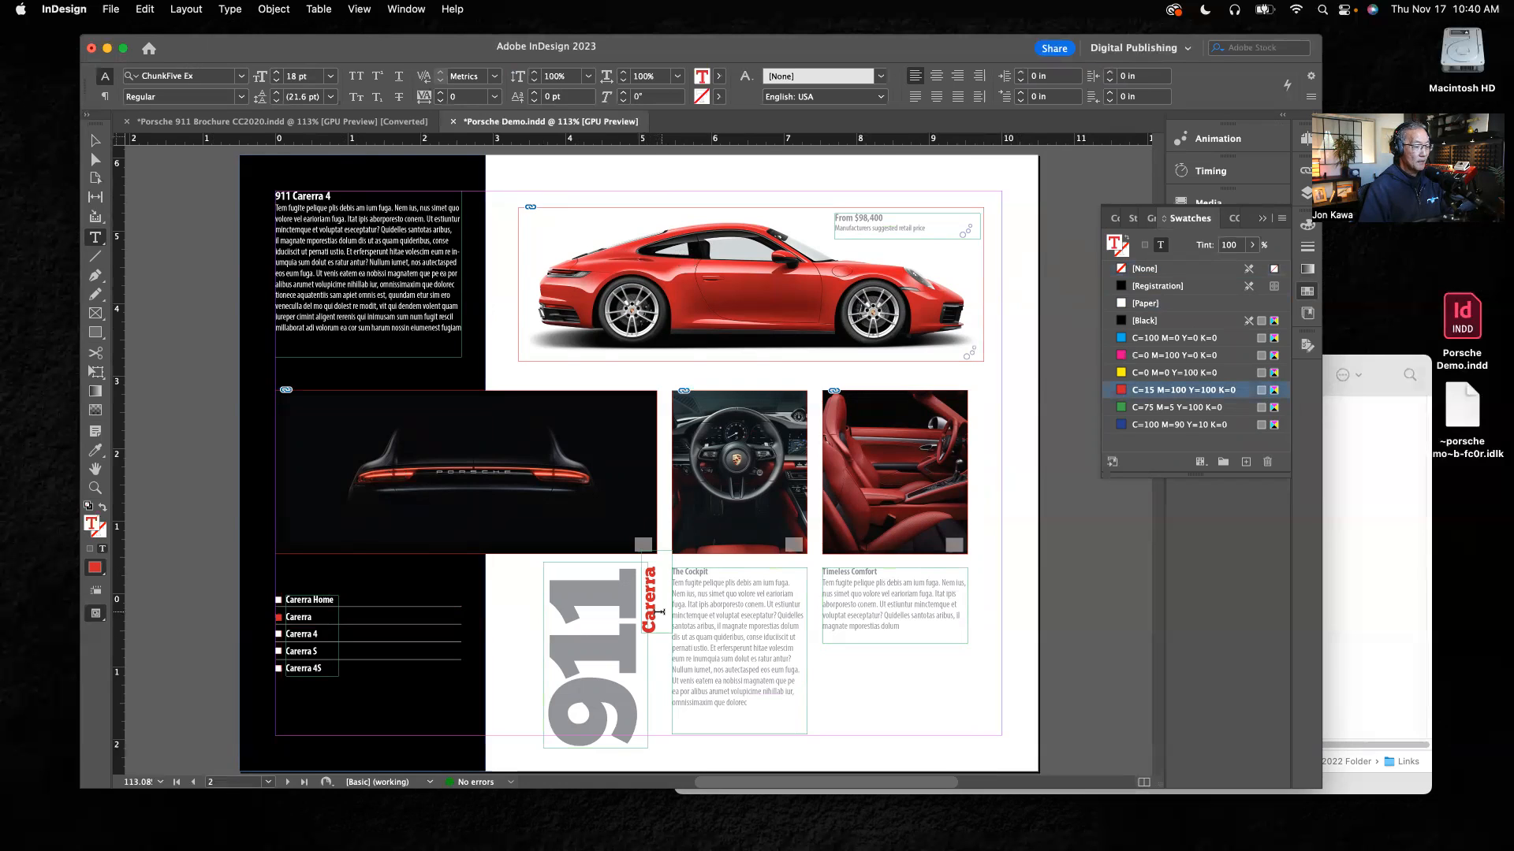
type("4")
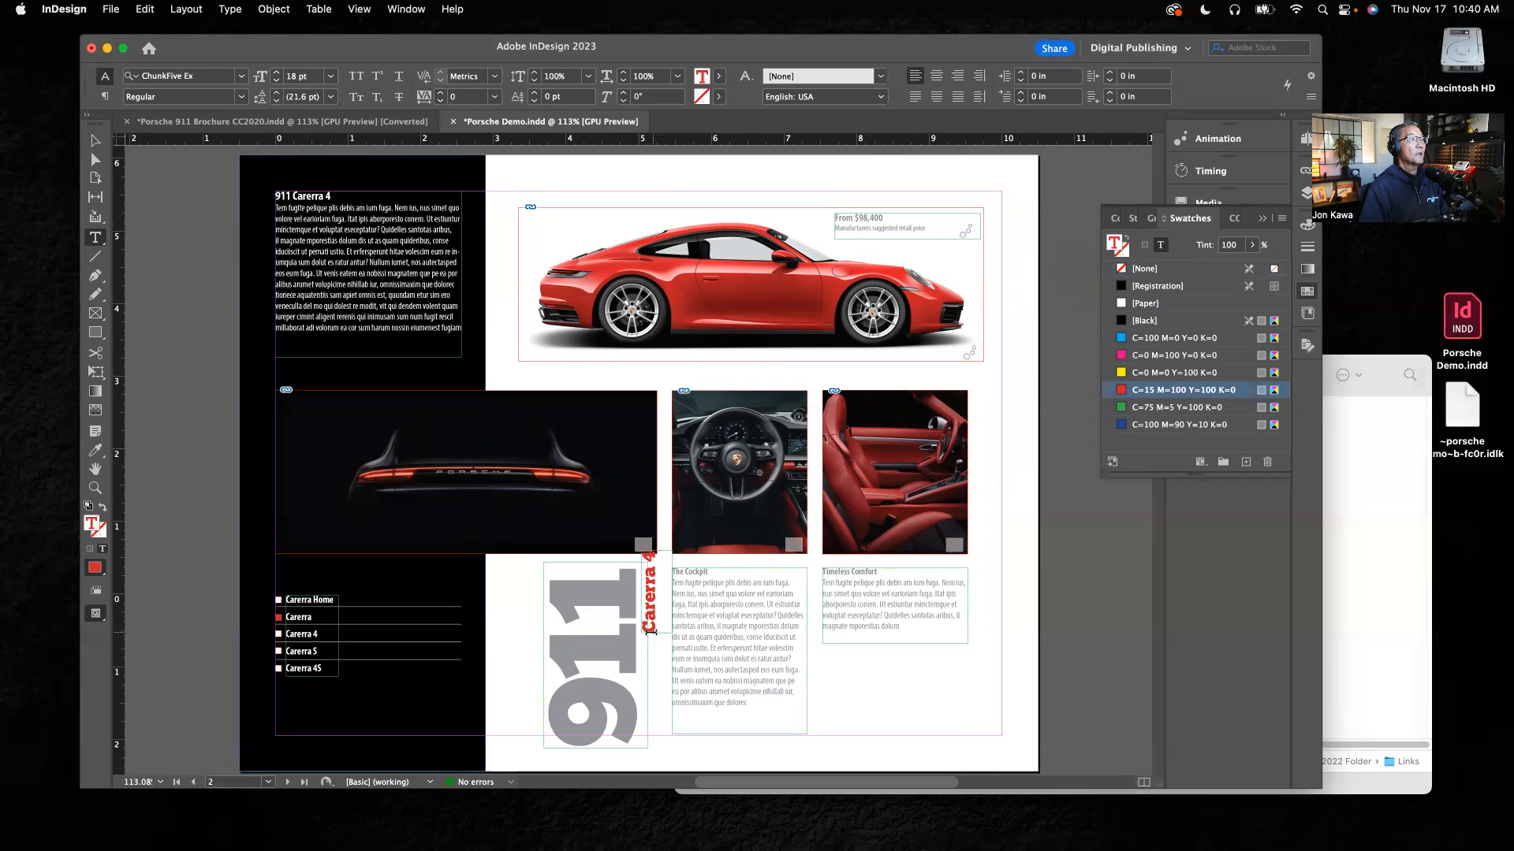
left_click_drag(648, 629, 647, 552)
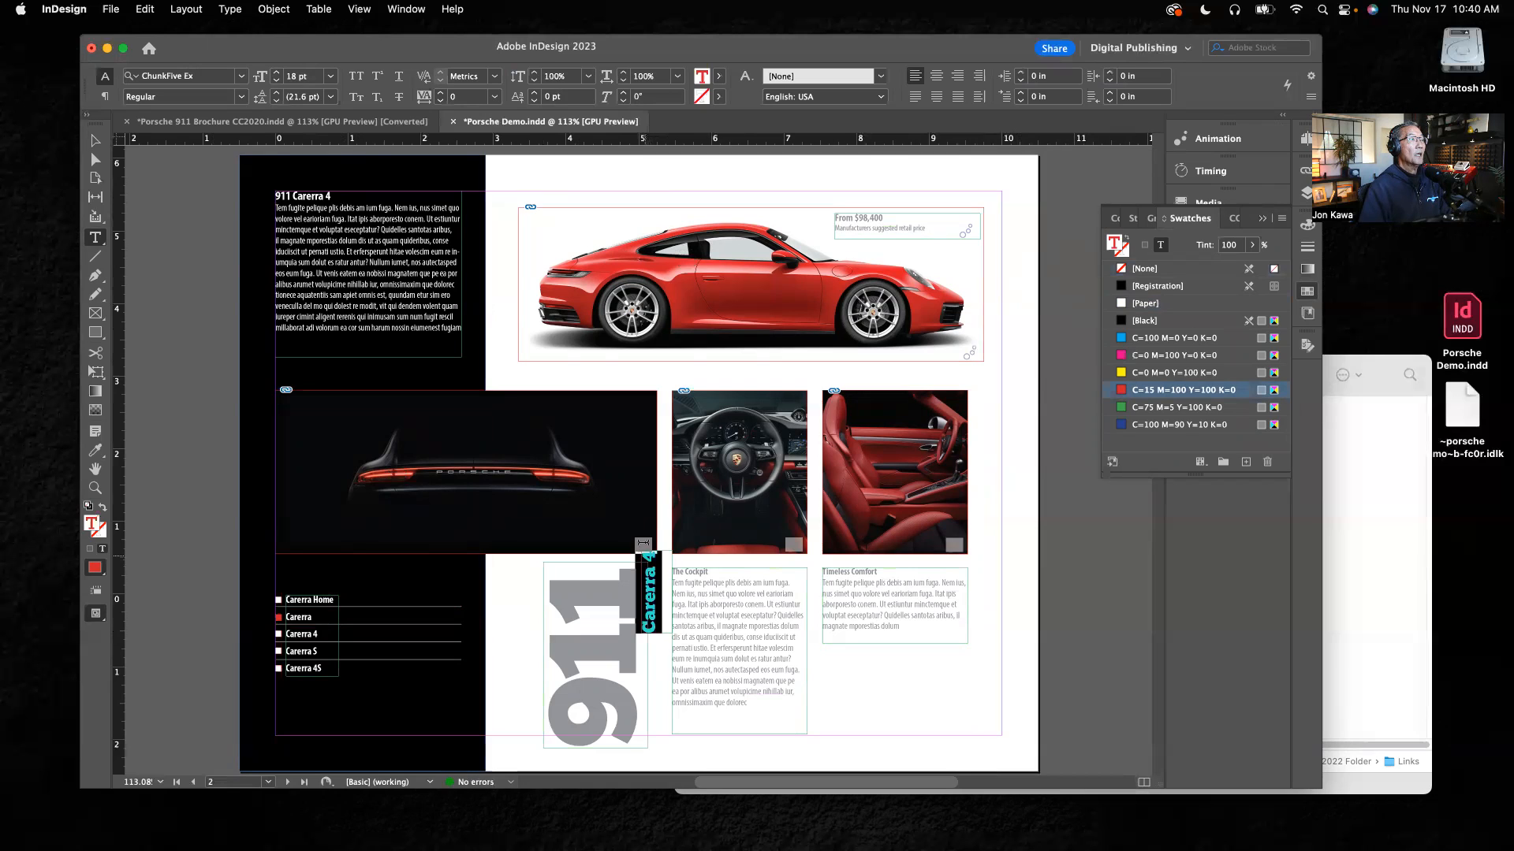
left_click(1143, 321)
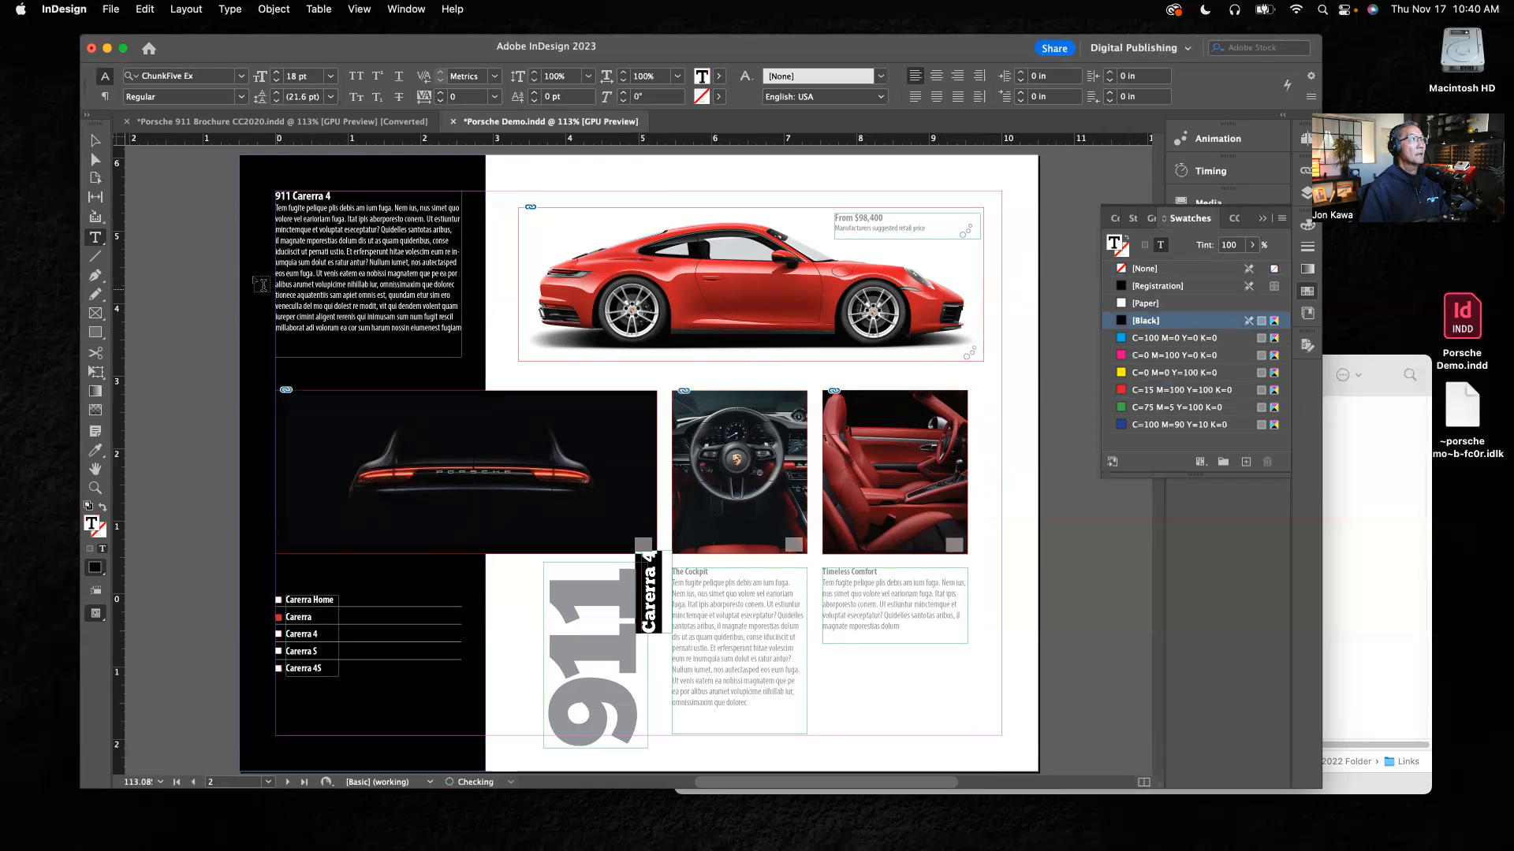
Step: Move the vertical Carerra 4 text frame down to about Y 0.759 in, keeping its horizontal position, and deselect it
left_click(92, 147)
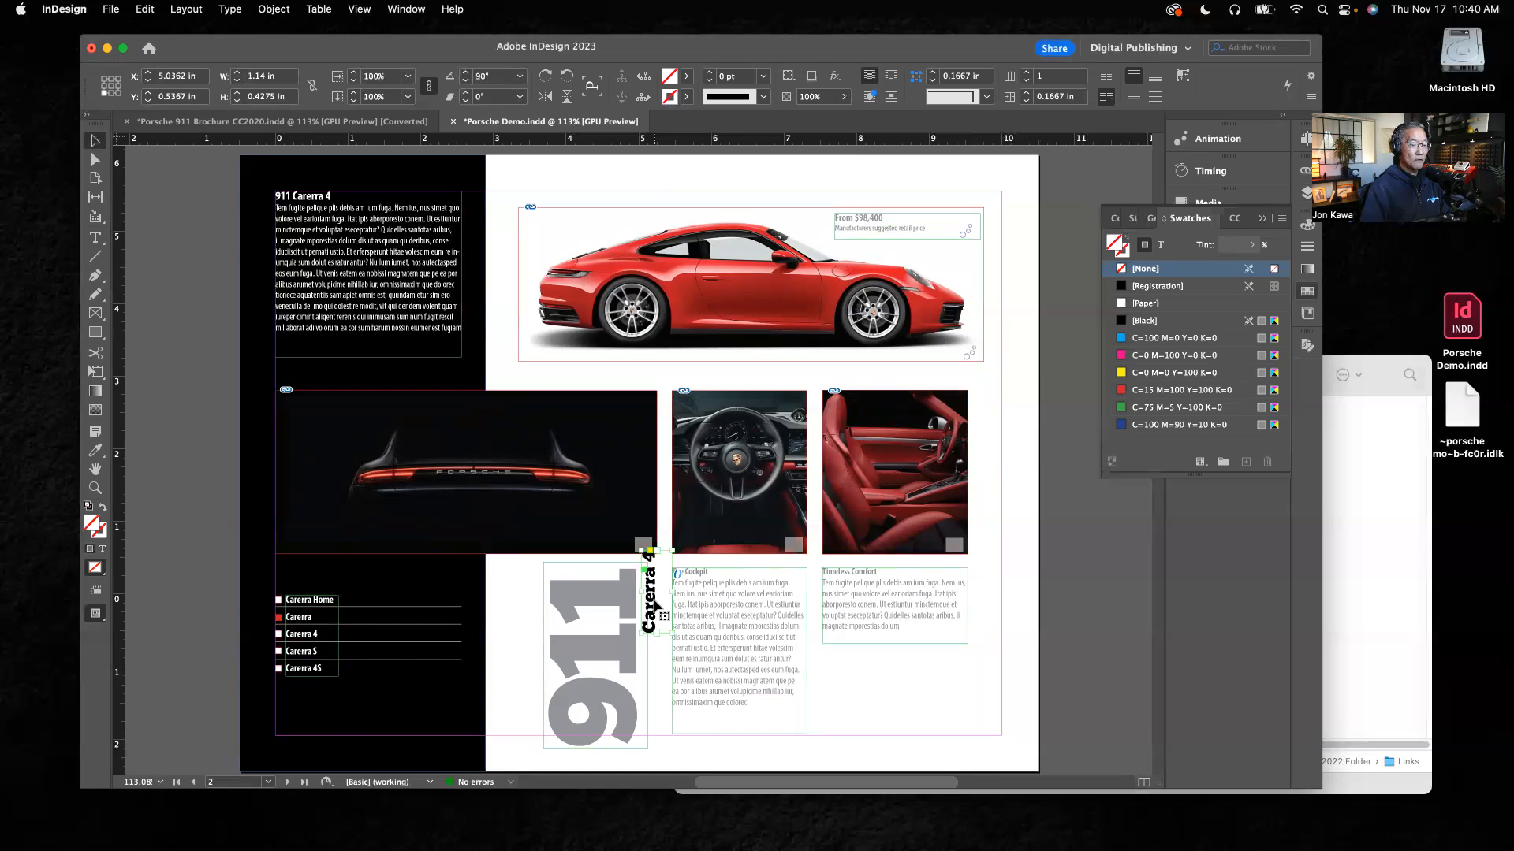
left_click_drag(658, 605, 657, 614)
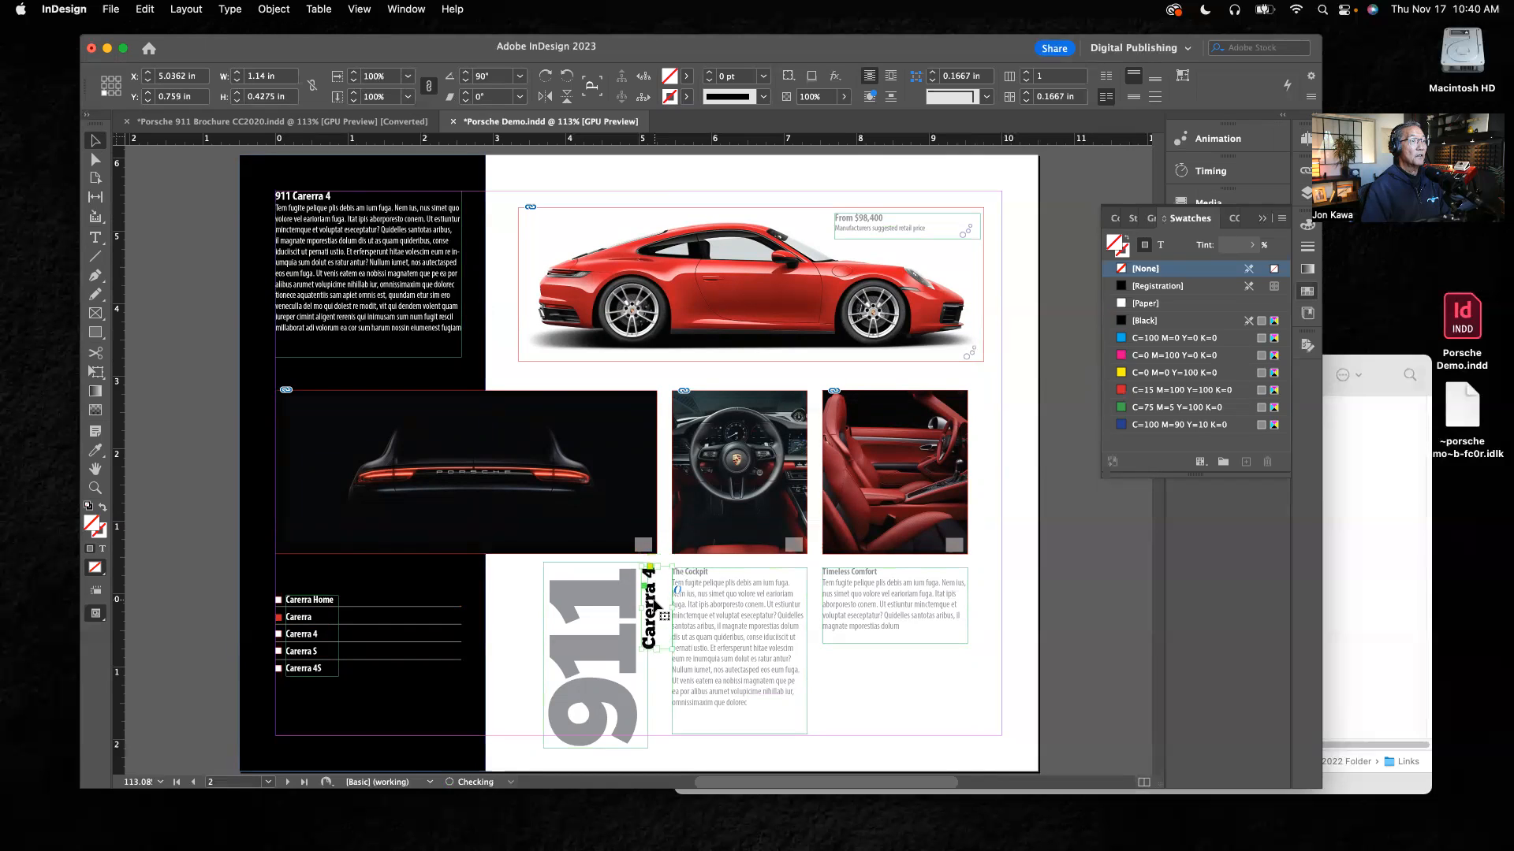
left_click(166, 523)
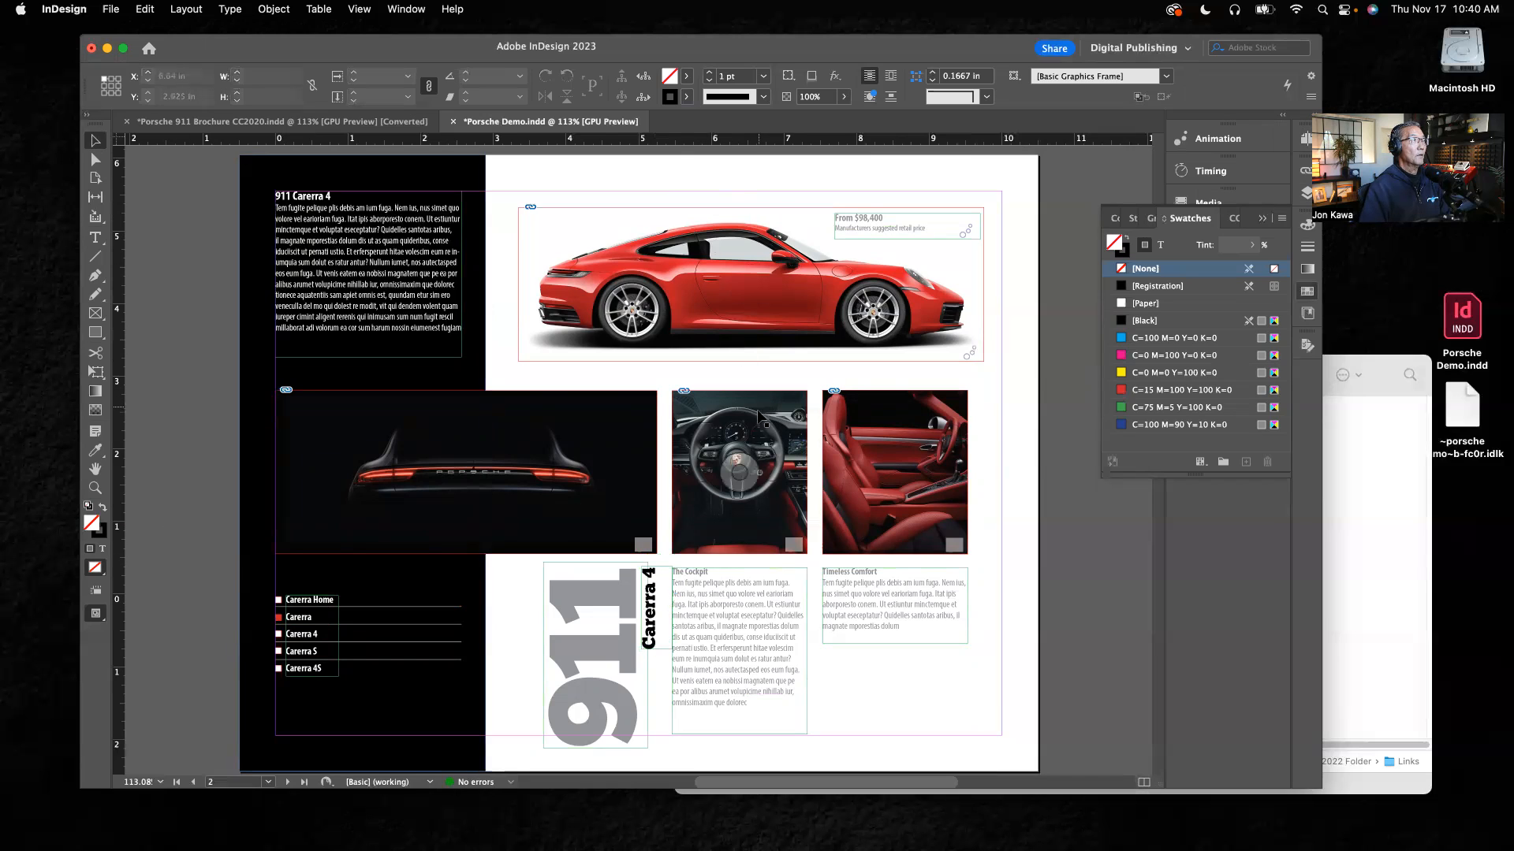
Step: Replace the red car side-view image on page 2 with porsche-model.png from the Links folder
left_click(823, 319)
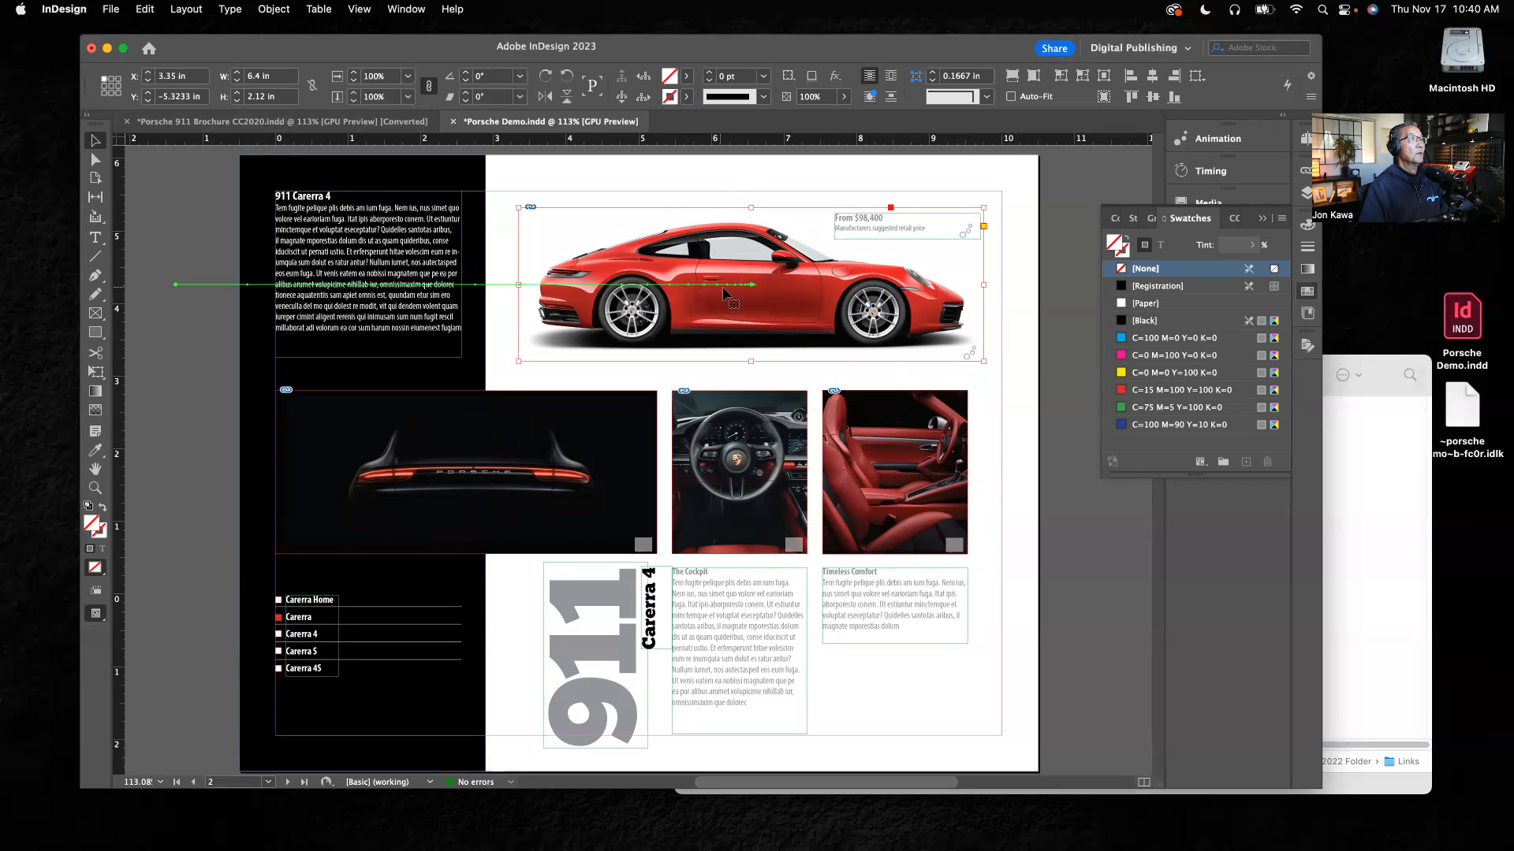
left_click(111, 8)
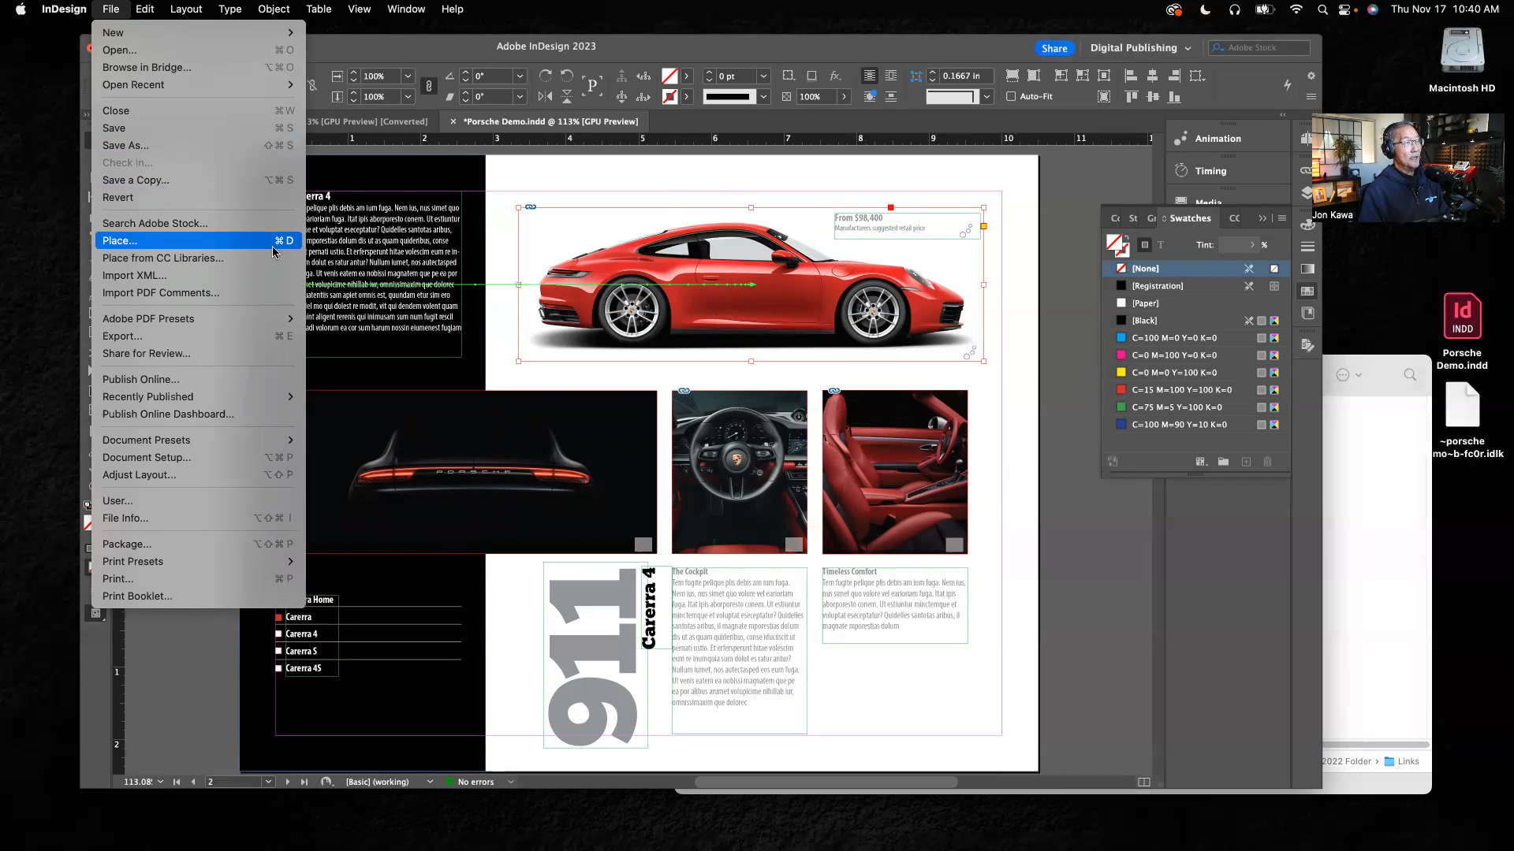
left_click(1078, 365)
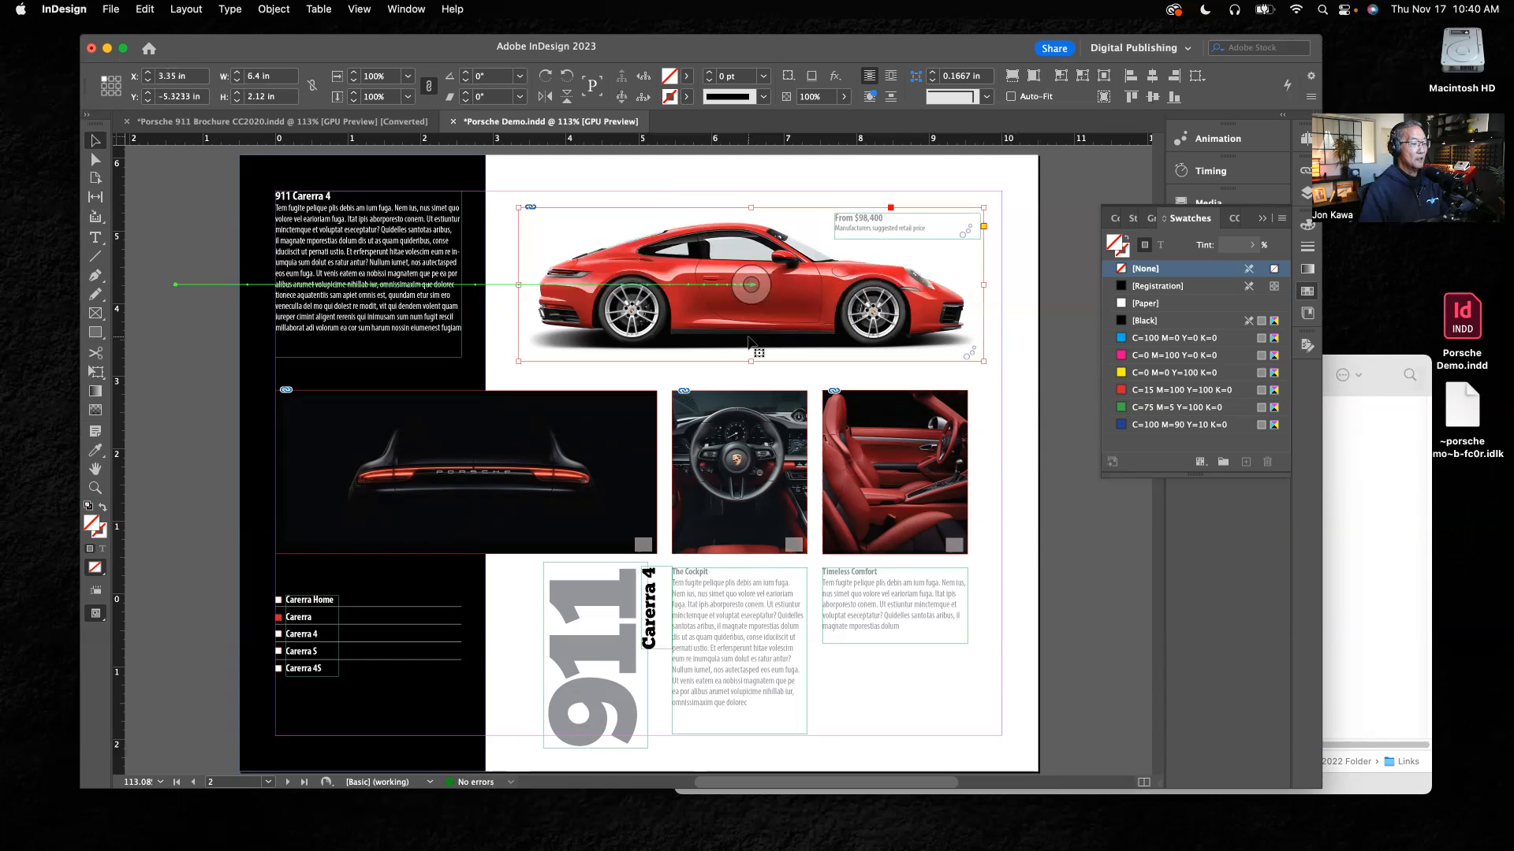
key("super+d")
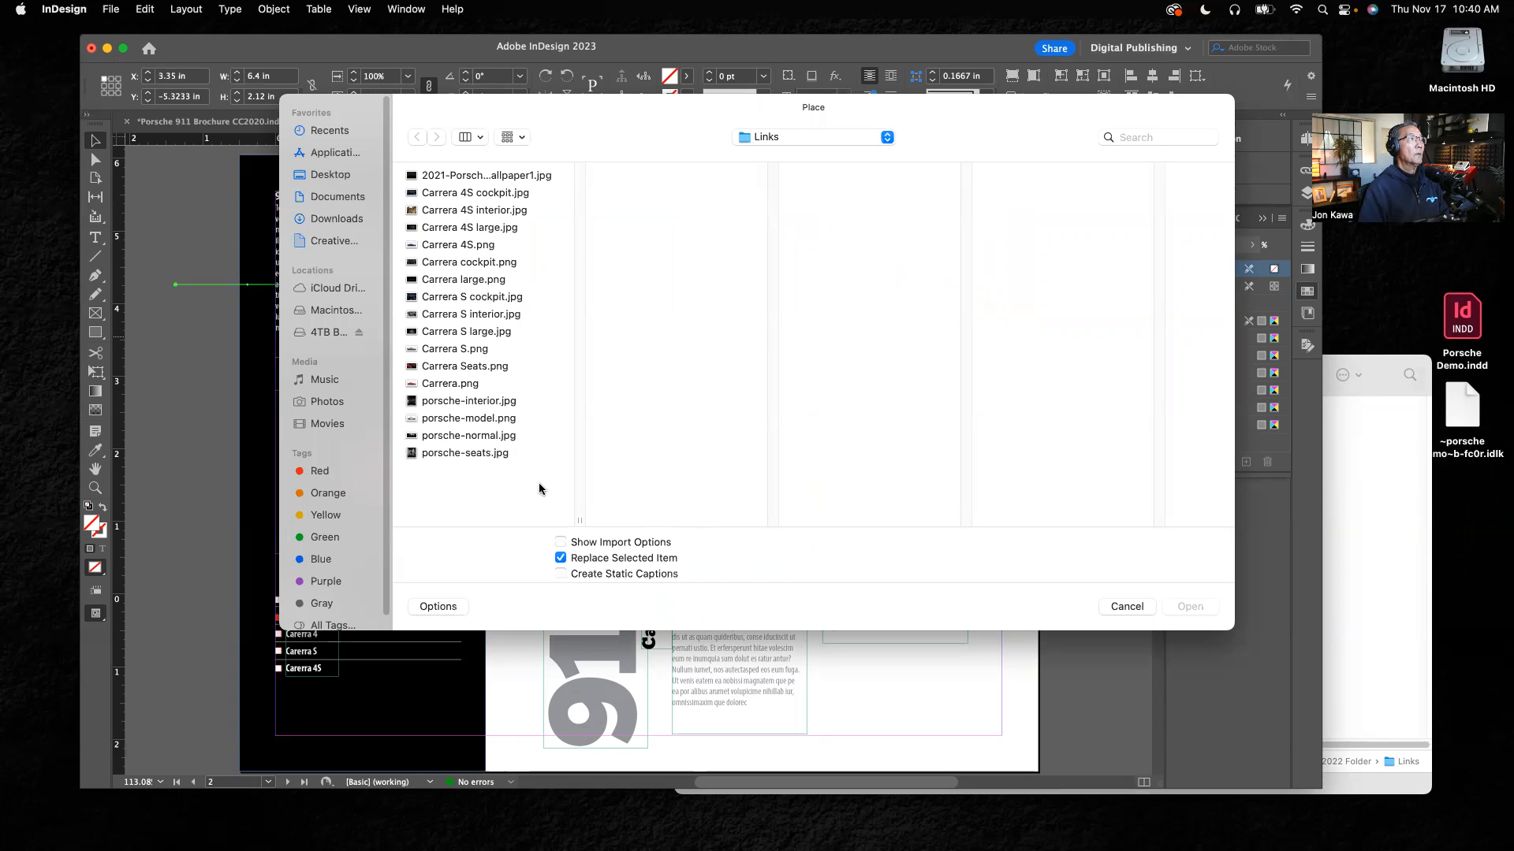
left_click(448, 420)
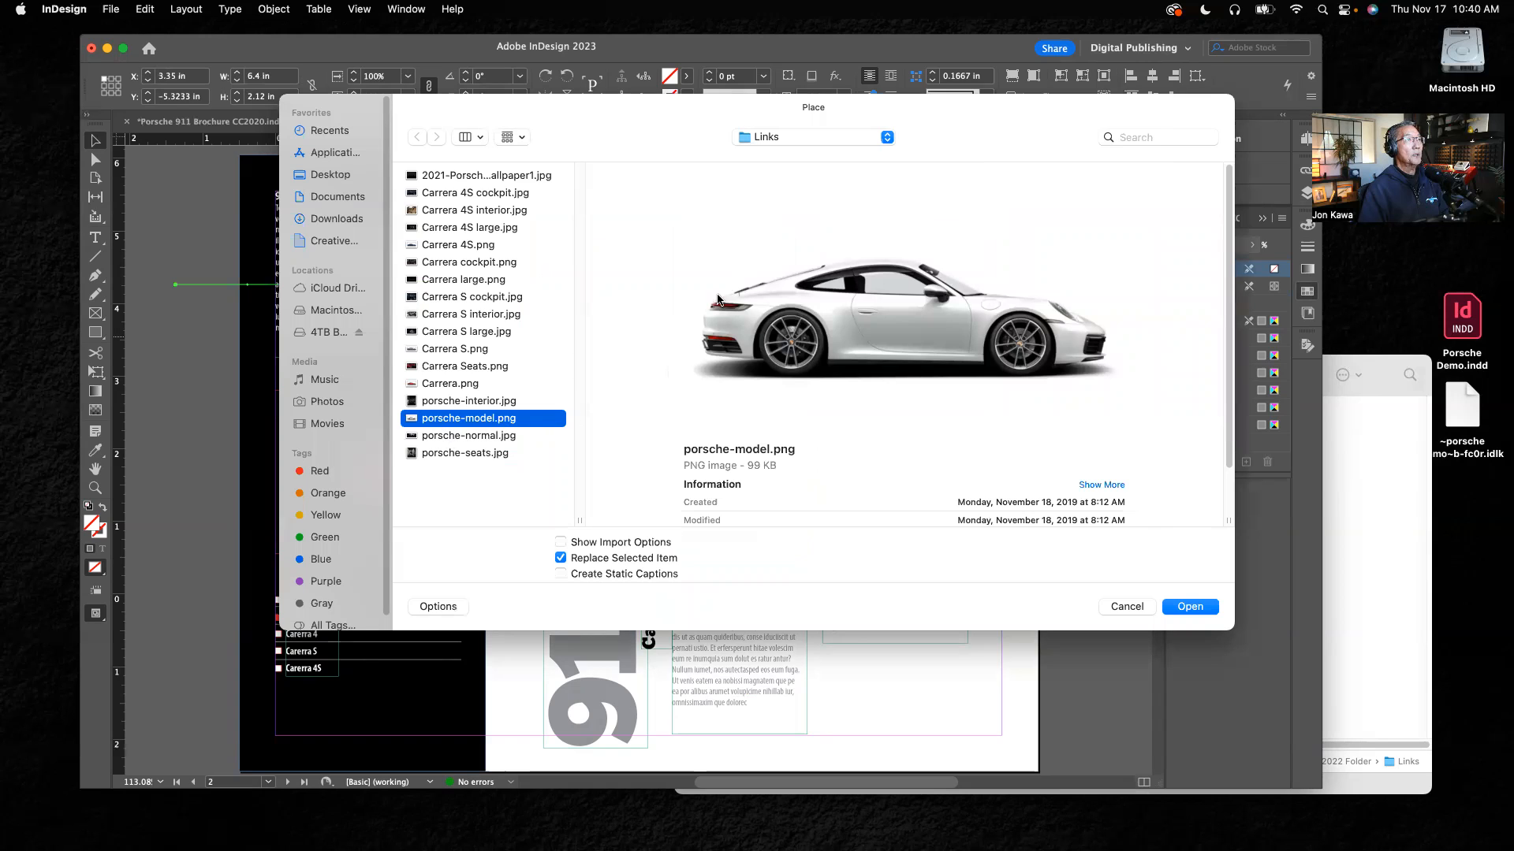
left_click(1190, 613)
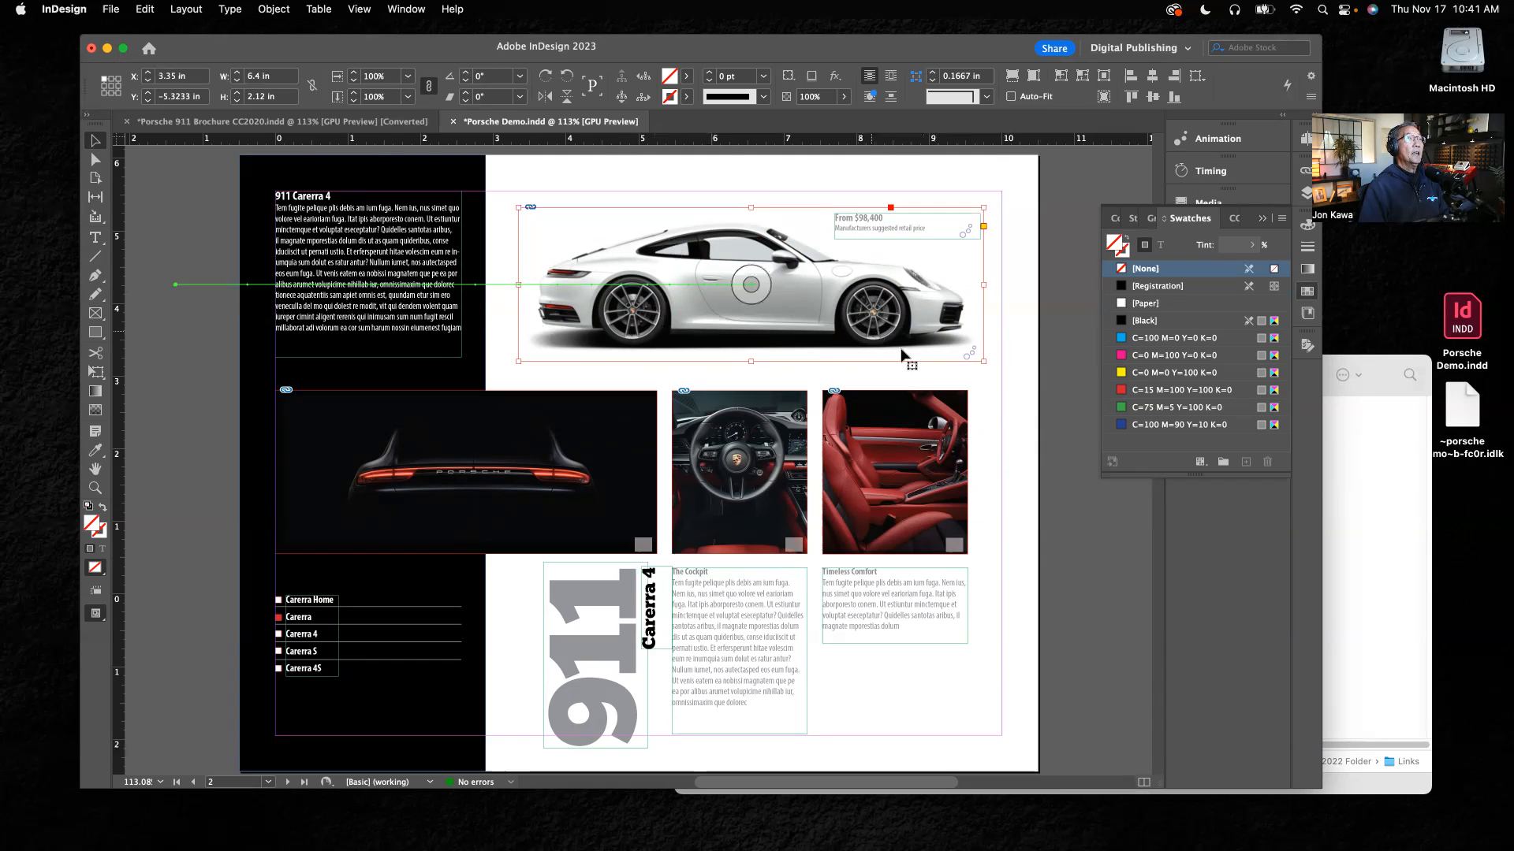
left_click(1025, 324)
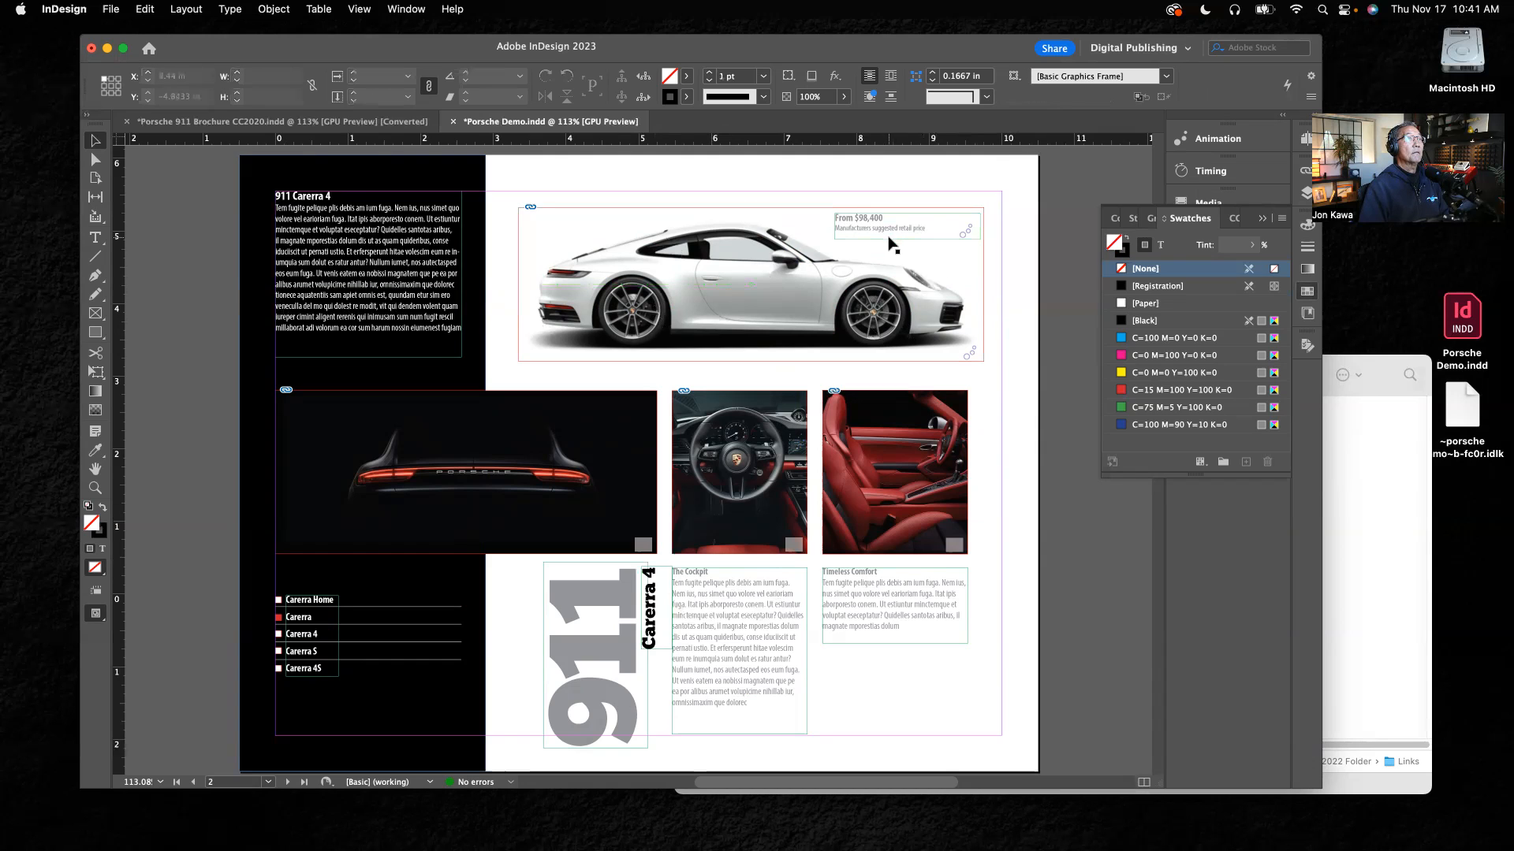
Step: Check the Carrera 4 price on page 3 of Porsche 911 Brochure CC2020.indd, and return to Porsche Demo.indd
left_click(95, 237)
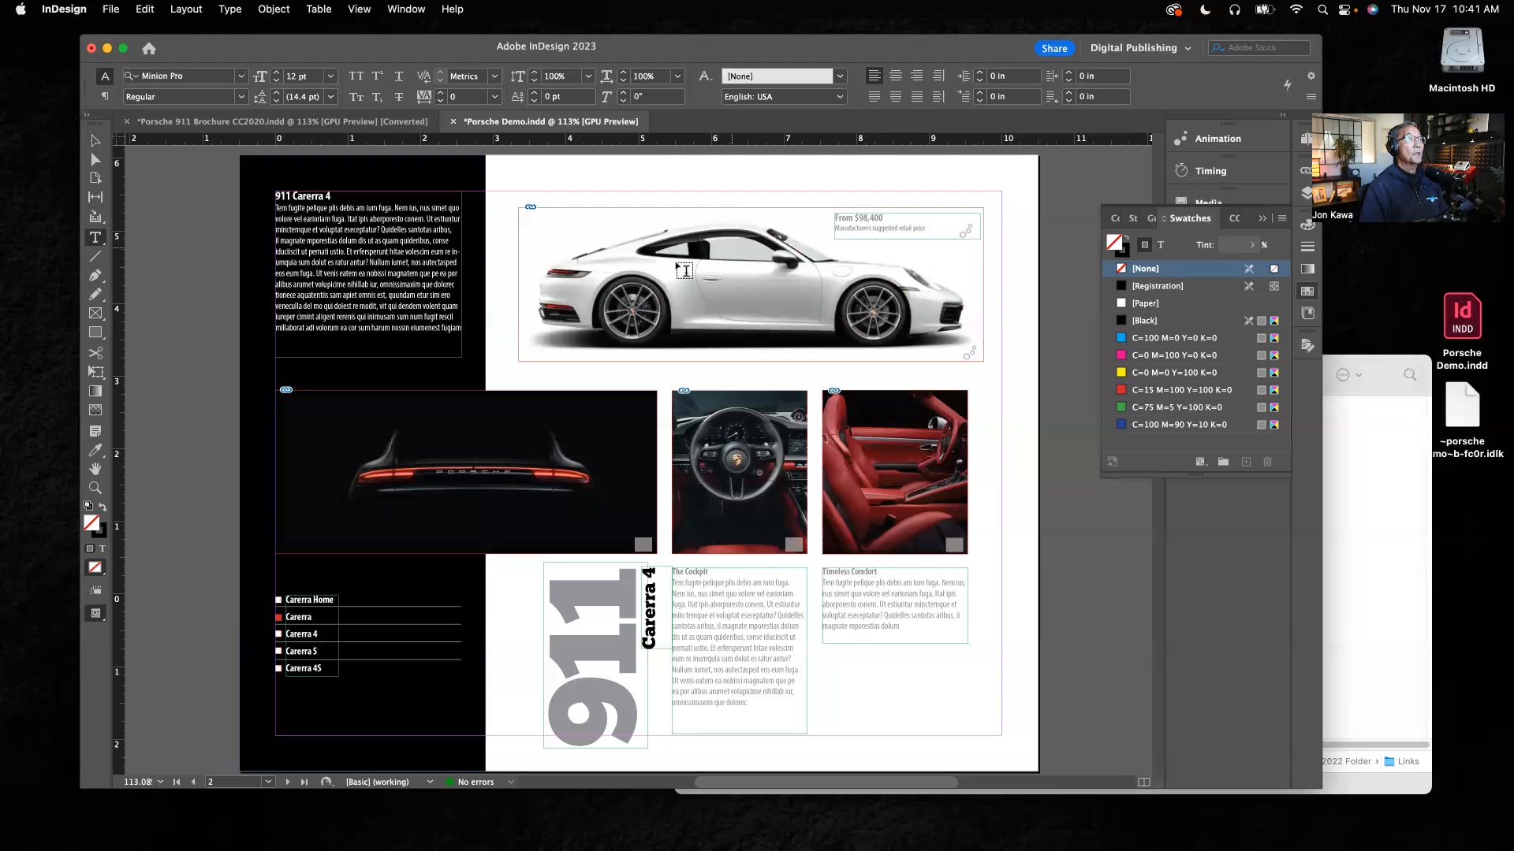
left_click(286, 122)
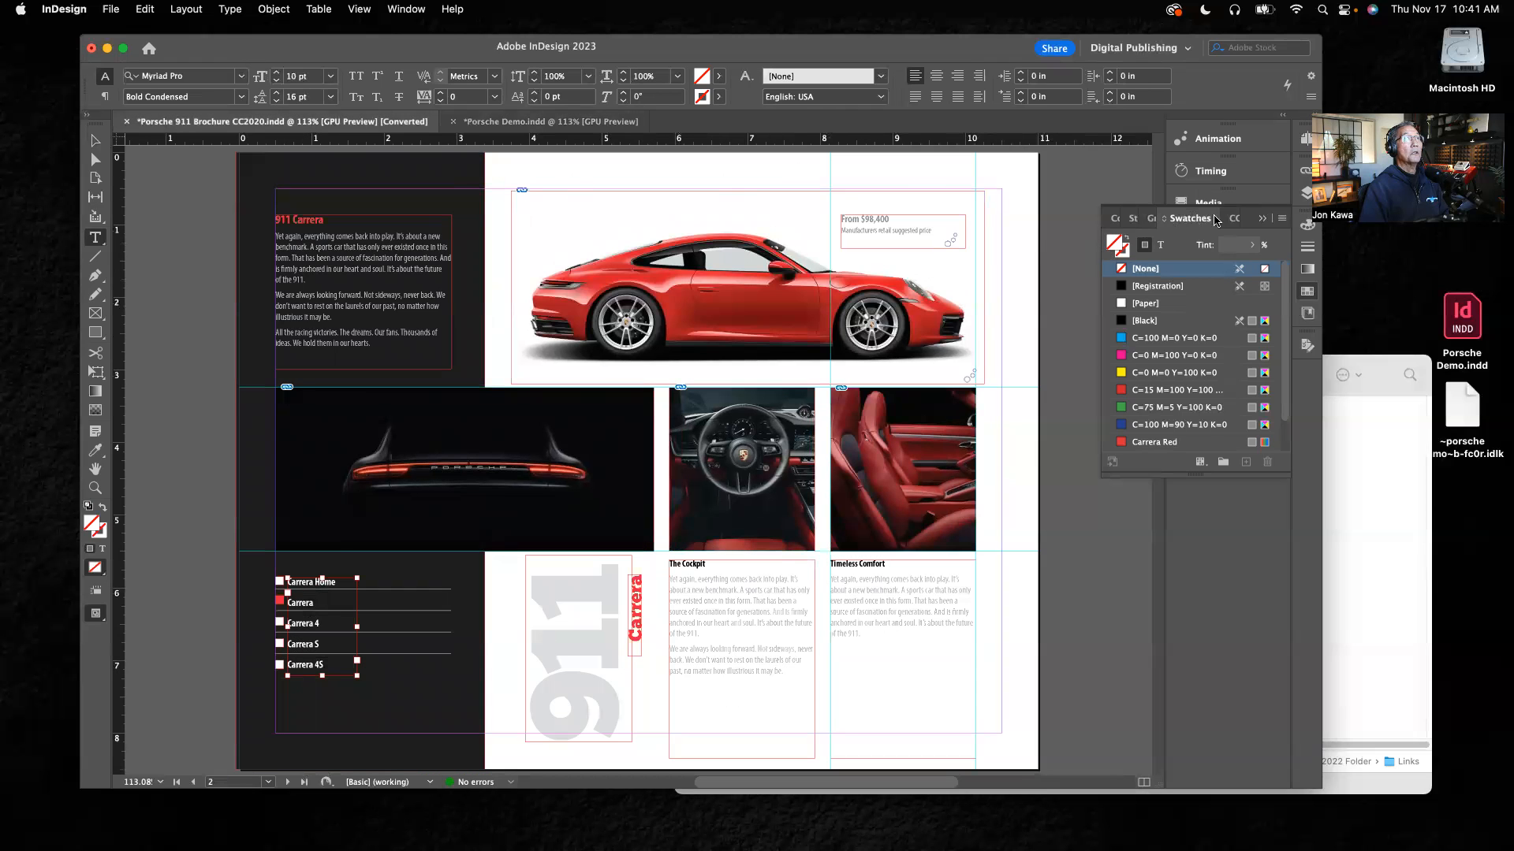
left_click(1260, 221)
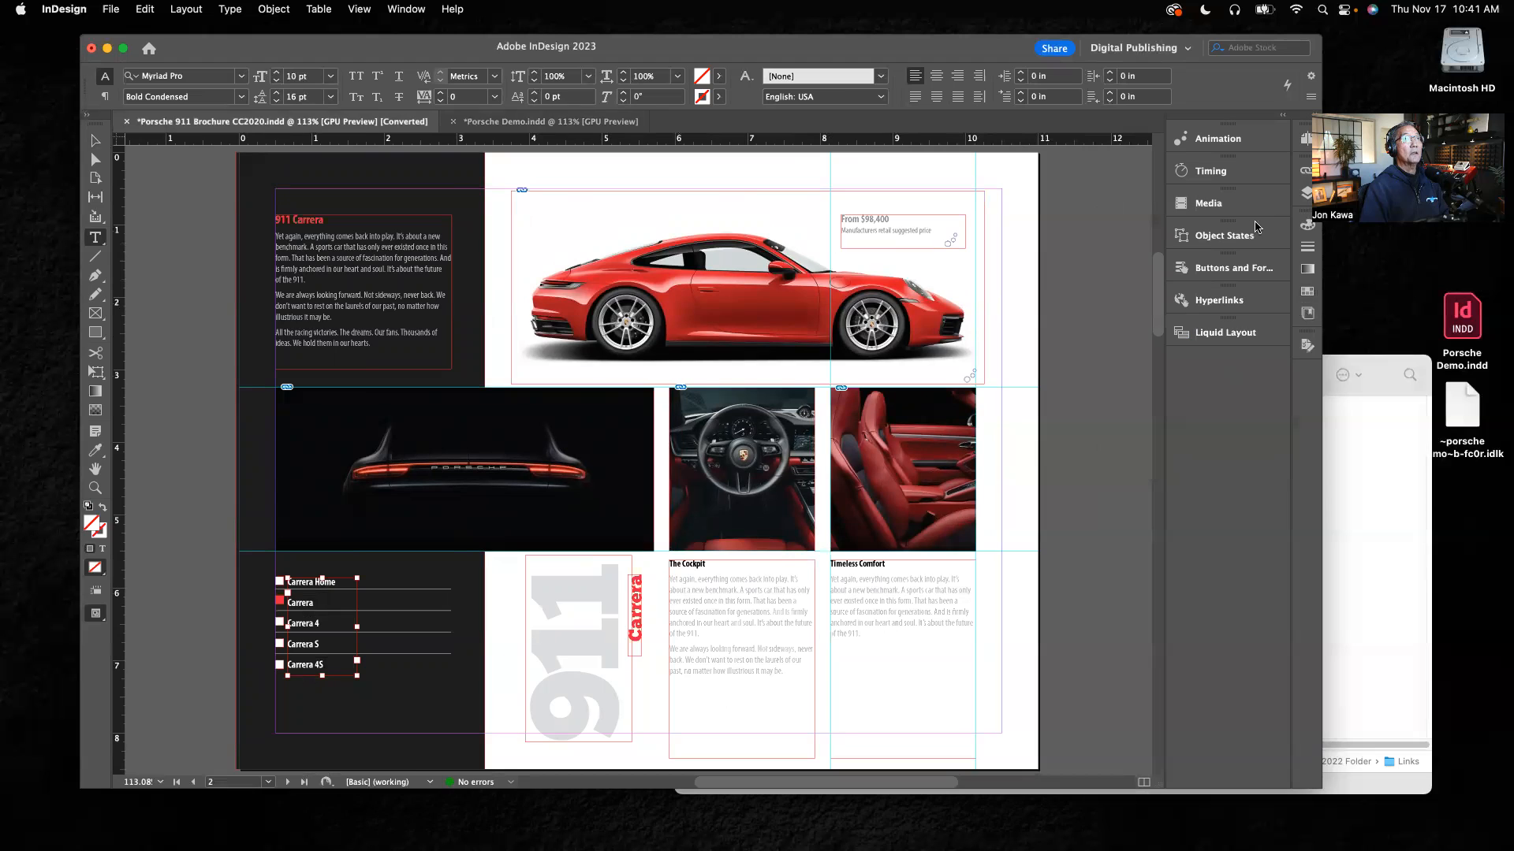
left_click(1307, 140)
double_click(1145, 349)
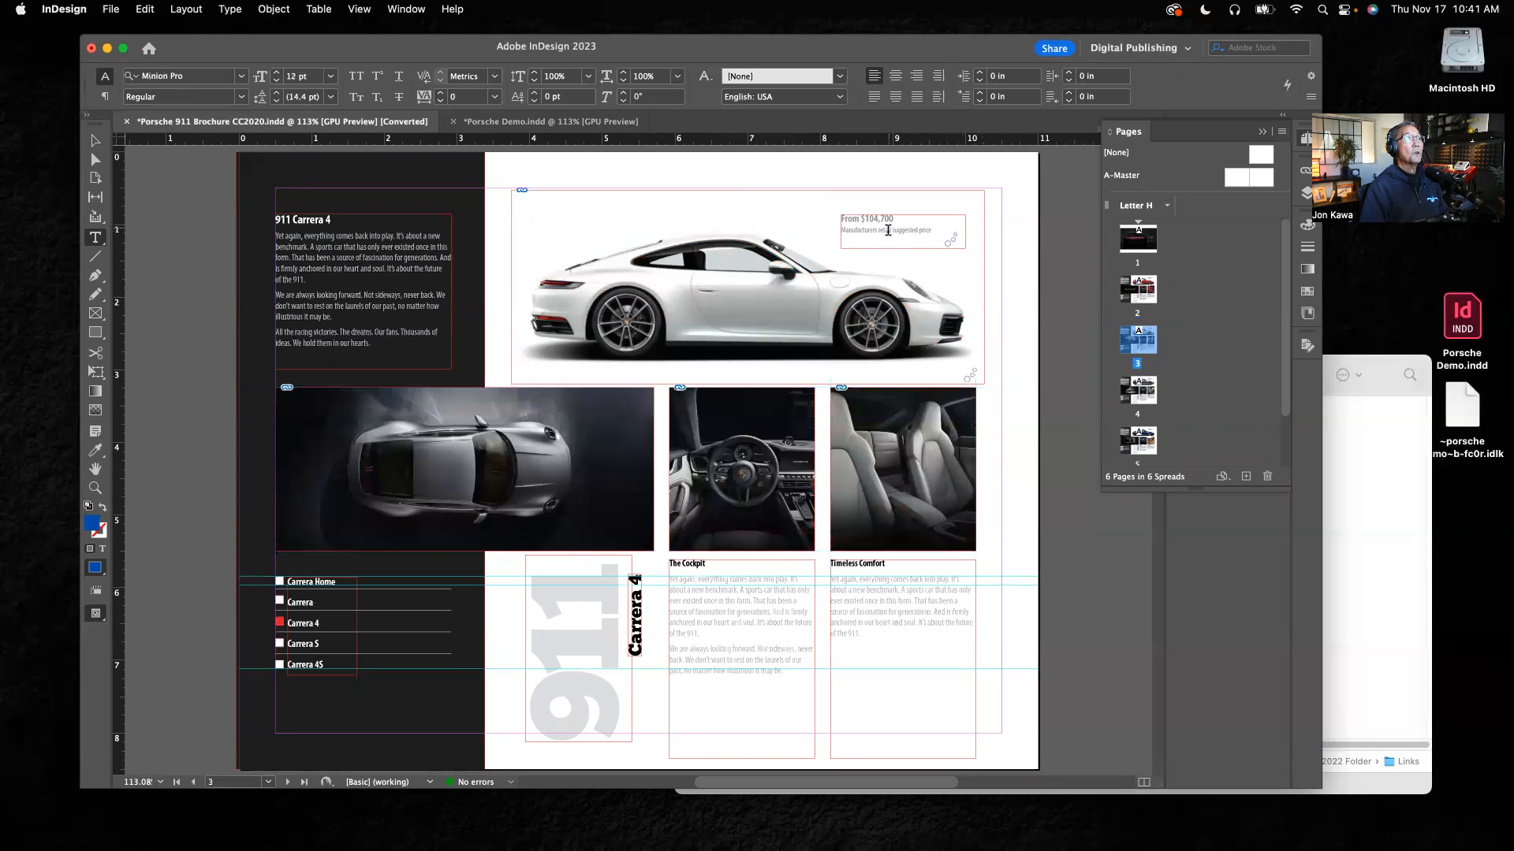
left_click(489, 122)
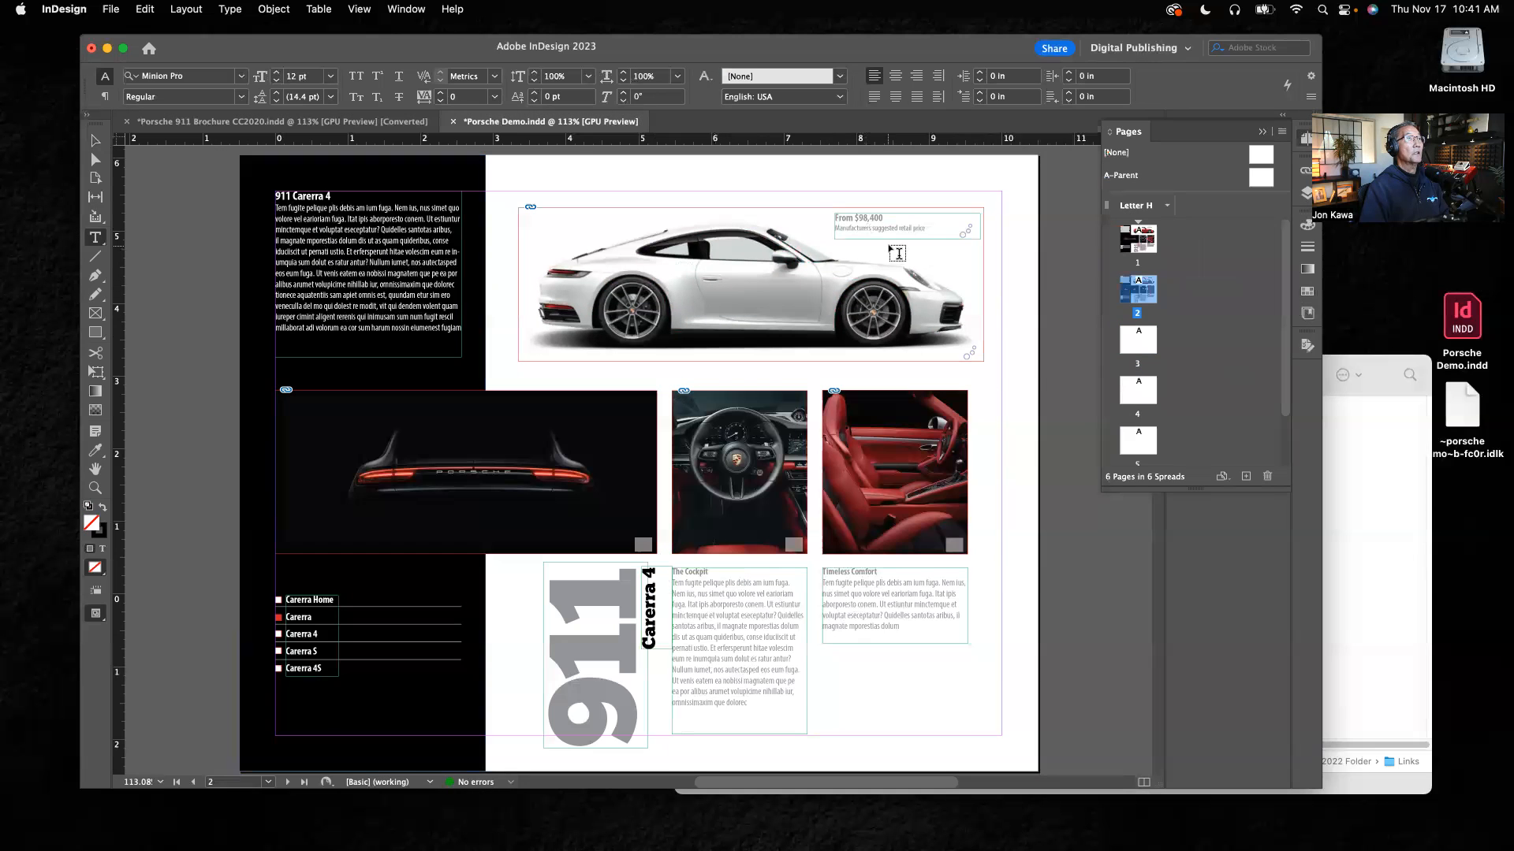
Step: Change the suggested retail price above the white car on page 2 to "From $104,700"
left_click(882, 218)
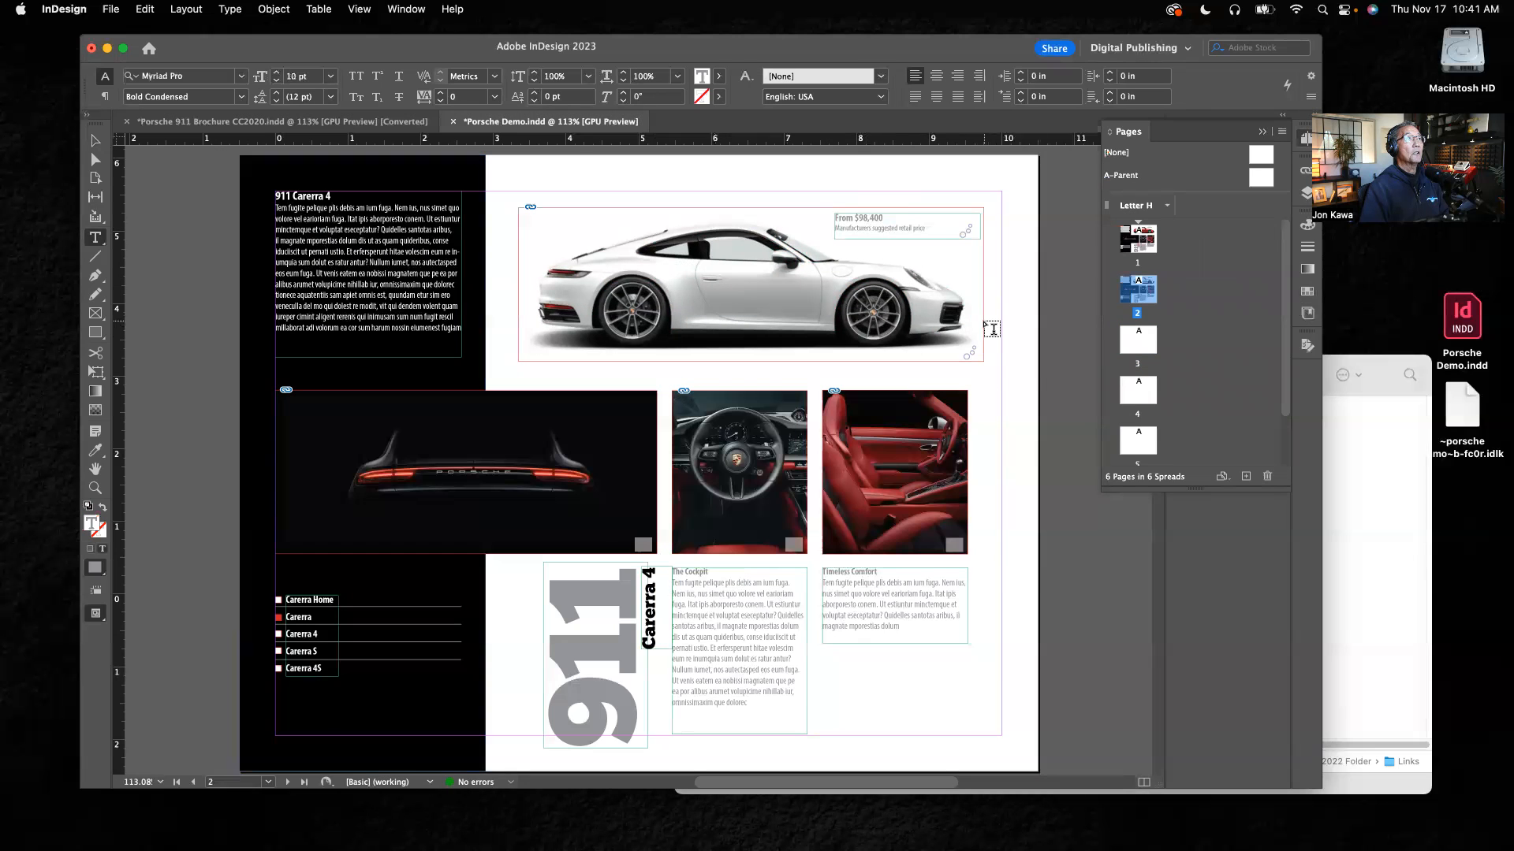
key("BackSpace")
key("BackSpace")
key("BackSpace")
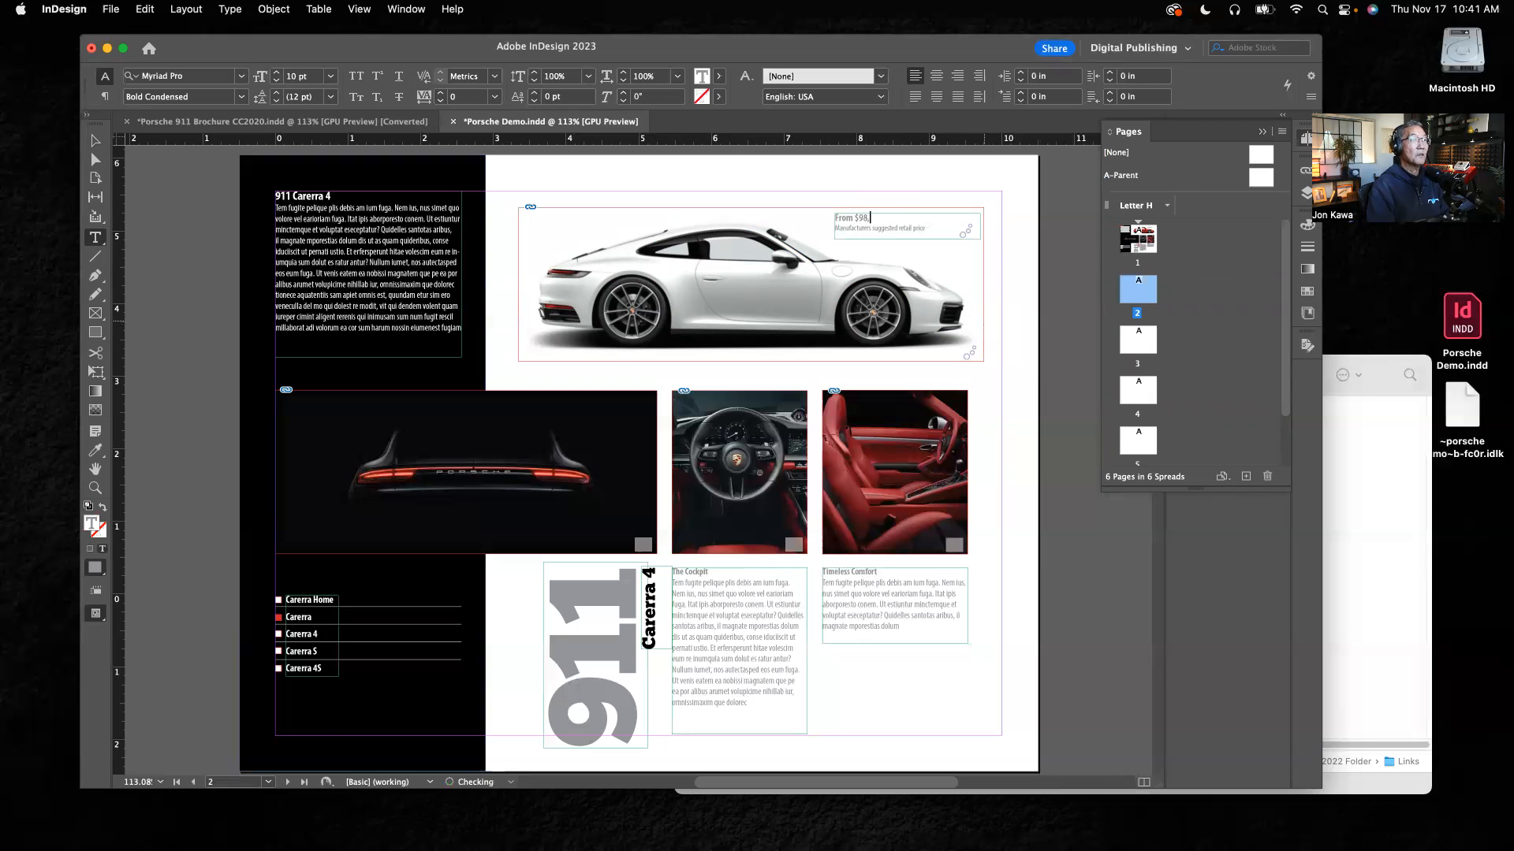
type("104,")
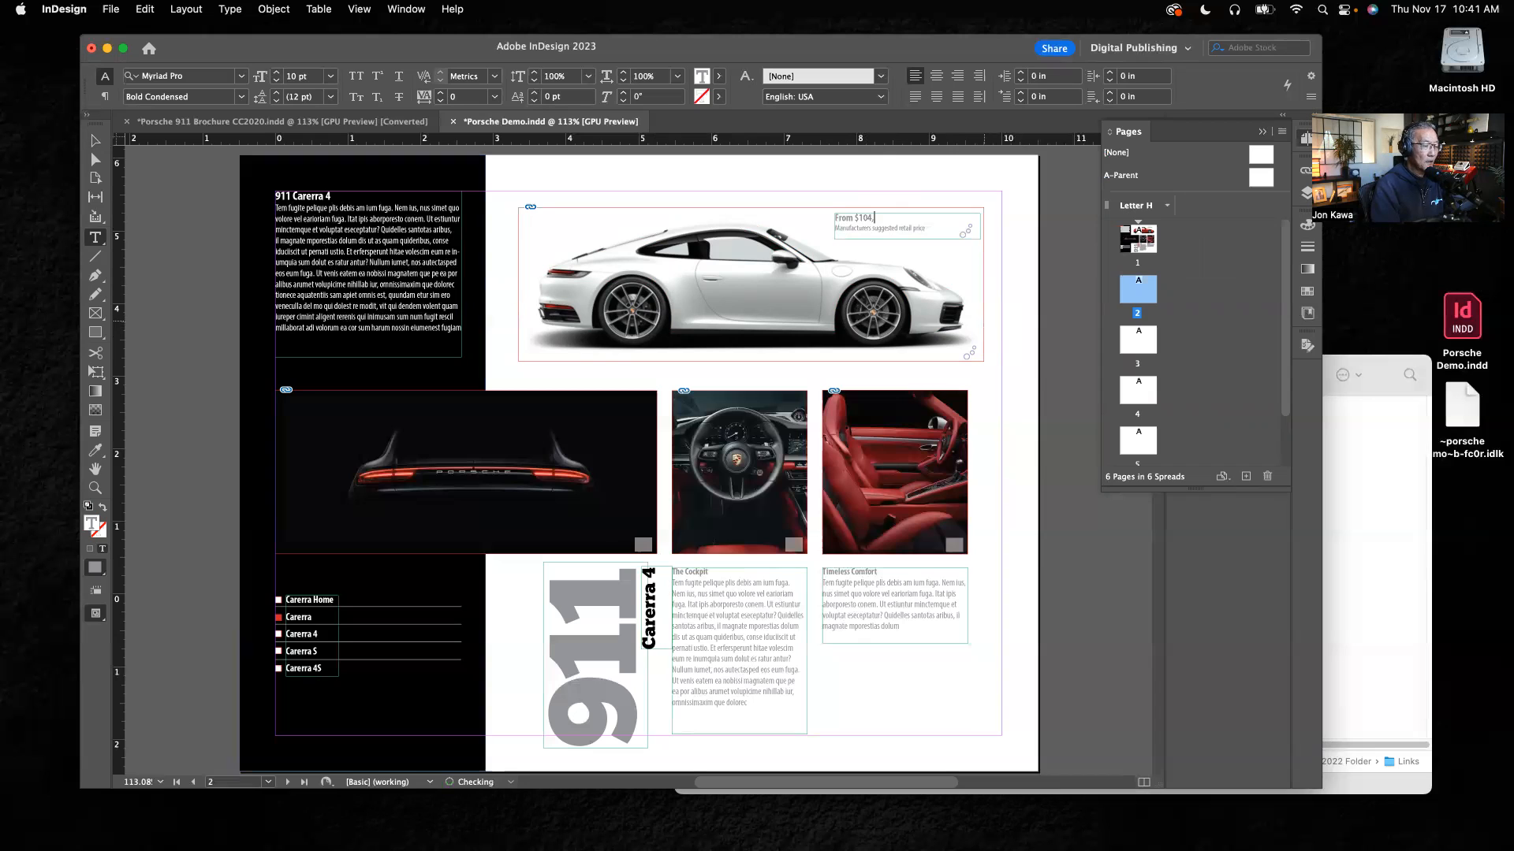
type("700")
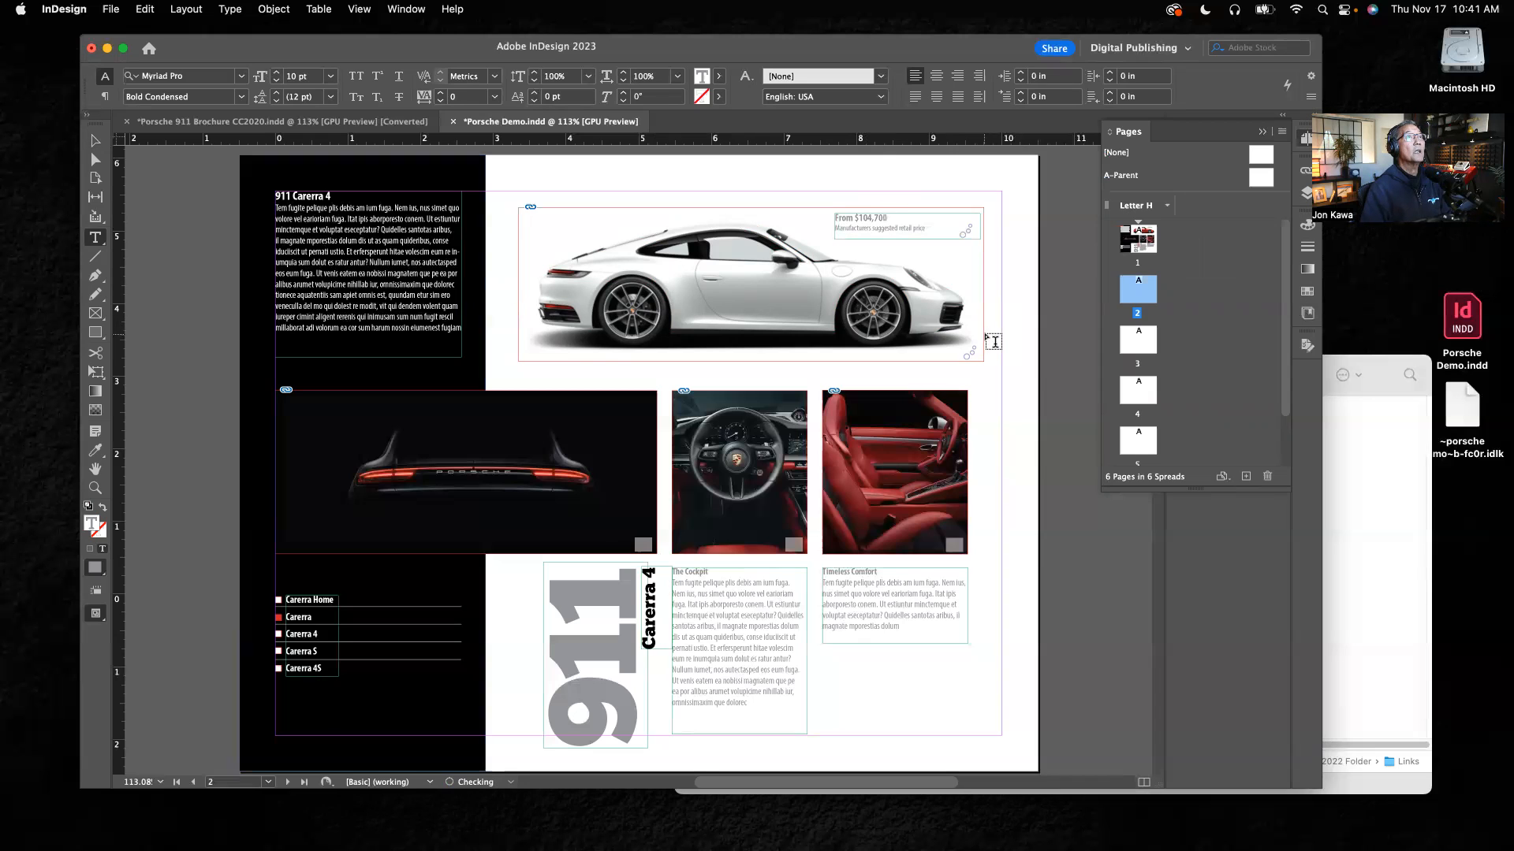
Step: Replace the wide Porsche rear-light image on page 2 with porsche-normal.jpg from the Links folder
left_click(95, 140)
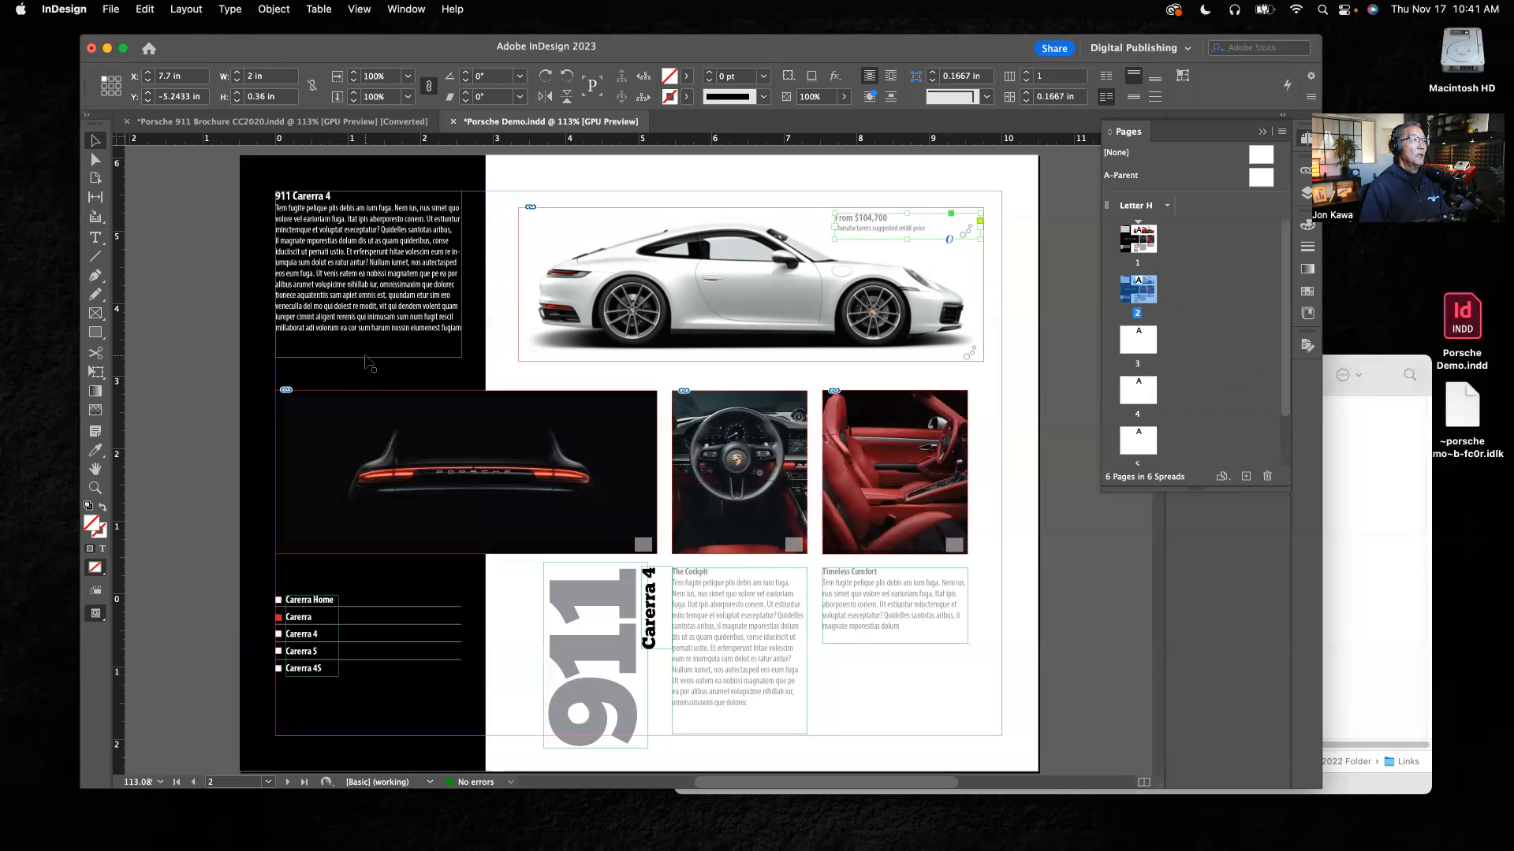
left_click(499, 463)
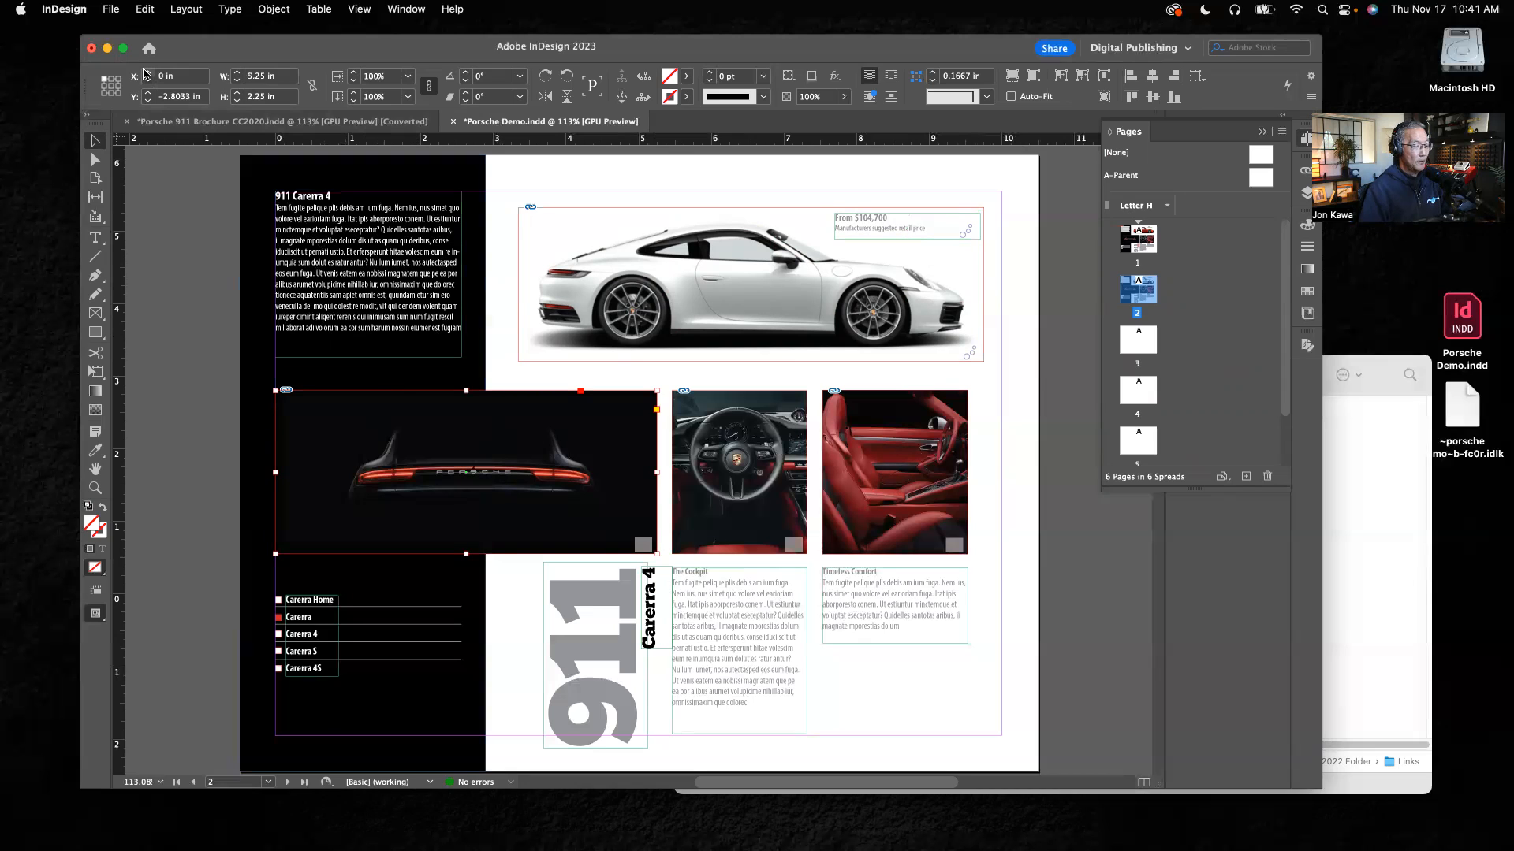
key("super+d")
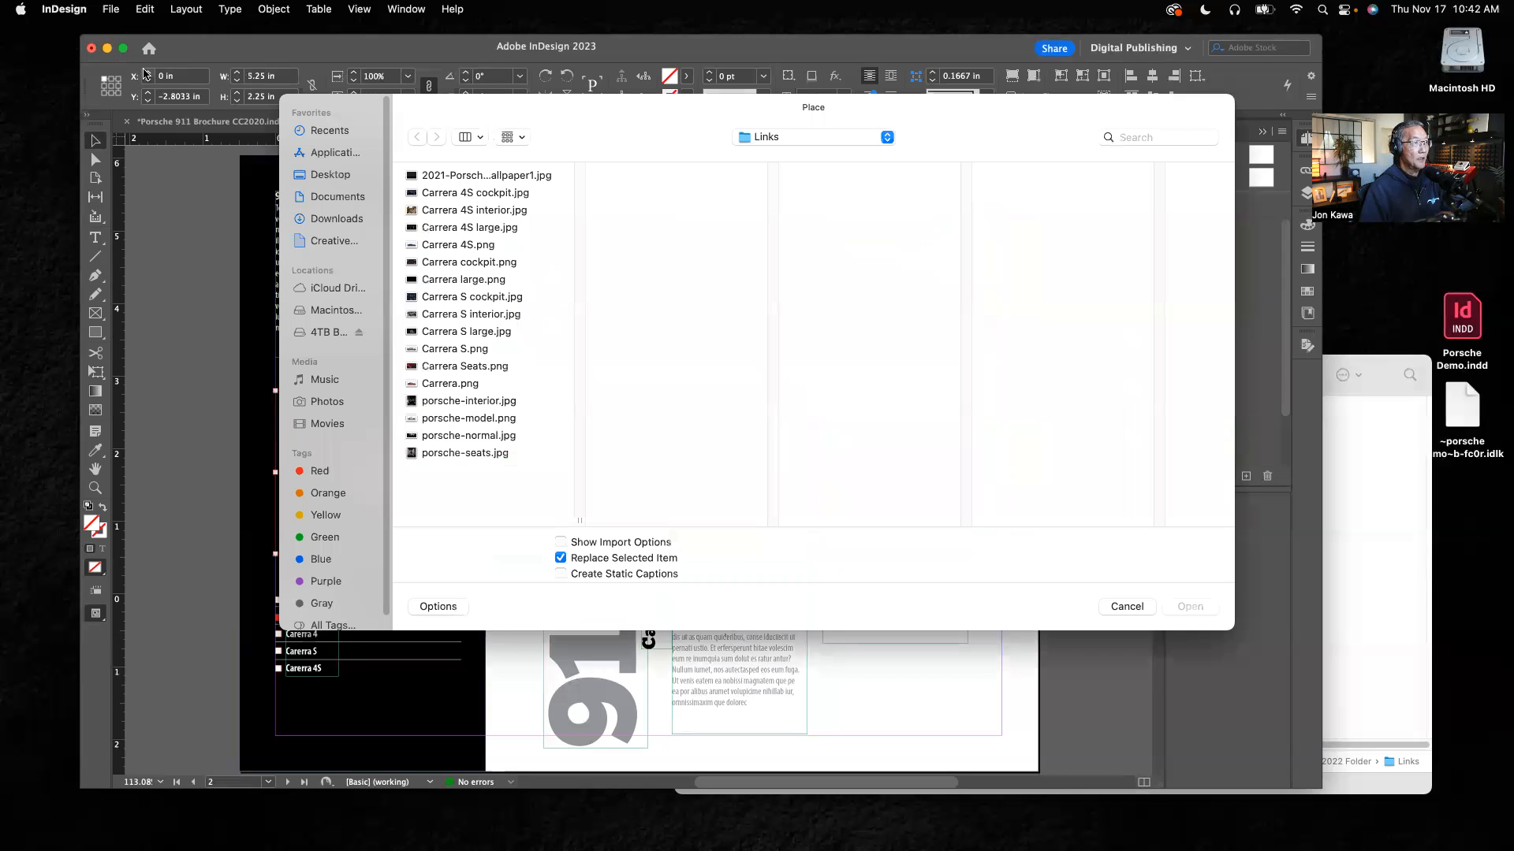
left_click(488, 426)
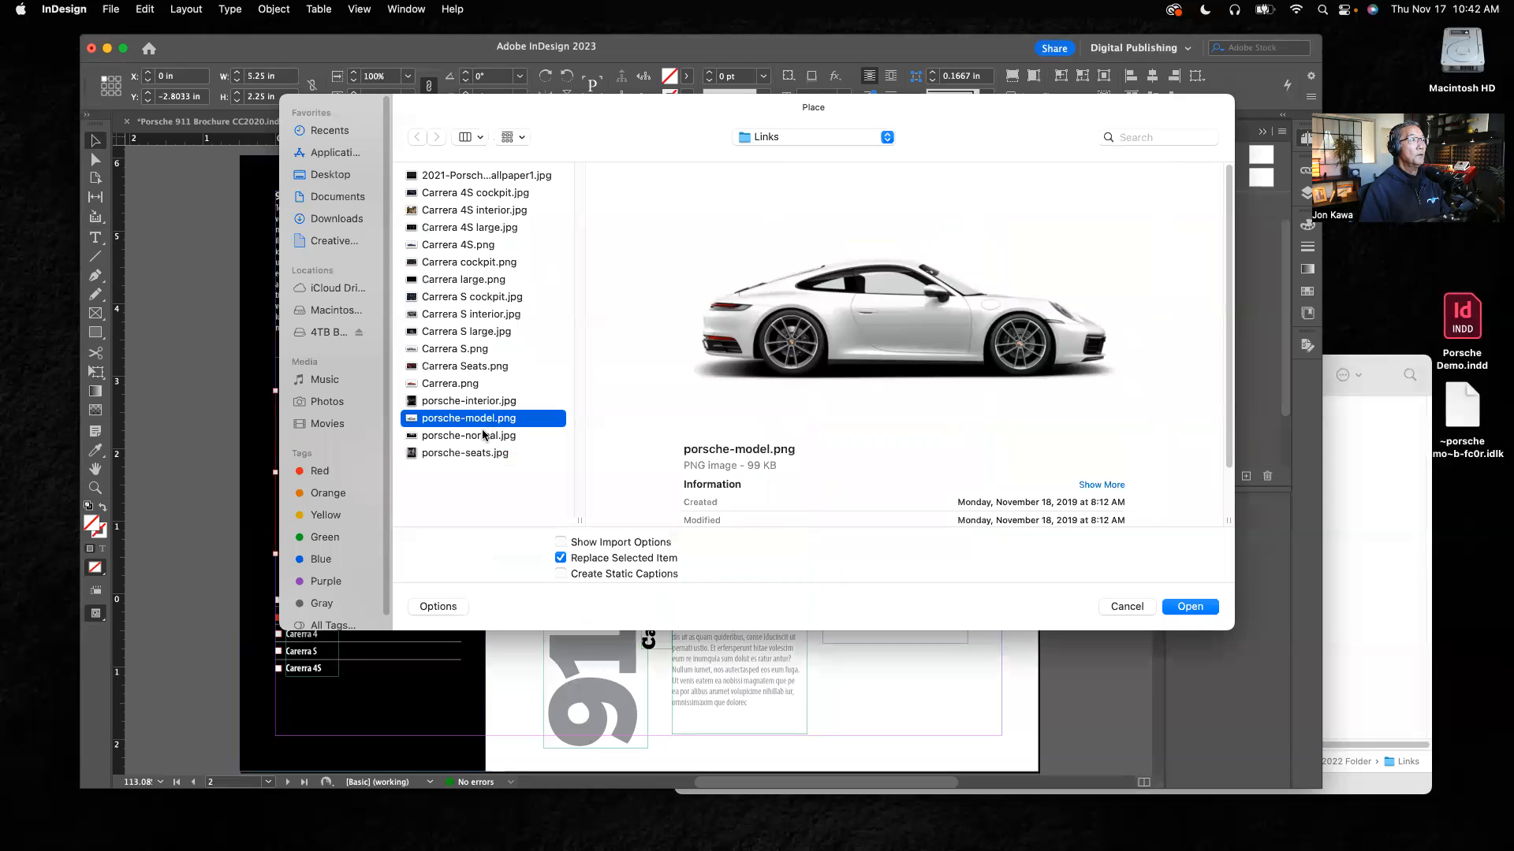
left_click(483, 438)
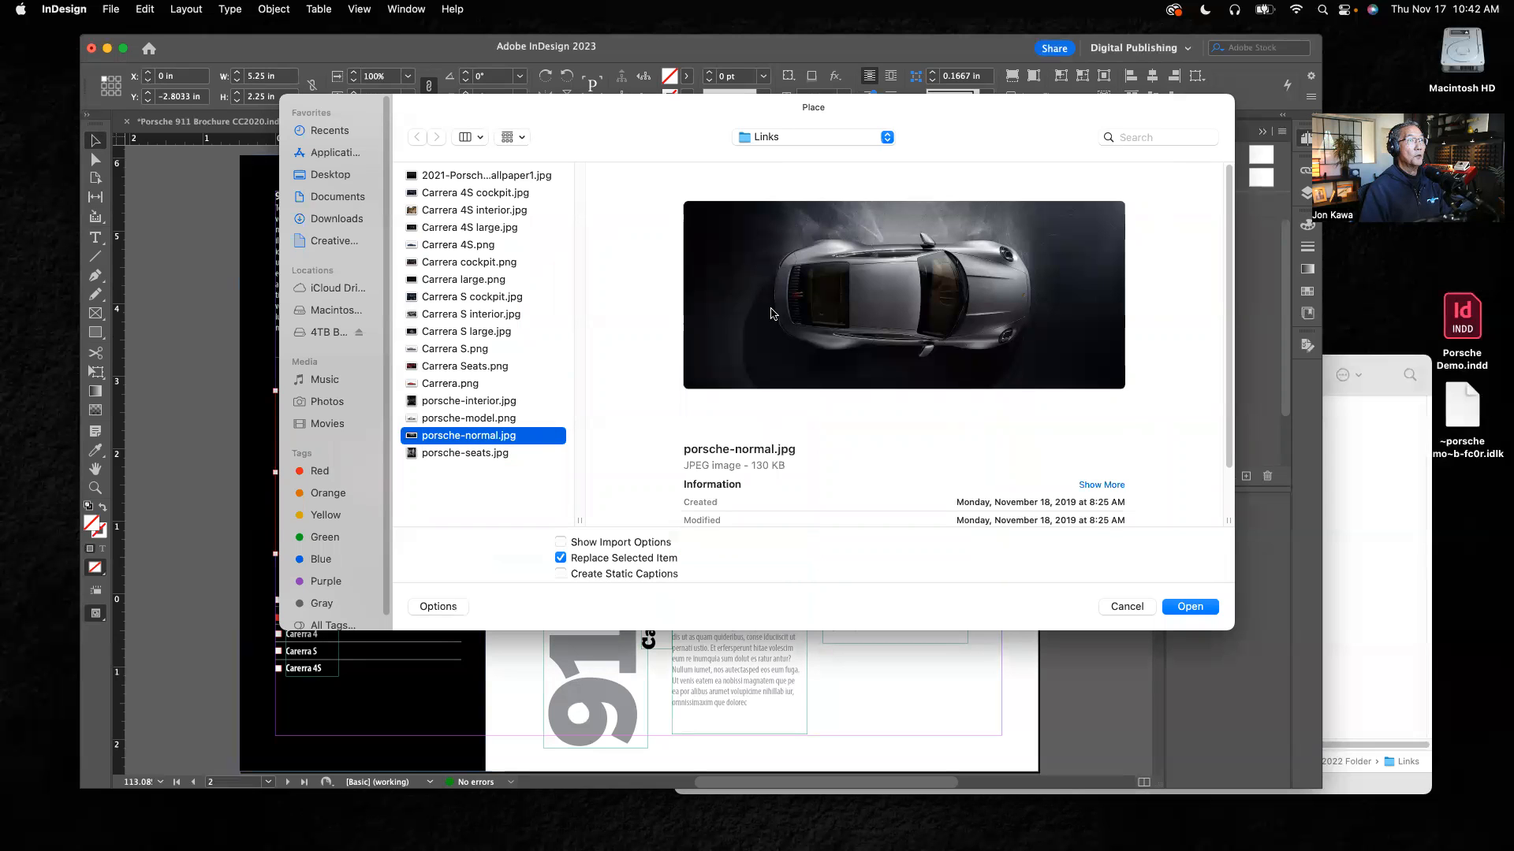
left_click(1193, 607)
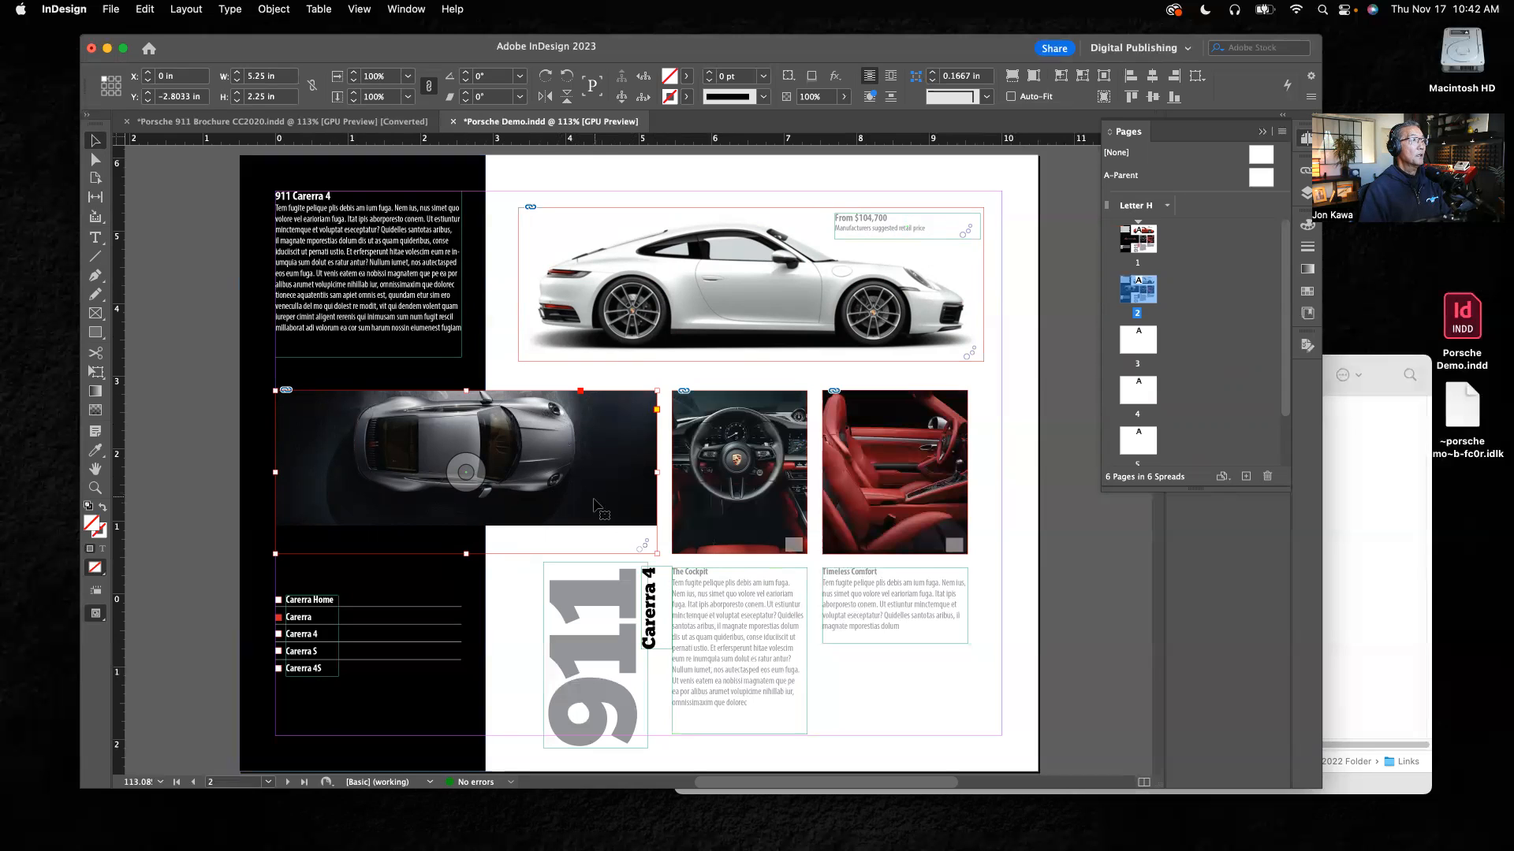
Step: Shift the top-view car image down inside its frame until it fills the frame, and deselect it
left_click_drag(467, 475, 468, 504)
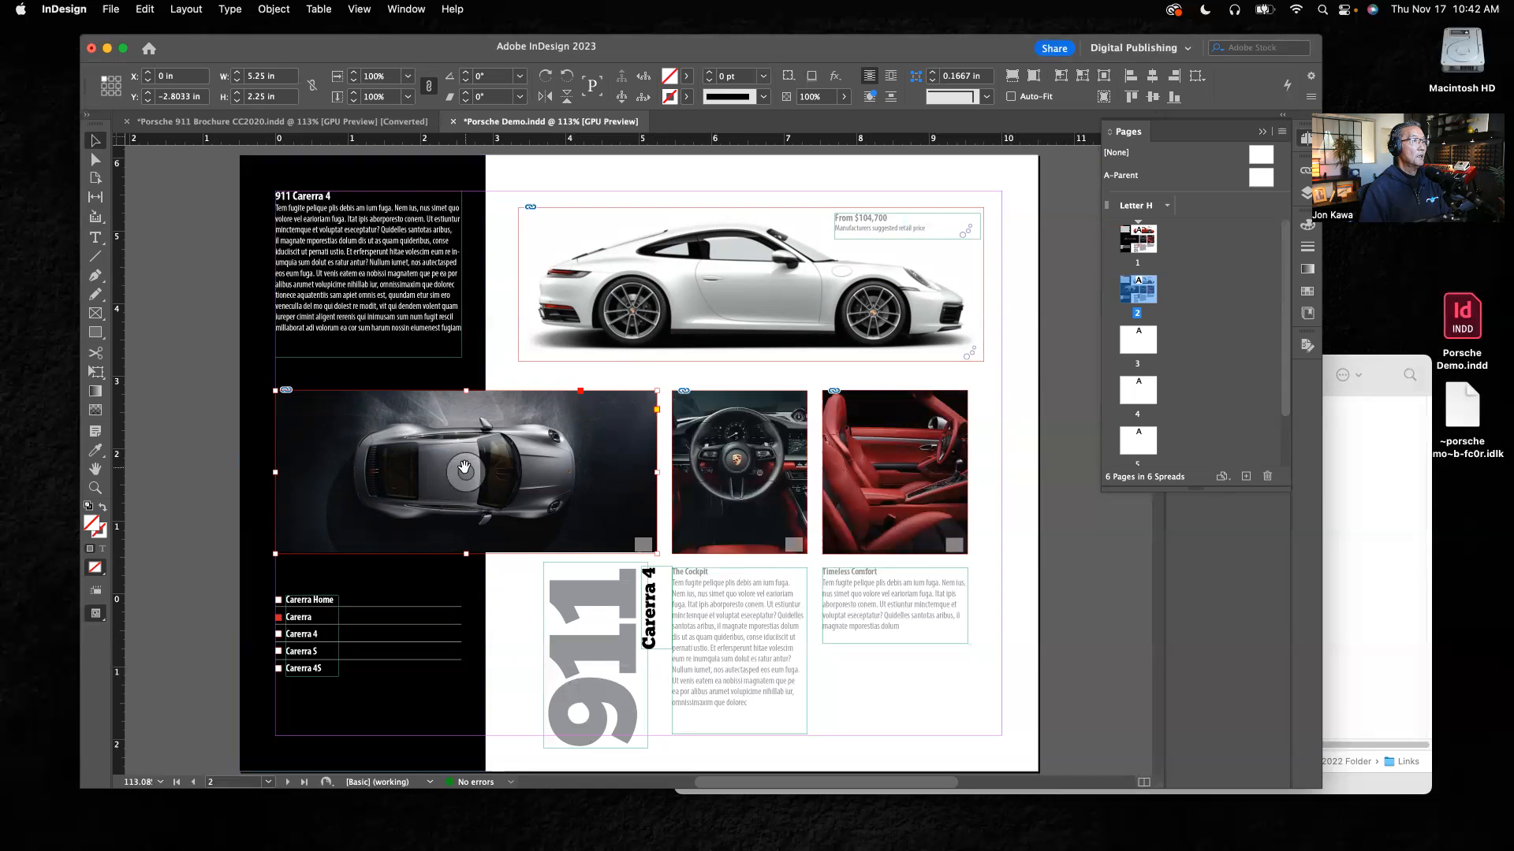
left_click_drag(465, 470, 463, 439)
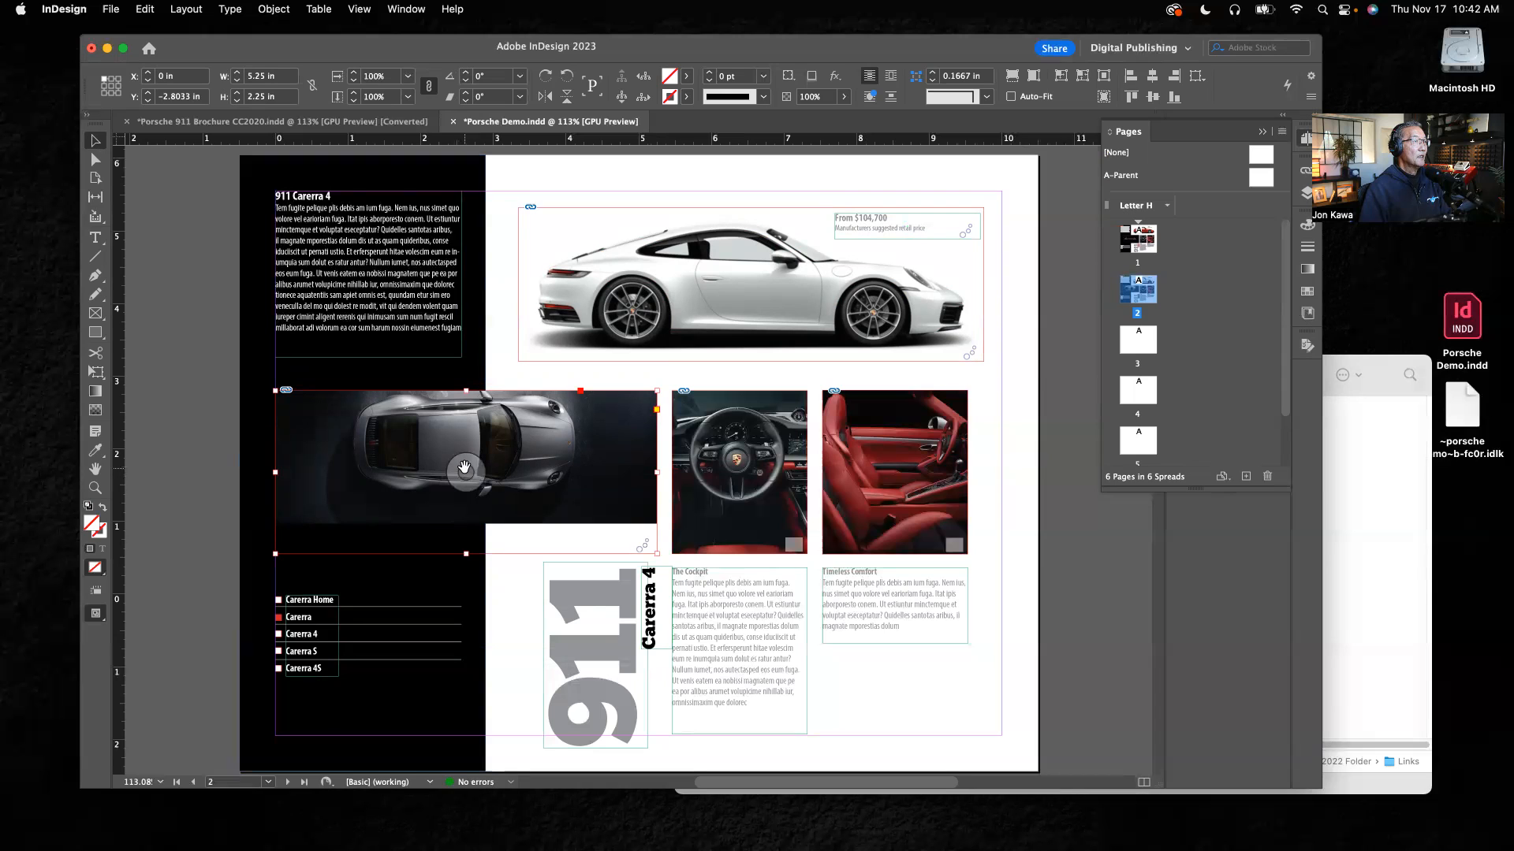
left_click_drag(465, 469, 466, 467)
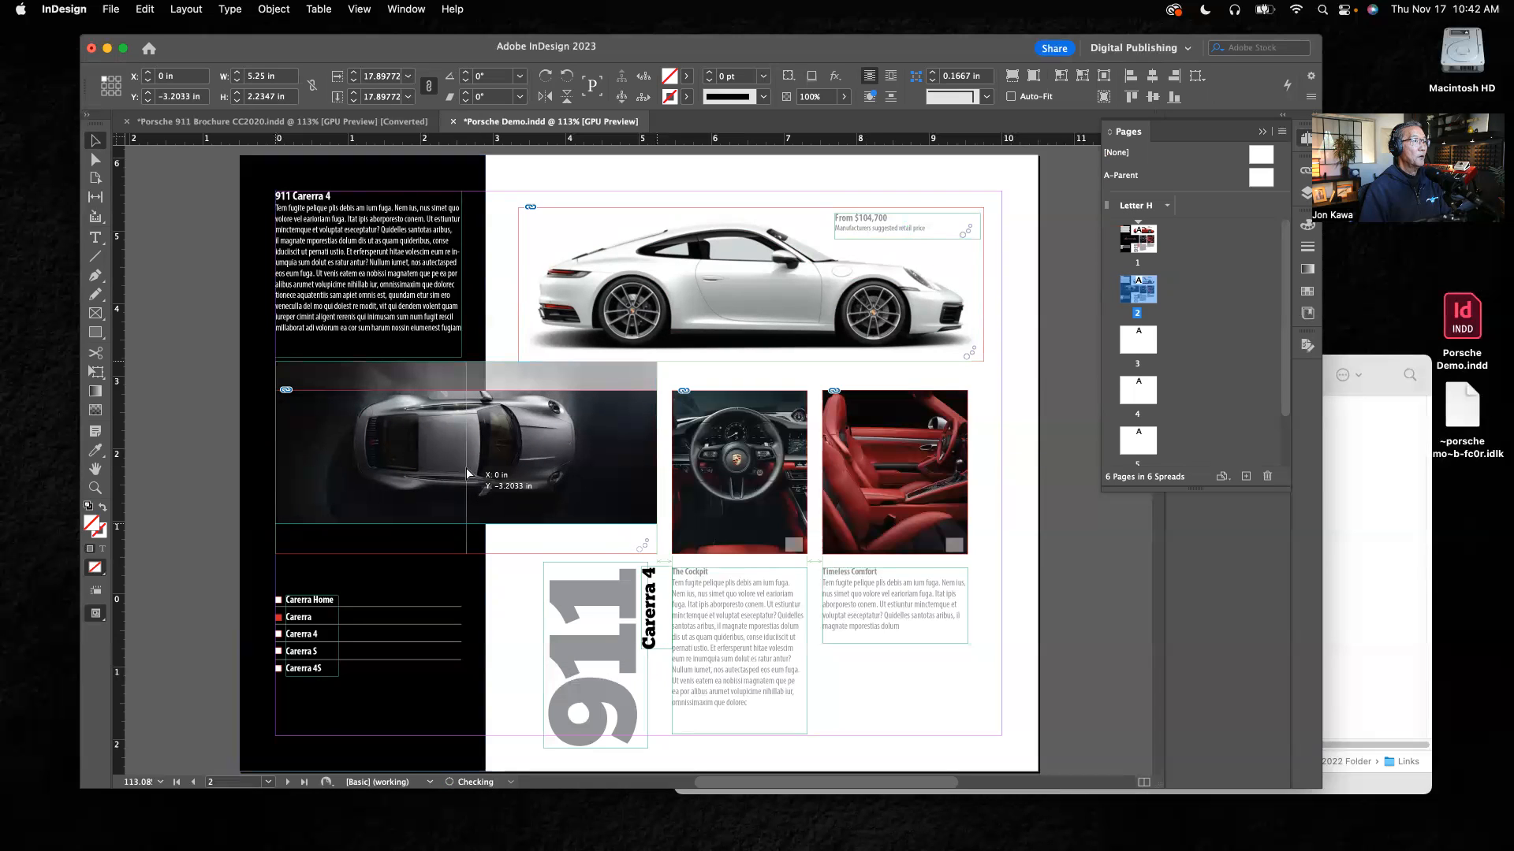
left_click_drag(467, 473, 466, 495)
key("Escape")
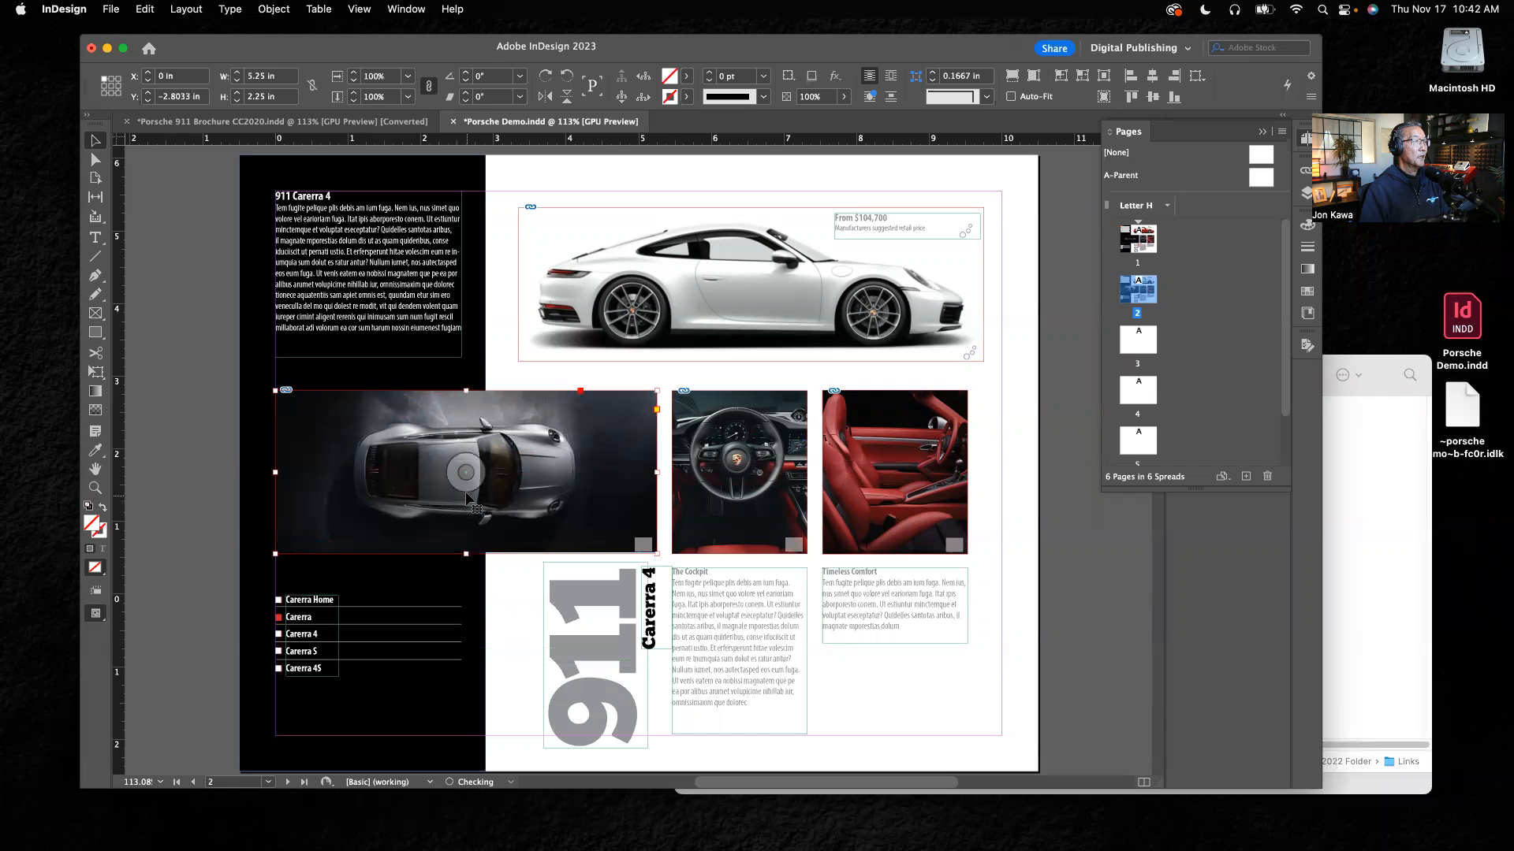
left_click(189, 413)
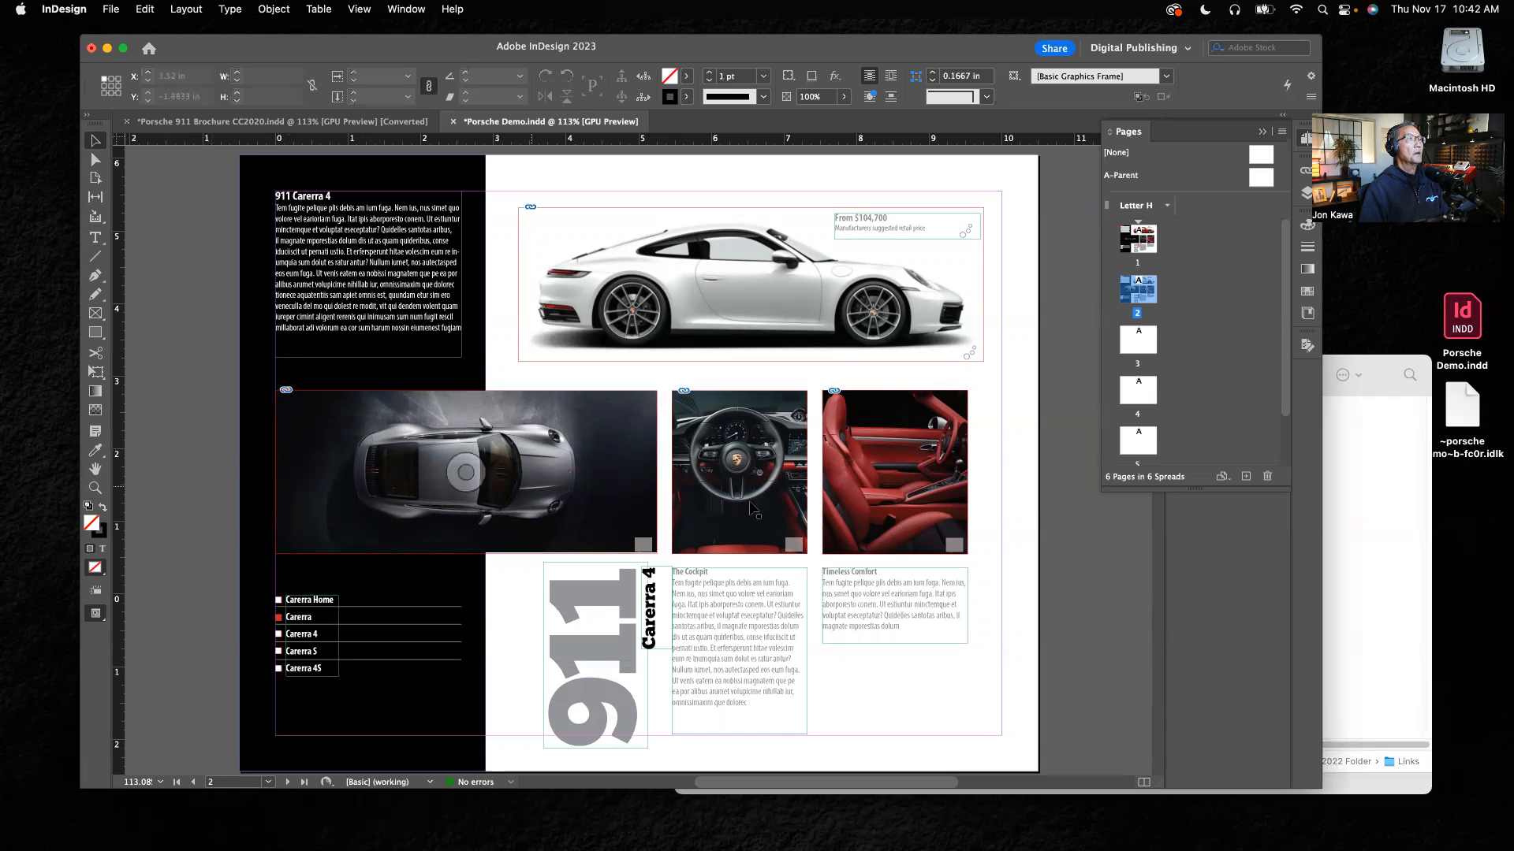
Step: Replace the red cockpit image above The Cockpit text with porsche-interior.jpg from the Links folder
left_click(783, 465)
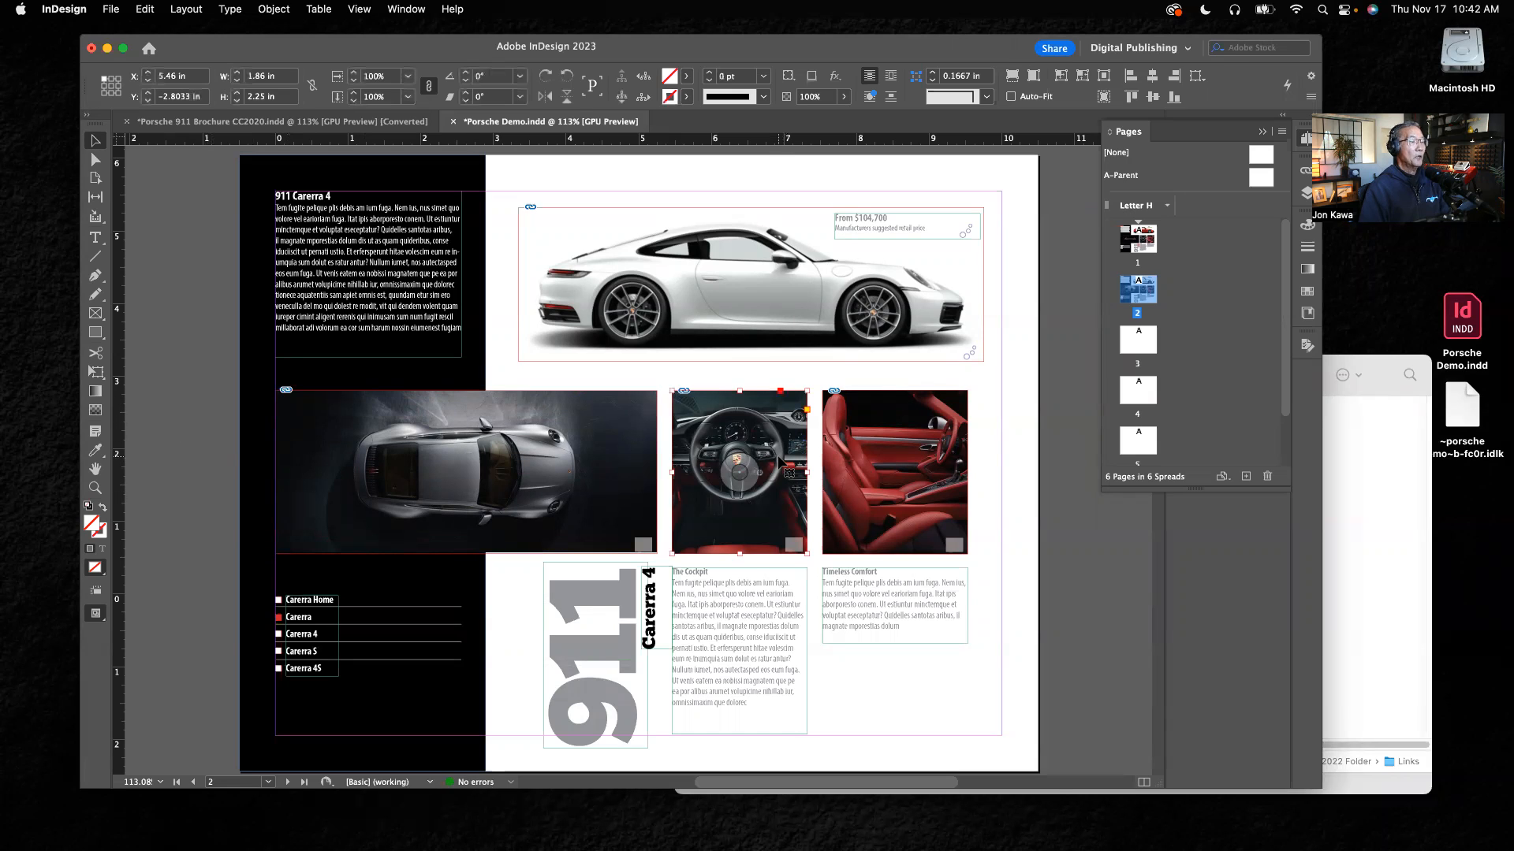
key("super+d")
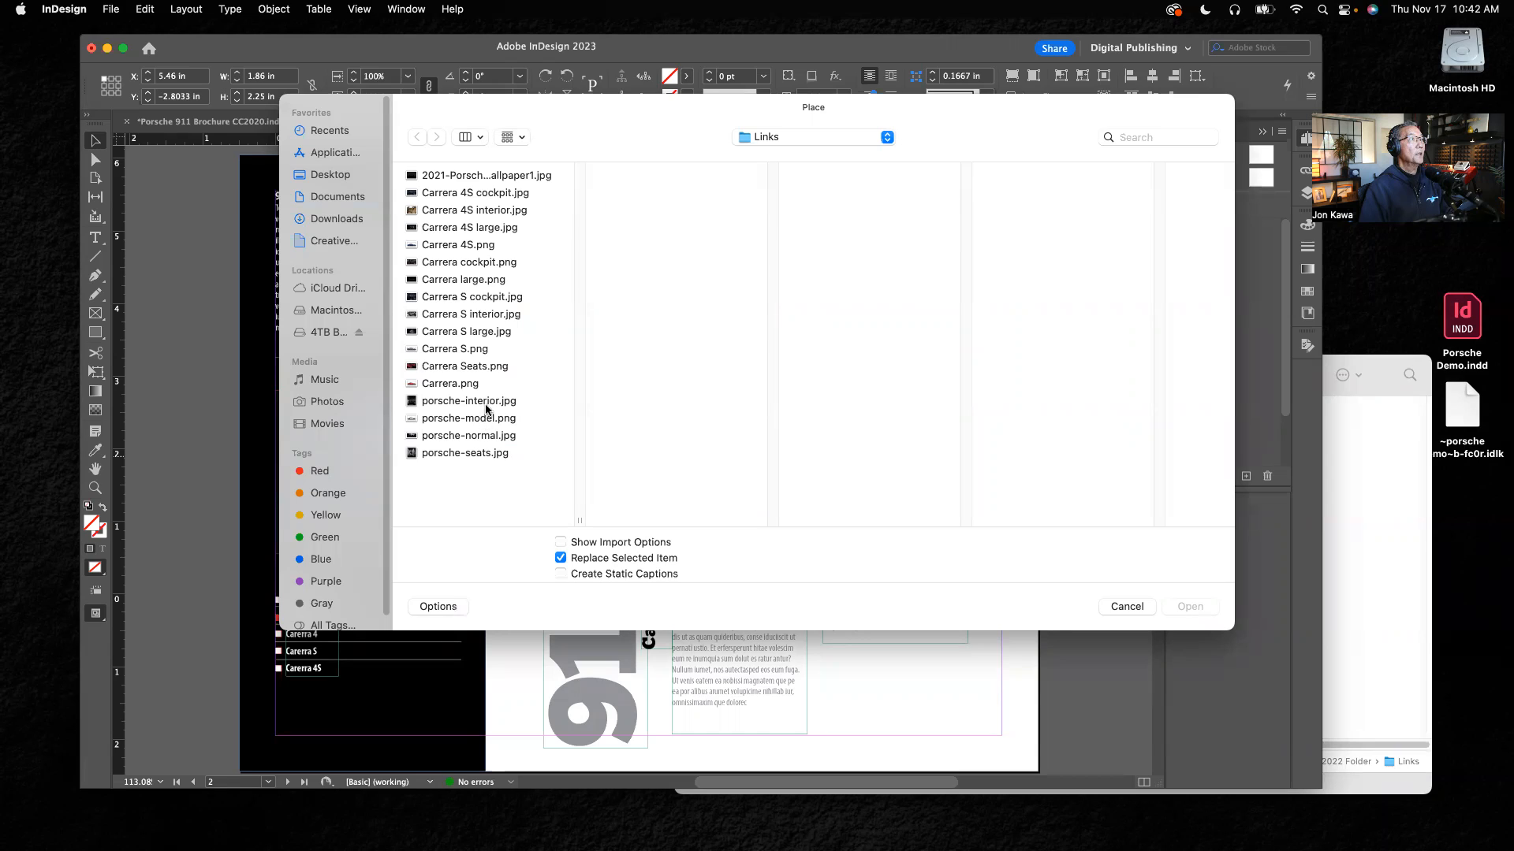
left_click(473, 402)
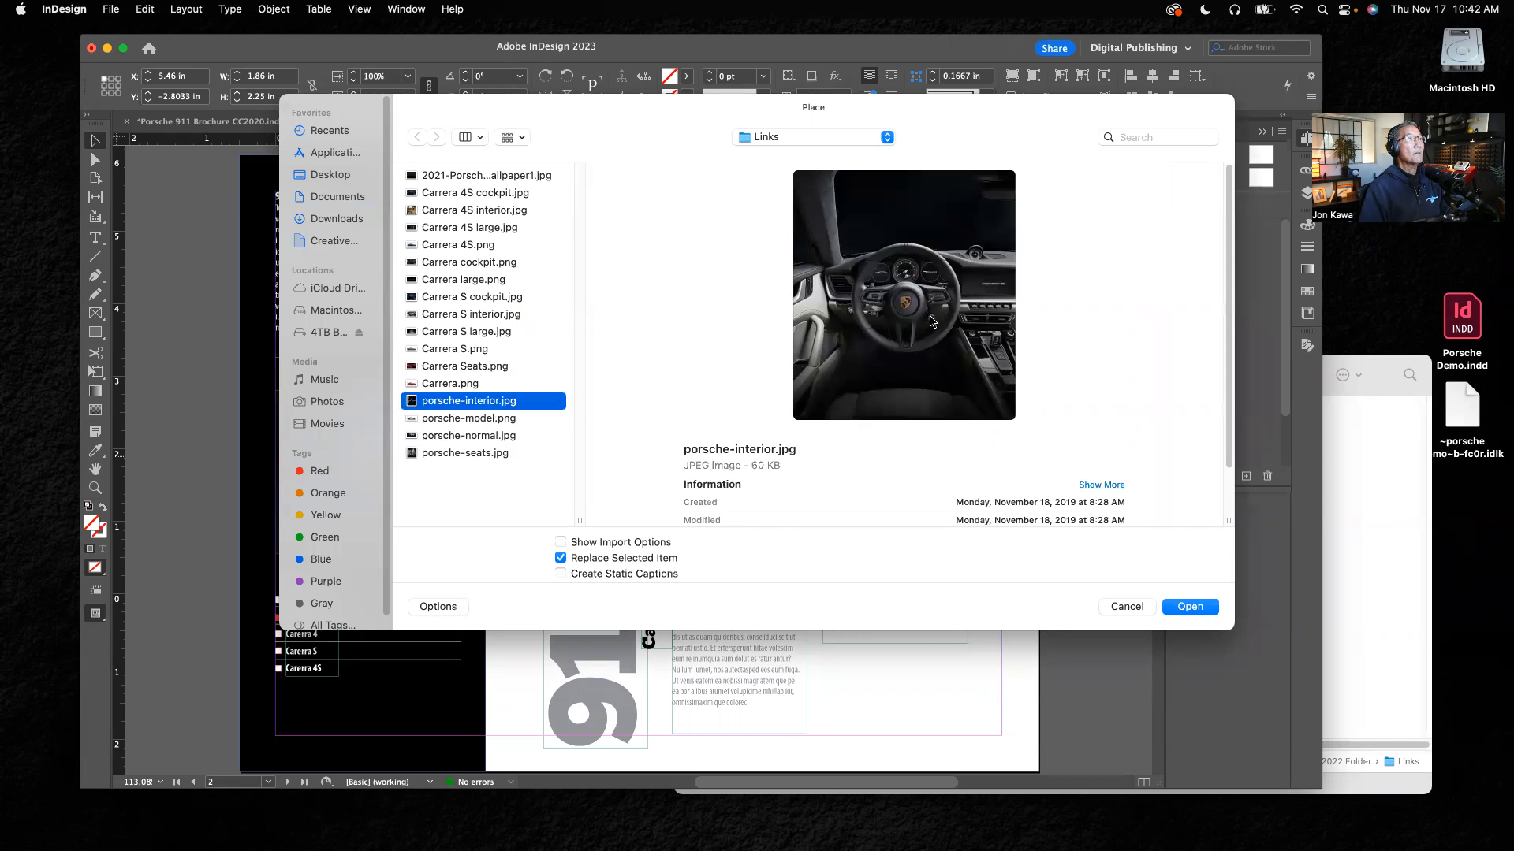
left_click(1185, 609)
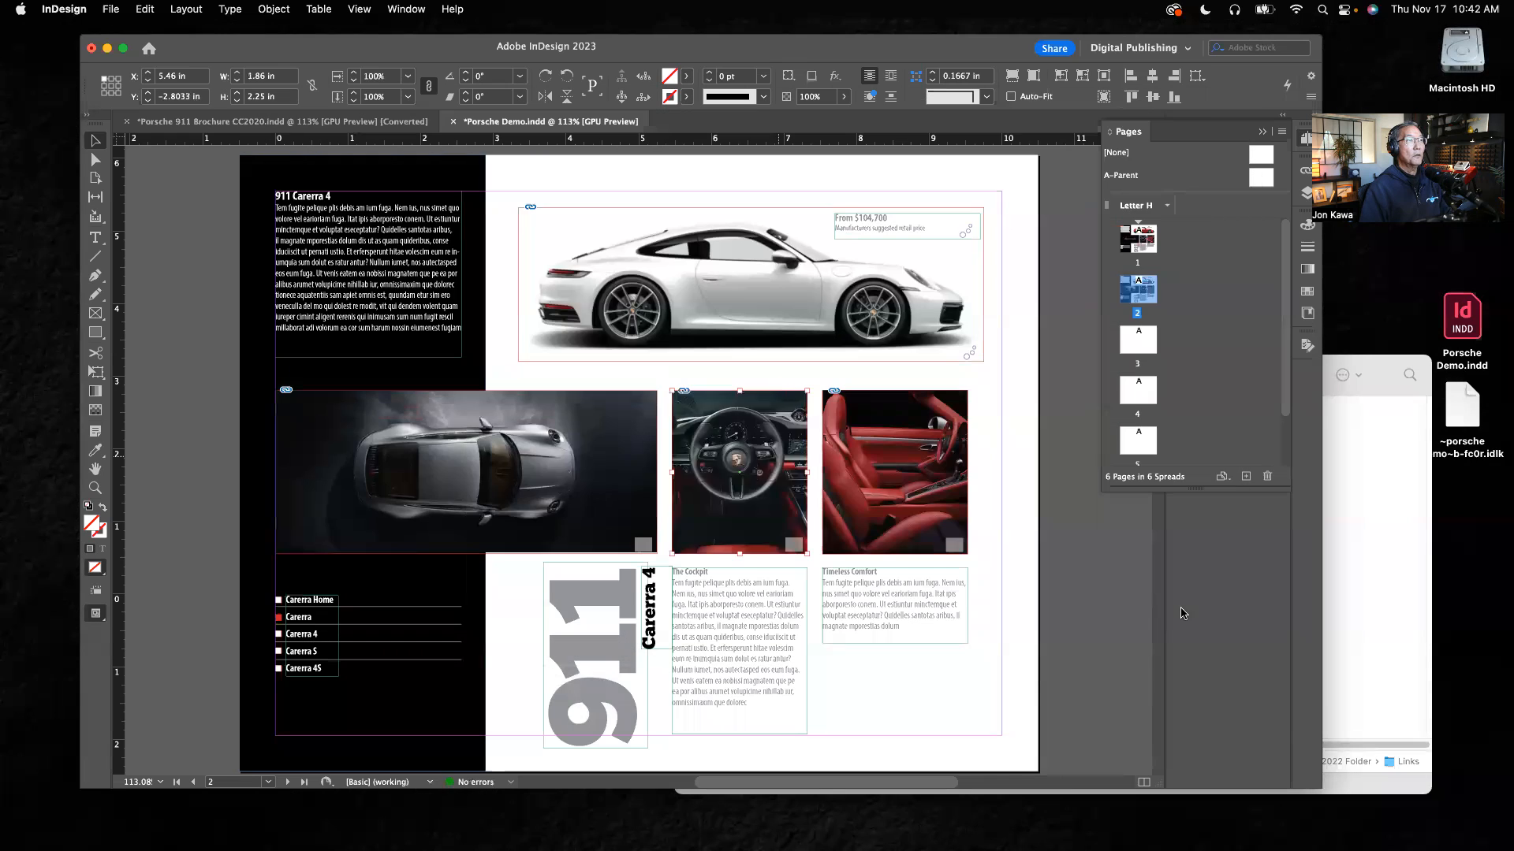
Step: Move the new cockpit image up inside its frame so that the steering wheel sits in the frame
left_click(739, 473)
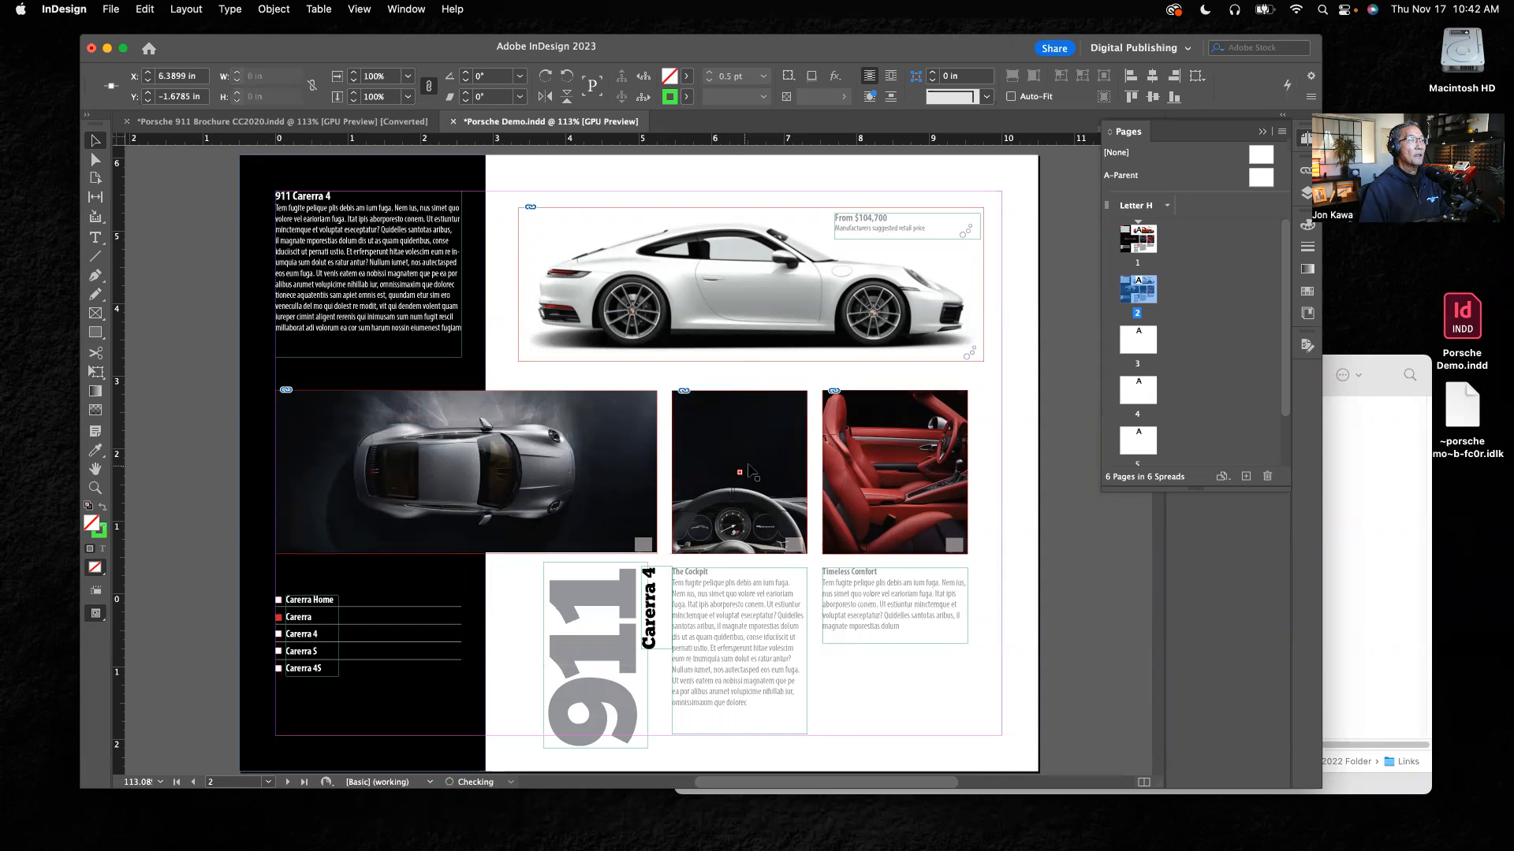
left_click(741, 473)
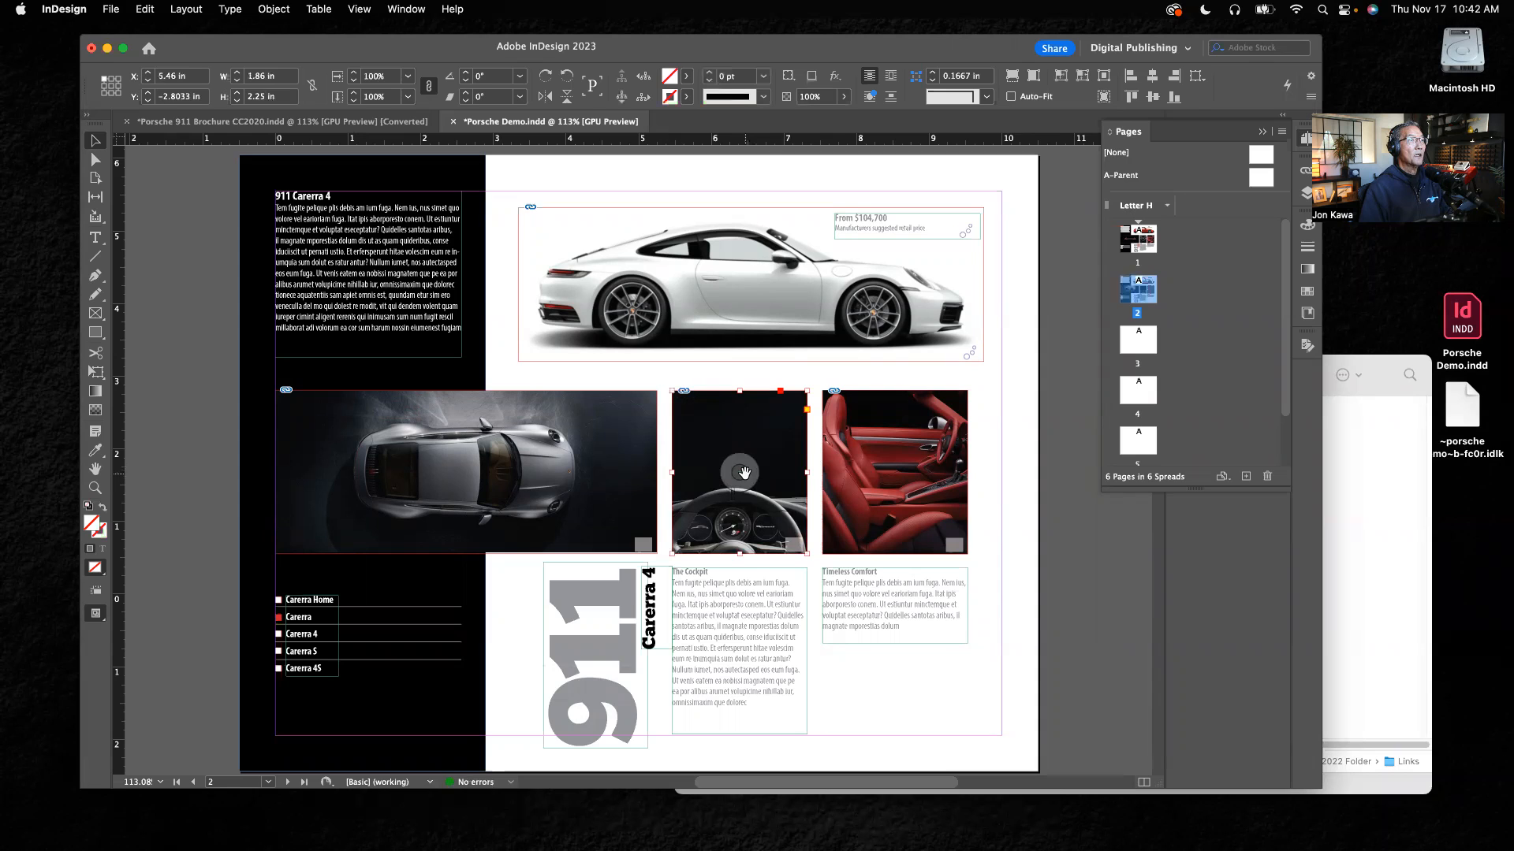
left_click_drag(744, 473, 754, 386)
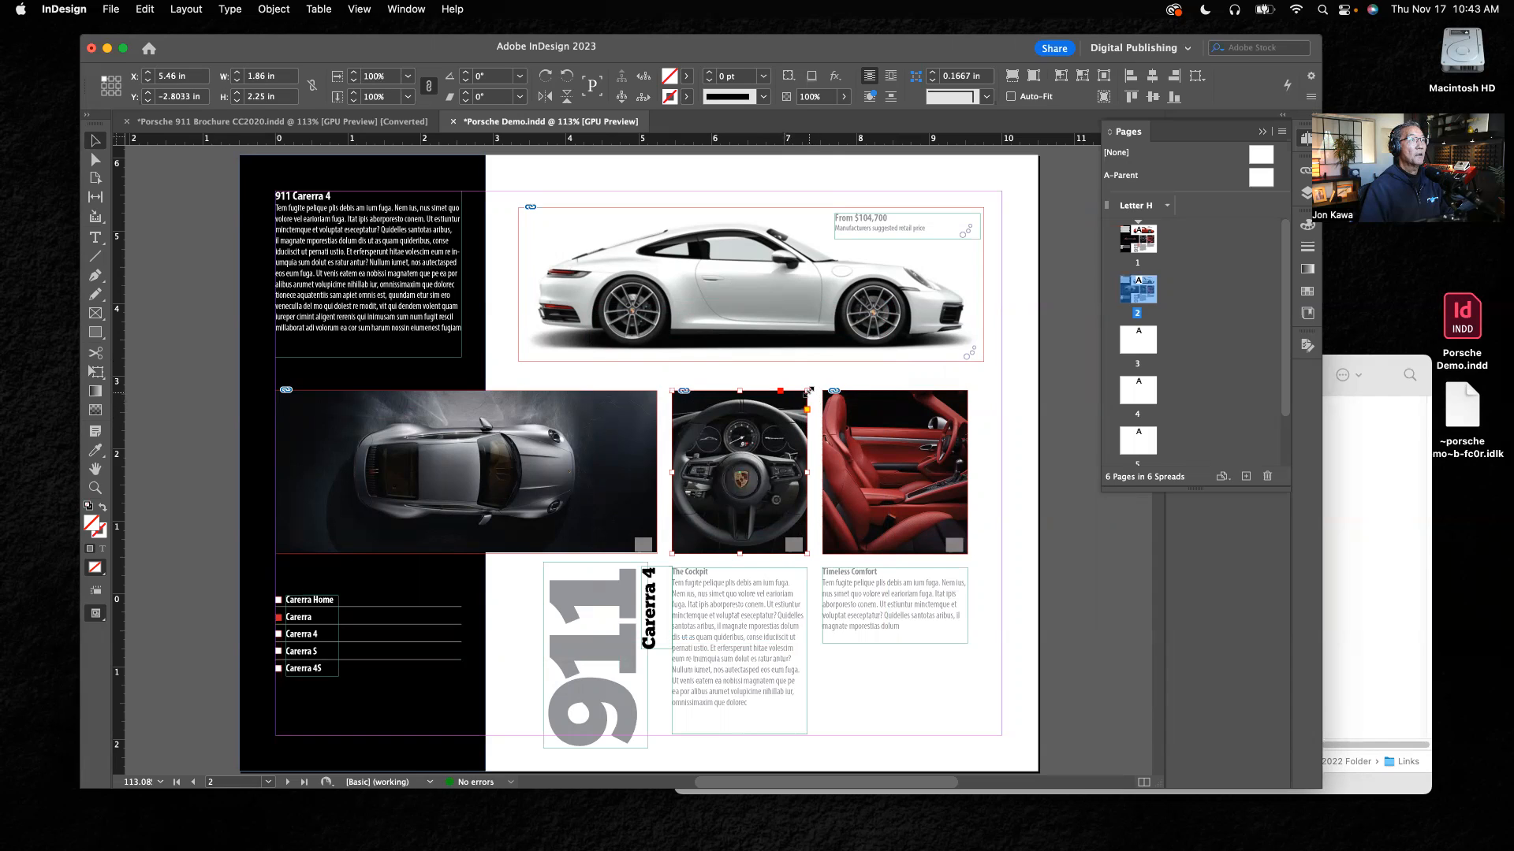
Step: Scale the cockpit image down with its frame to 0.93 in wide, restore the frame to 1.86 × 2.25 in, and reposition the image to fill it
left_click_drag(808, 391, 740, 471)
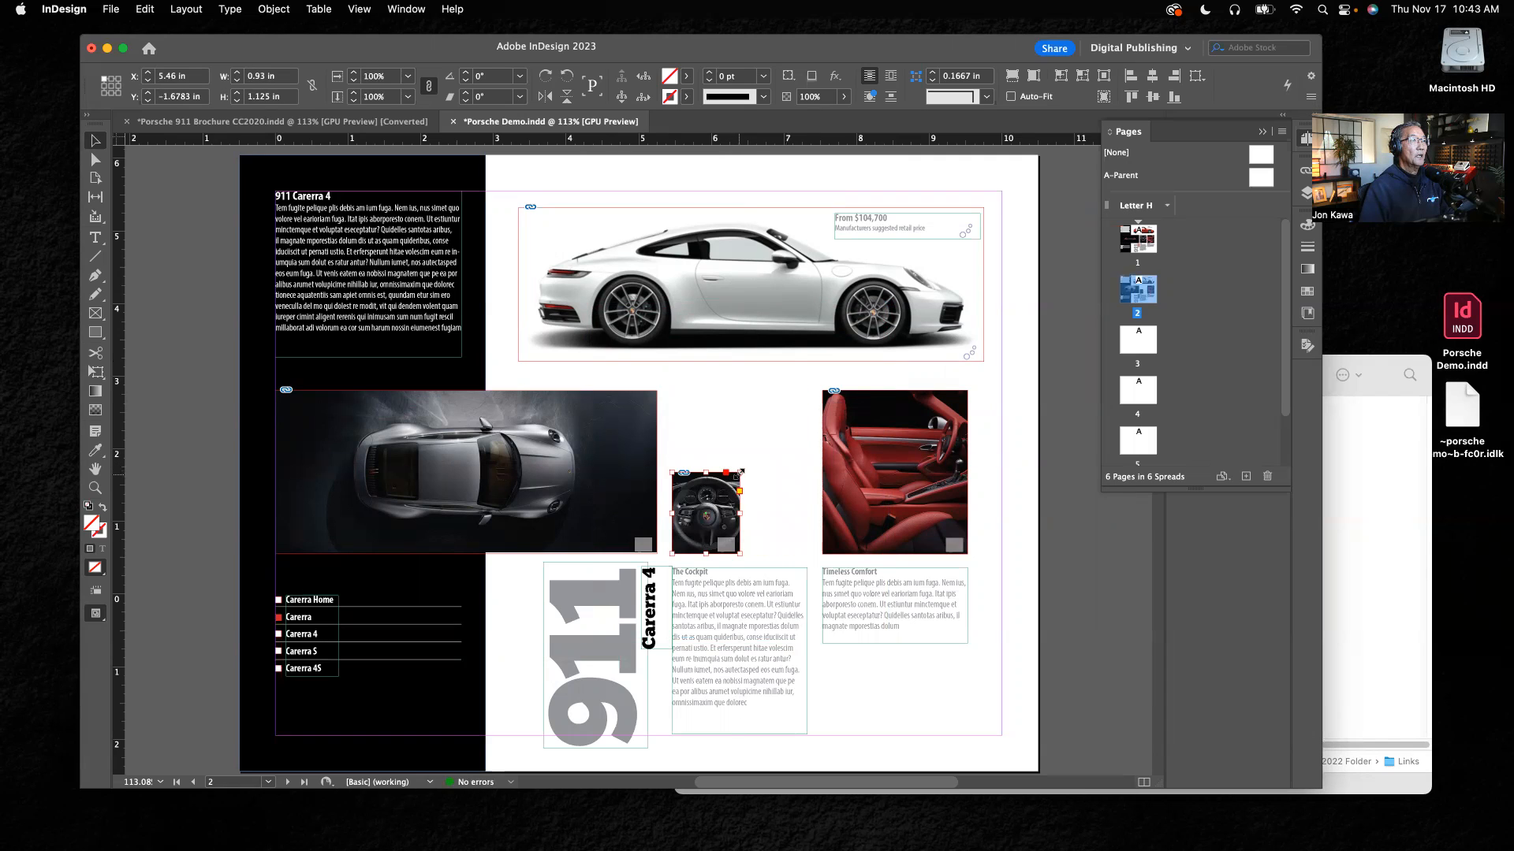
left_click_drag(739, 472, 802, 393)
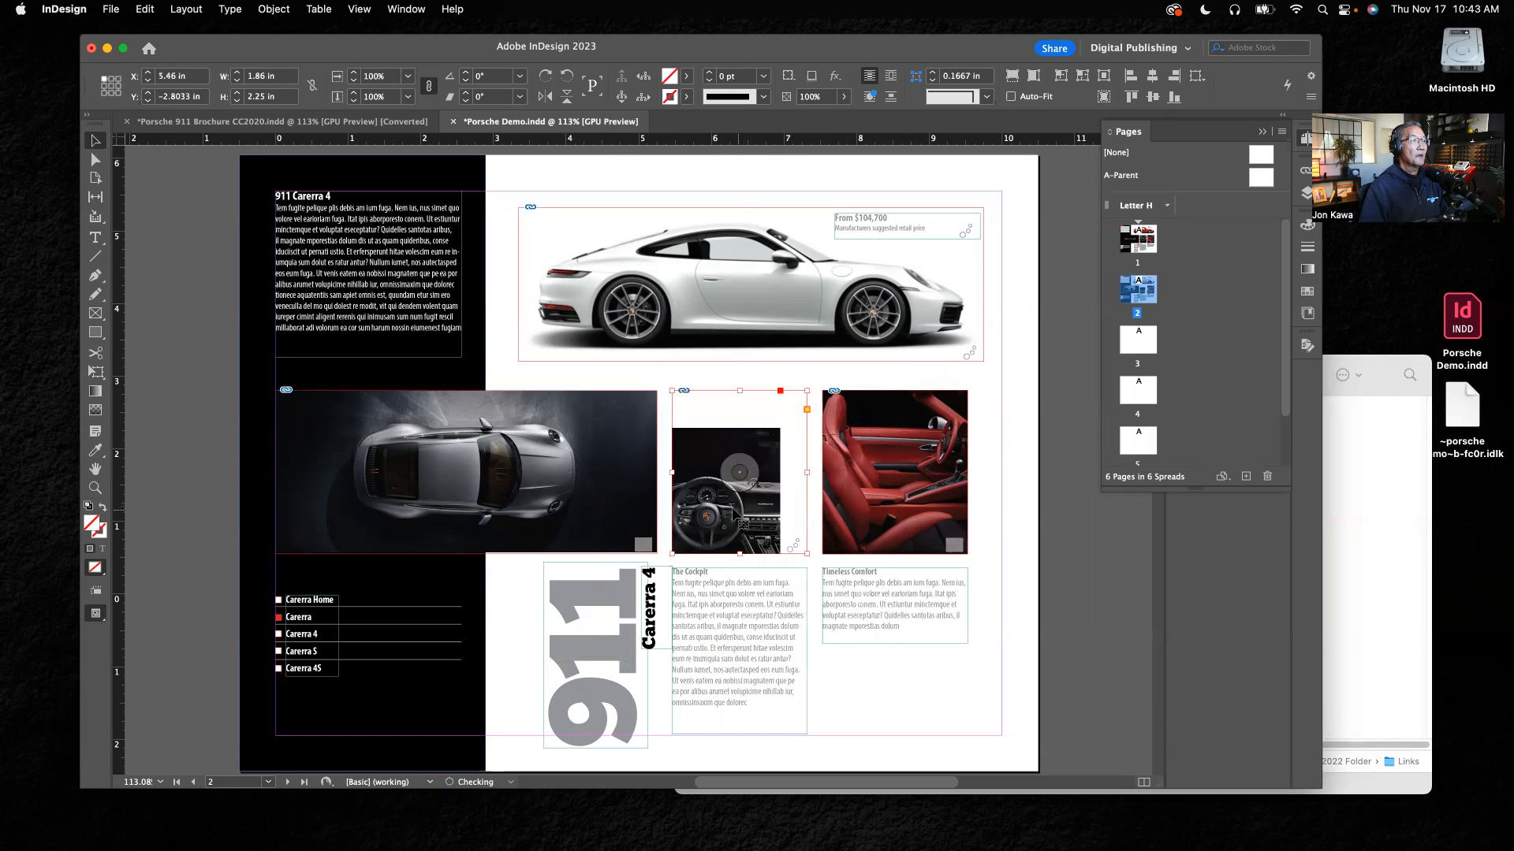
left_click_drag(743, 471, 777, 437)
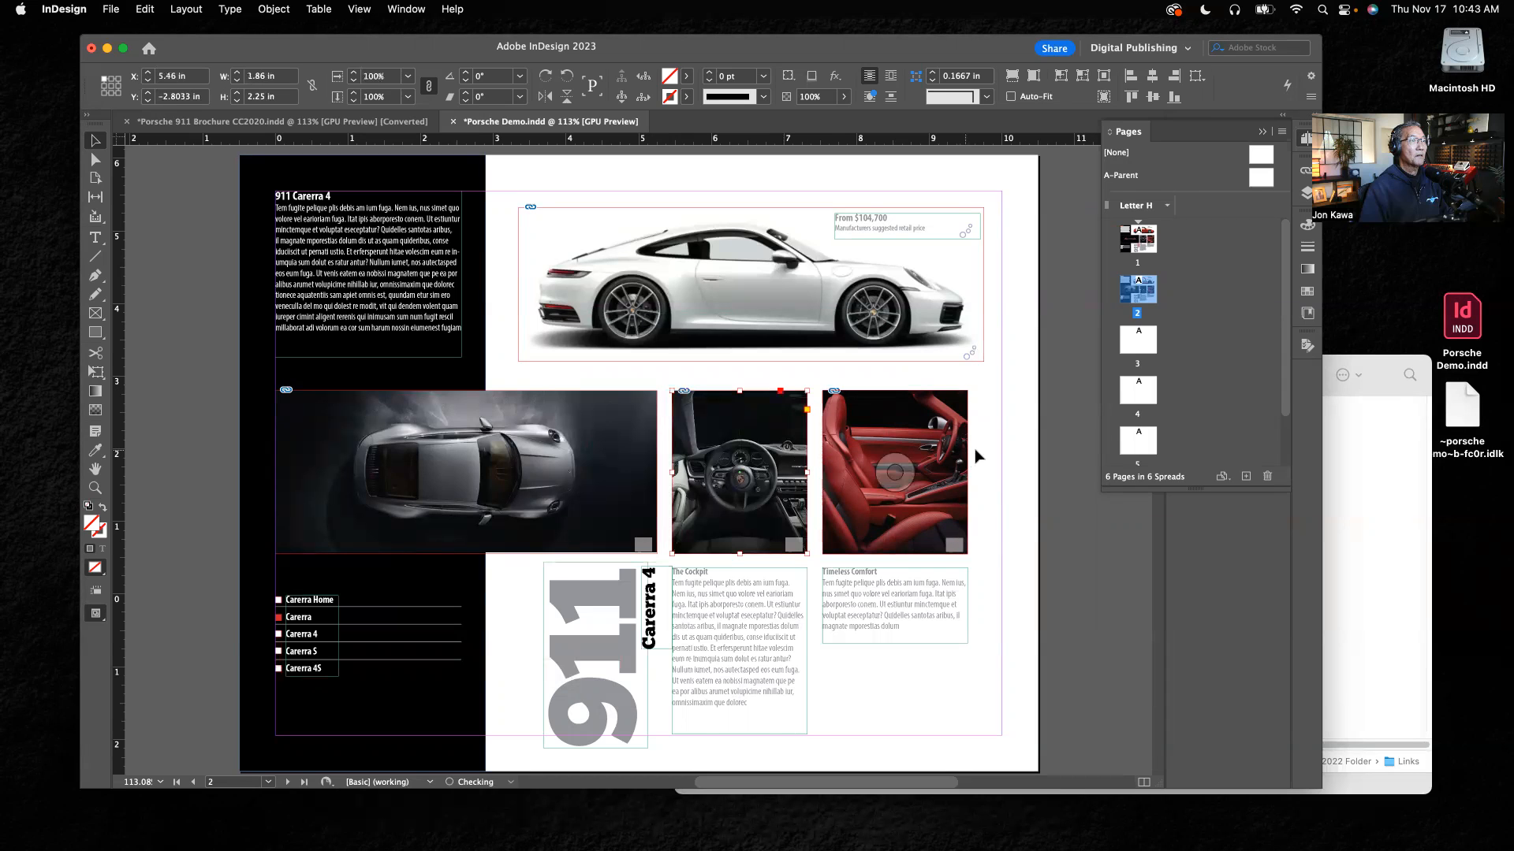
left_click(1017, 550)
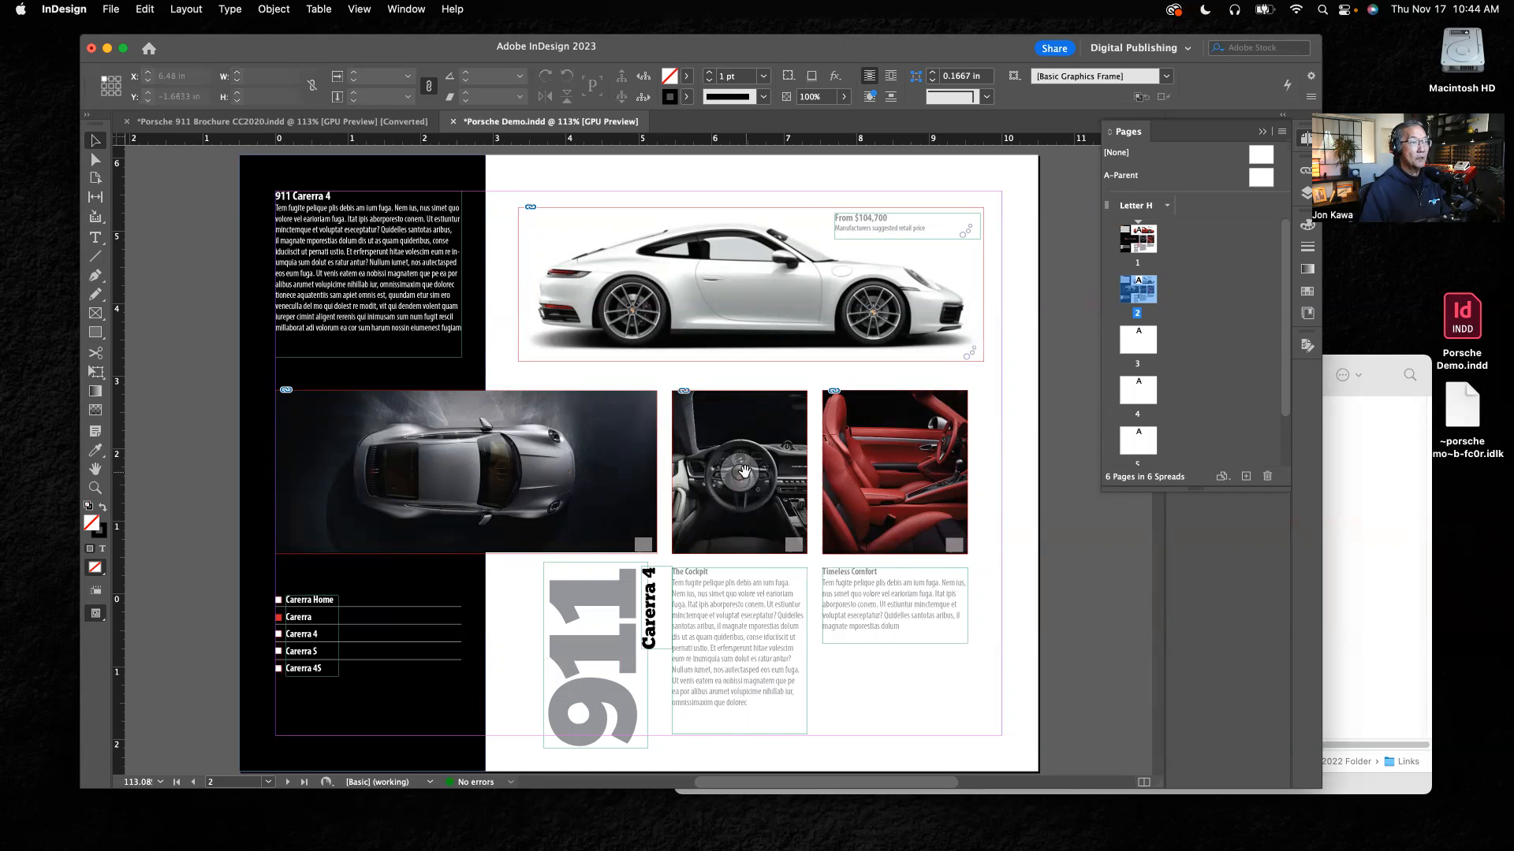
Step: Replace the red seats image above the Timeless Comfort text with porsche-seats.jpg from the Links folder
left_click(934, 441)
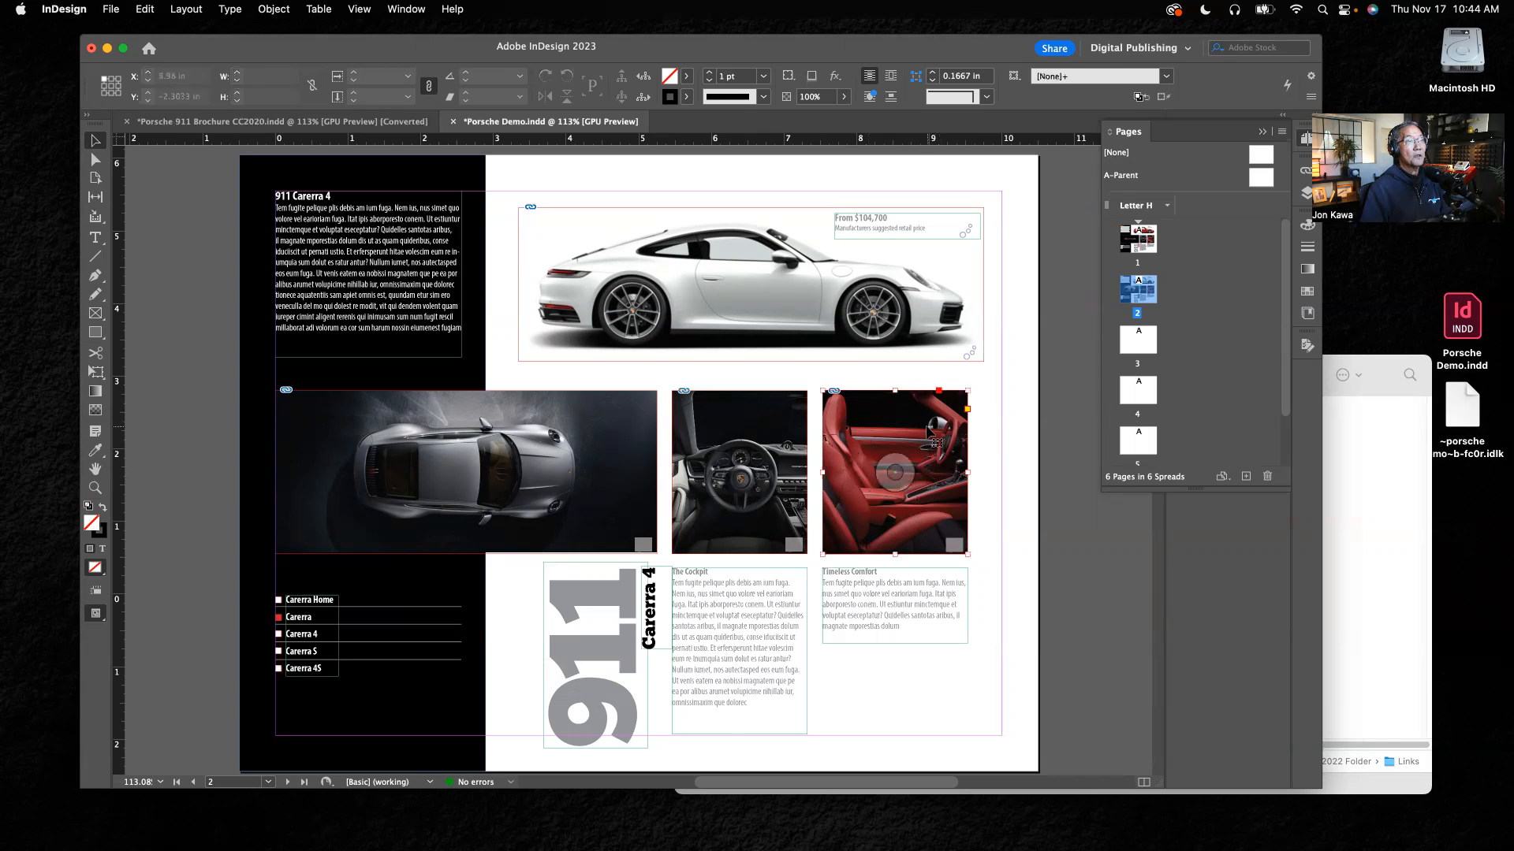
key("super+d")
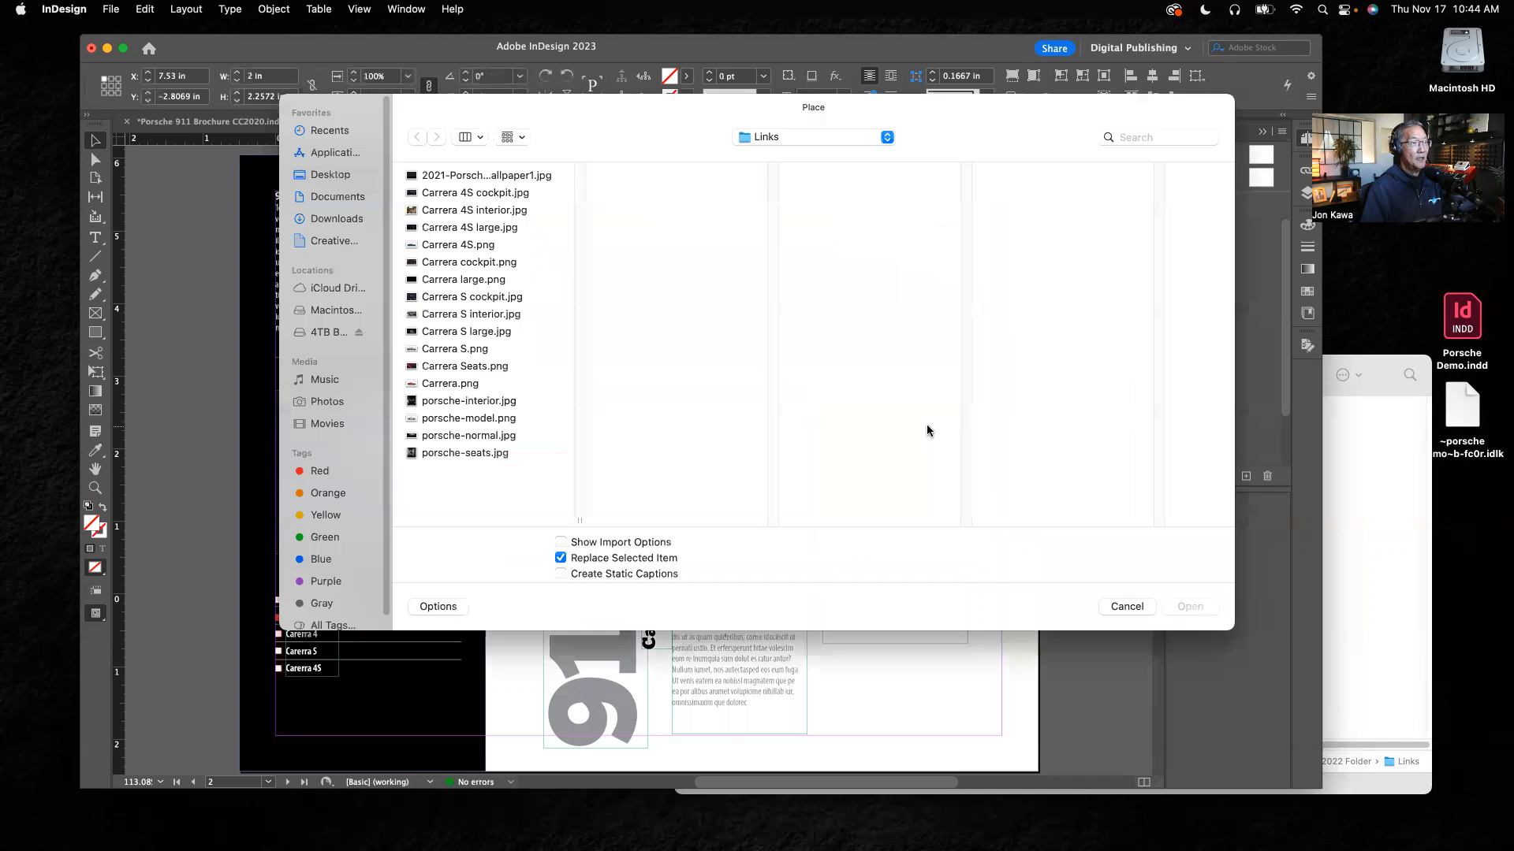
left_click(464, 456)
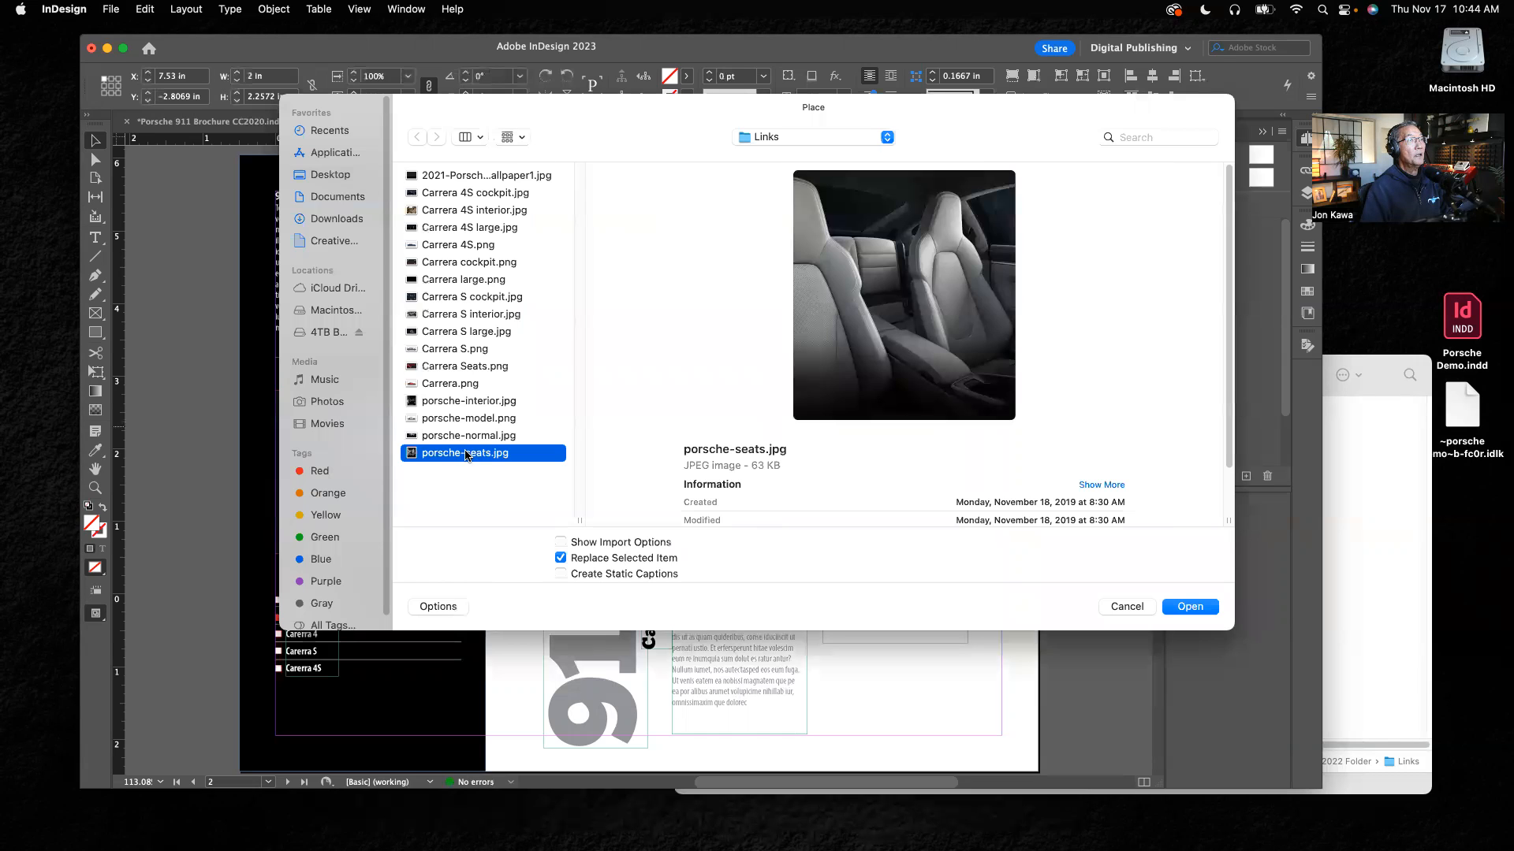
left_click(1191, 607)
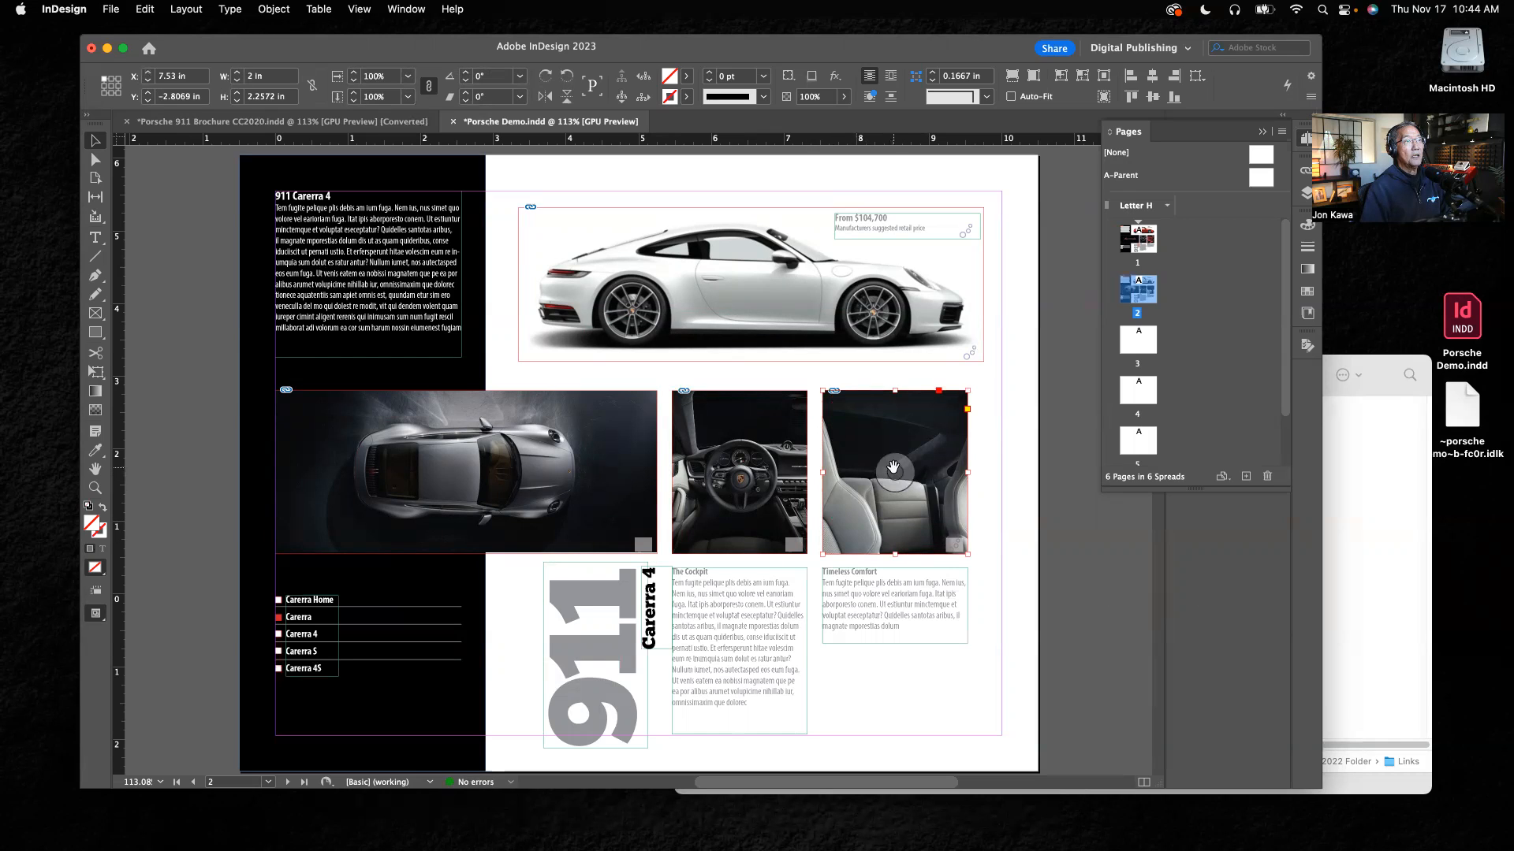
Step: Scale the seats image down with its frame to 0.81 in wide, enlarge the frame alone to 2 × 2.2536 in, and adjust the image inside it
left_click_drag(894, 467, 895, 473)
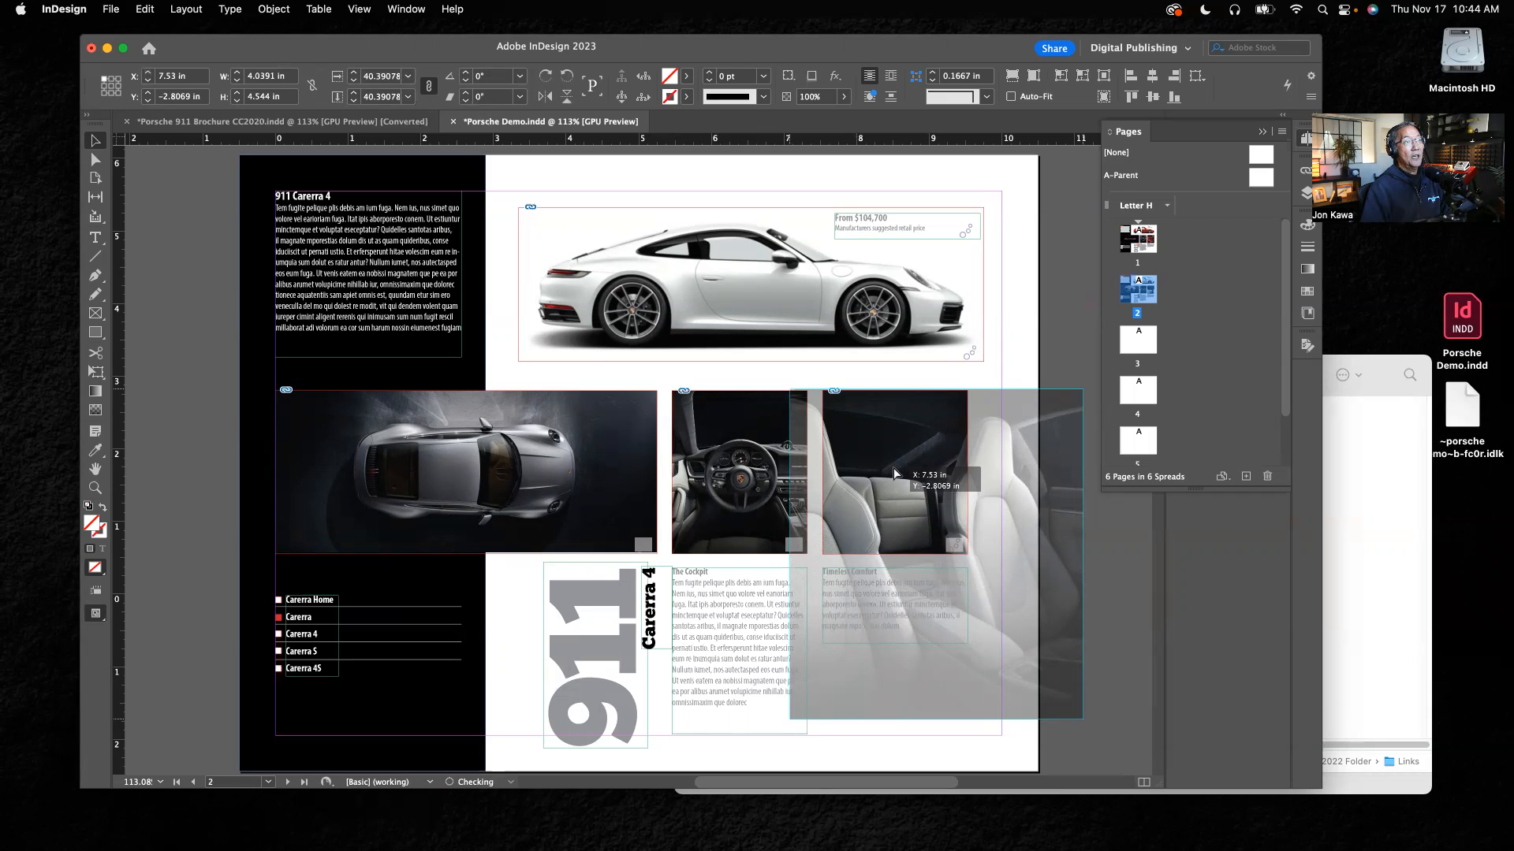
left_click_drag(894, 473, 894, 473)
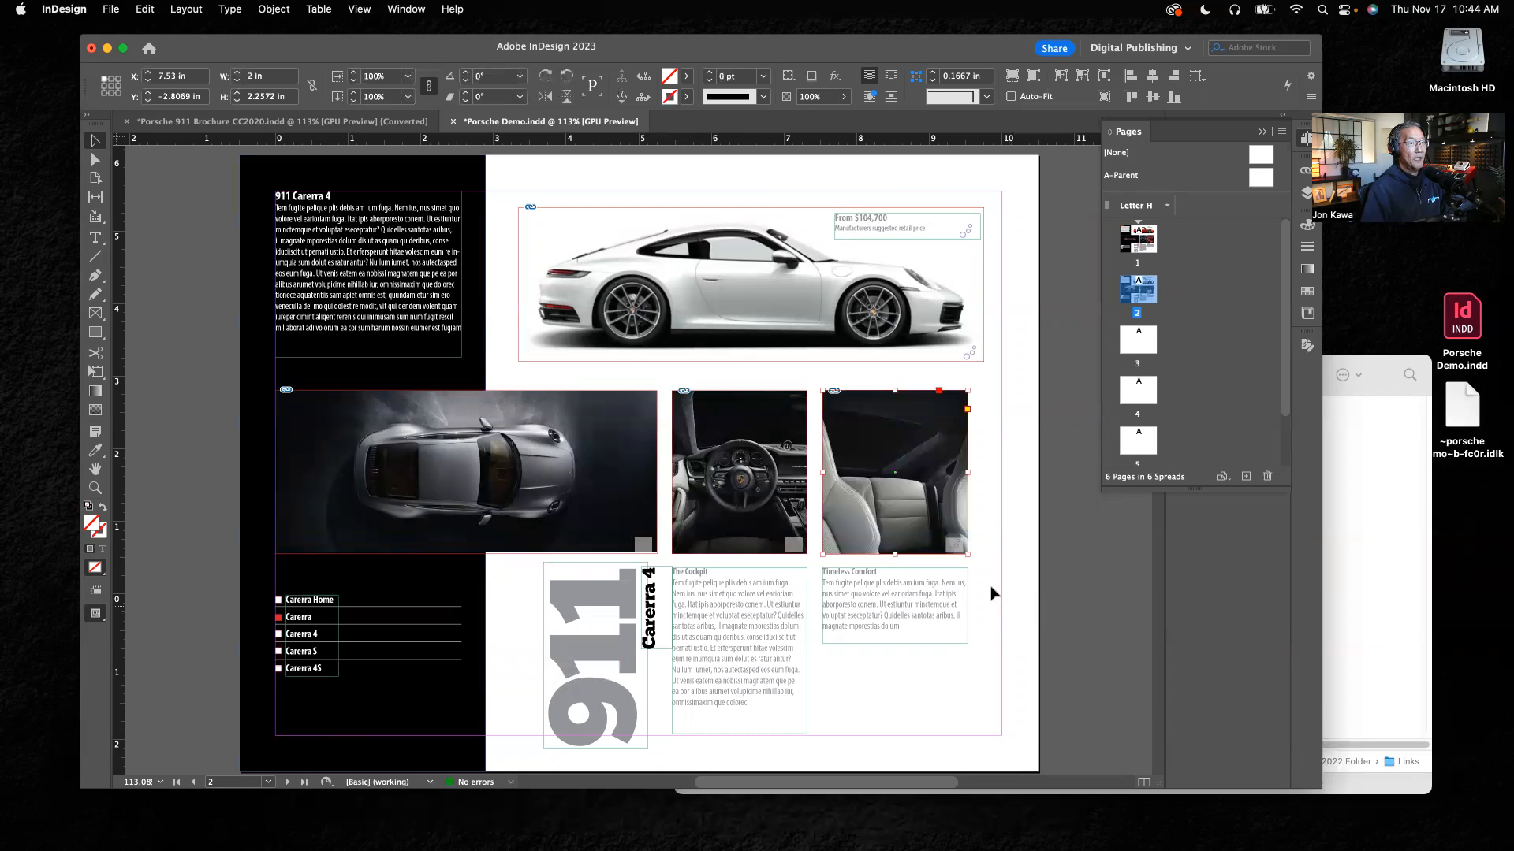
left_click_drag(966, 555, 882, 456)
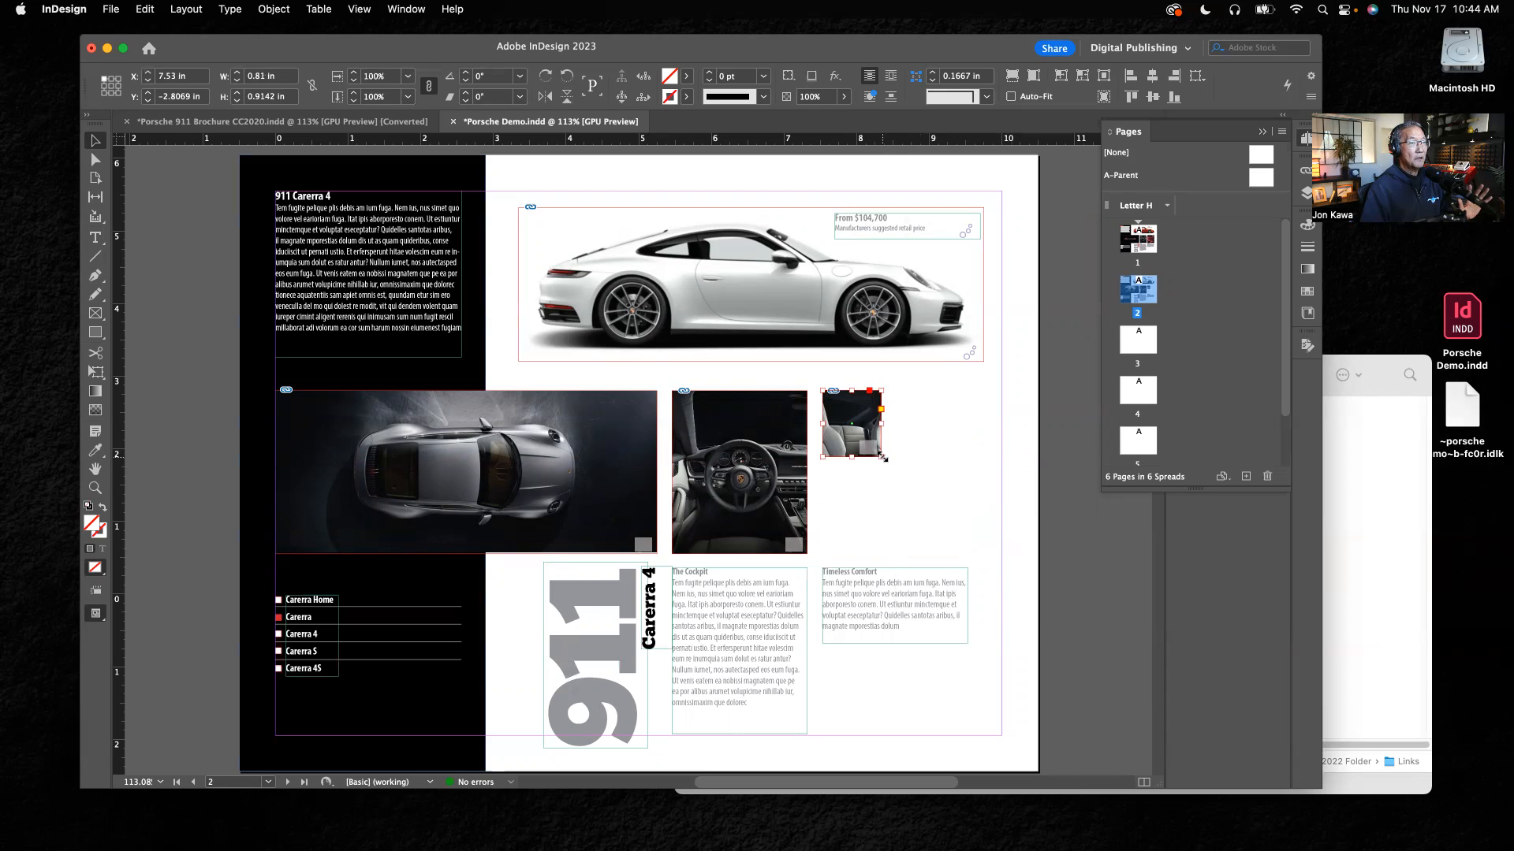
left_click_drag(882, 457, 966, 554)
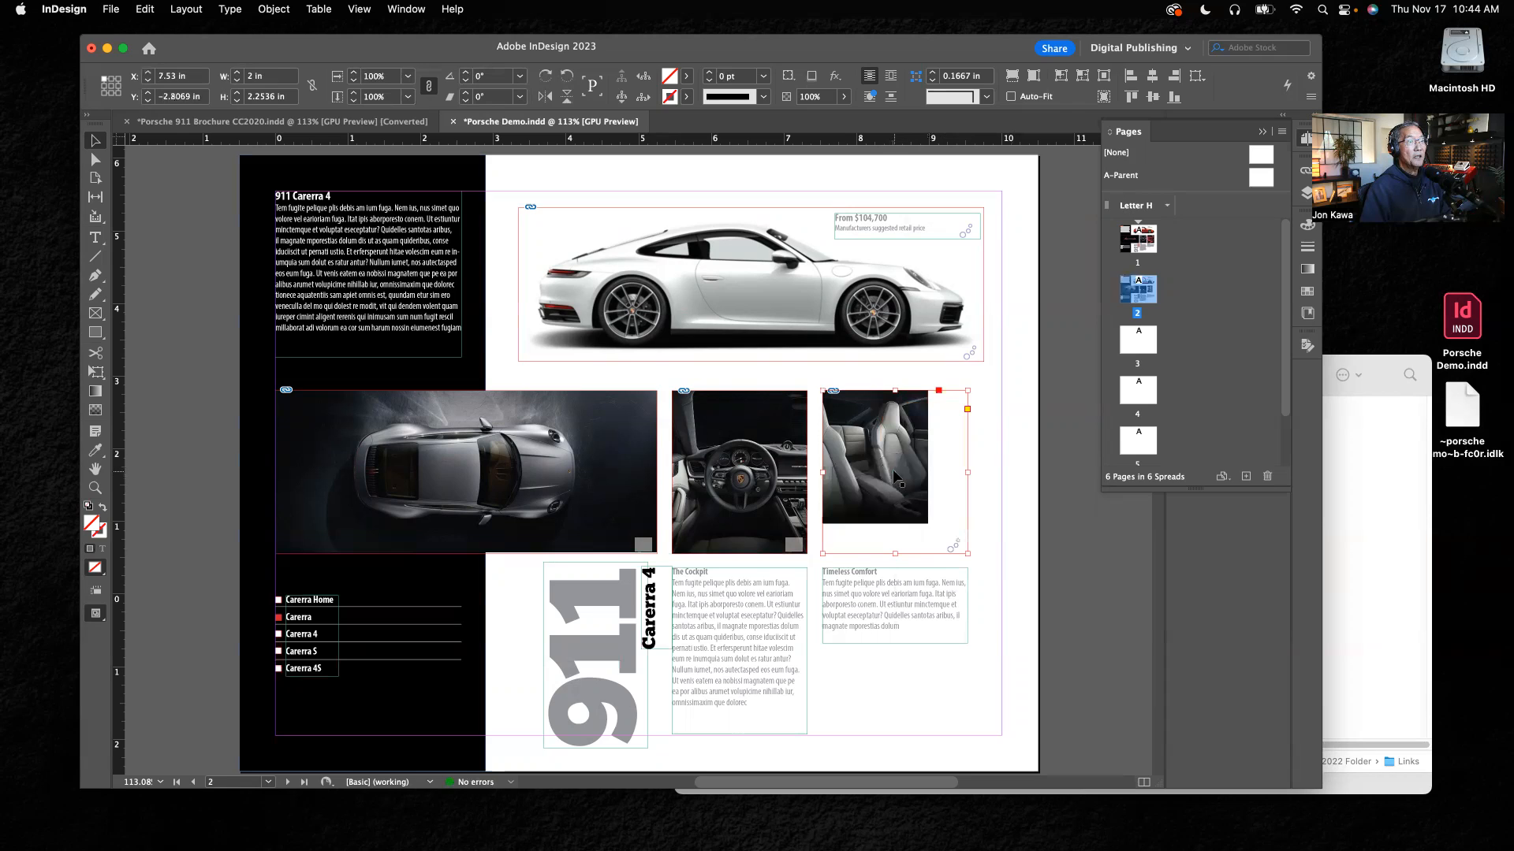
mouse_move(892, 467)
left_mouse_down()
mouse_move(920, 475)
mouse_move(906, 467)
left_mouse_up()
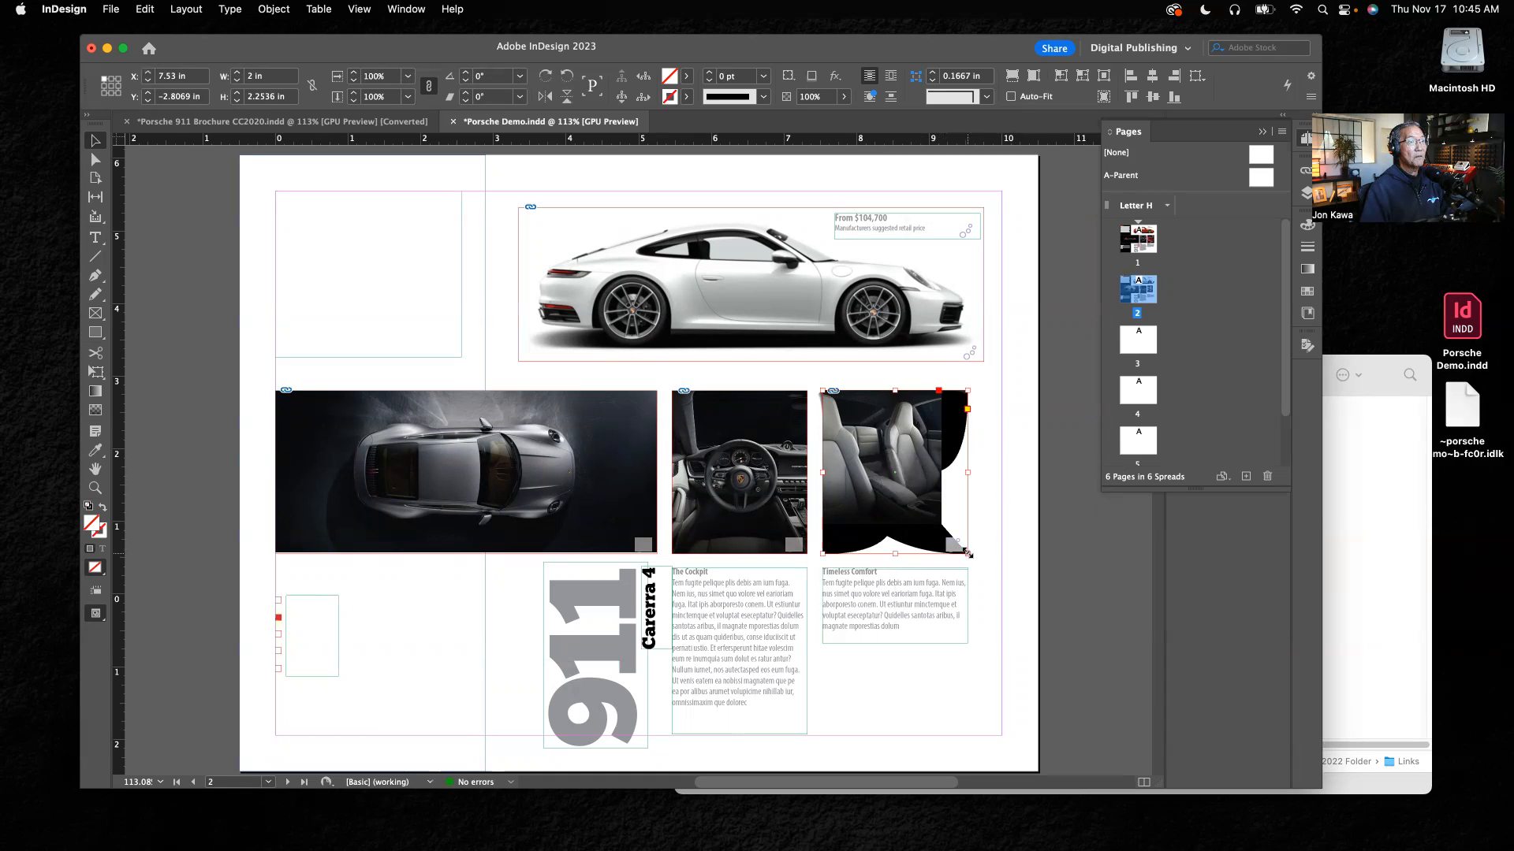
Step: Scale the seats image up with its frame to 2.65 in wide, crop the frame to 2.17 × 2.2536 in, and deselect it
left_click_drag(967, 554, 994, 580)
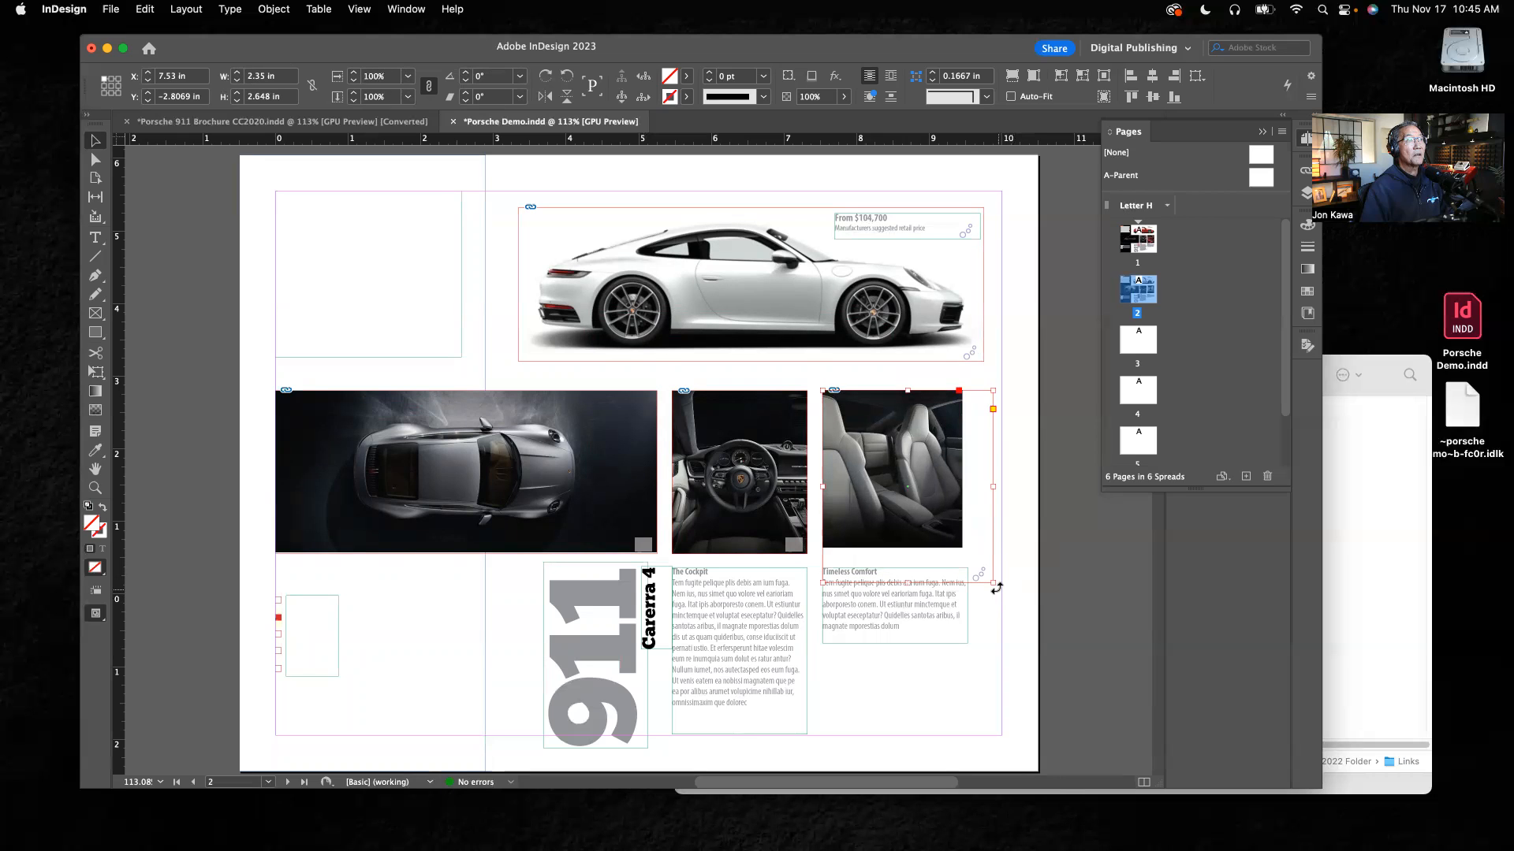
left_click_drag(992, 581, 1015, 607)
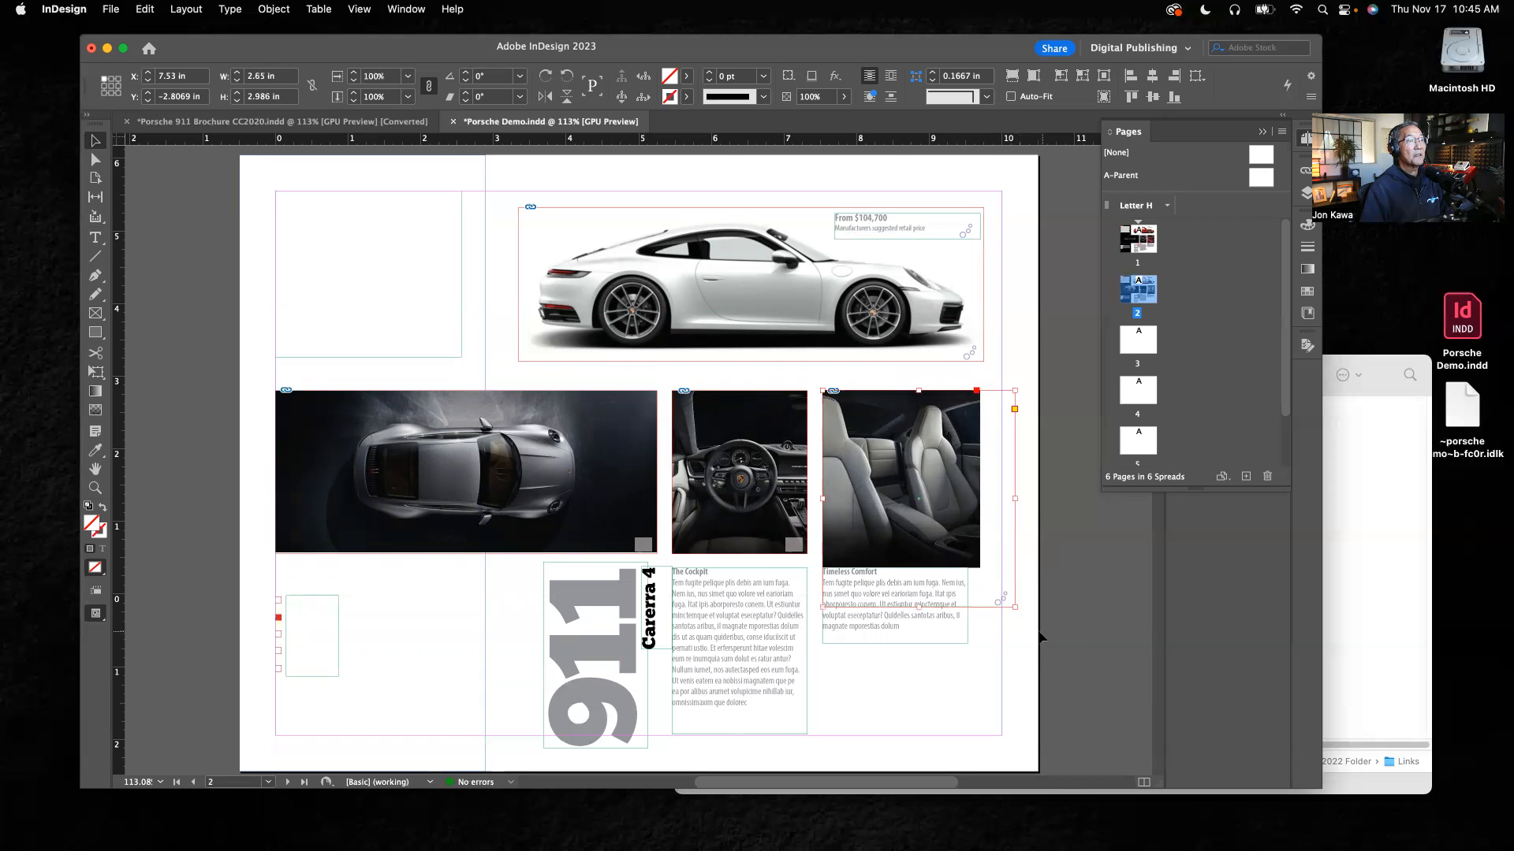
left_click_drag(919, 605, 917, 553)
left_click_drag(1014, 472, 978, 471)
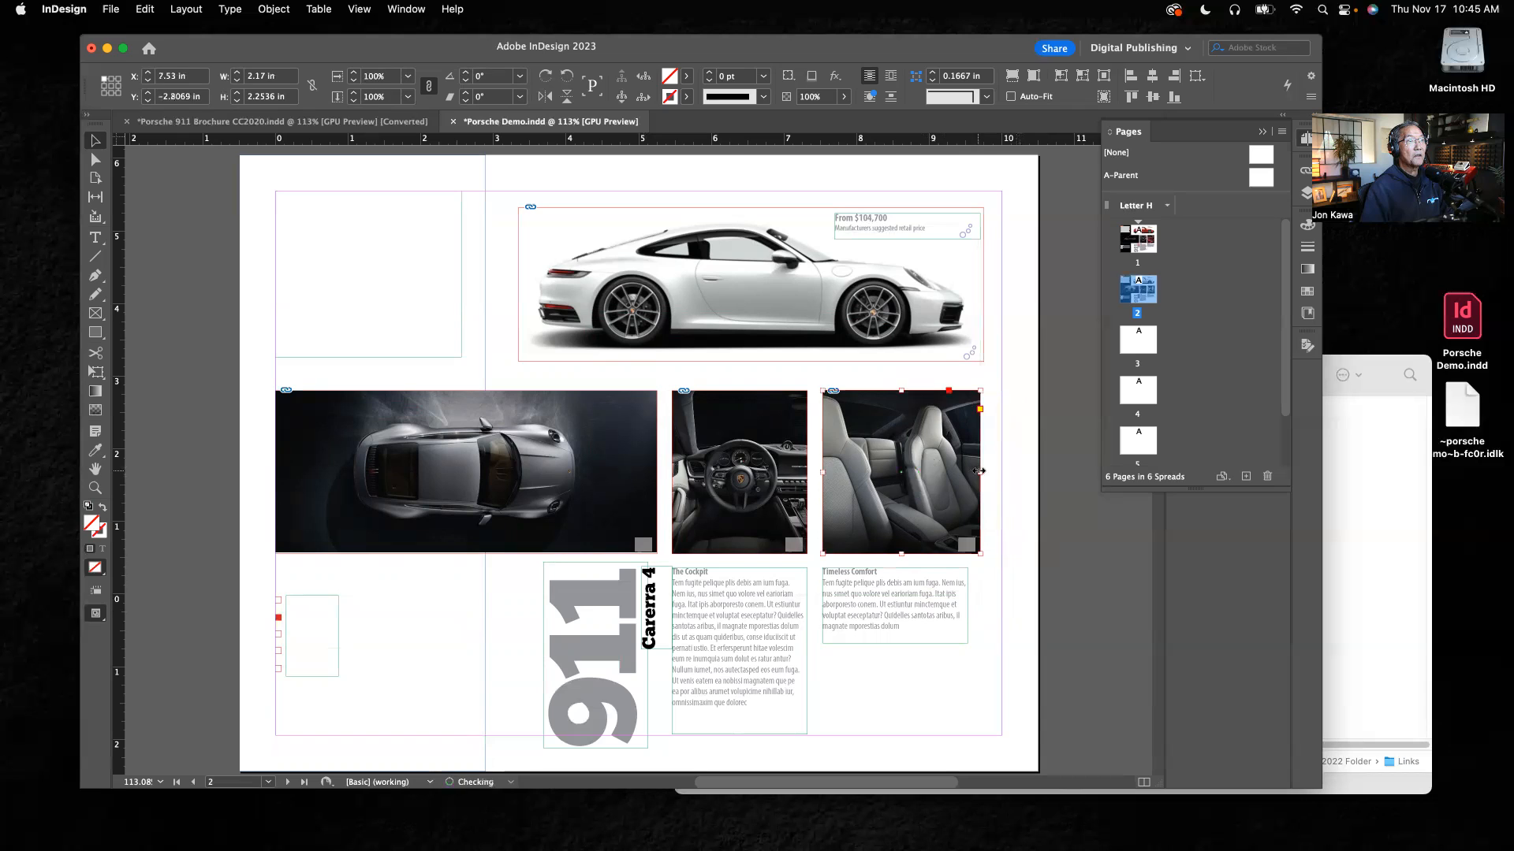
left_click(1019, 505)
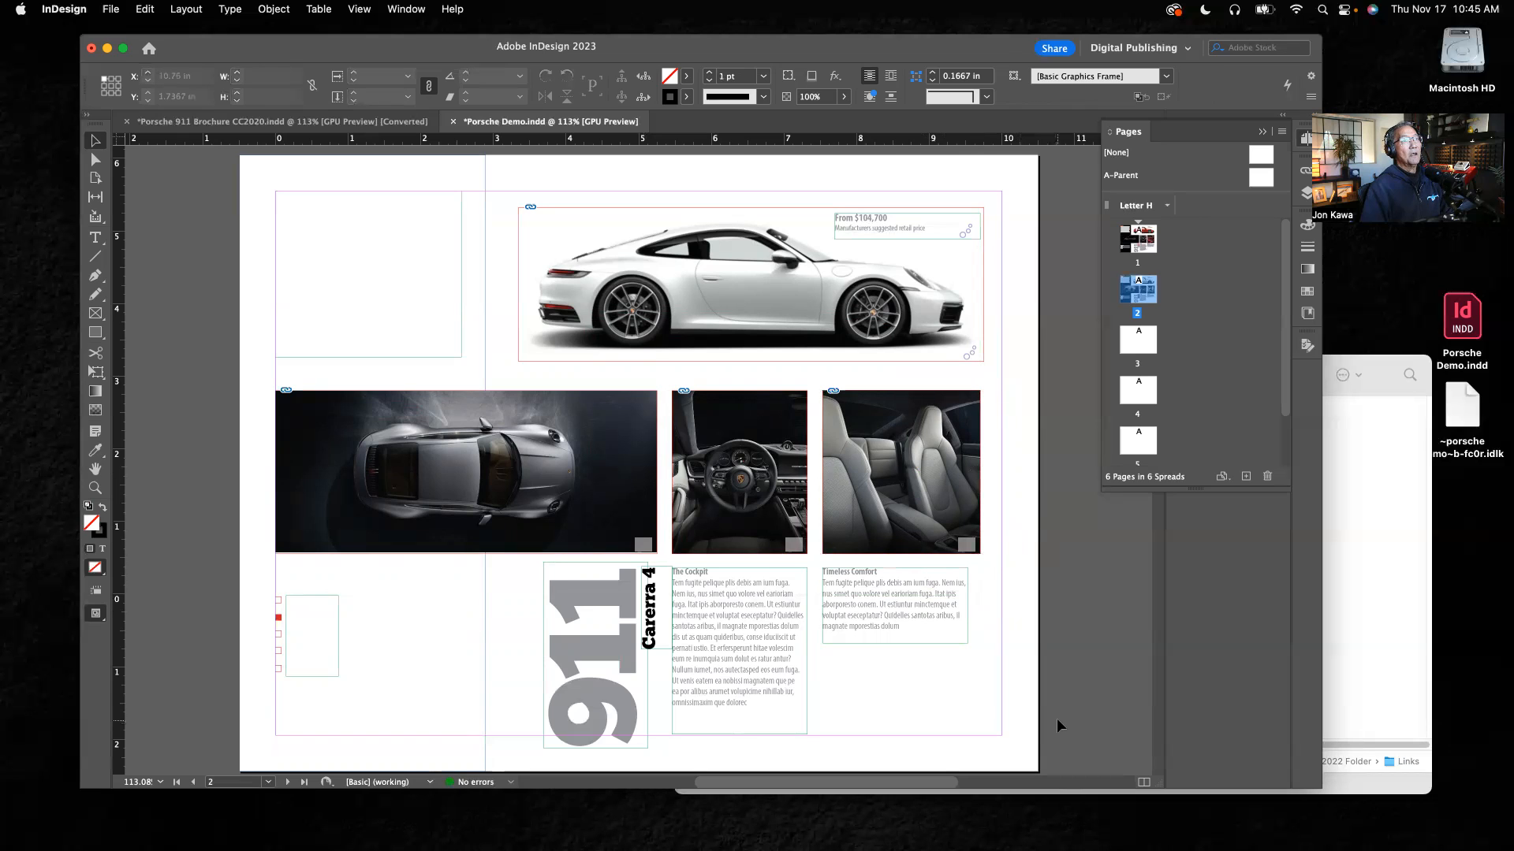
Step: Crop the seats image frame above the Timeless Comfort text to 2 in wide and reposition the image inside to fill it
left_click(849, 467)
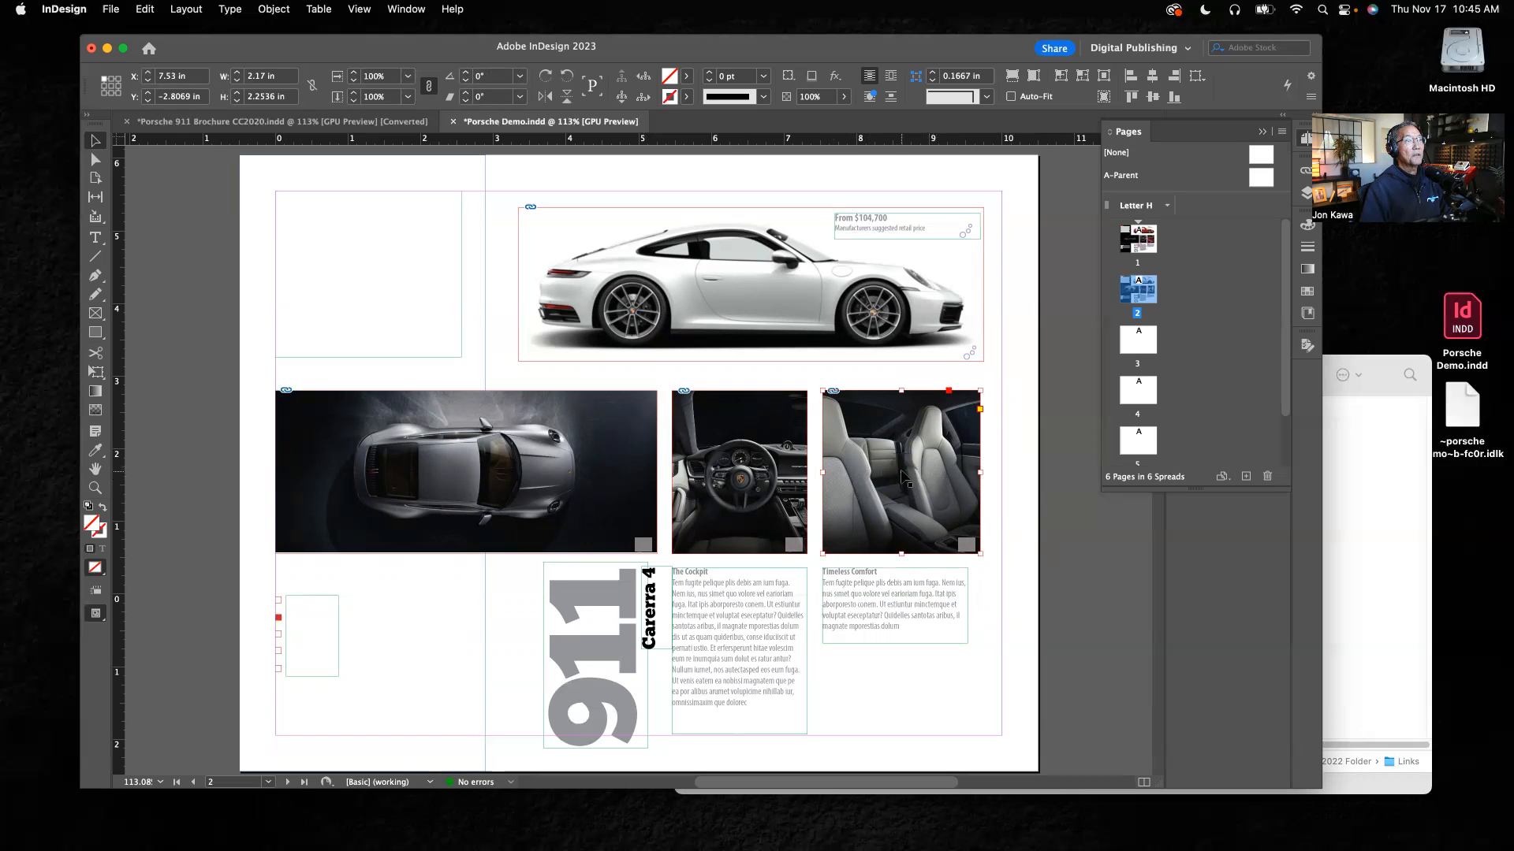
left_click_drag(980, 471, 887, 471)
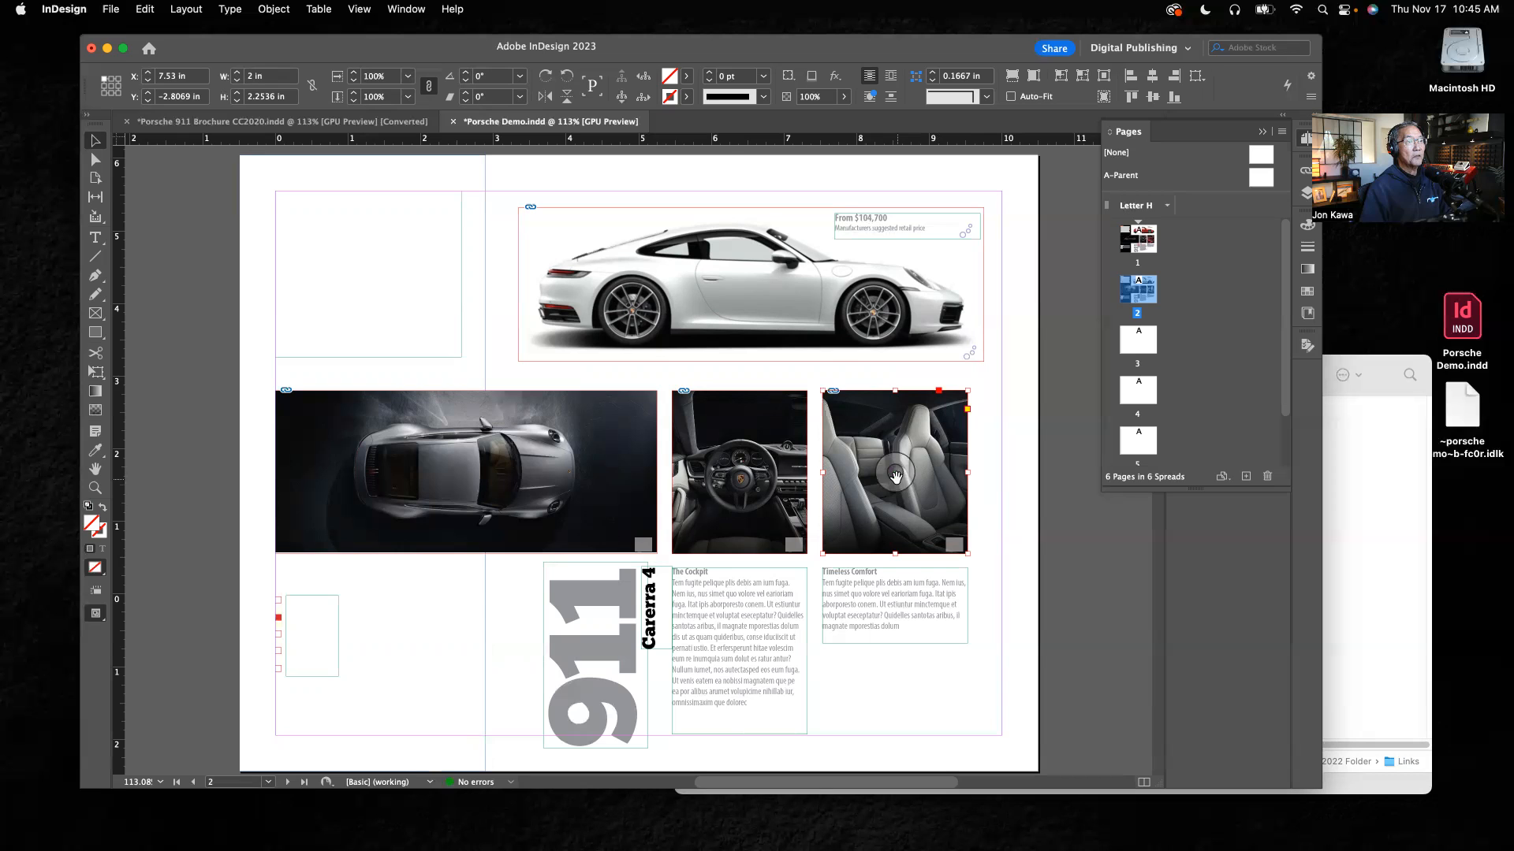
left_click_drag(896, 476, 946, 483)
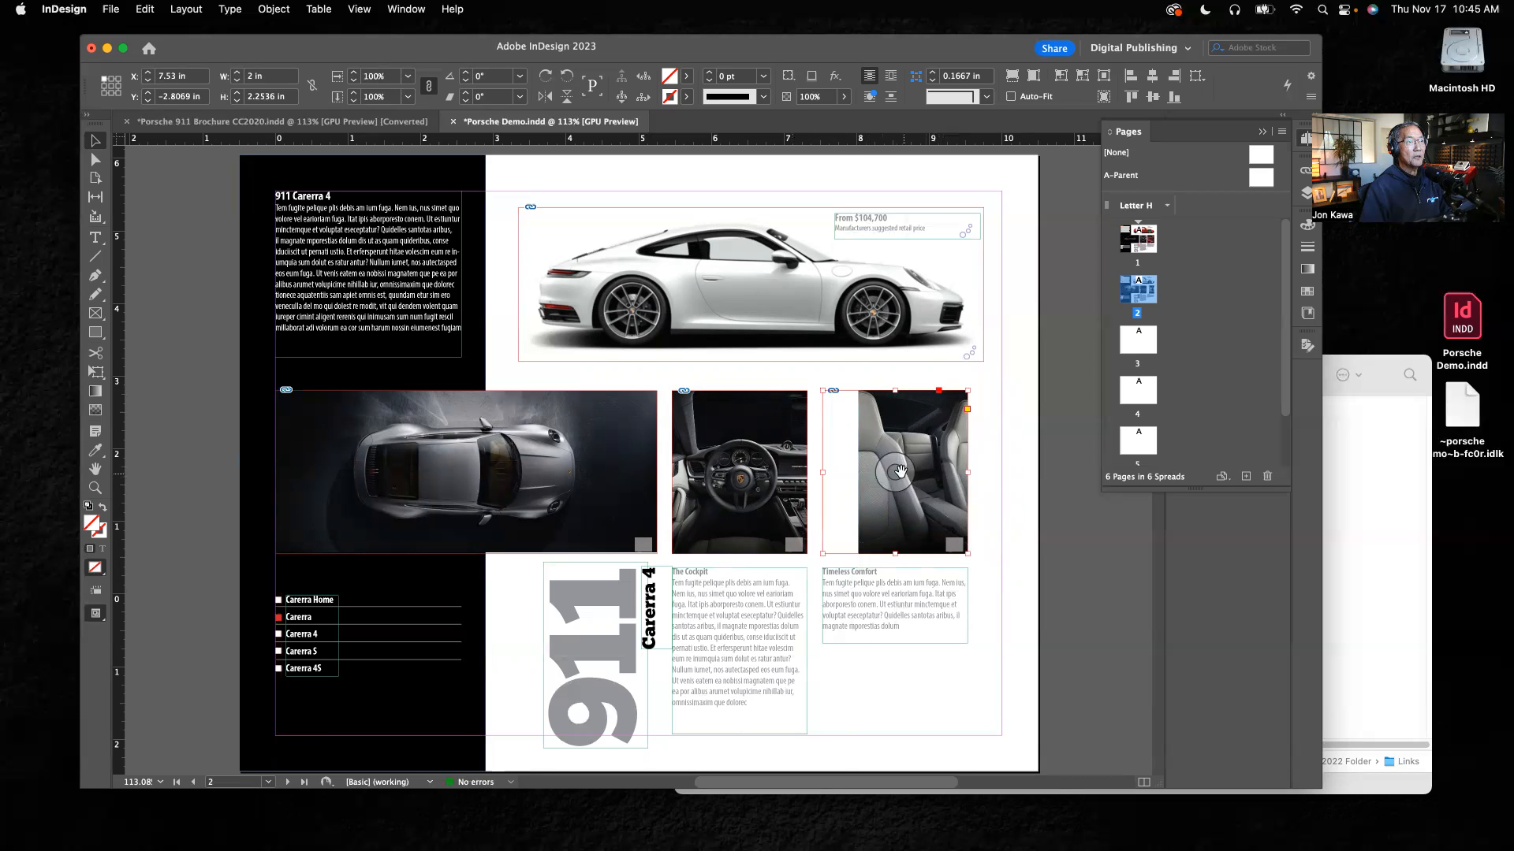
mouse_move(897, 471)
left_mouse_down()
mouse_move(873, 473)
mouse_move(897, 475)
left_mouse_up()
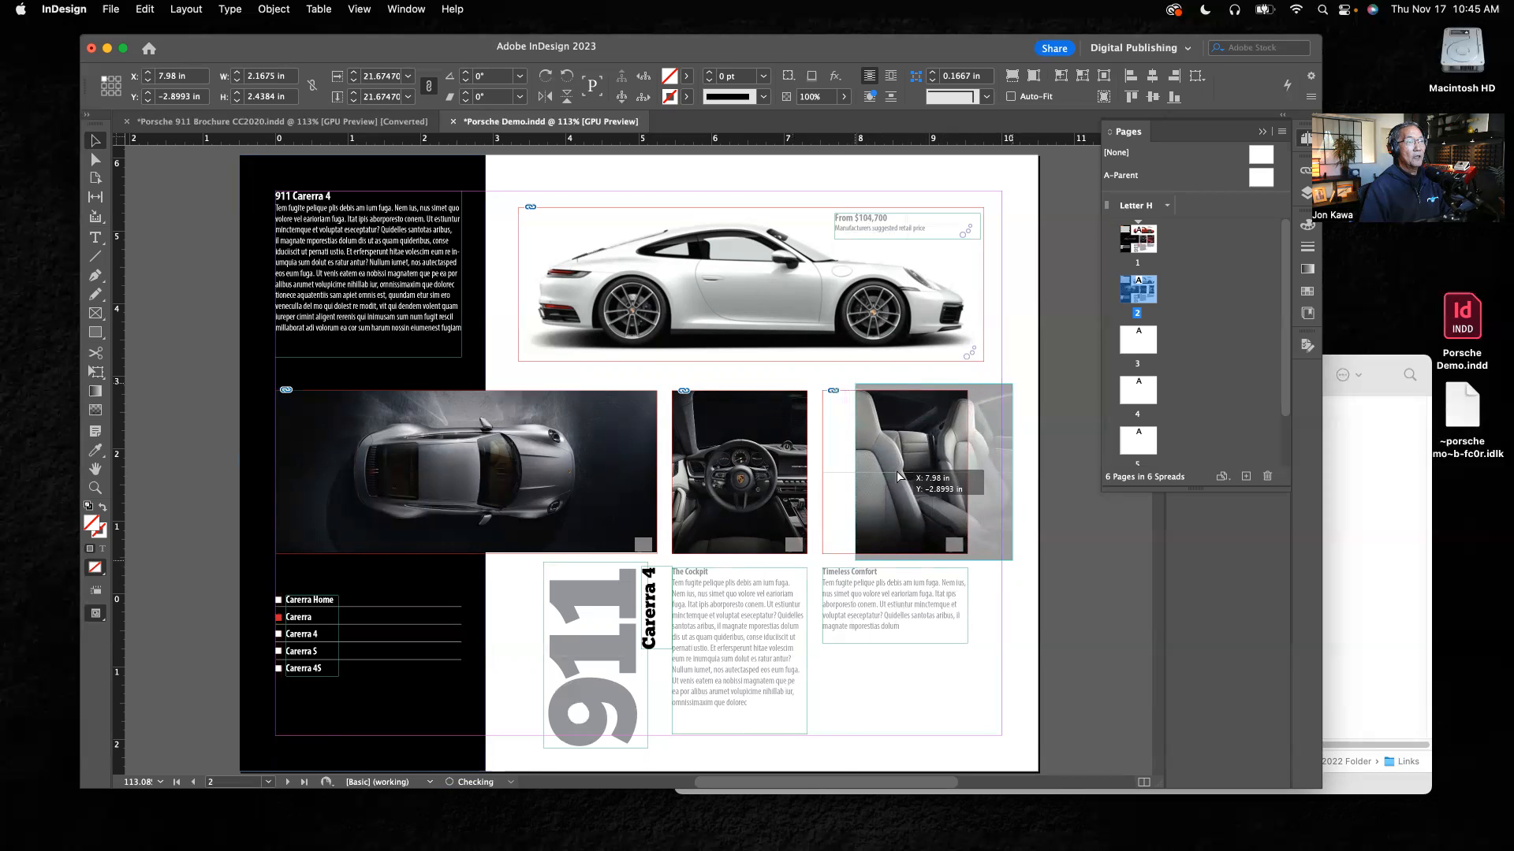
left_click_drag(897, 471, 886, 520)
left_click(883, 410)
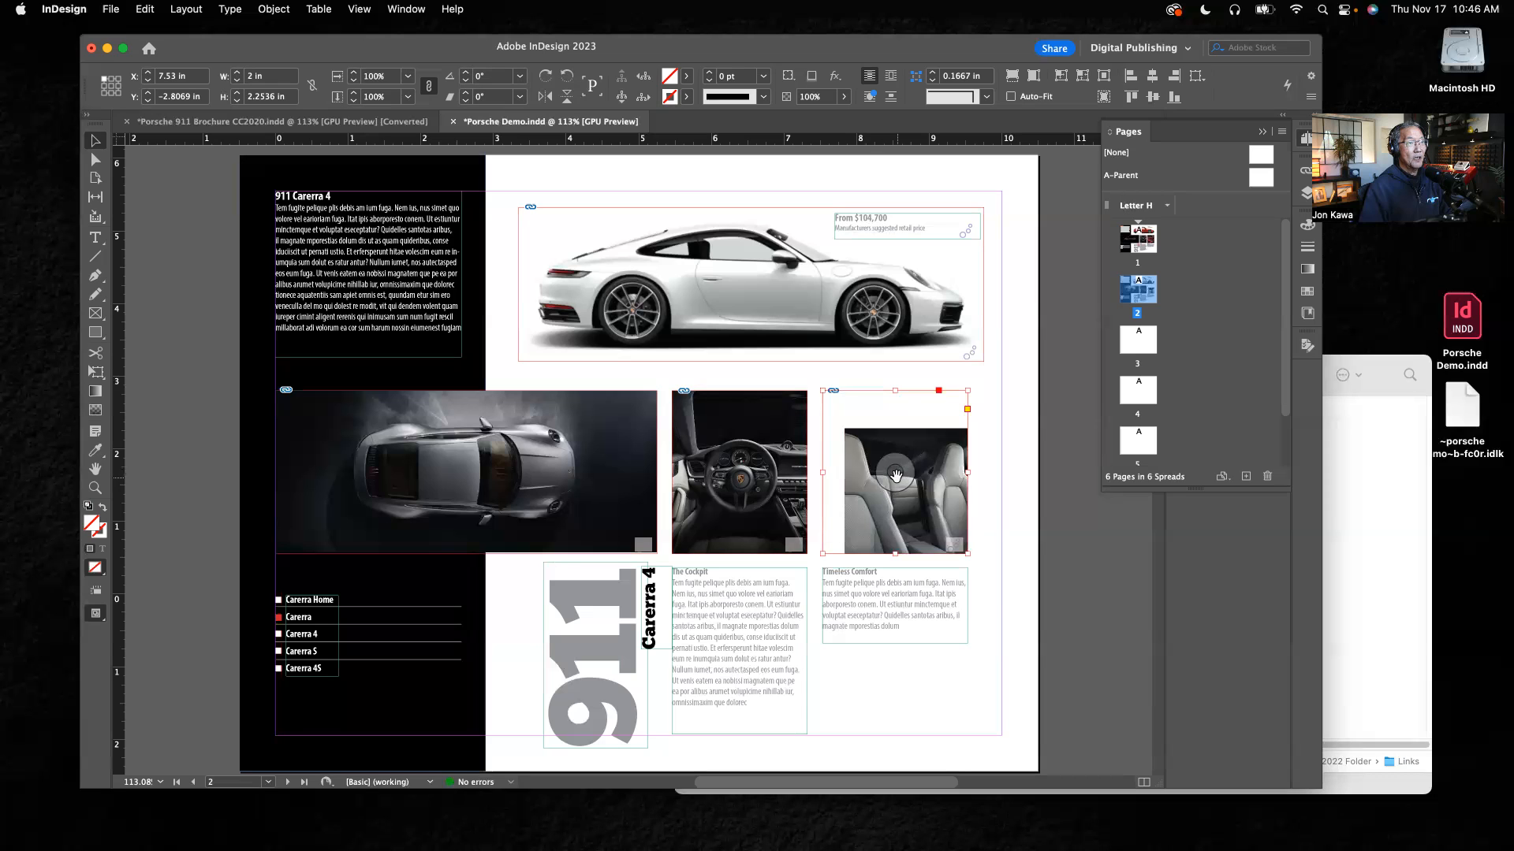
left_click_drag(896, 474, 866, 447)
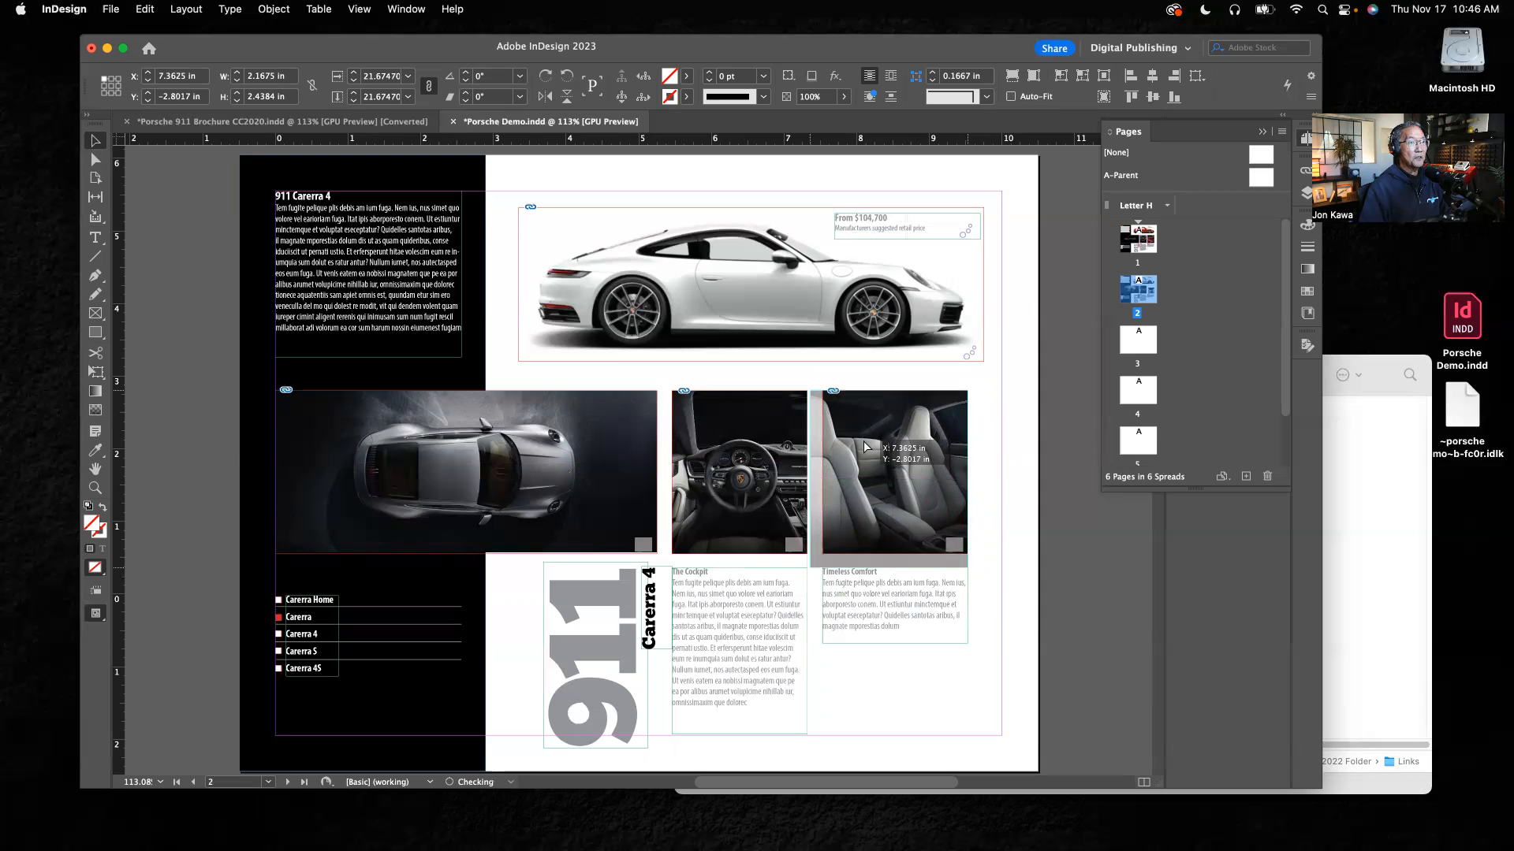
left_click_drag(865, 448, 865, 447)
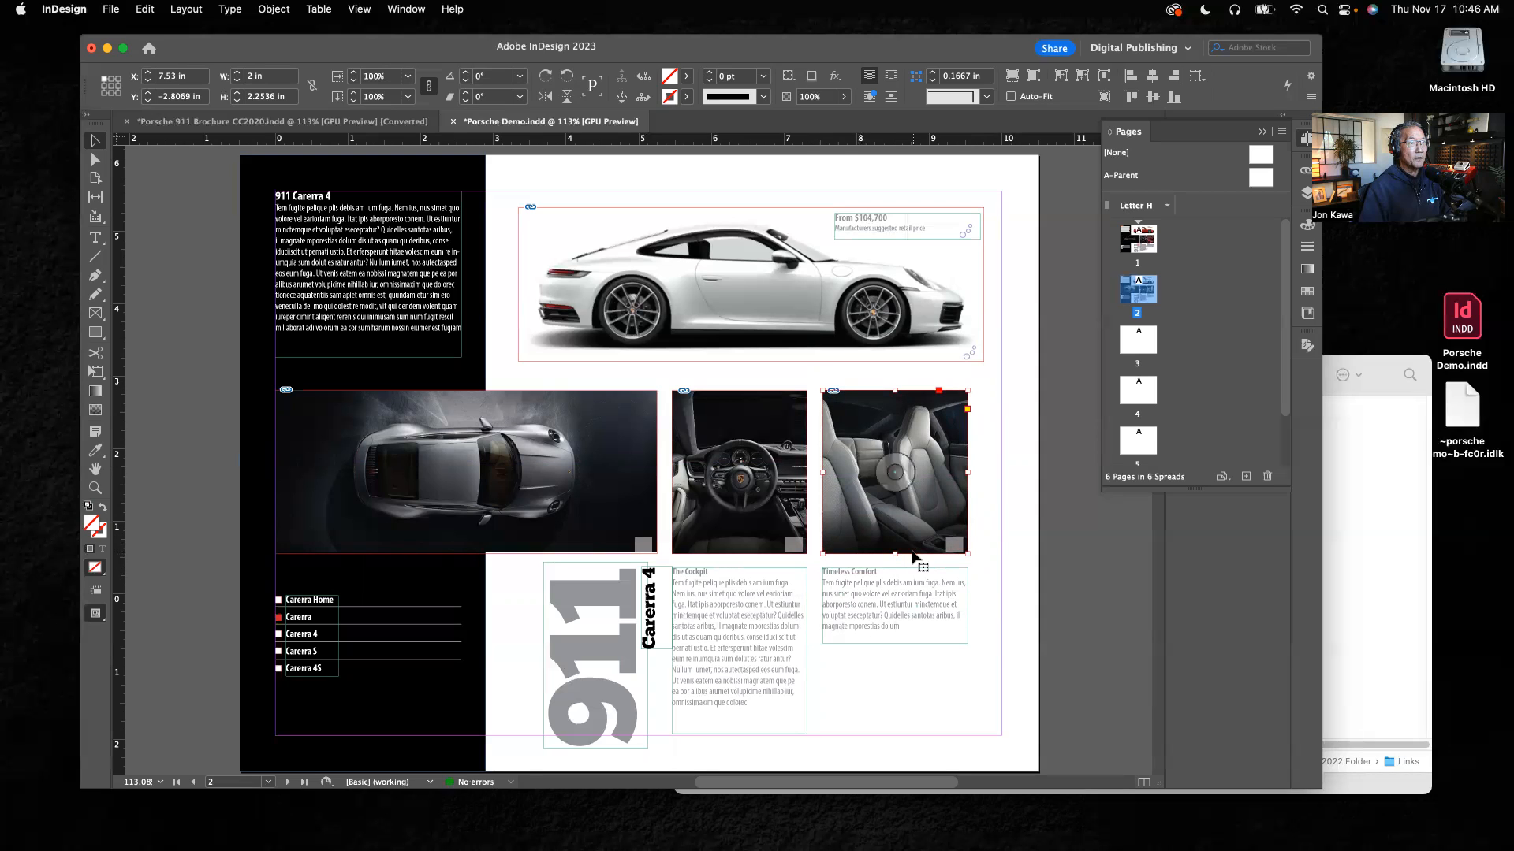
left_click(1013, 552)
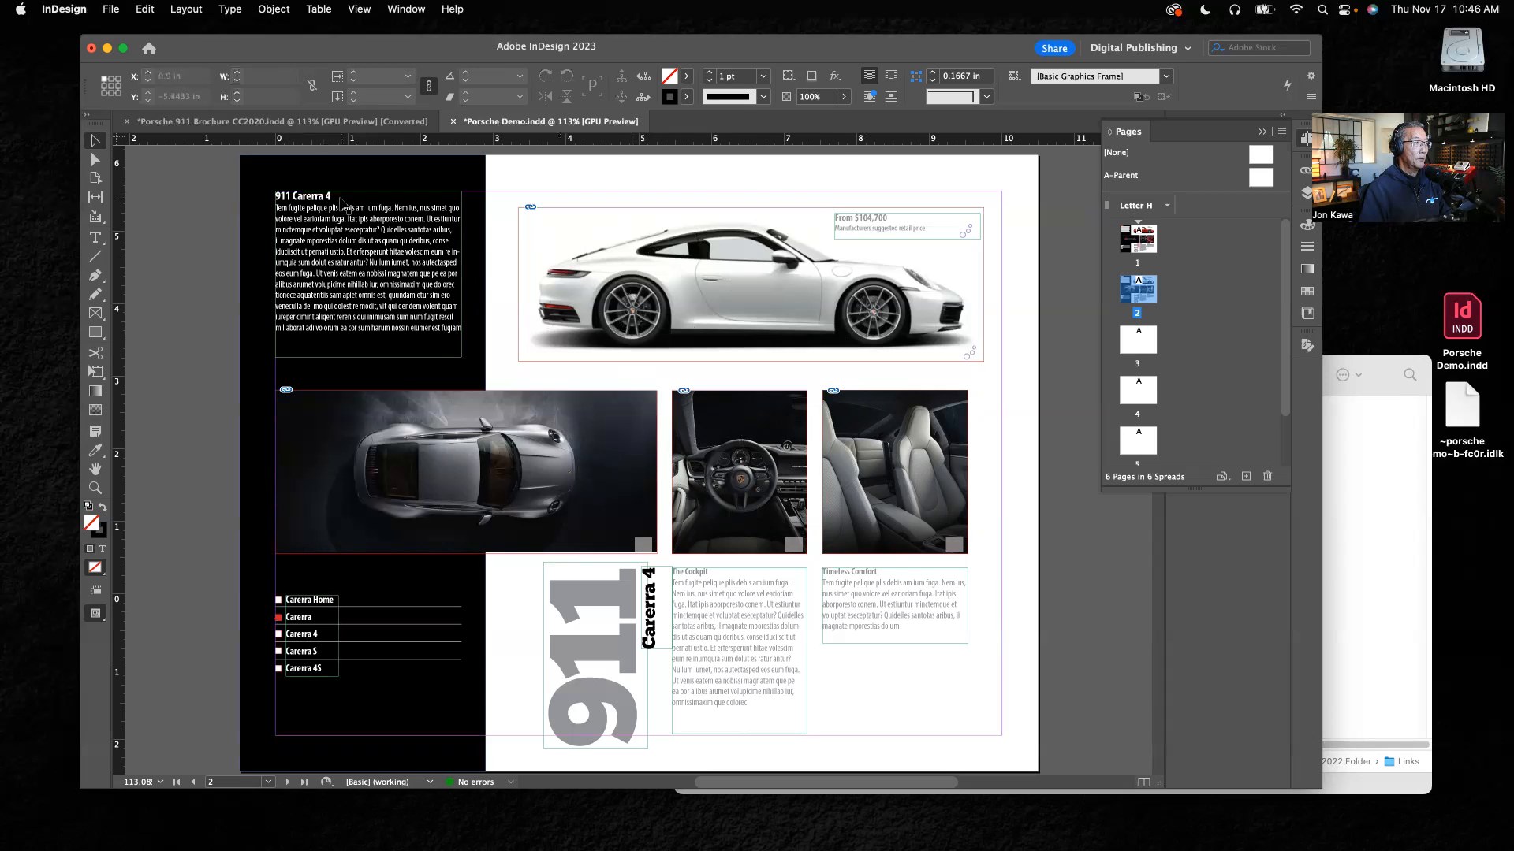
Step: Delete the Go To Page action from the square button beside Carerra 4 in the navigation list
left_click(278, 635)
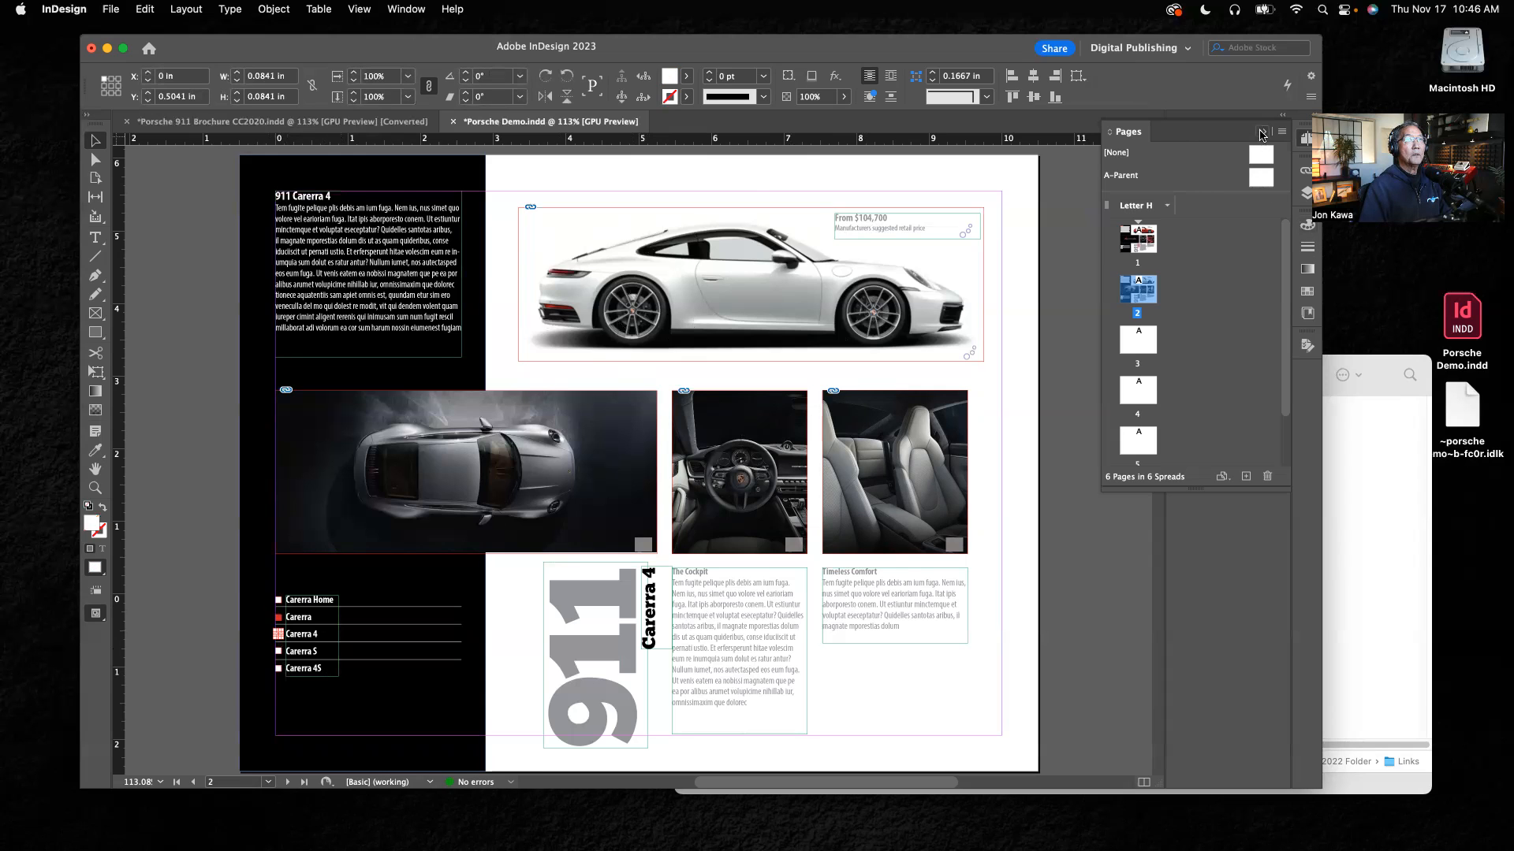
left_click(1263, 134)
left_click(1234, 269)
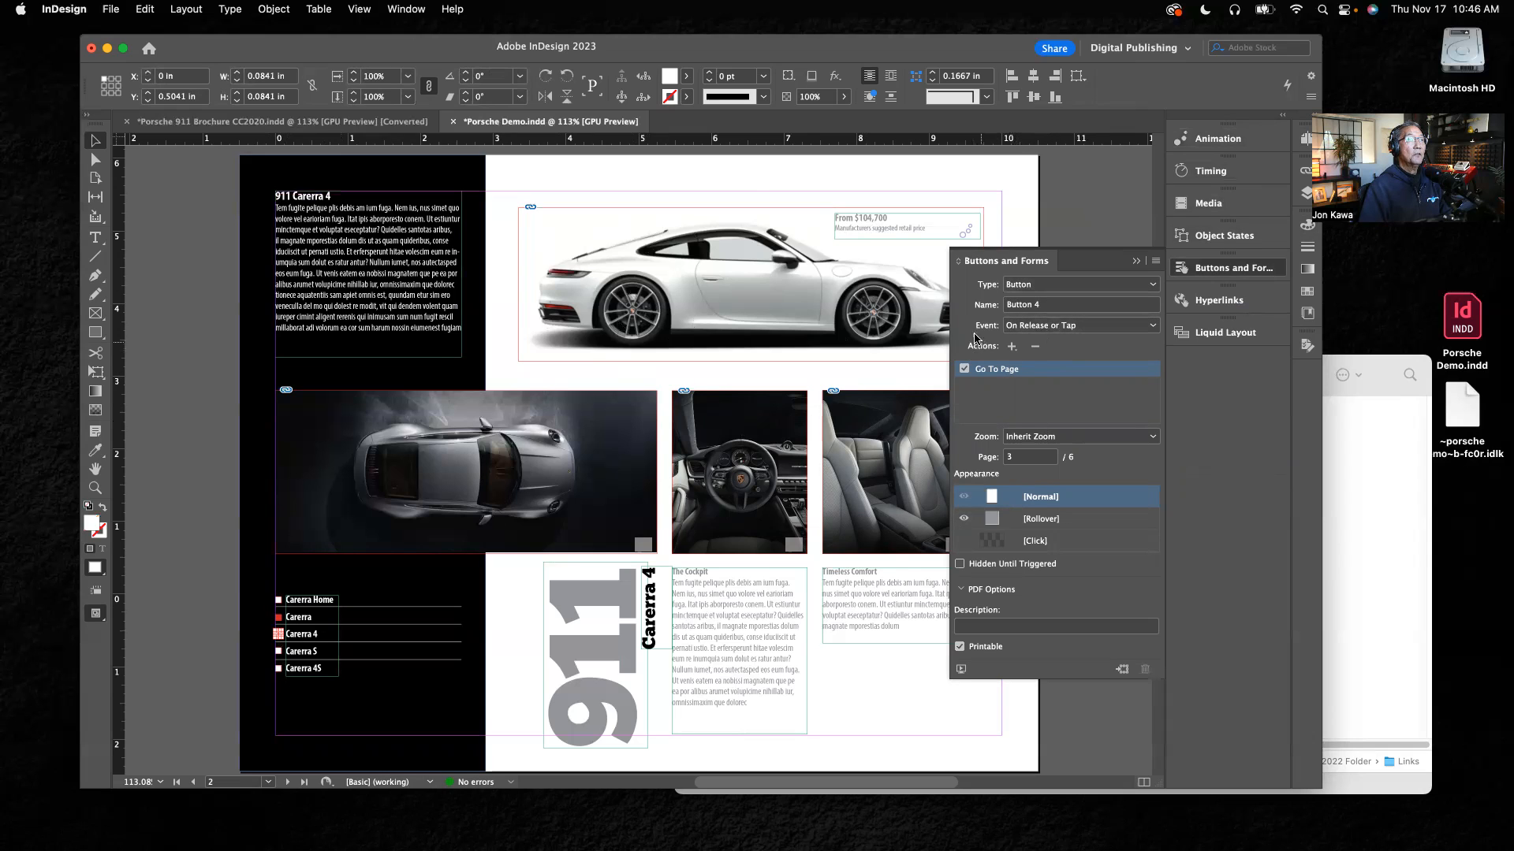
left_click(1036, 347)
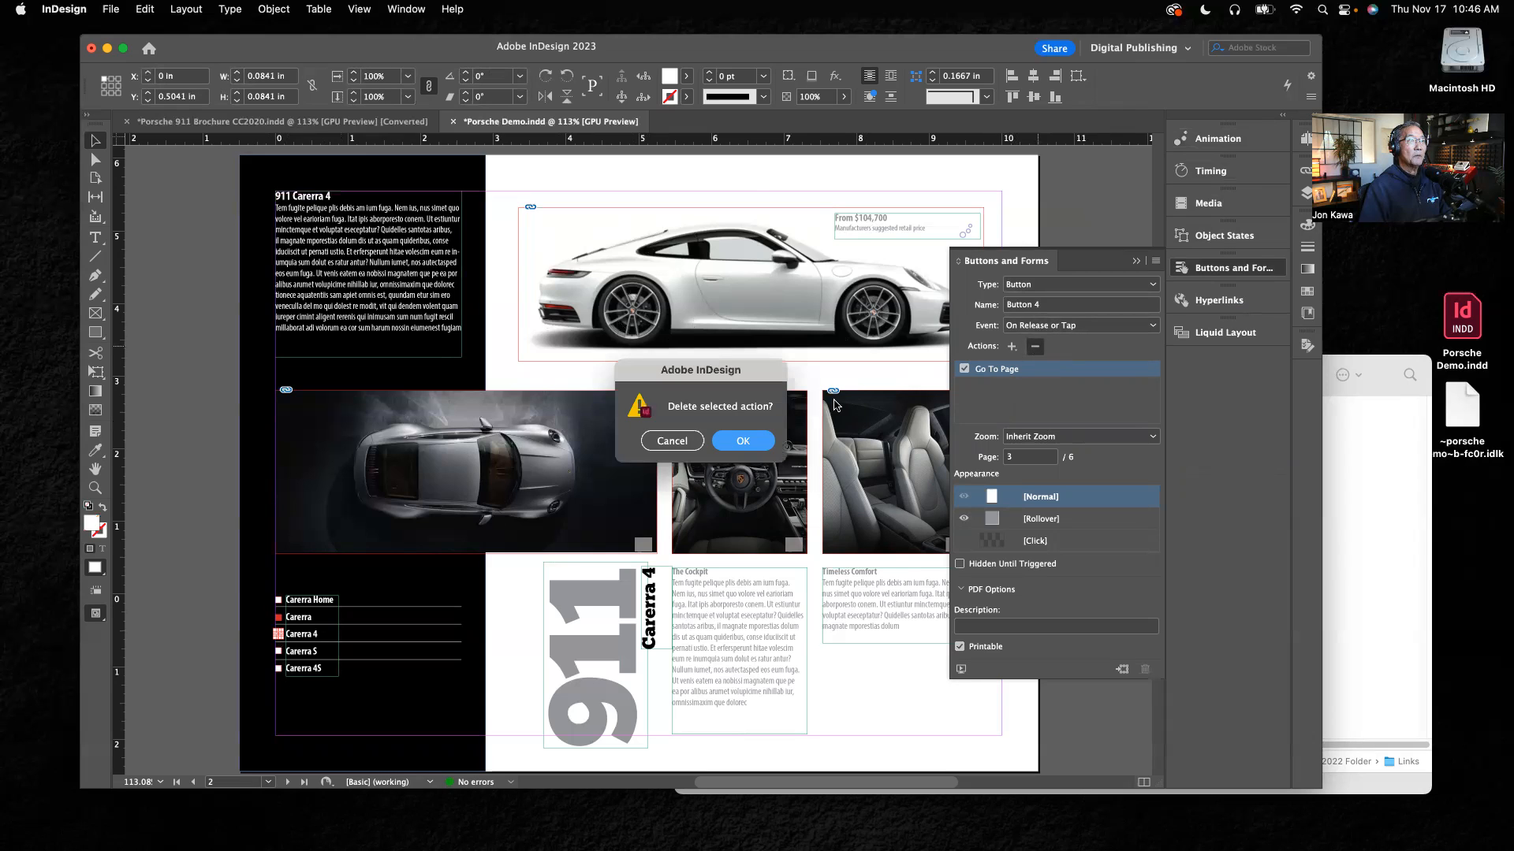
left_click(755, 446)
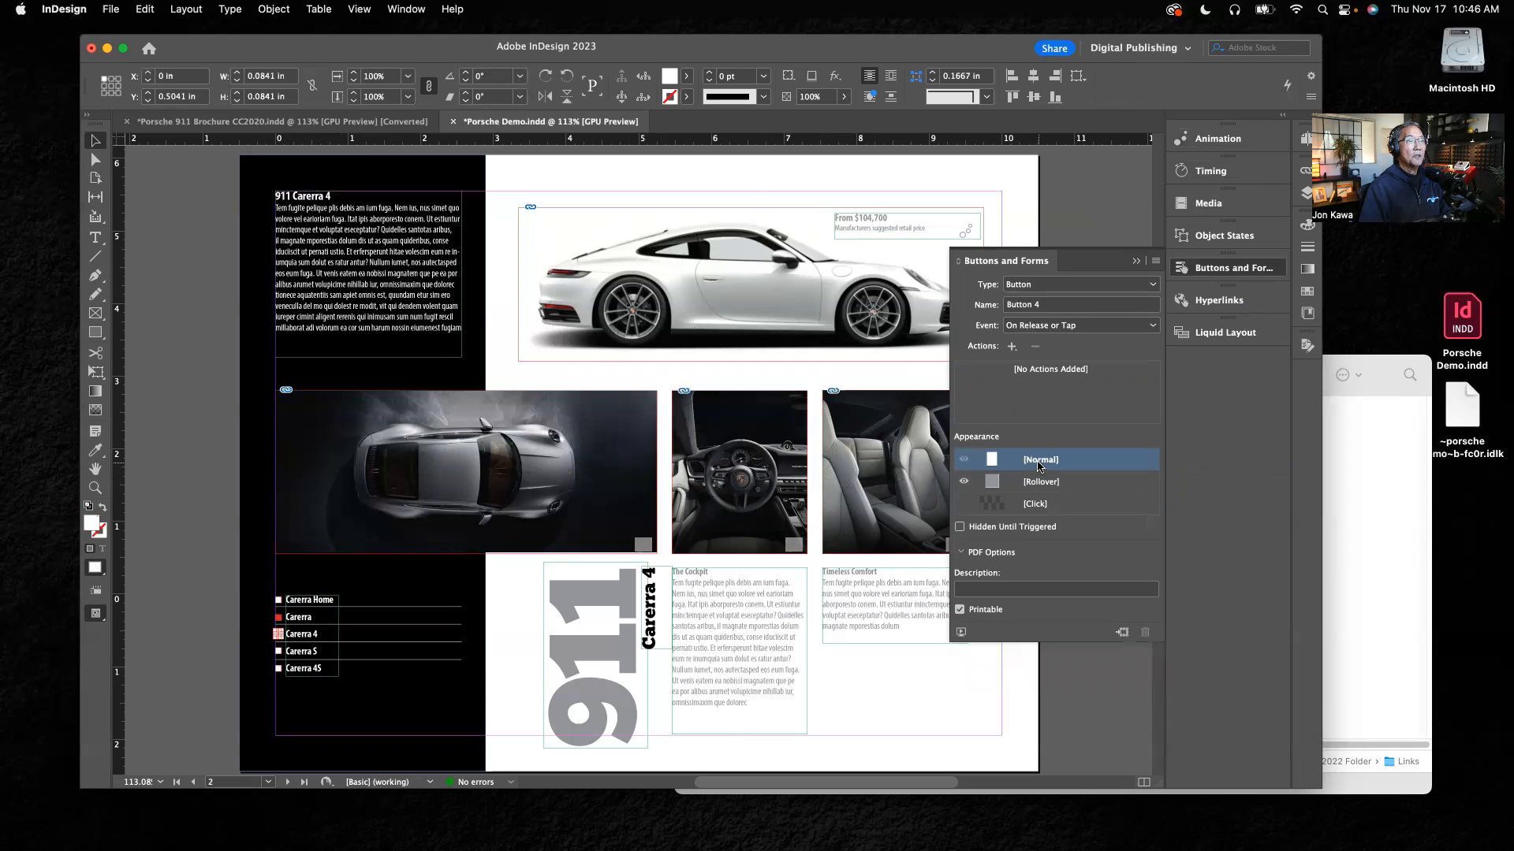
Step: Fill the Carerra 4 button with the red swatch C=15 M=100 Y=100 K=0, turn off its Rollover appearance, and deselect it
left_click(1307, 292)
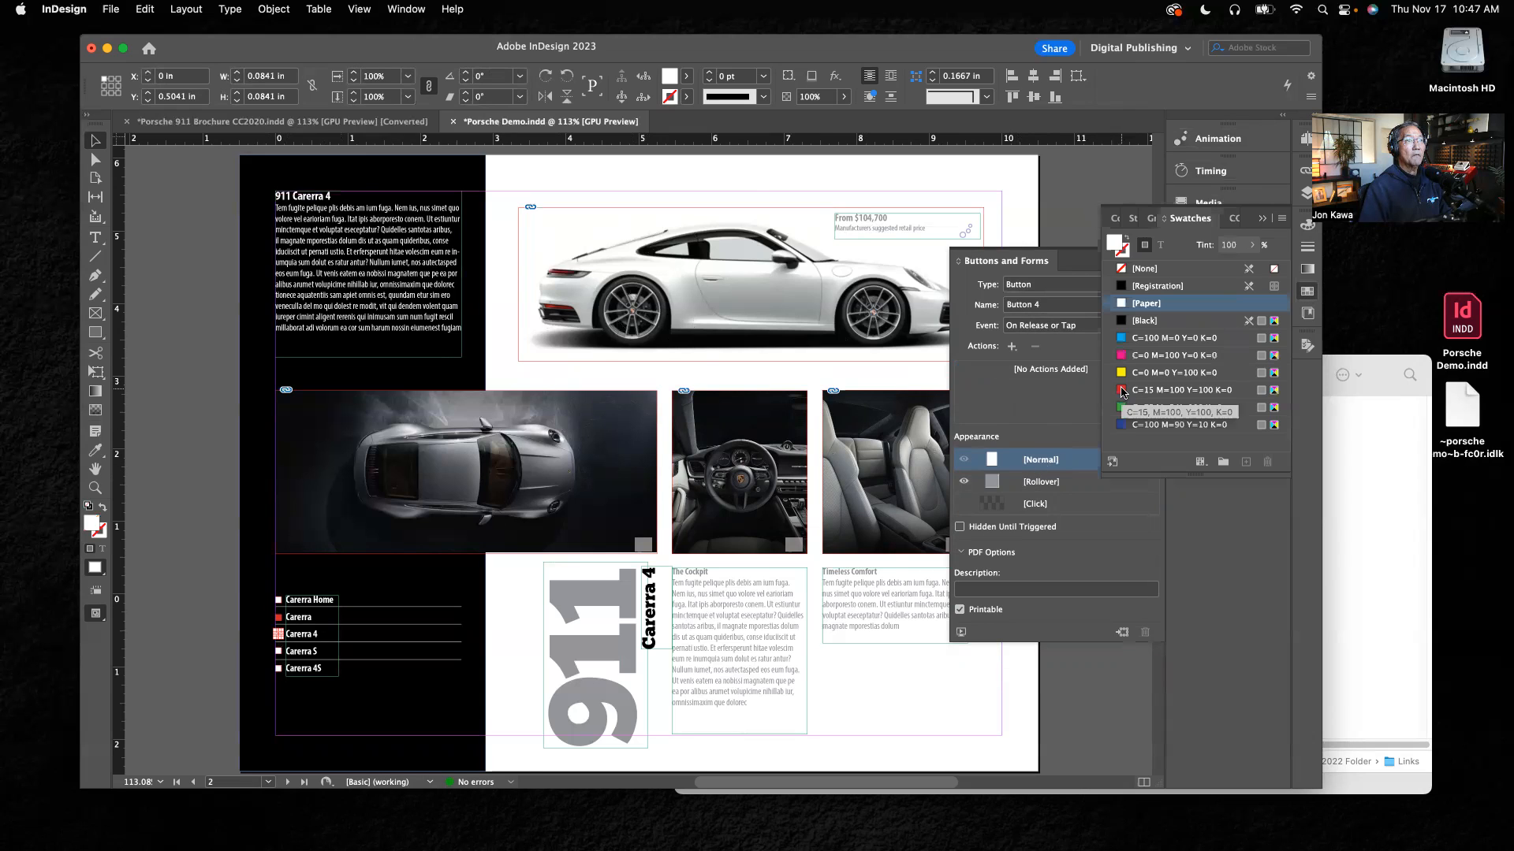
left_click(1122, 391)
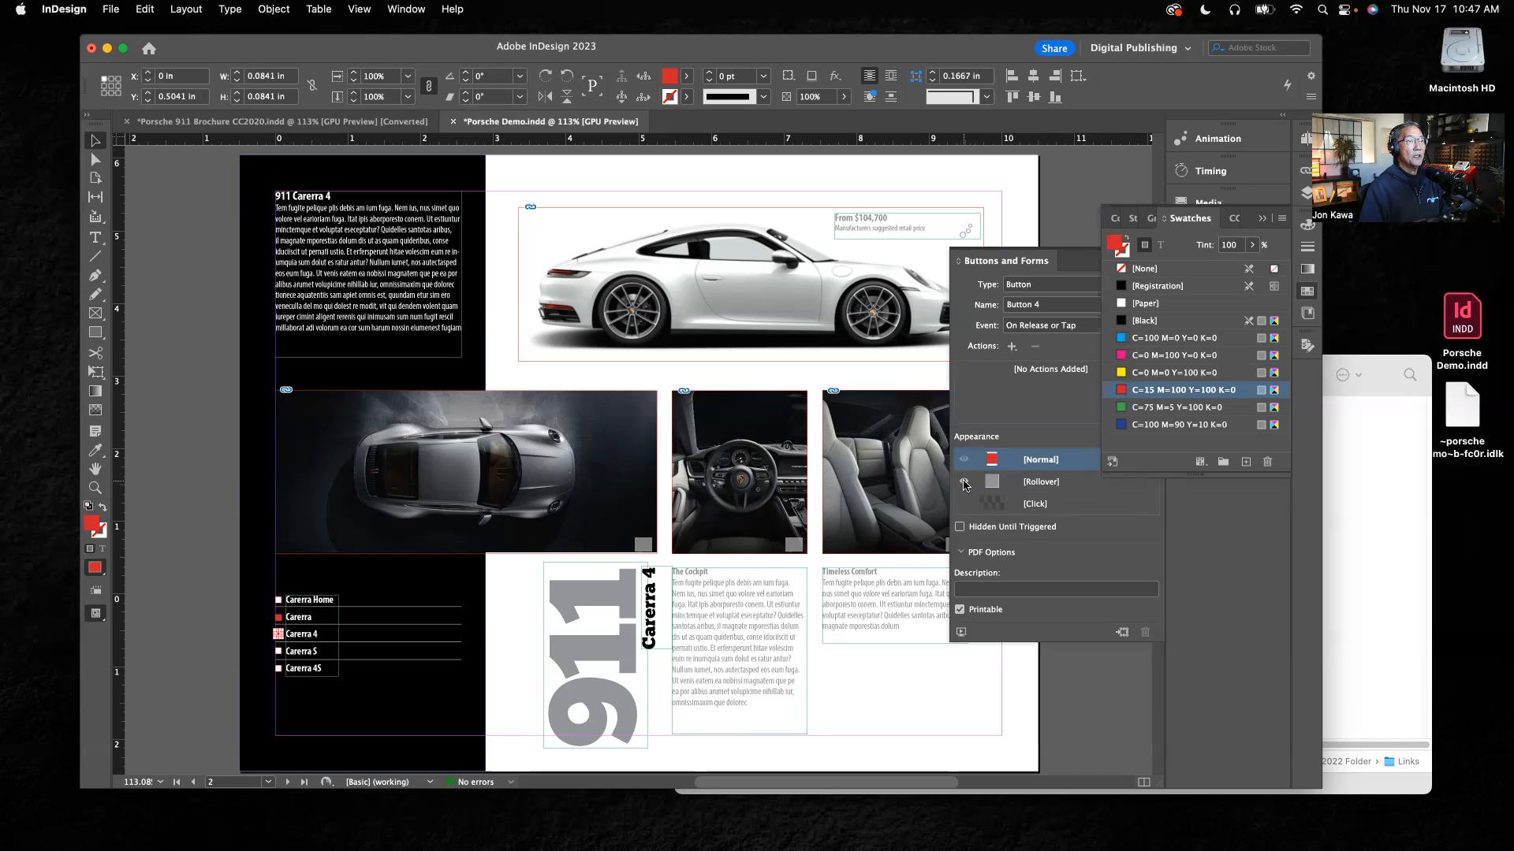
left_click(963, 482)
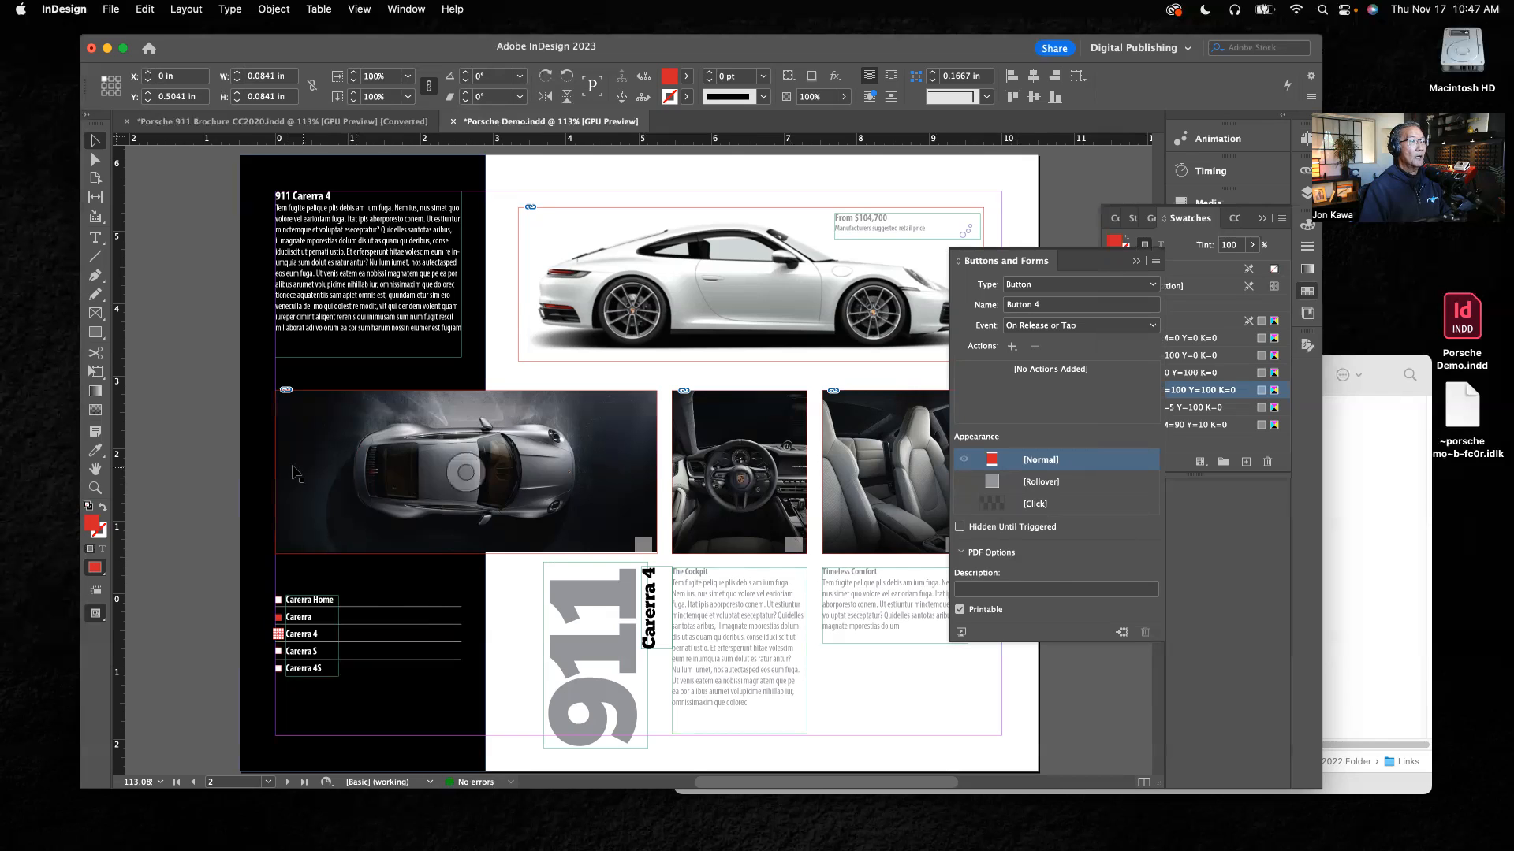
left_click(196, 461)
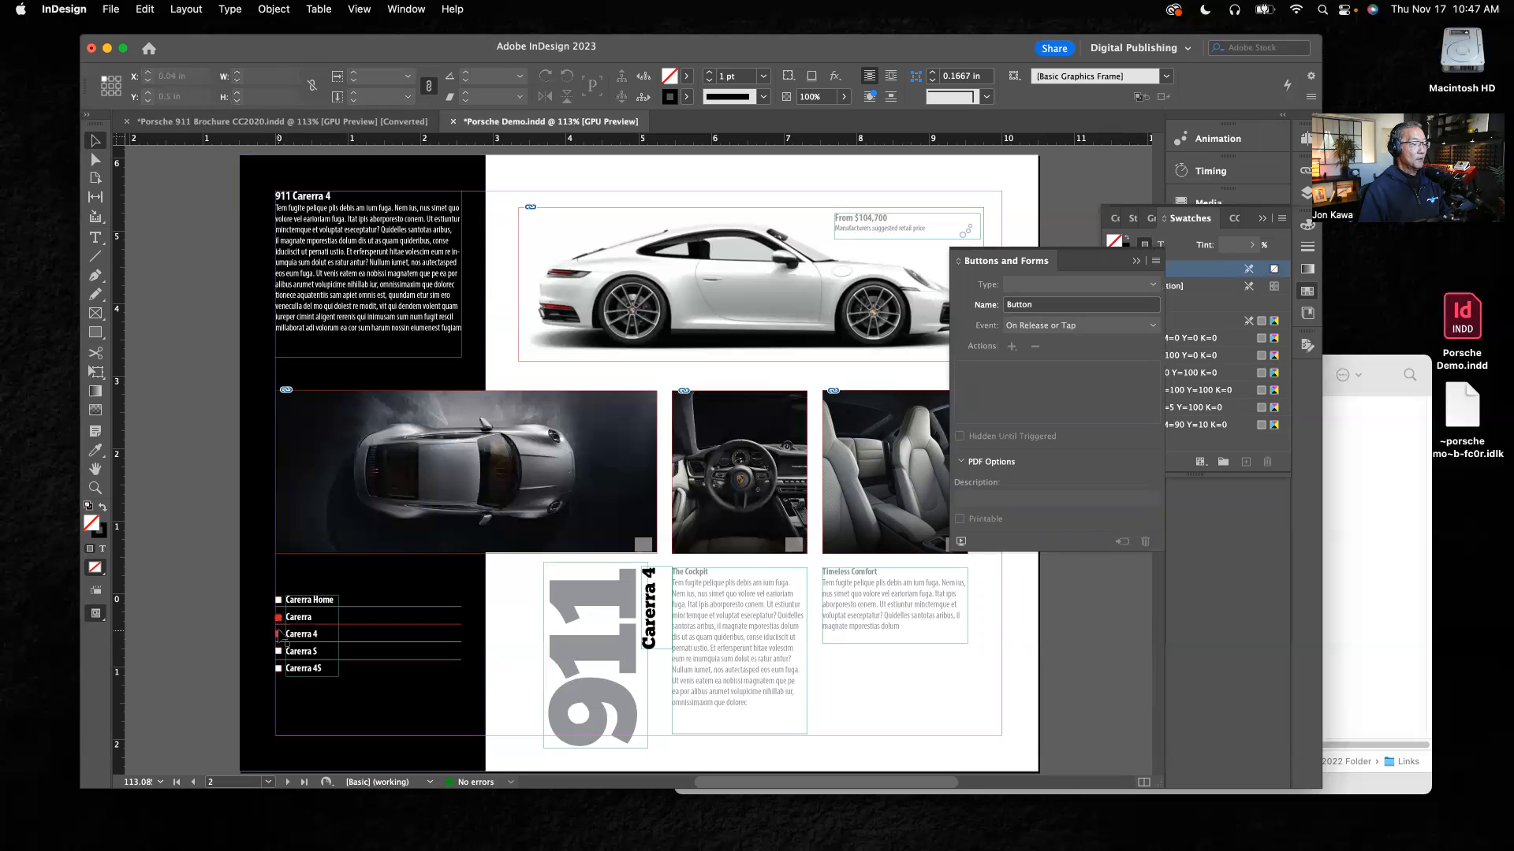
Step: Add a Go To Page action on release or tap to the red square button beside Carerra
left_click_drag(309, 636, 449, 717)
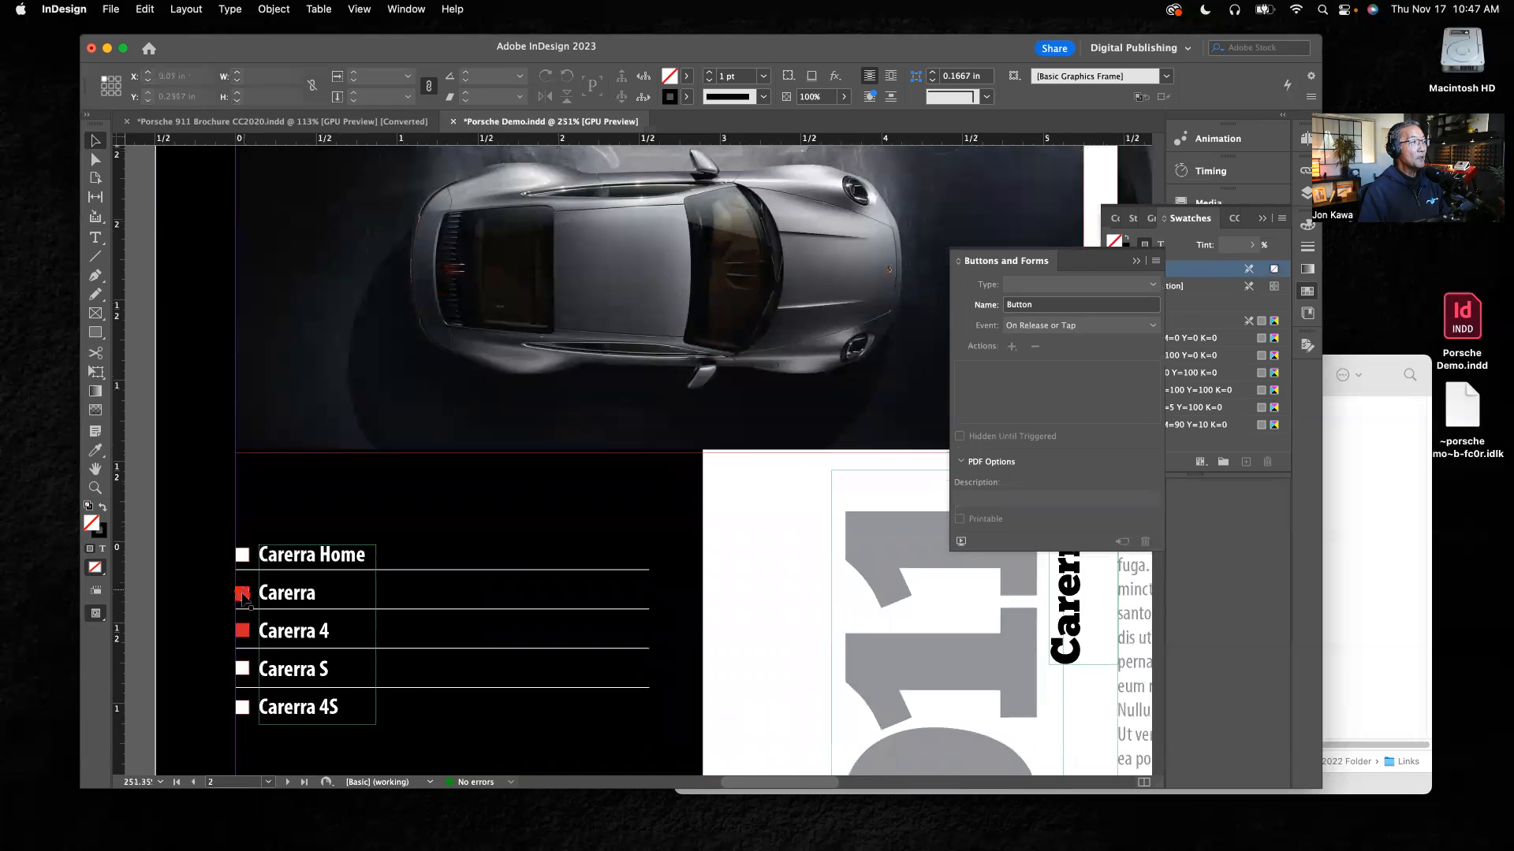
left_click(243, 596)
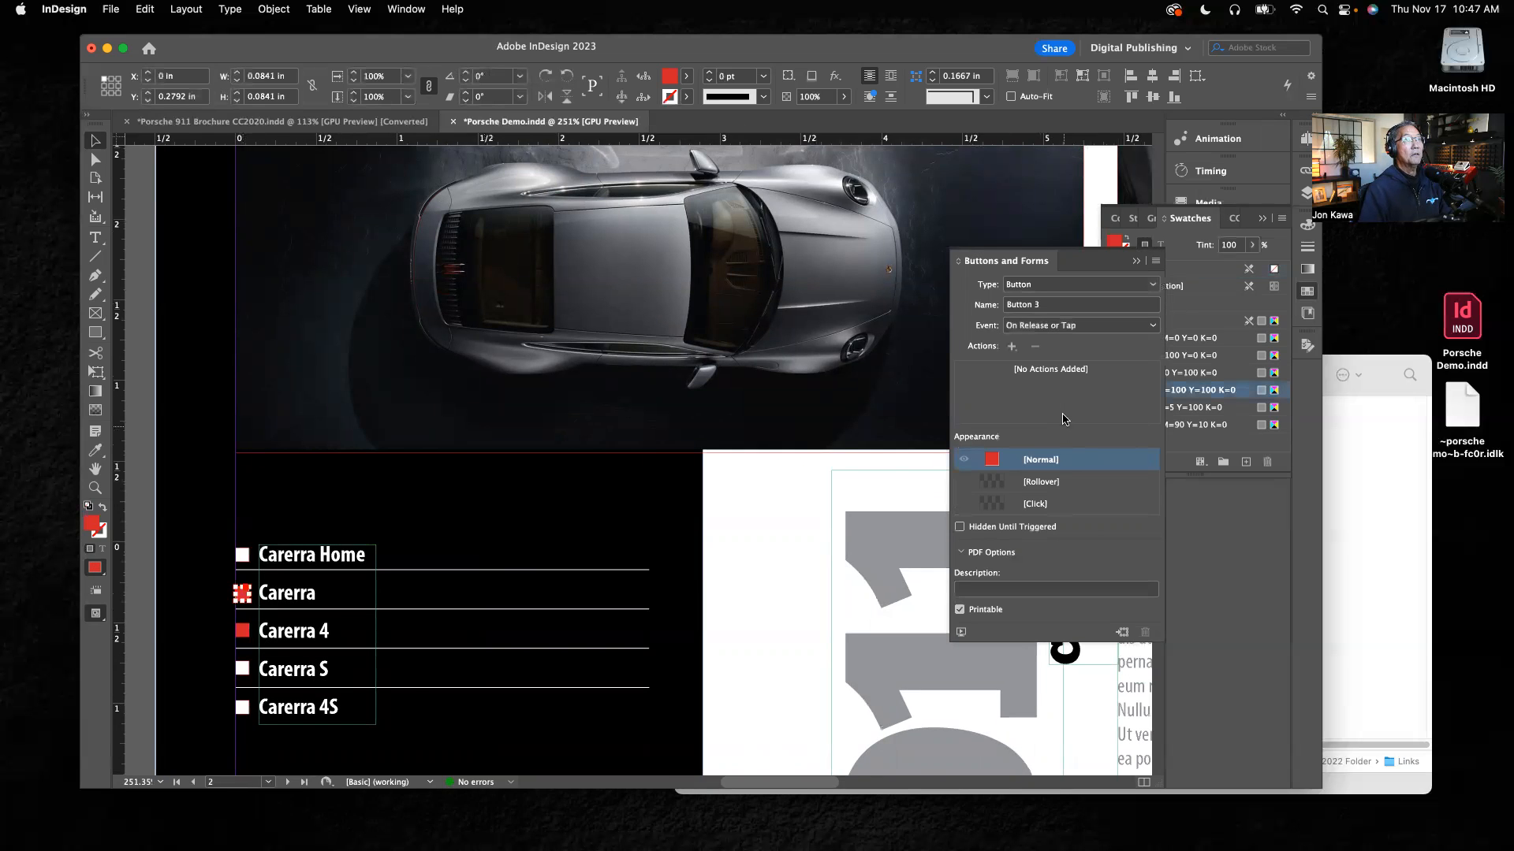
left_click(1013, 347)
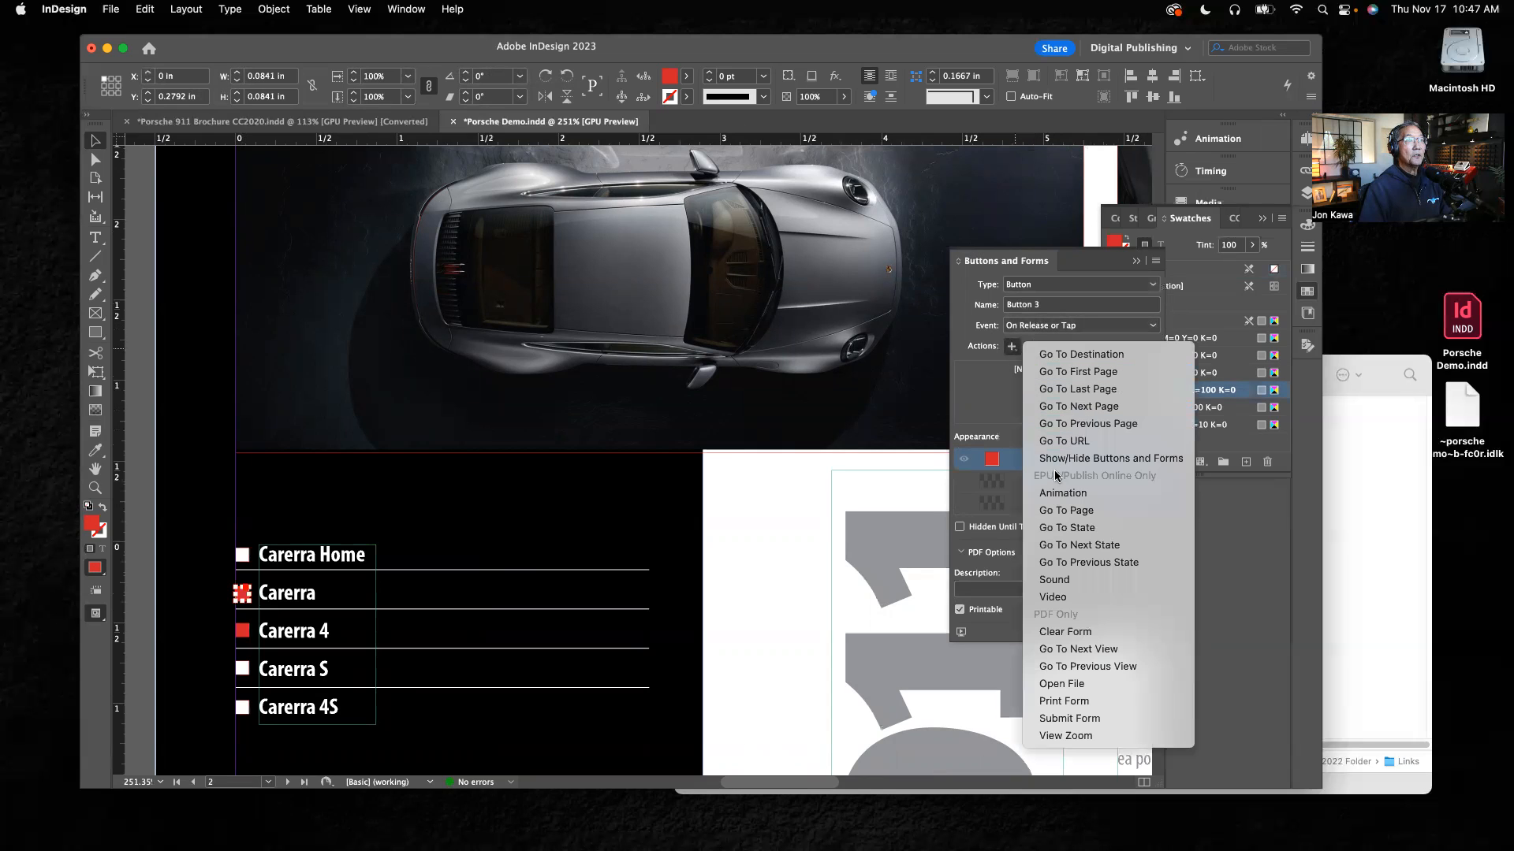
left_click(1066, 510)
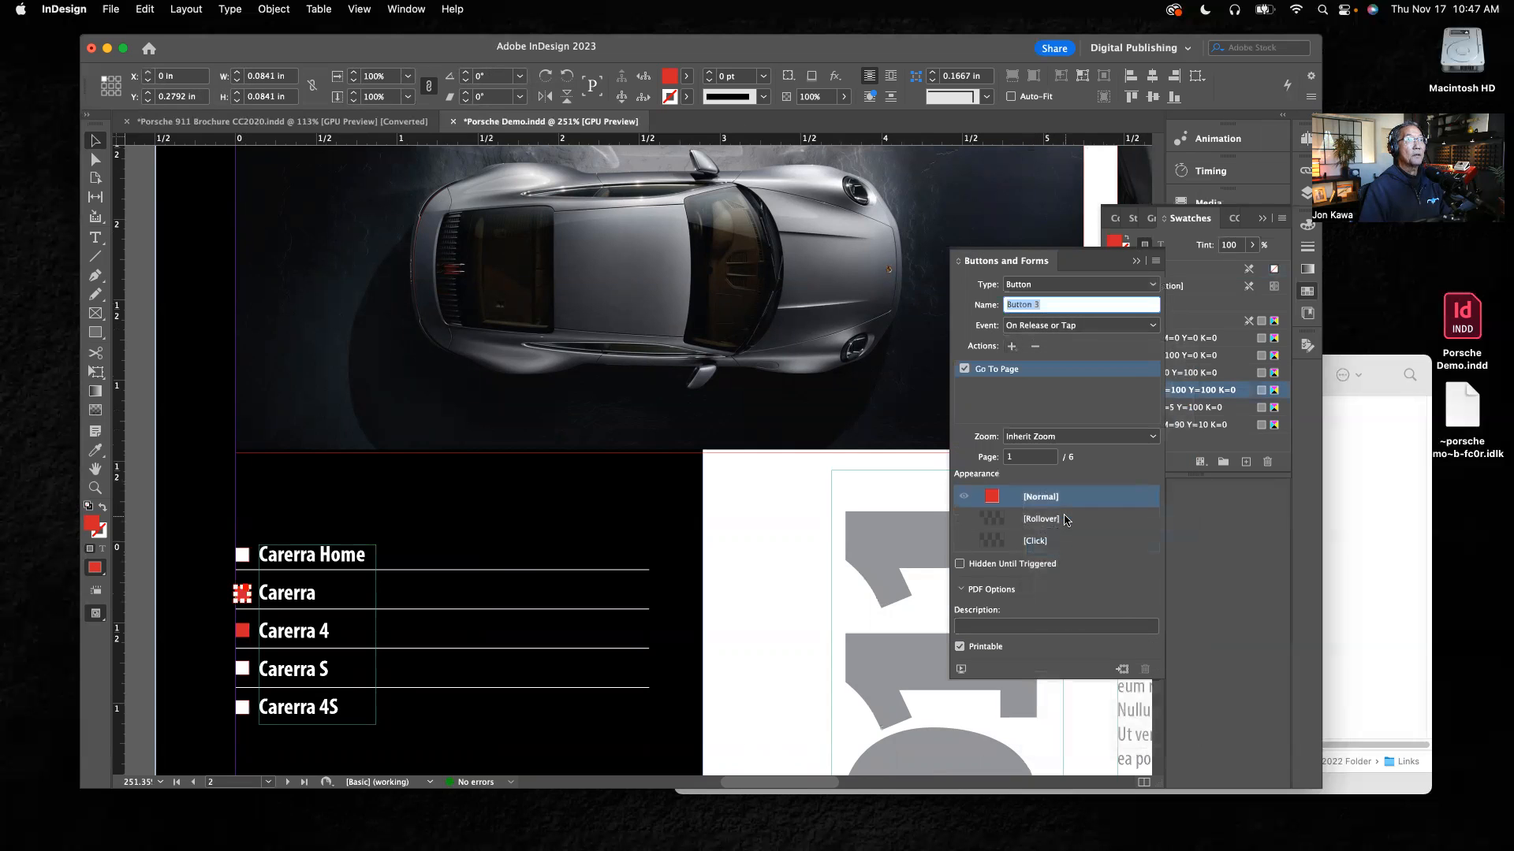
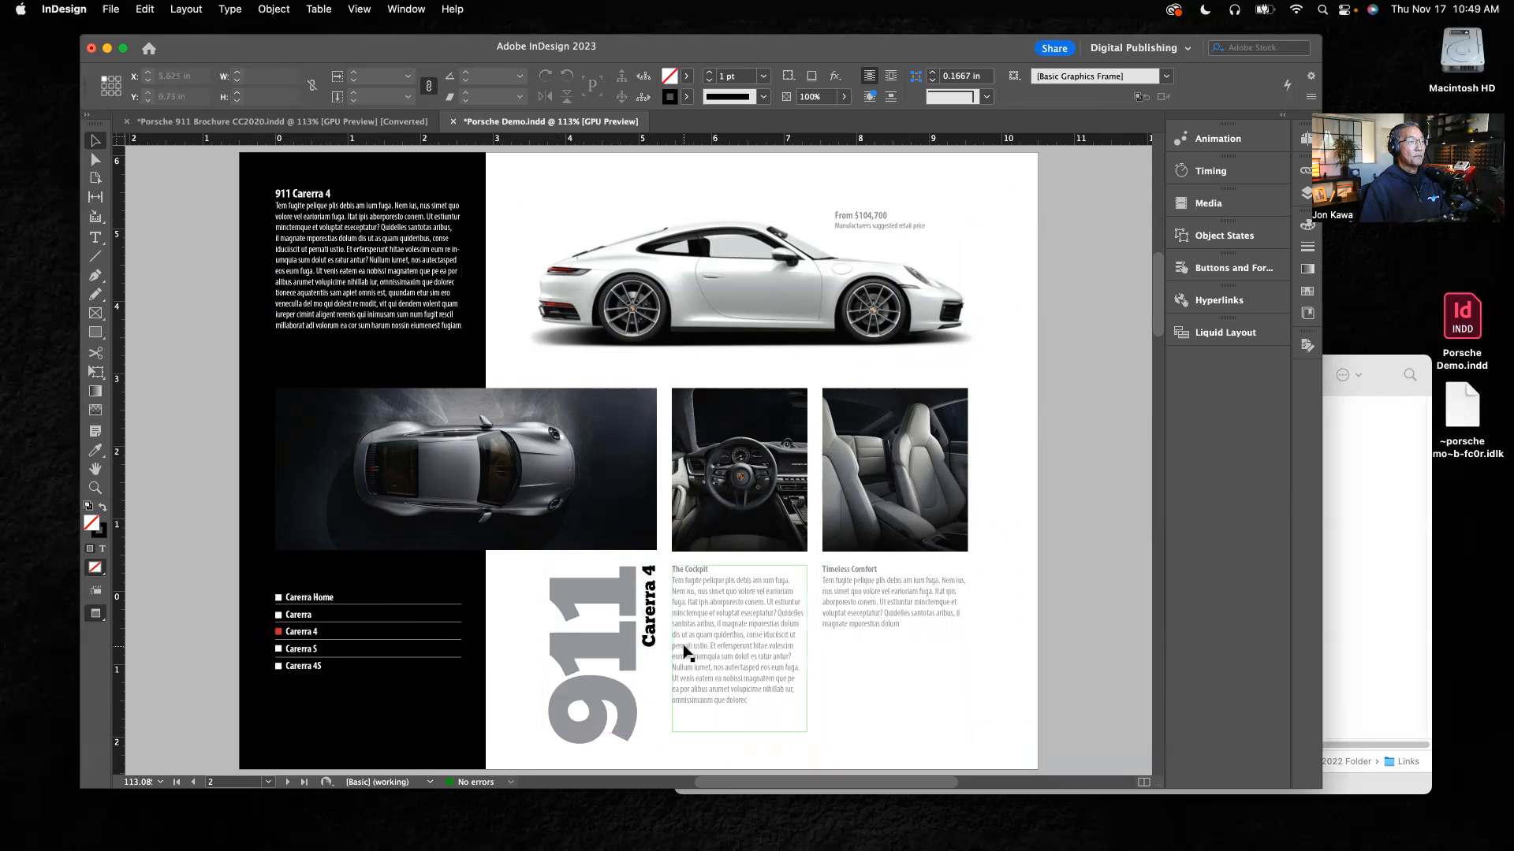
Step: Preview the whole document's EPUB interactivity and test the navigation button beside Carerra 4 on the Carerra page
left_click(1234, 145)
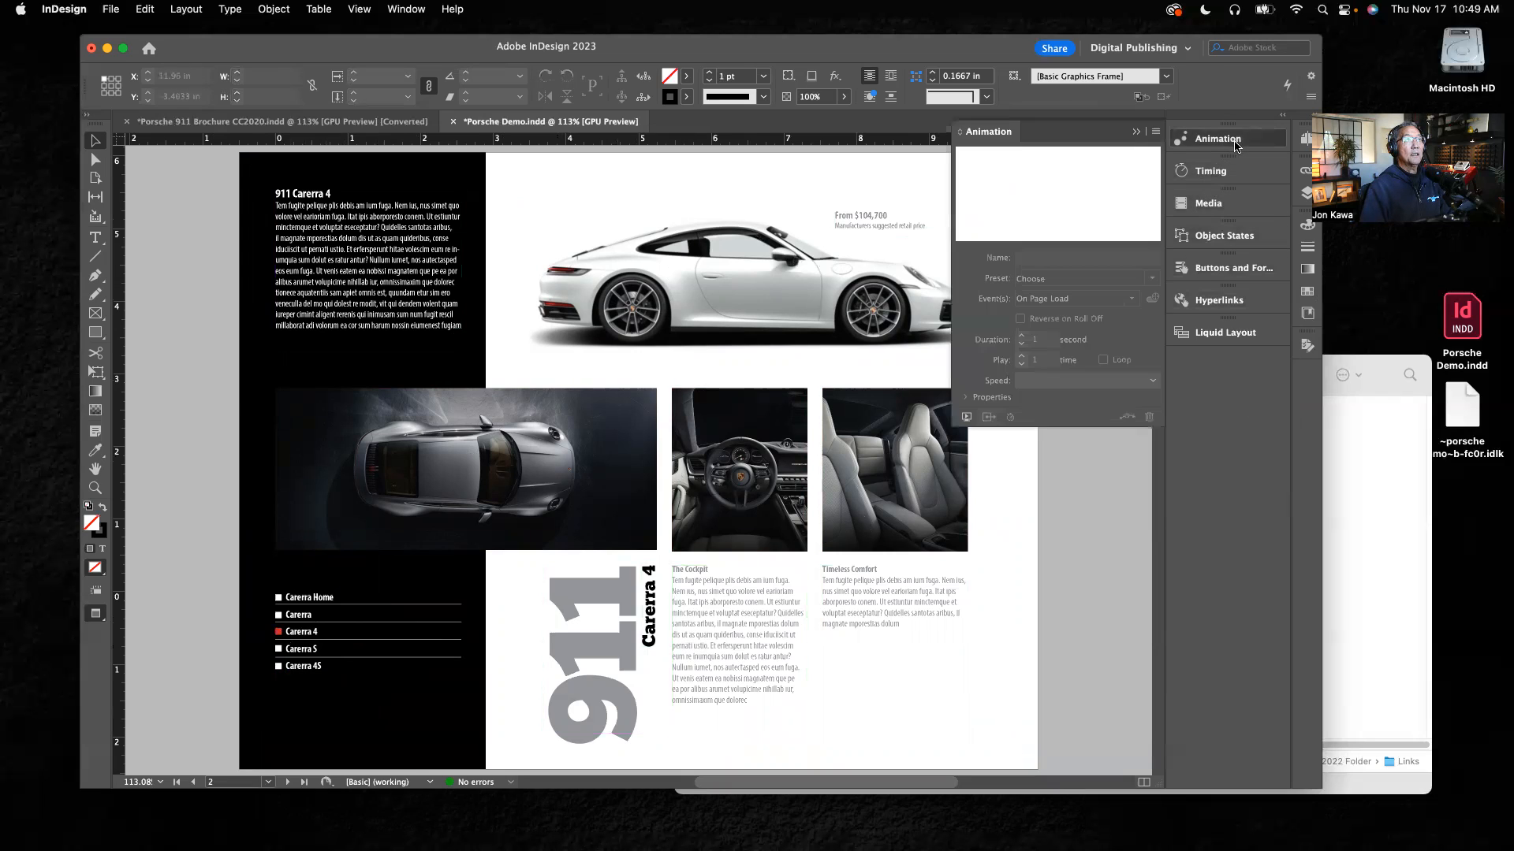
left_click(966, 418)
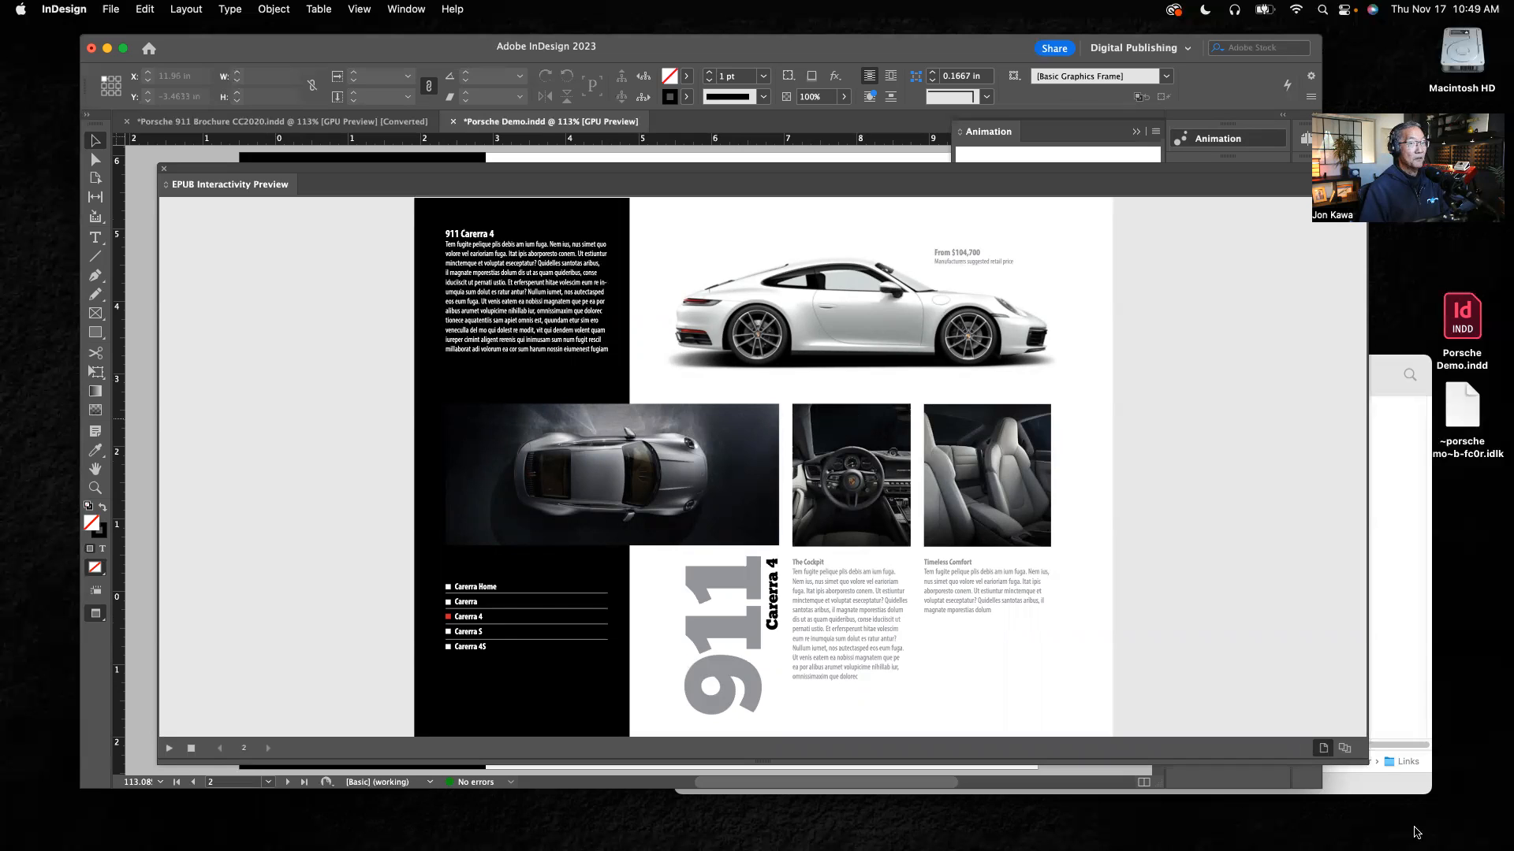
left_click(1346, 749)
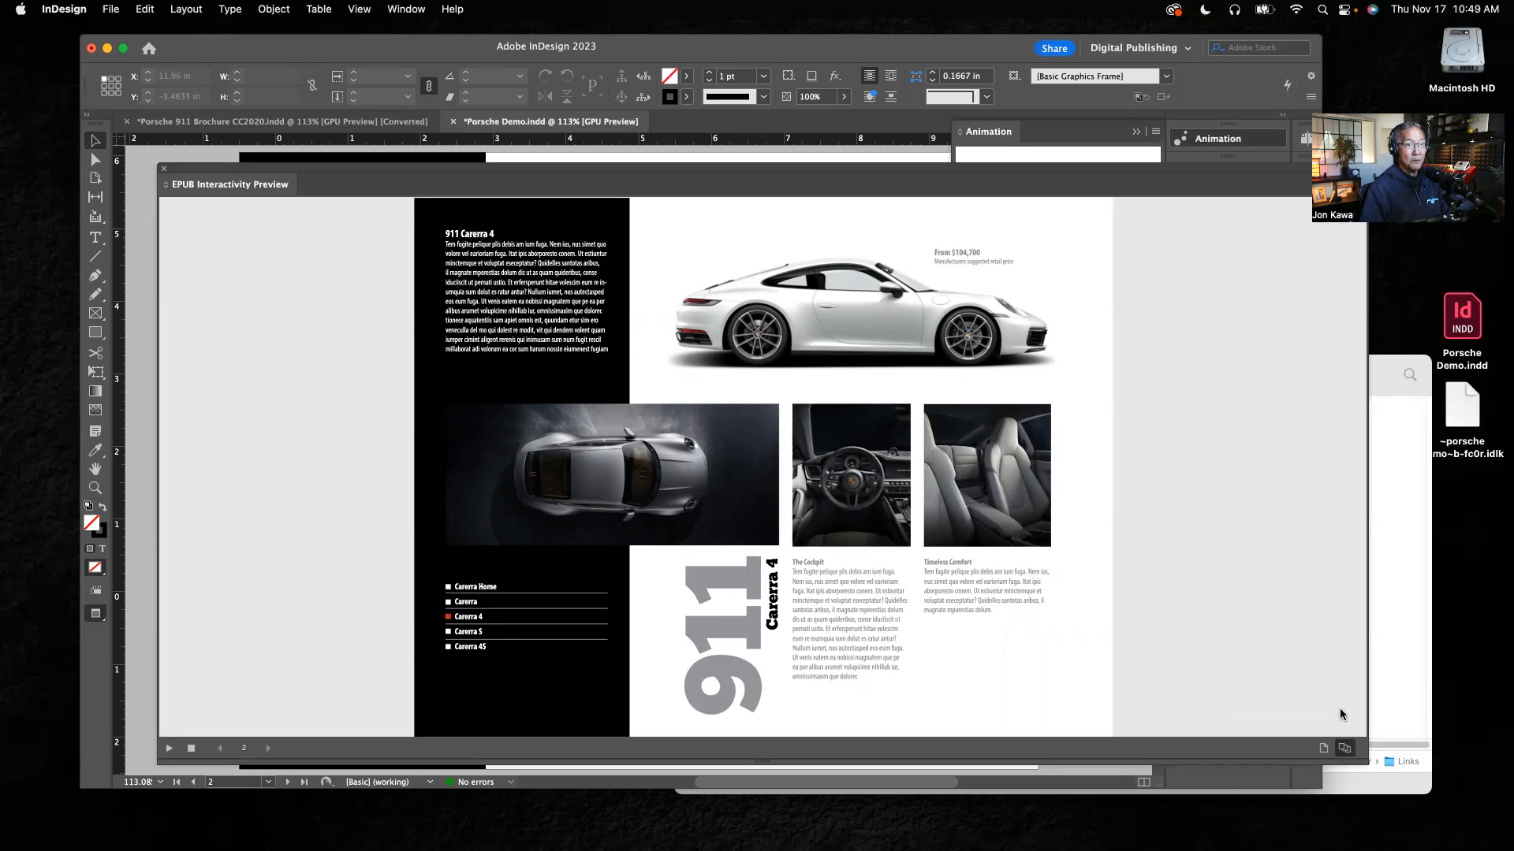
left_click(167, 750)
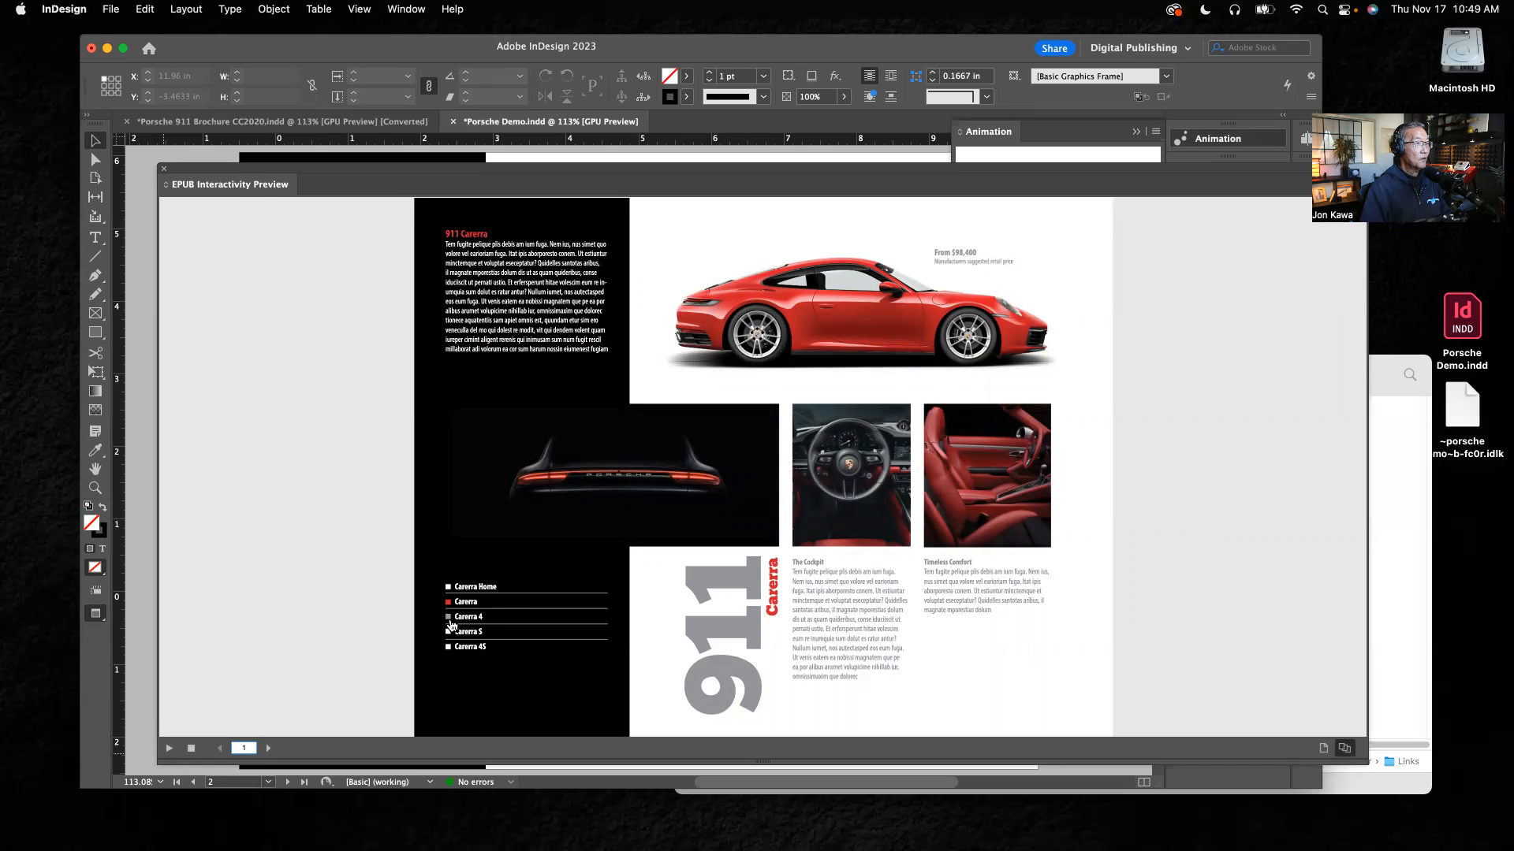
left_click(449, 619)
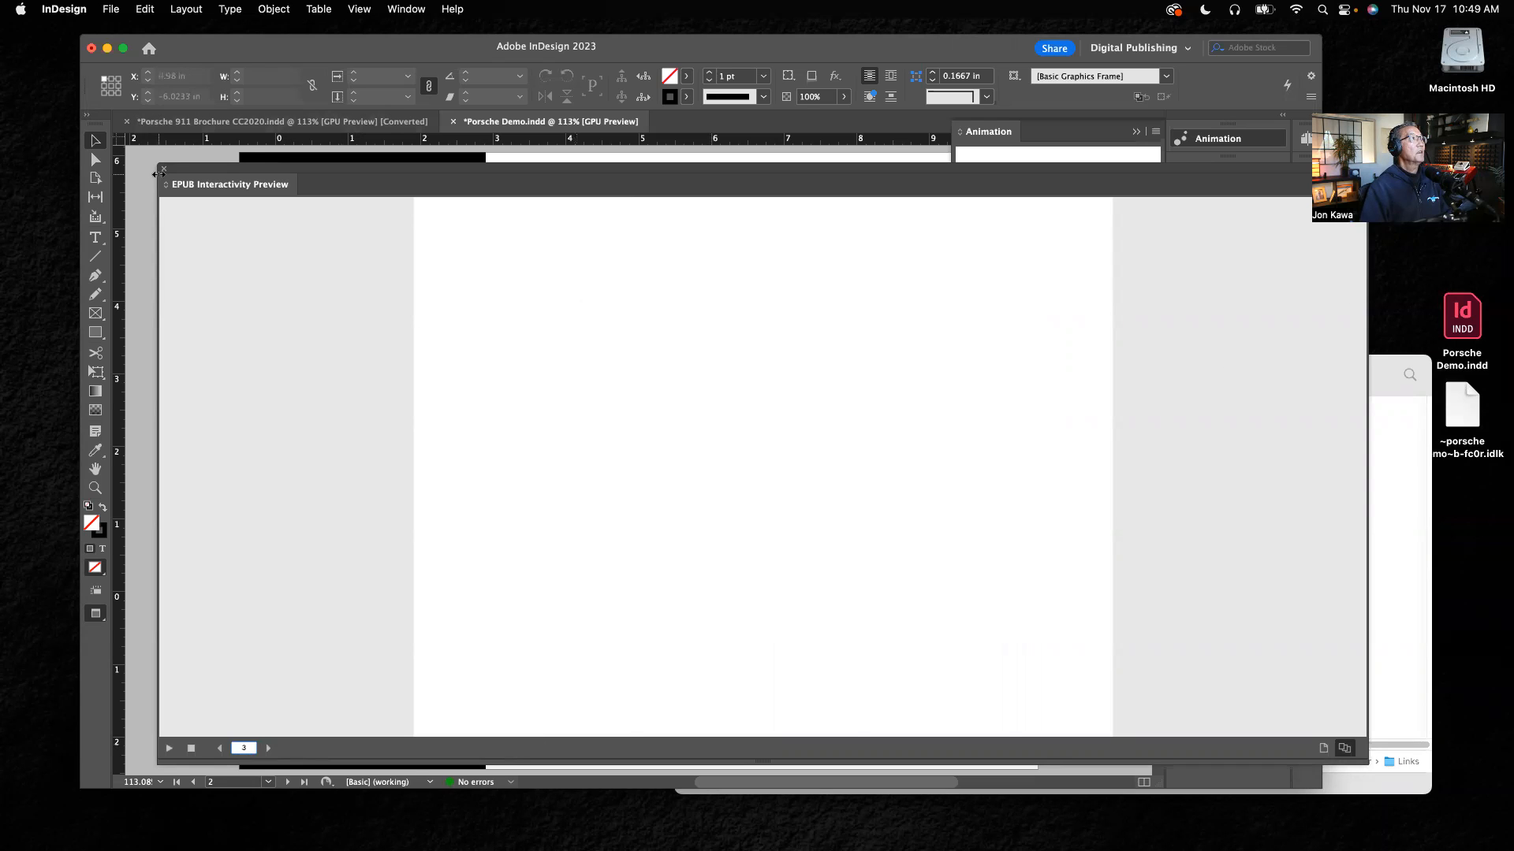
left_click(163, 170)
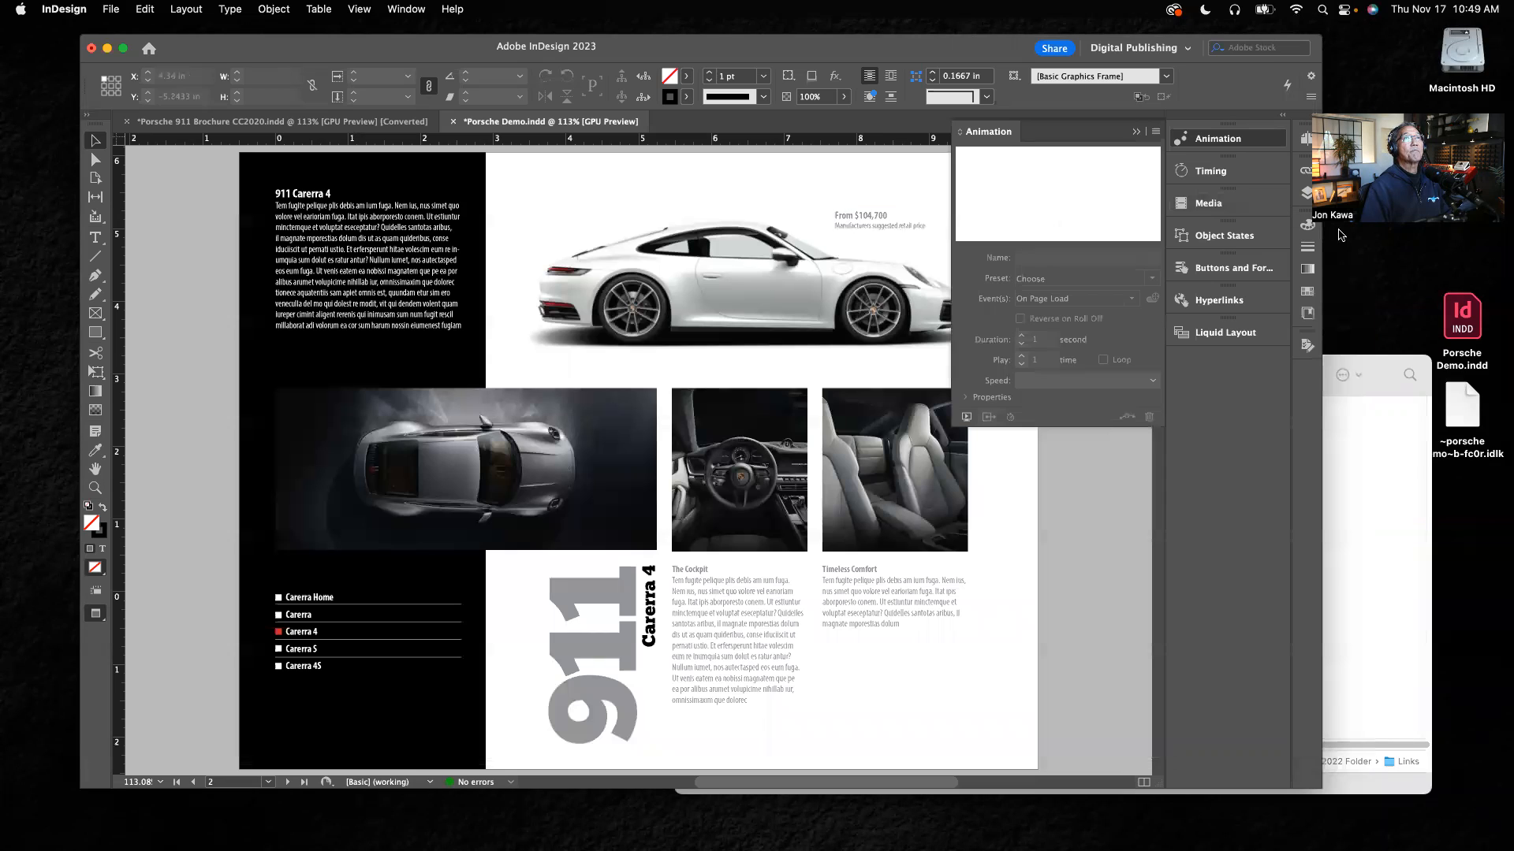
Step: Check the Go To Page action of the button beside Carerra on page 2
left_click(1307, 140)
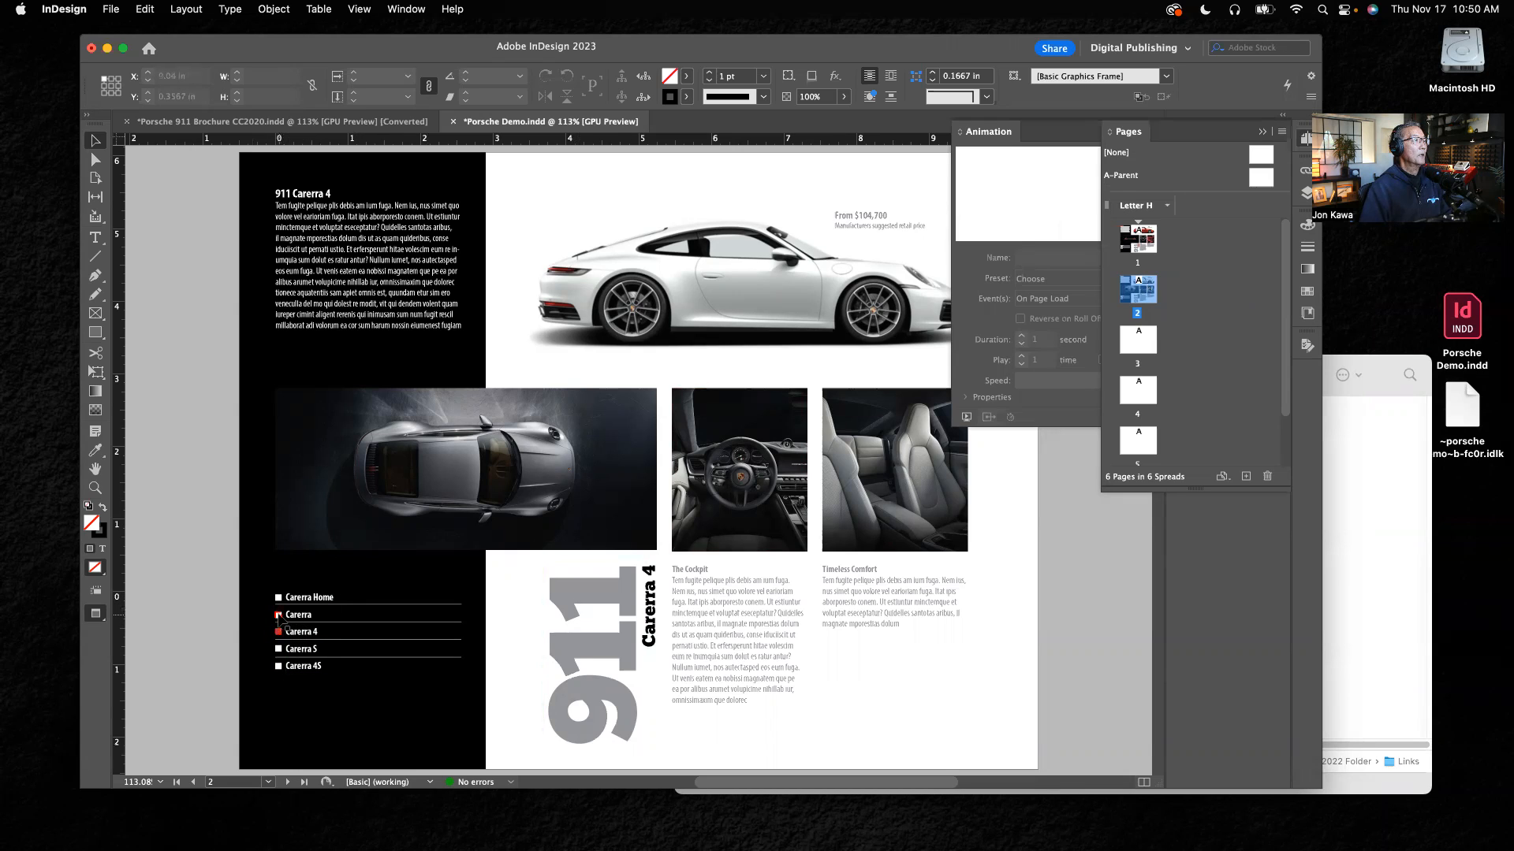
left_click(278, 615)
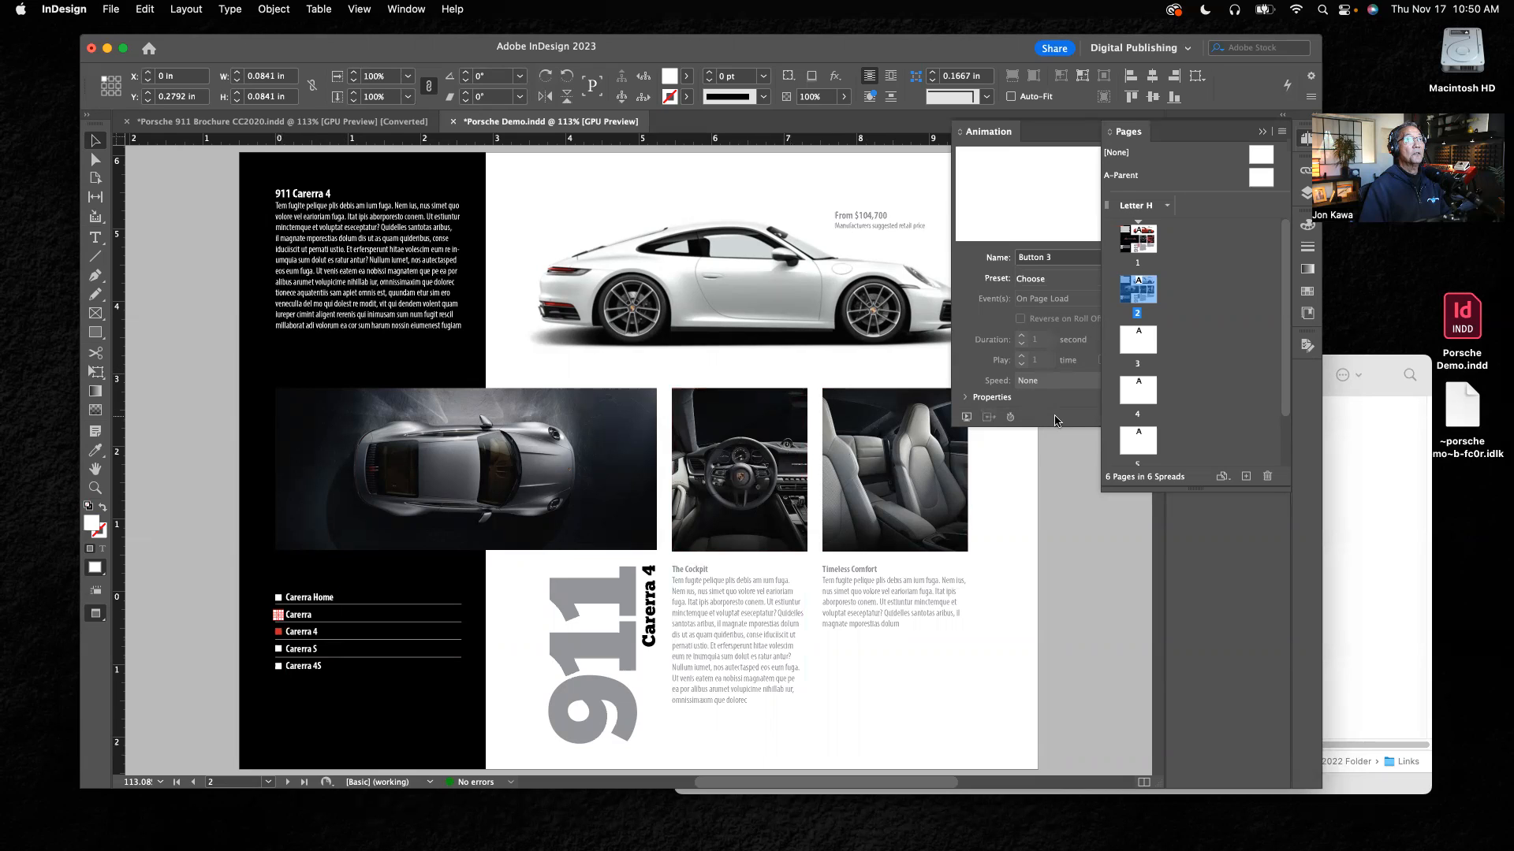
left_click(1263, 133)
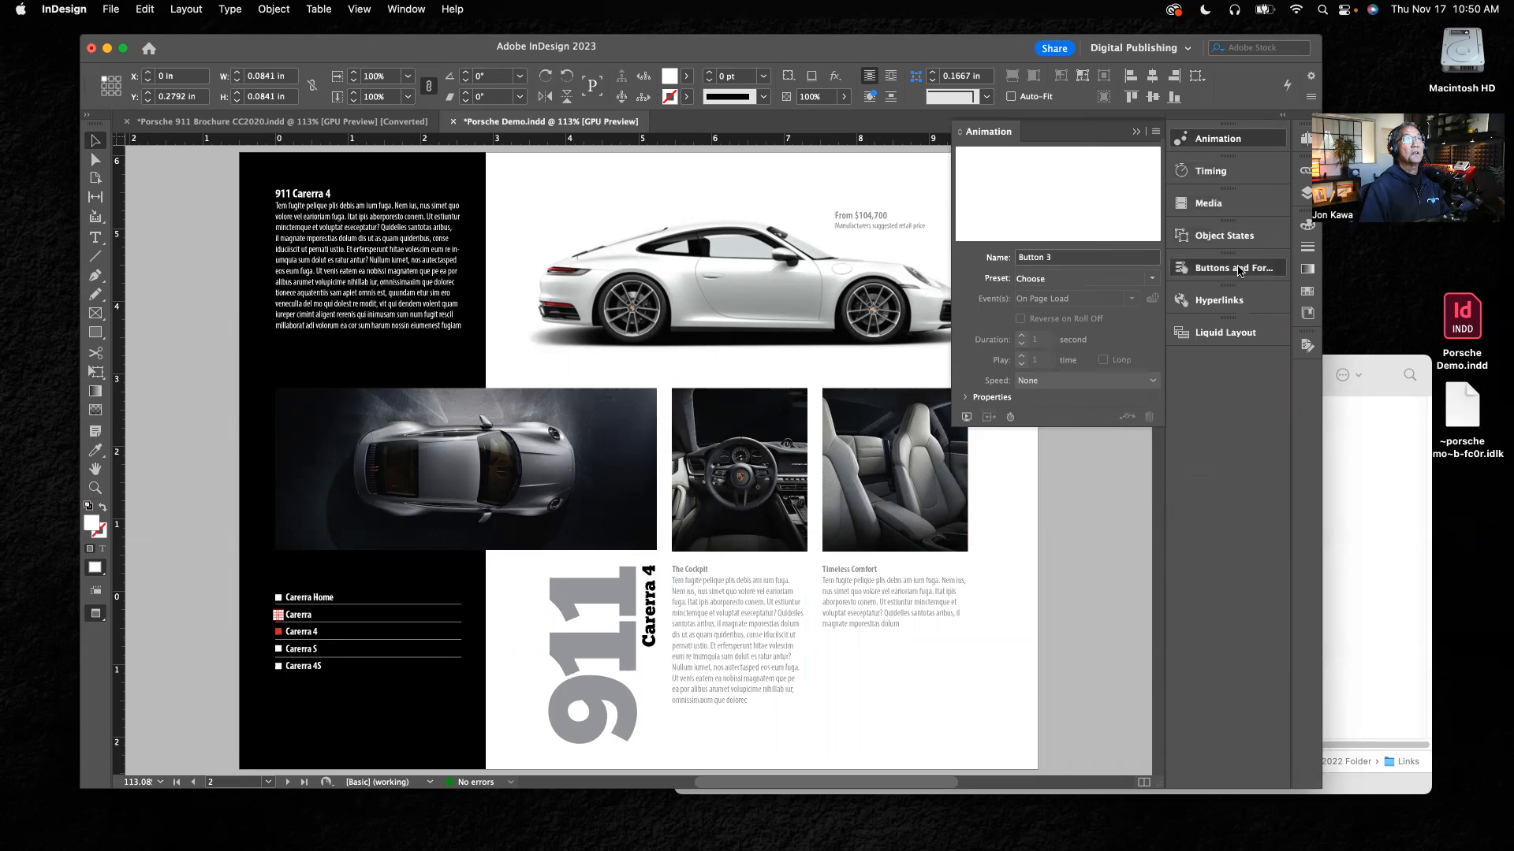
left_click(1234, 269)
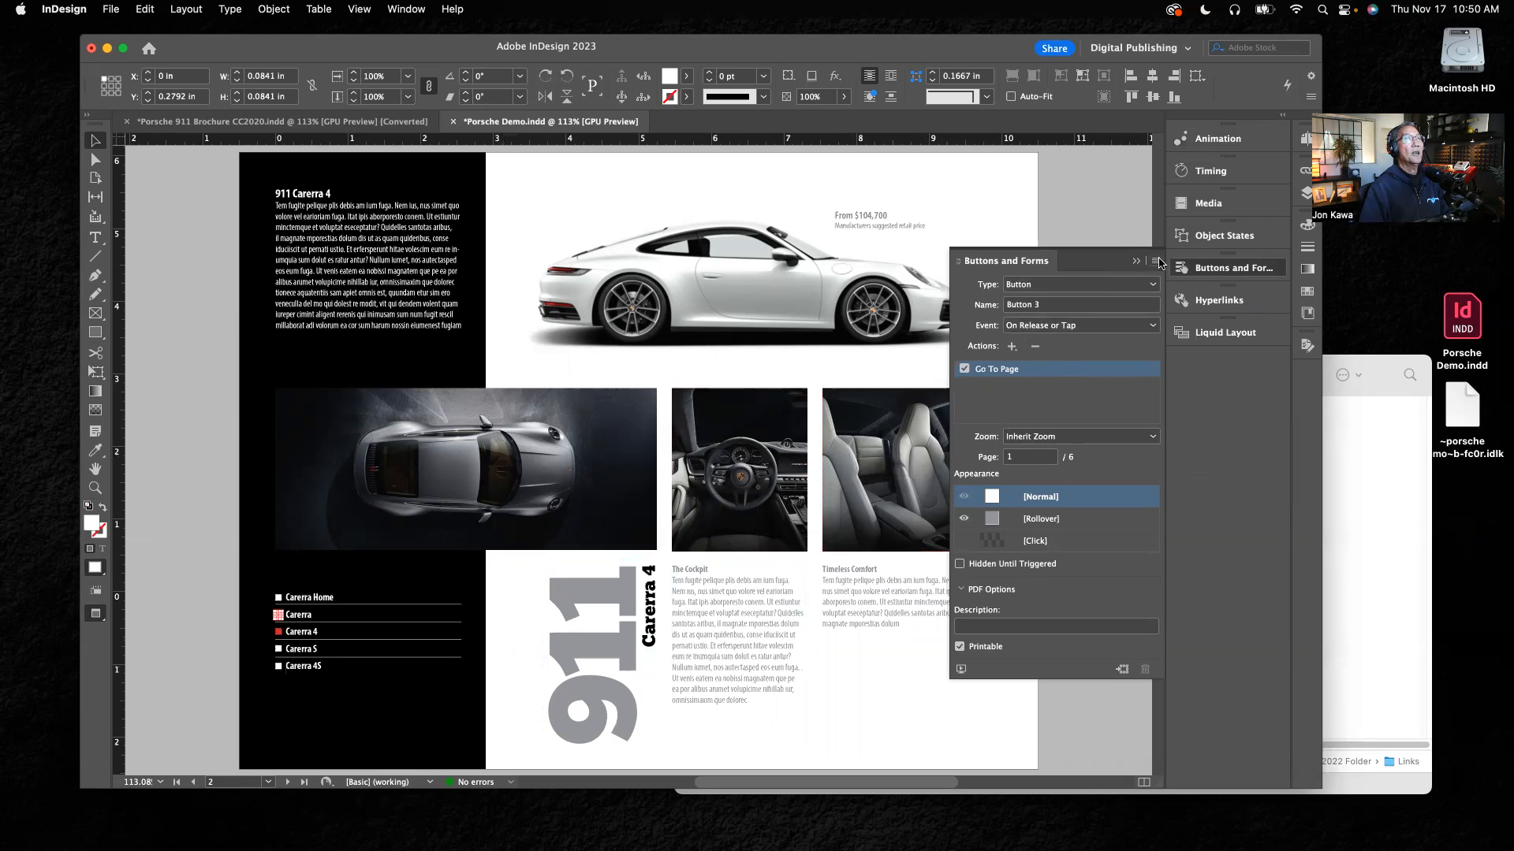
left_click(1135, 262)
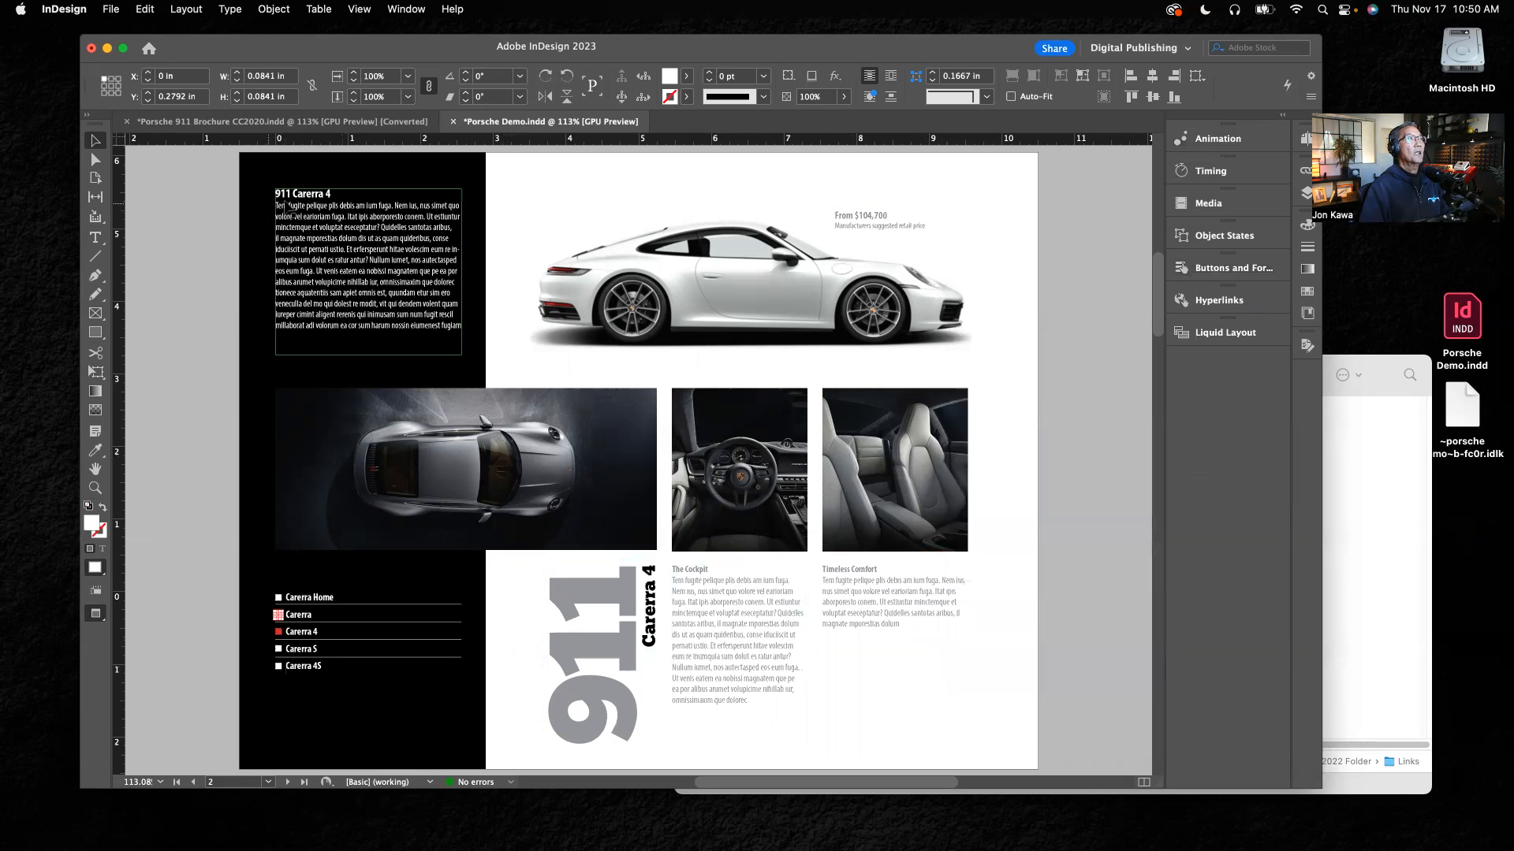
Step: On page 1, set the Go To Page action of the button beside Carerra 4 to page 2
left_click(1307, 140)
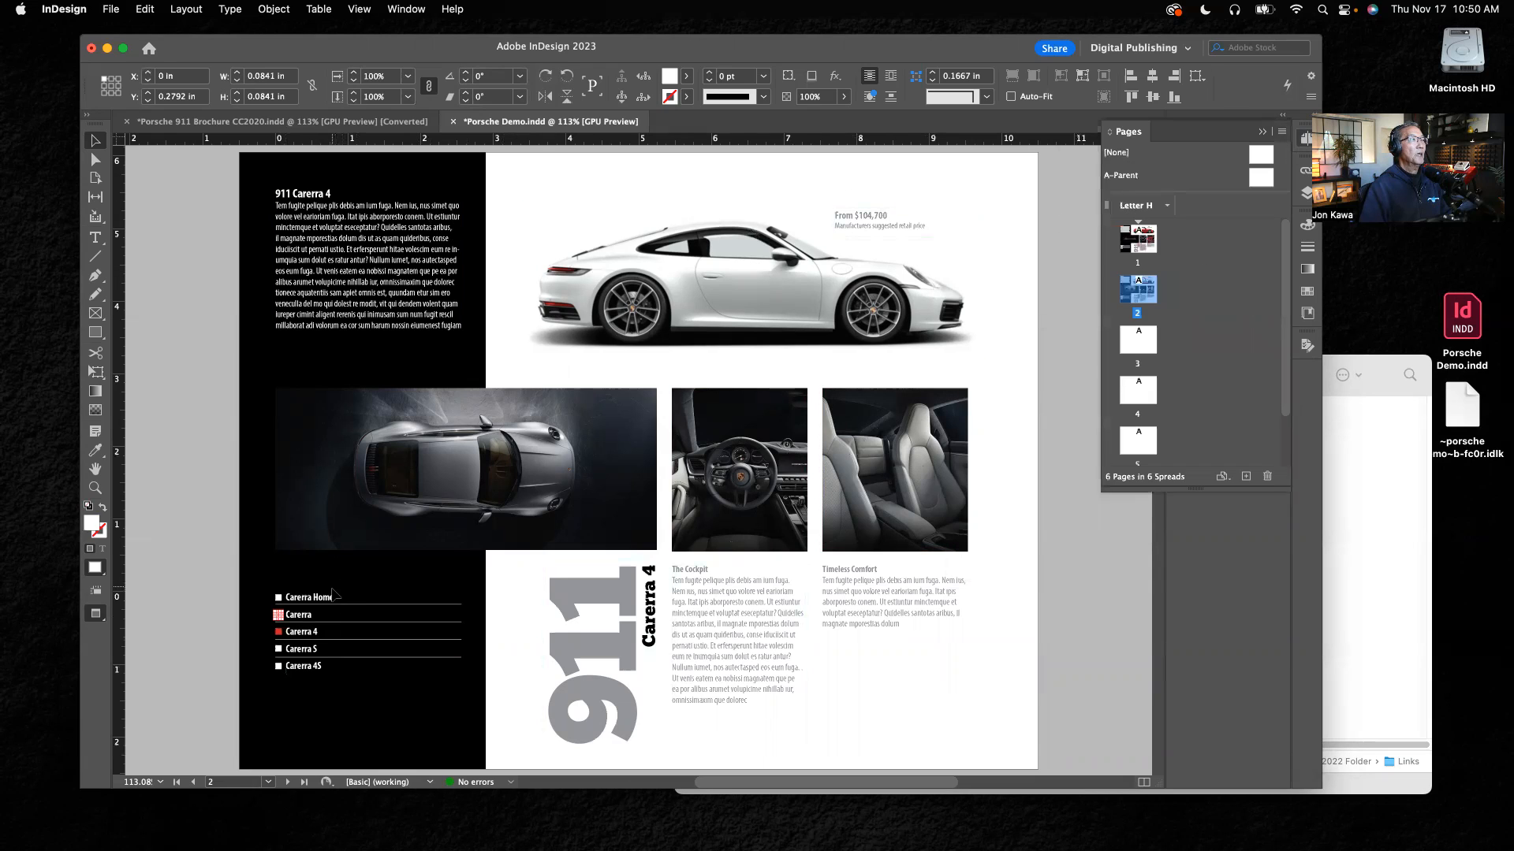
double_click(1137, 239)
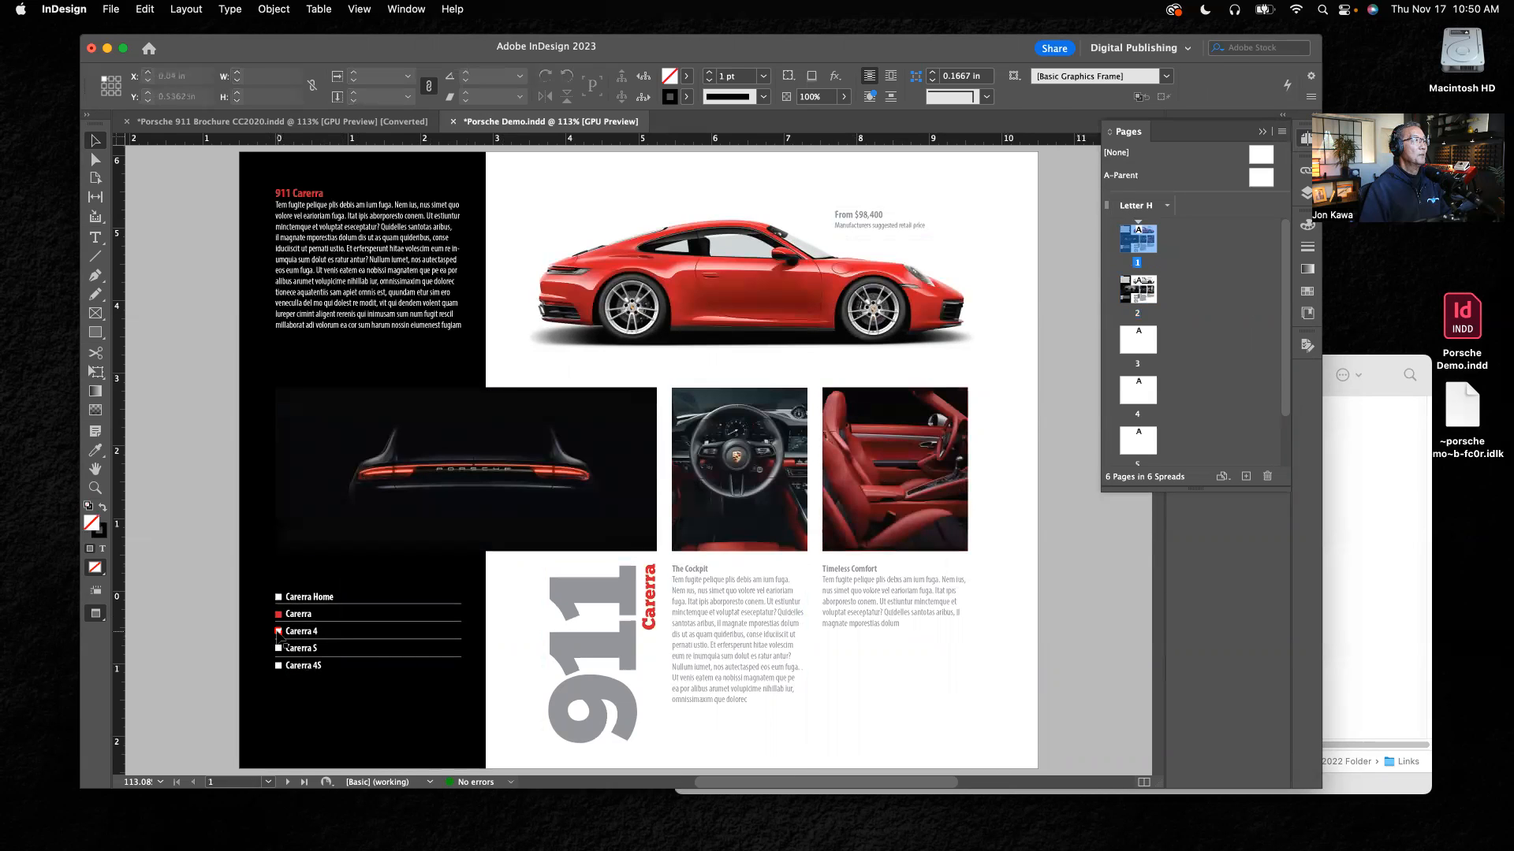
left_click(278, 631)
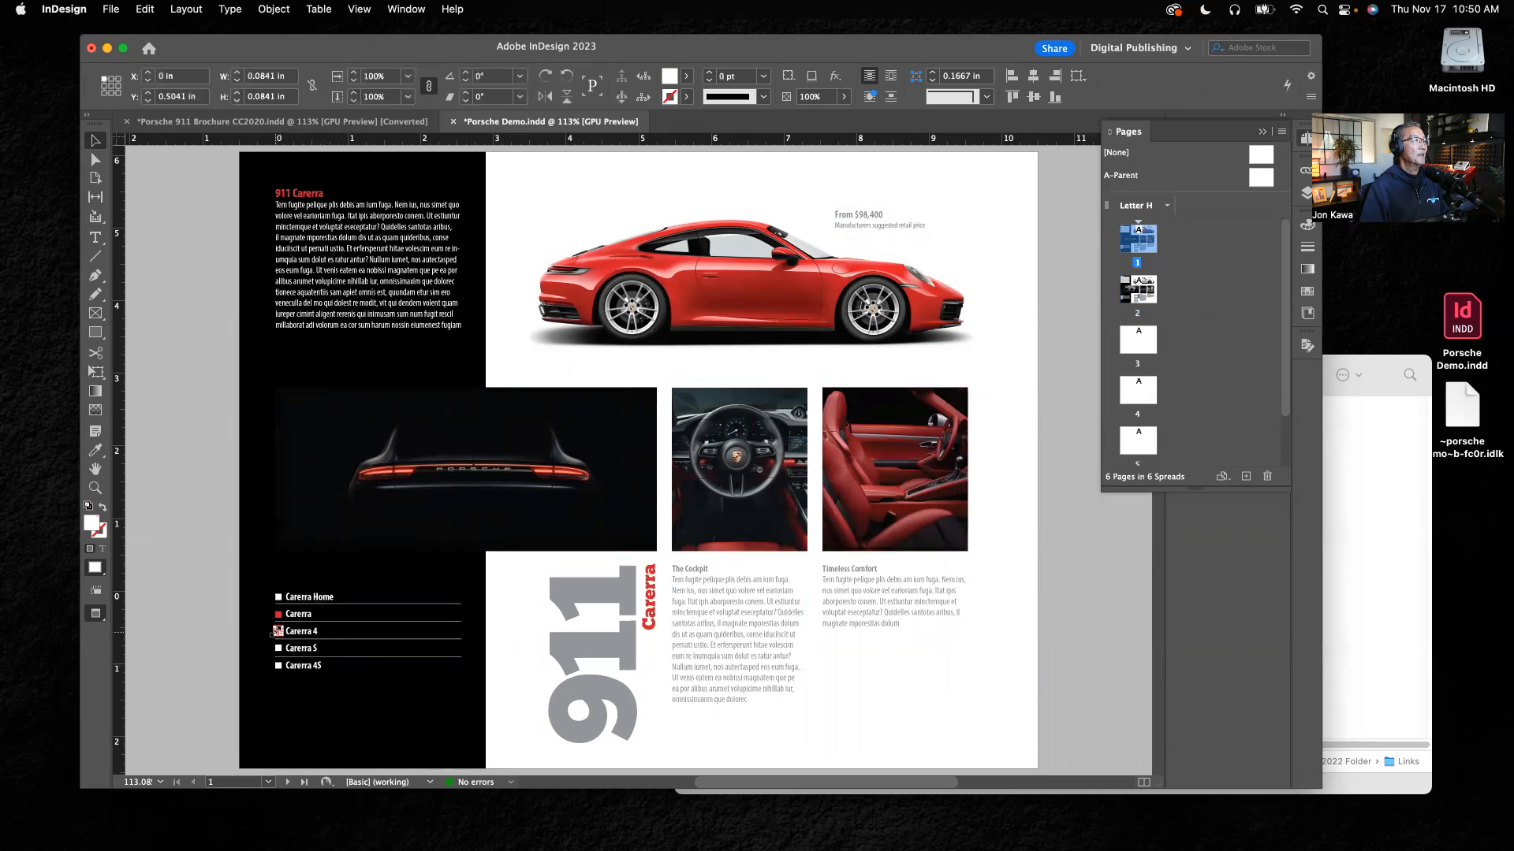
left_click(1262, 131)
left_click(1225, 265)
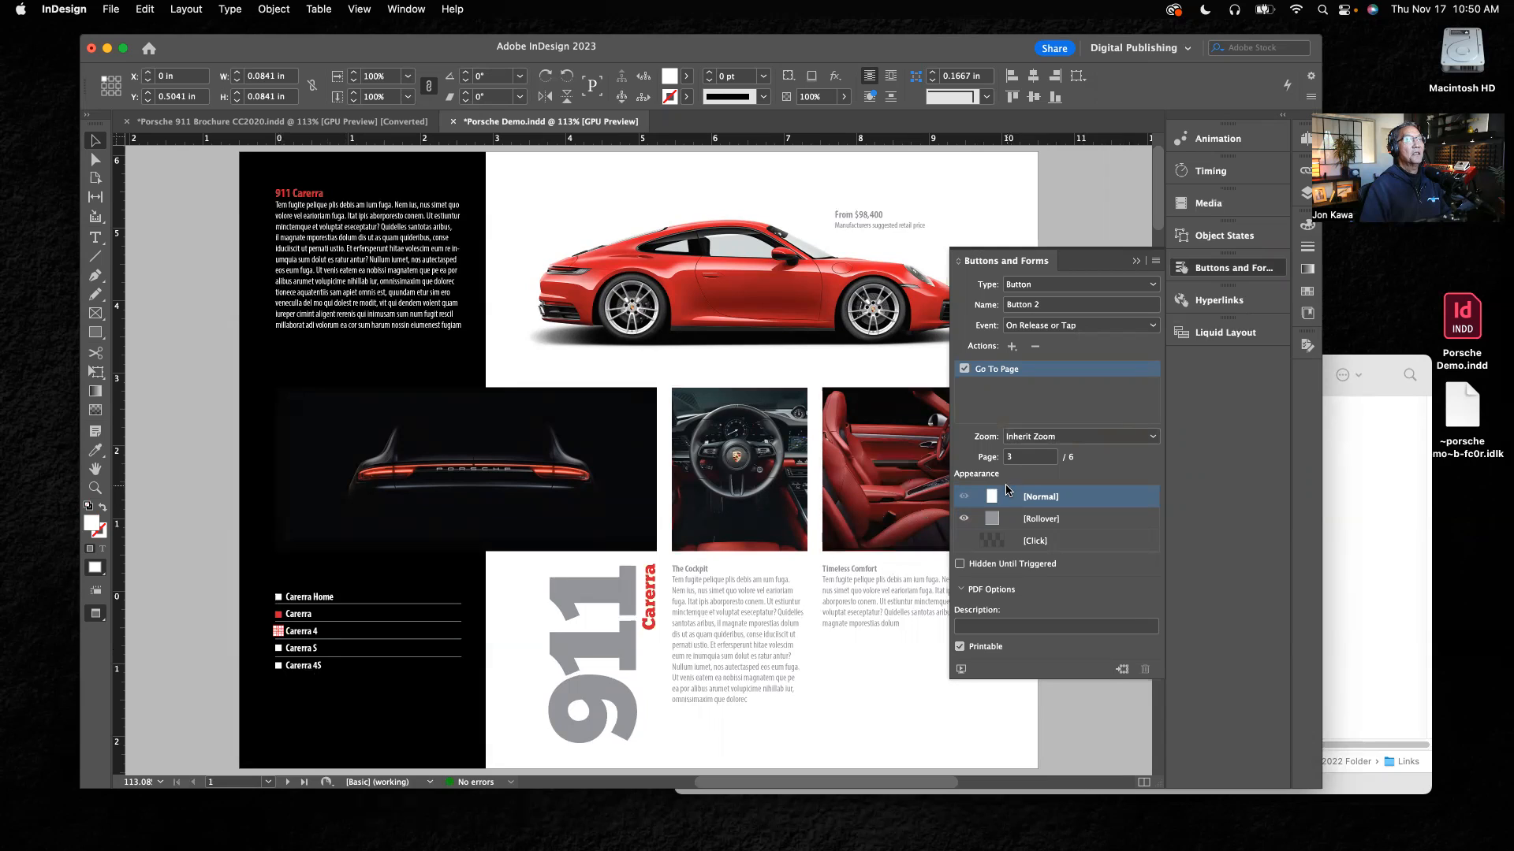
left_click_drag(1021, 463, 998, 463)
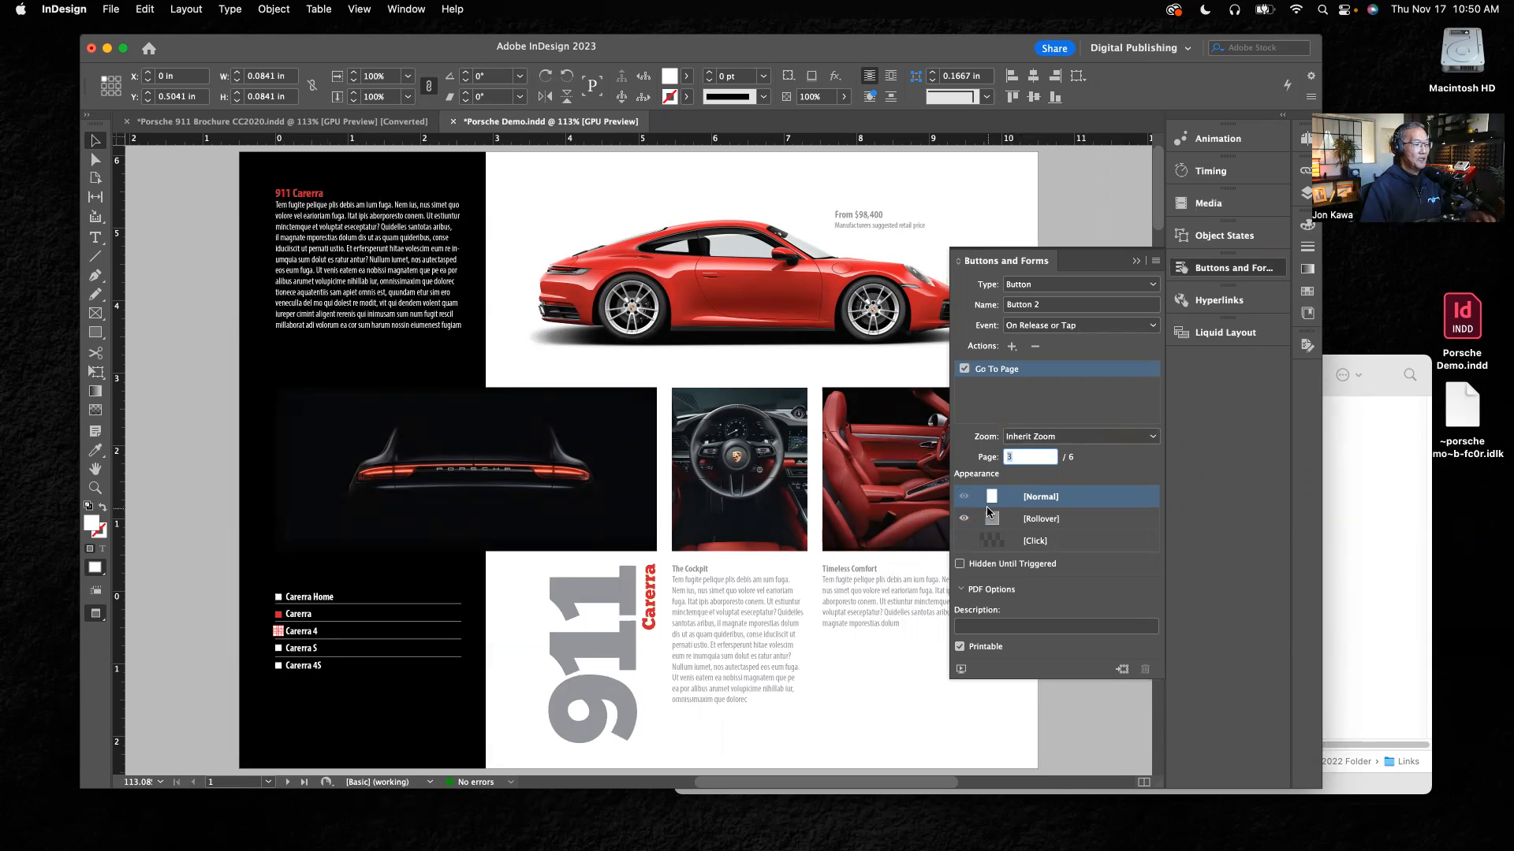
type("2")
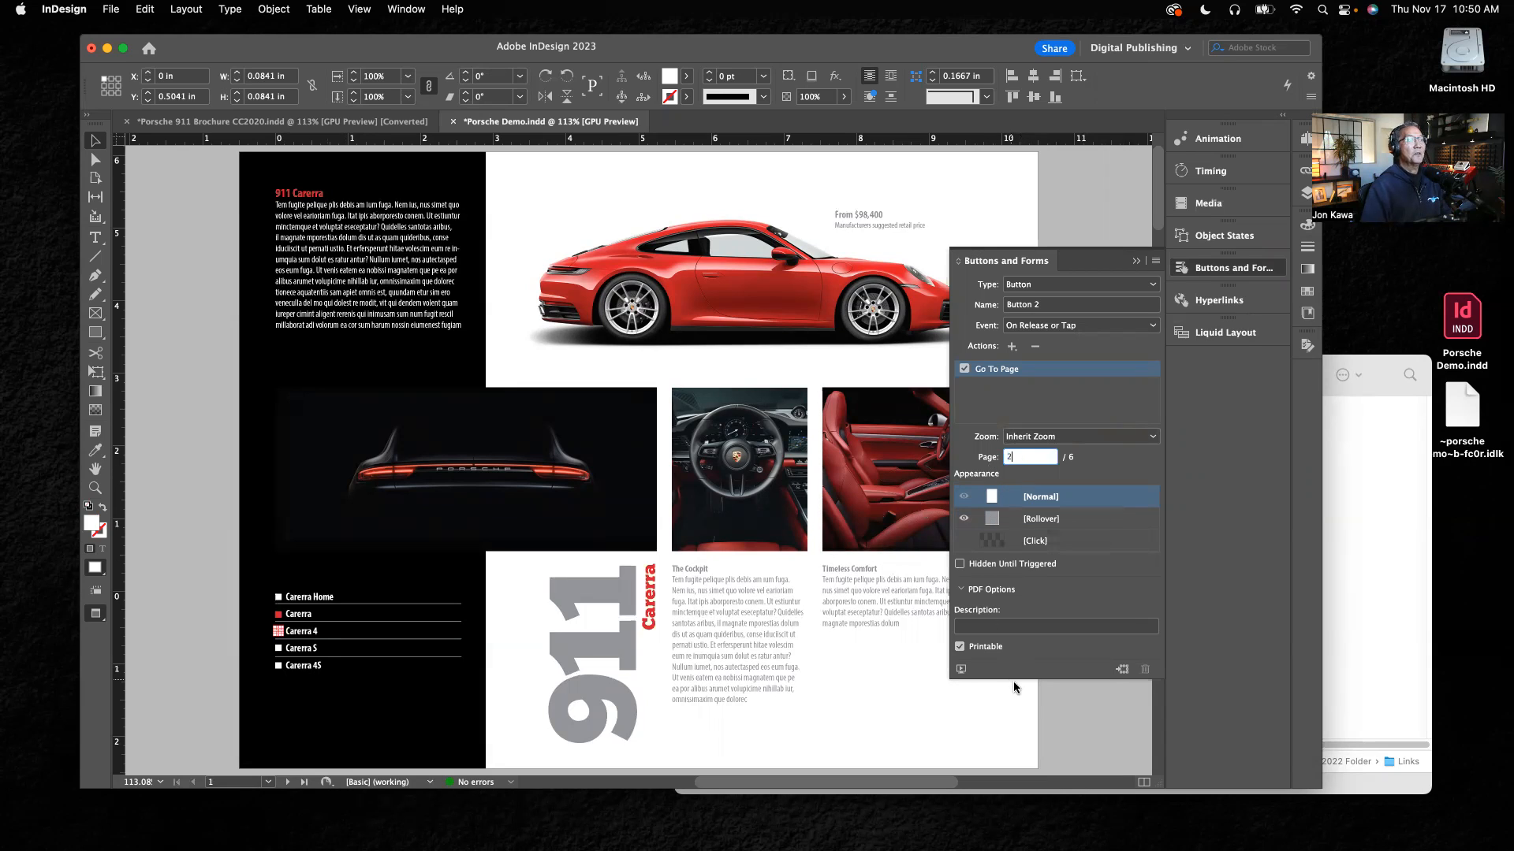
Step: Preview the document's interactivity and test the Carerra and Carerra 4 buttons by switching back and forth between both pages
left_click(961, 670)
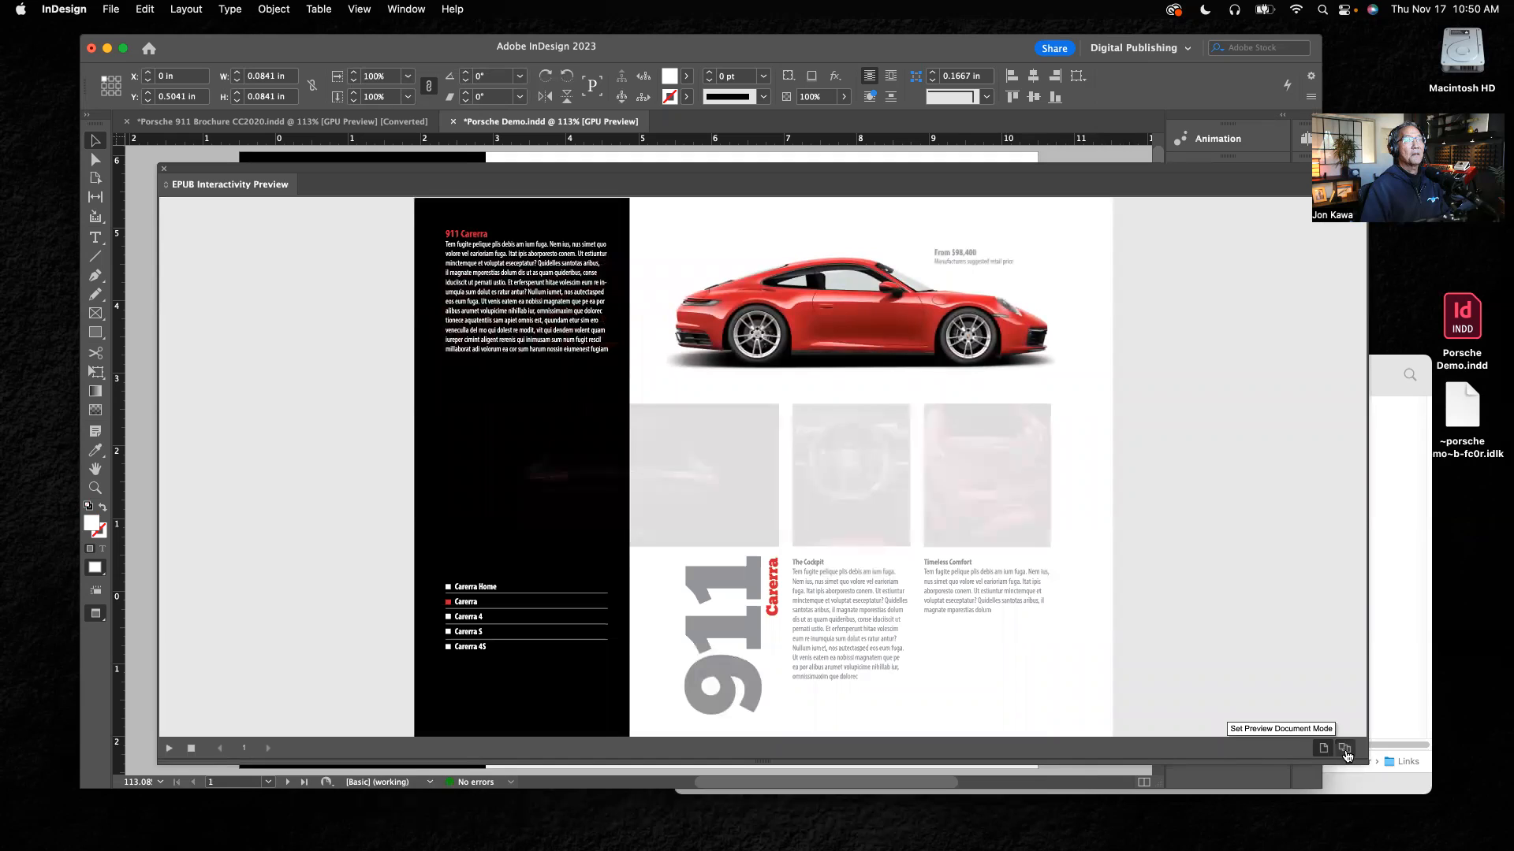
left_click(169, 749)
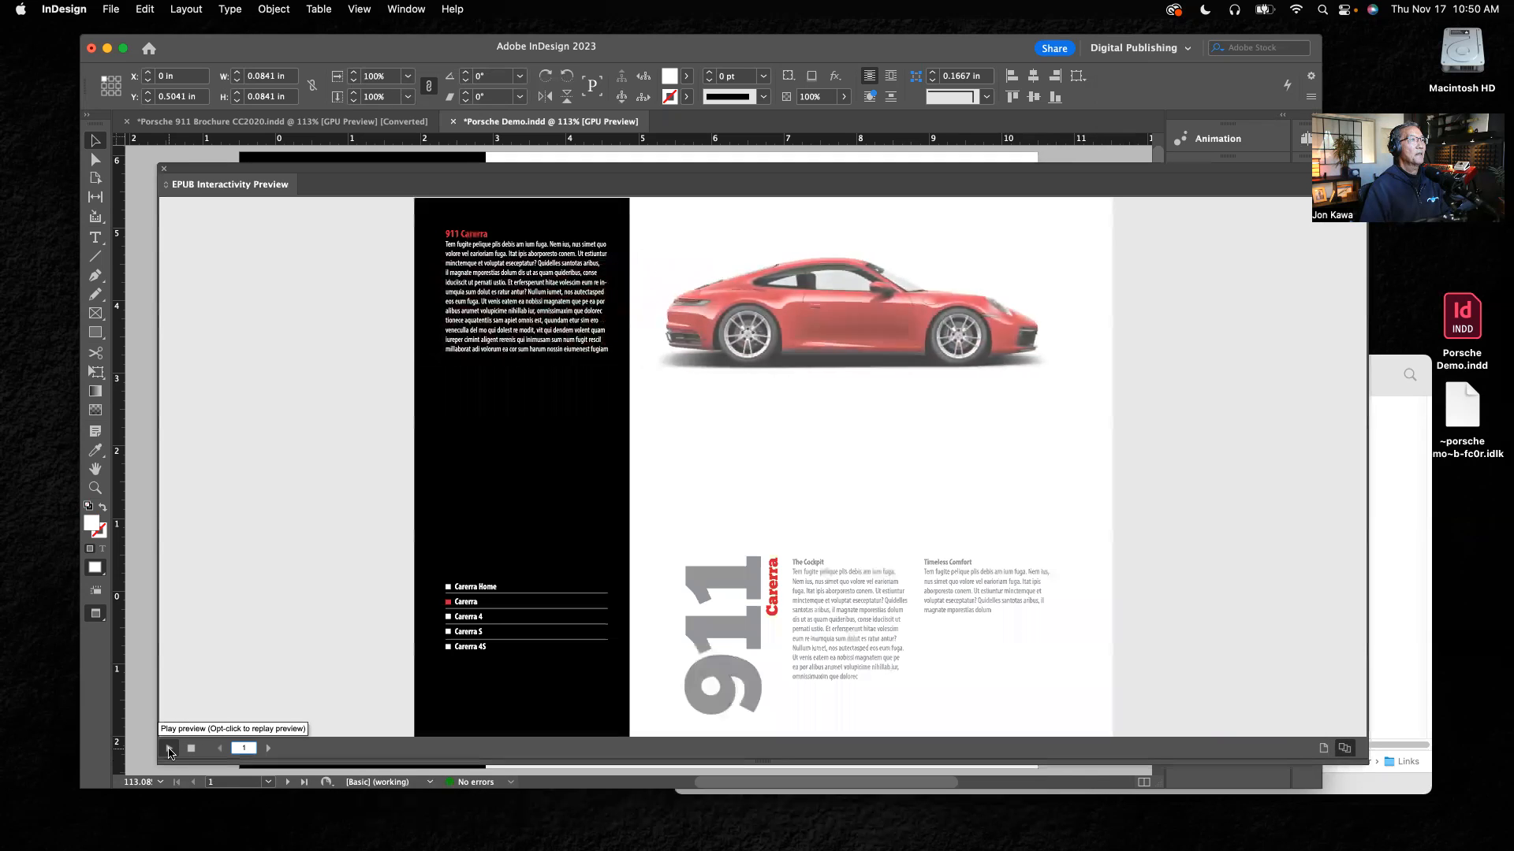
left_click(448, 619)
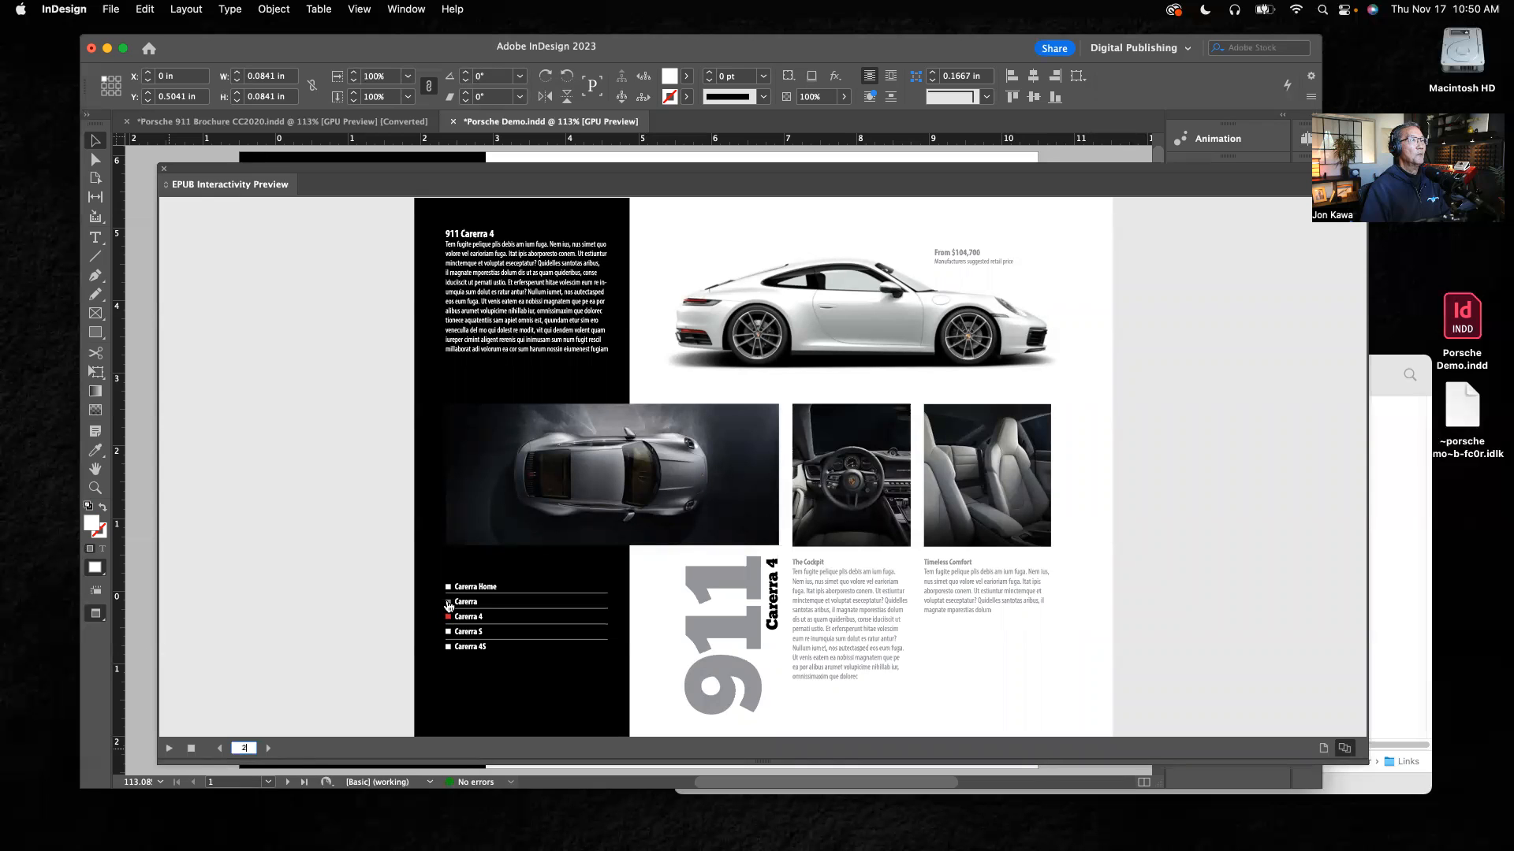
left_click(449, 606)
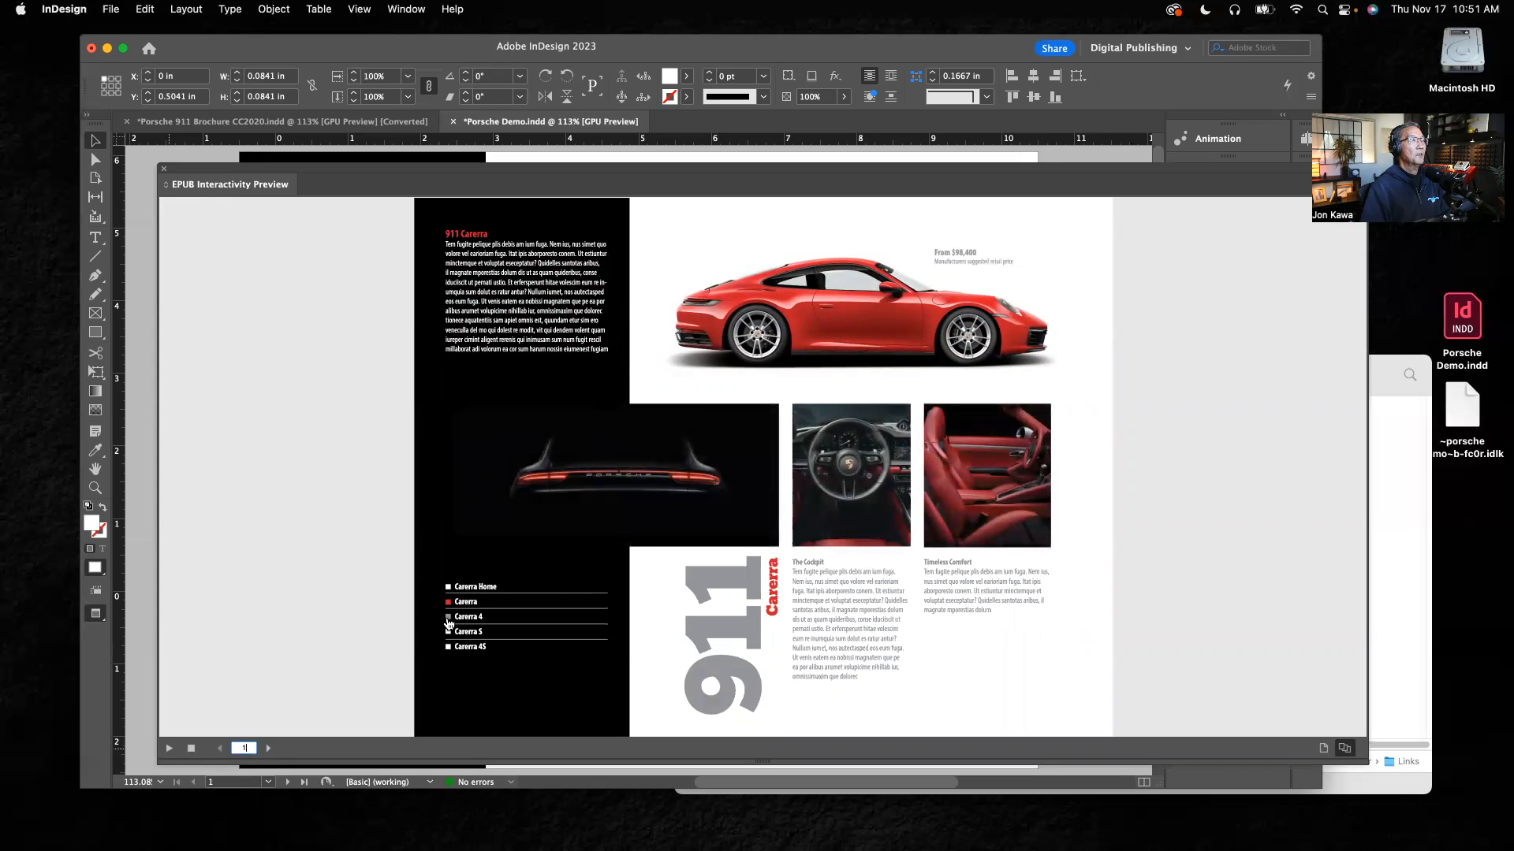
left_click(448, 619)
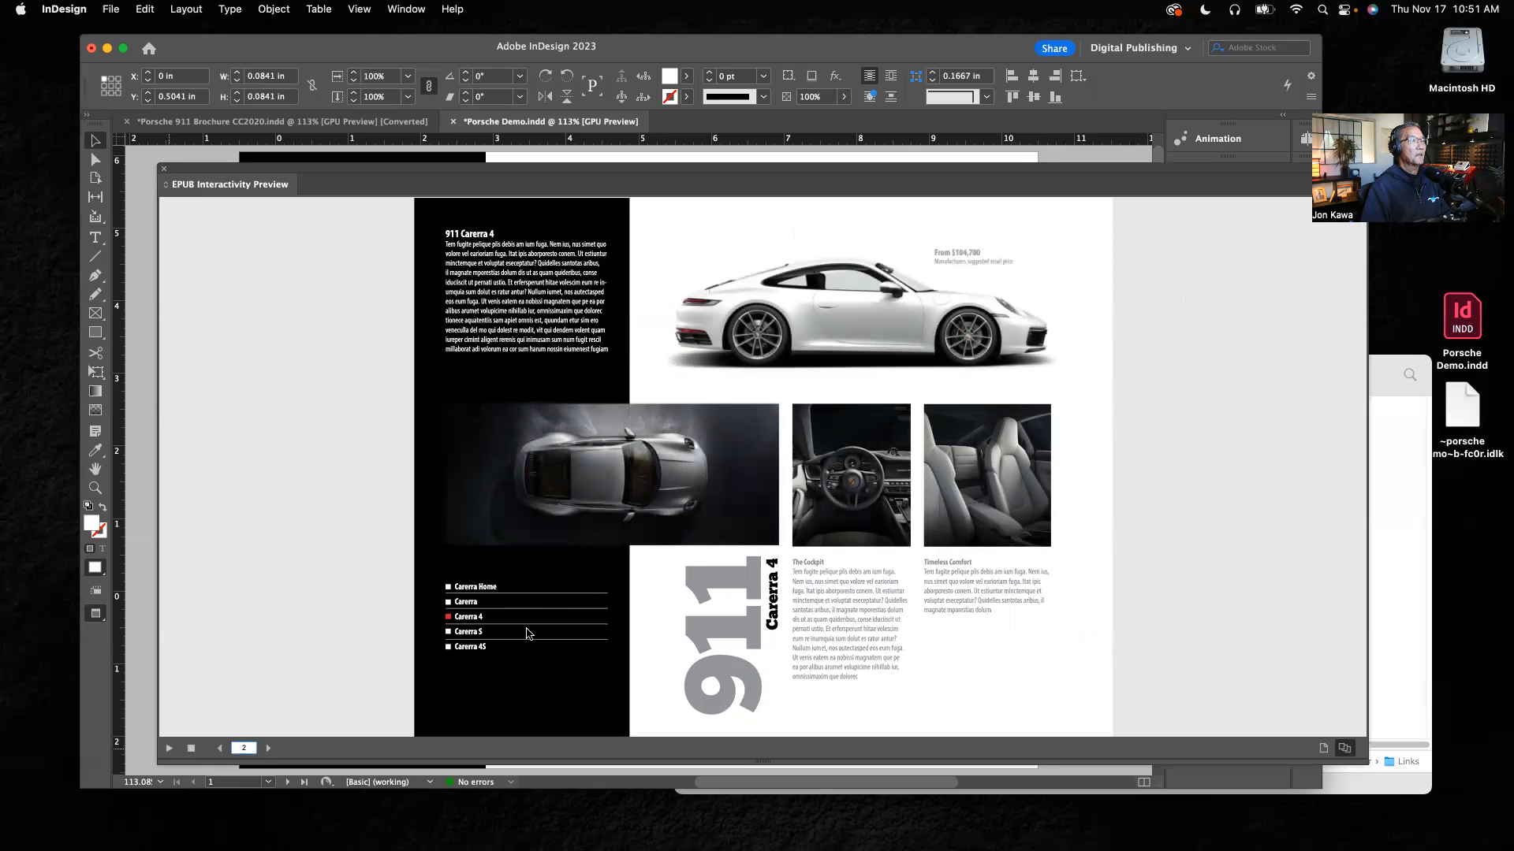
left_click(450, 604)
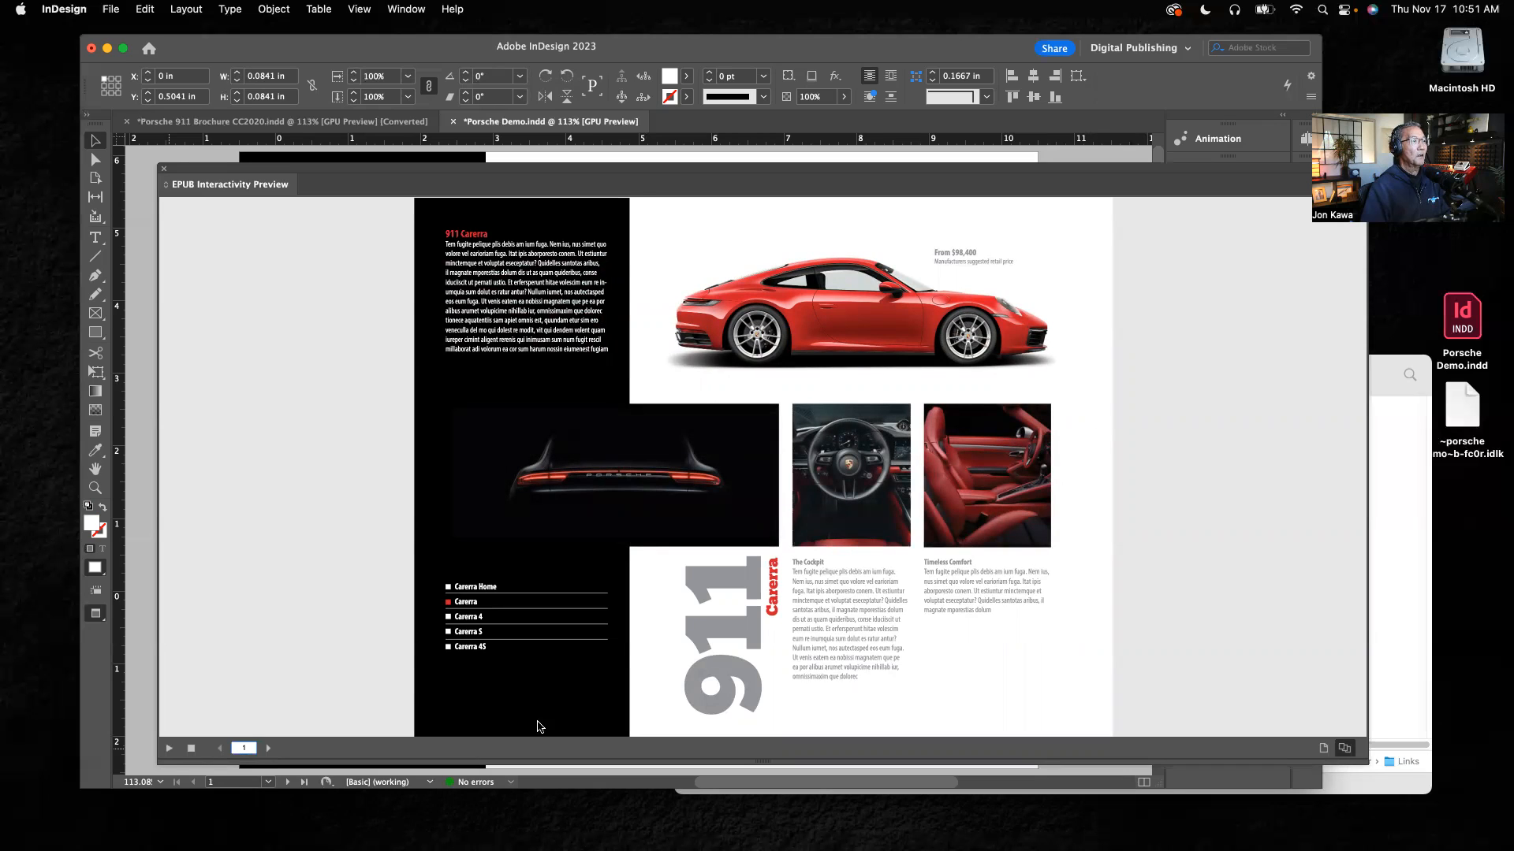
left_click(164, 169)
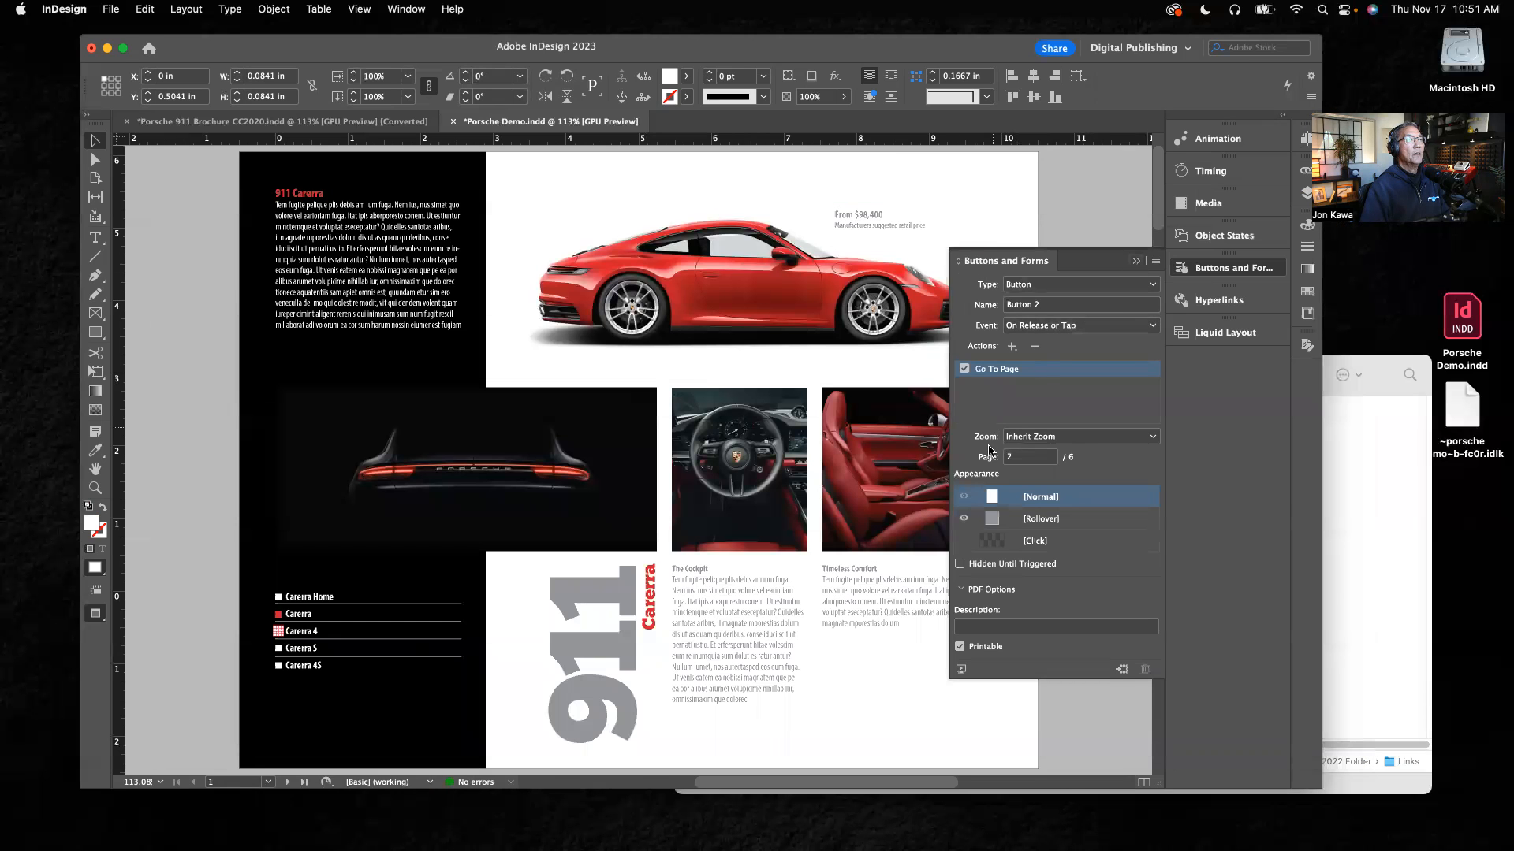
left_click(1135, 261)
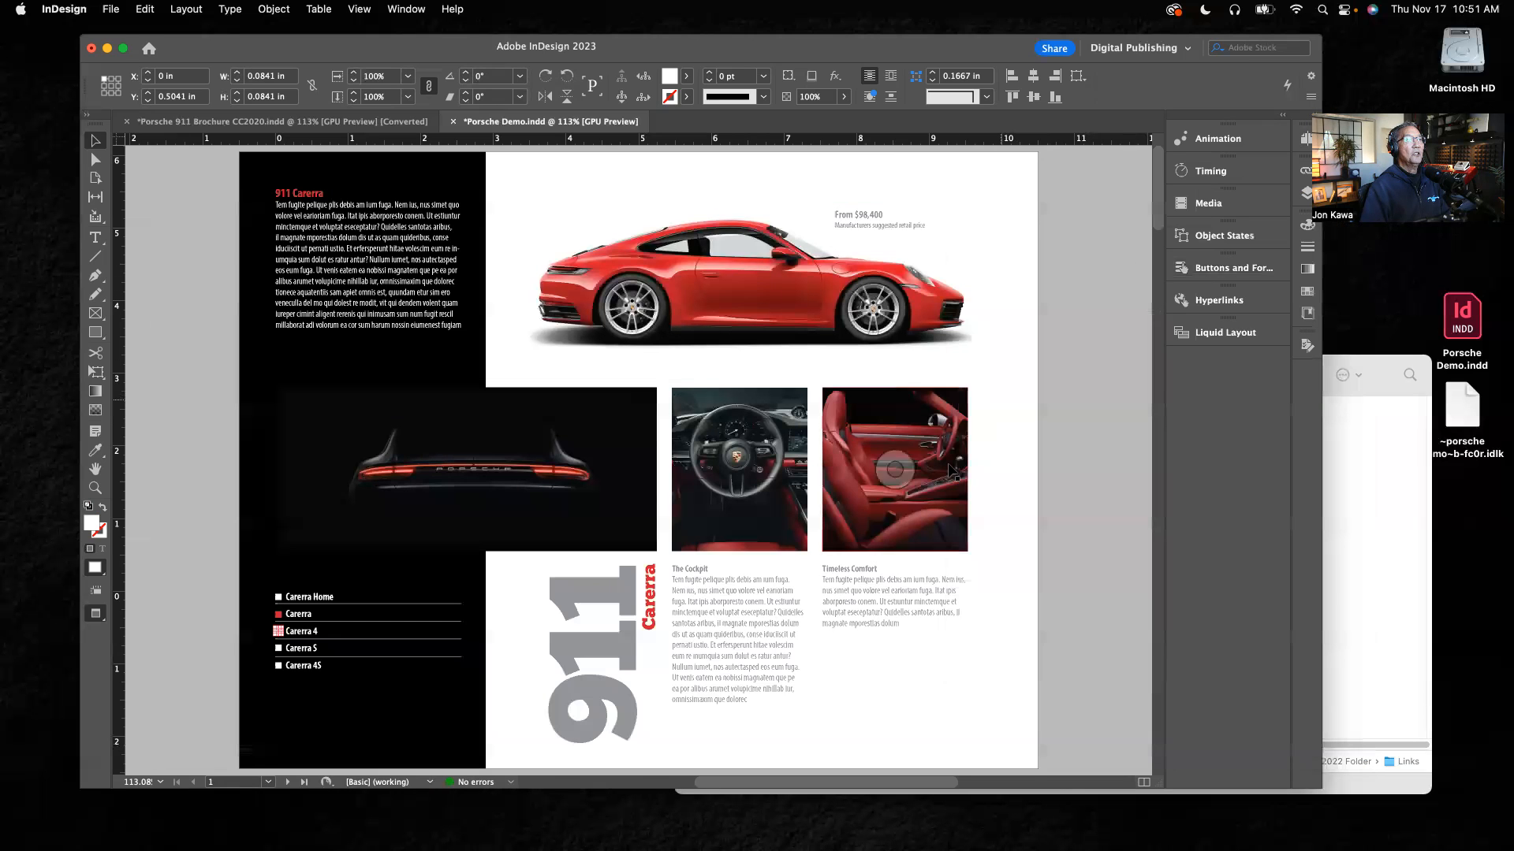
Step: On page 2, order the page-load animations as porsche-model.png, the price text, porsche-normal.jpg, porsche-interior.jpg, and porsche-seats.jpg
left_click(1307, 139)
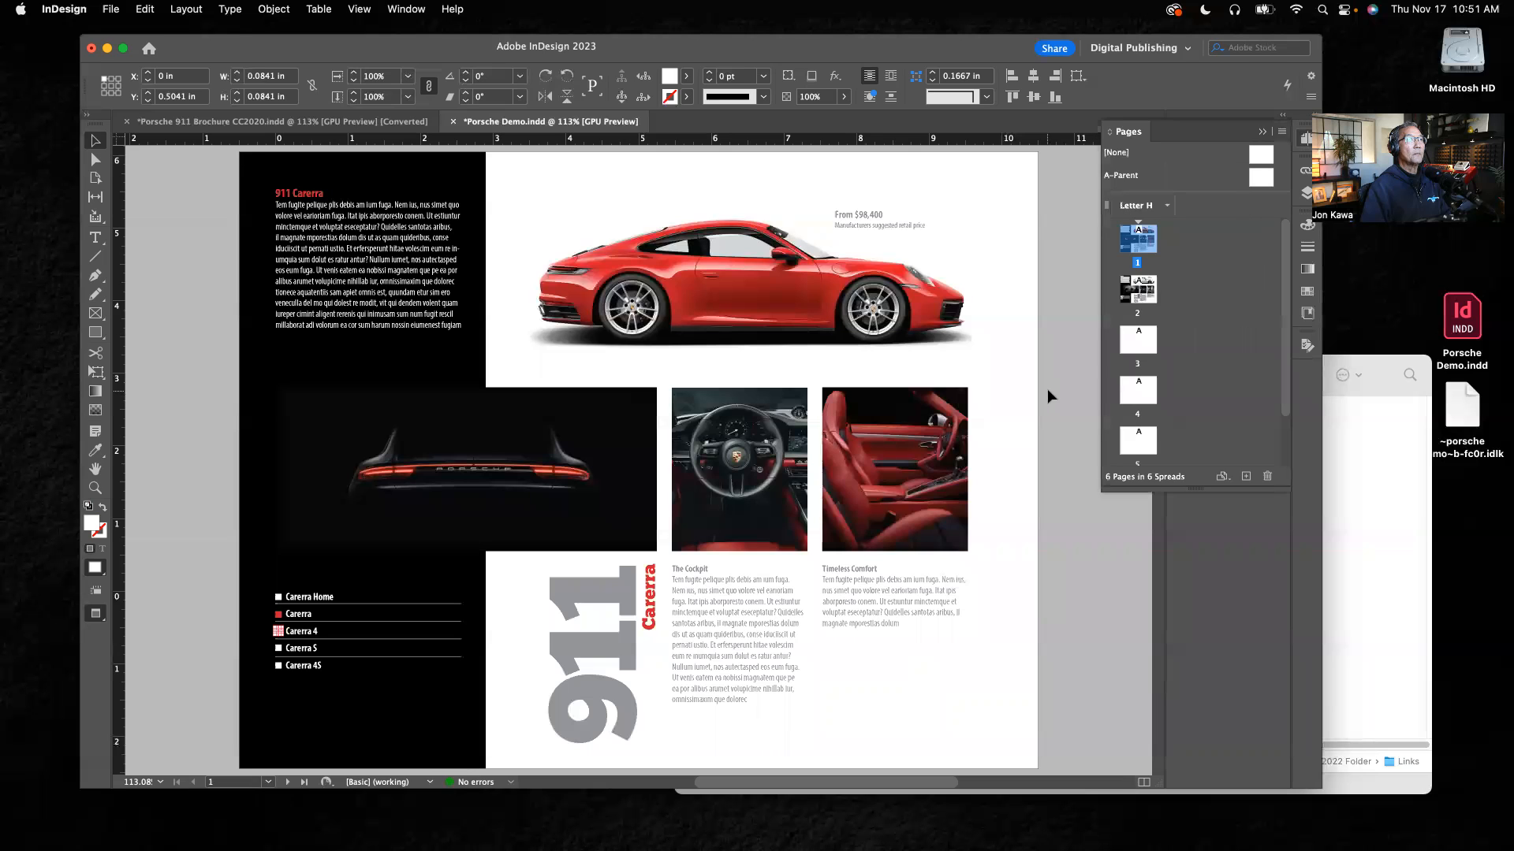
double_click(1139, 294)
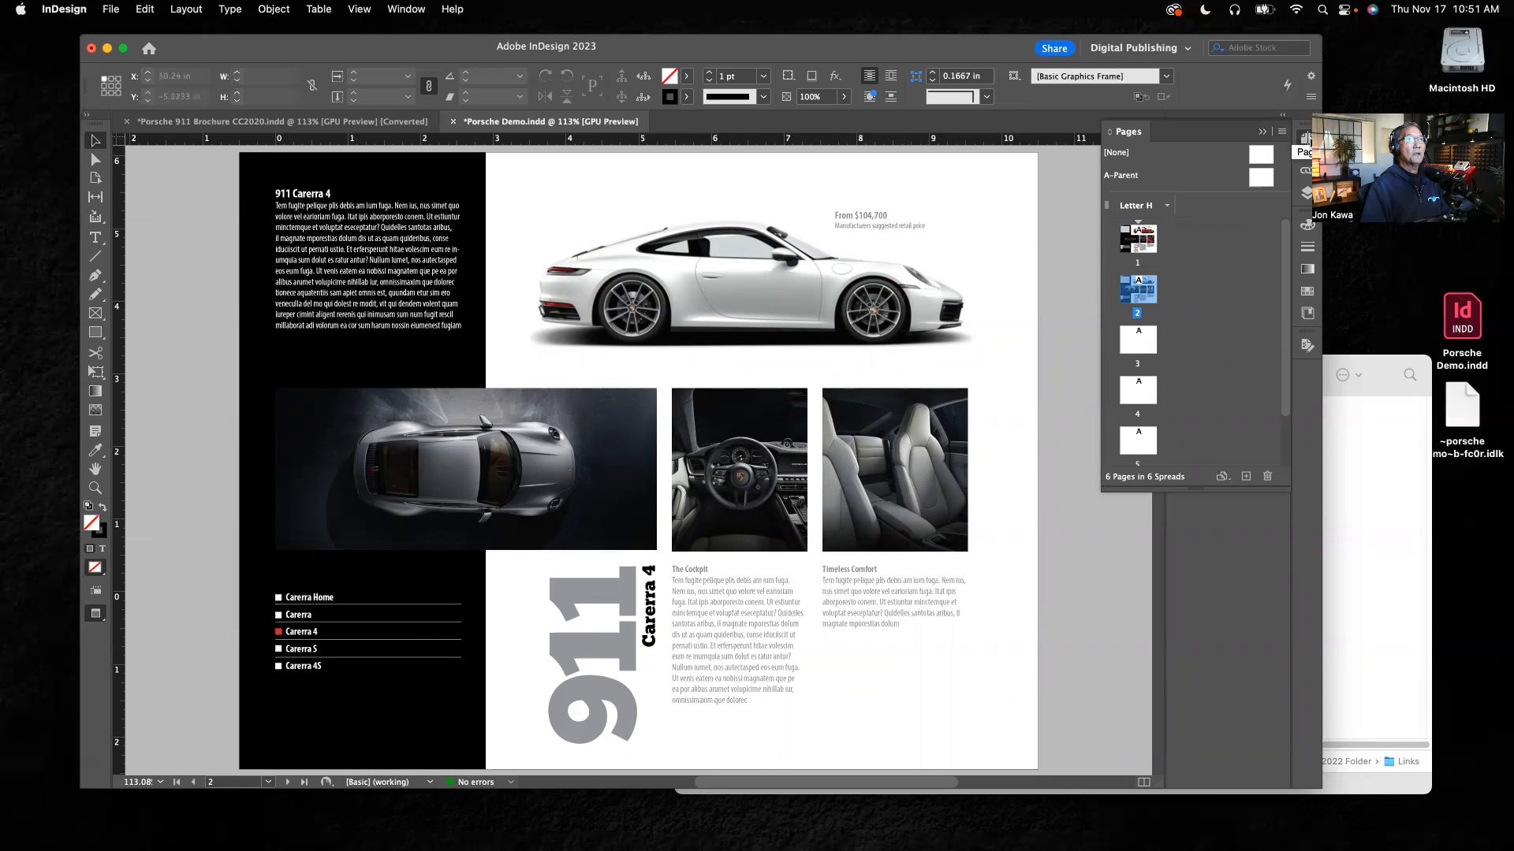
left_click(1307, 140)
left_click(1207, 172)
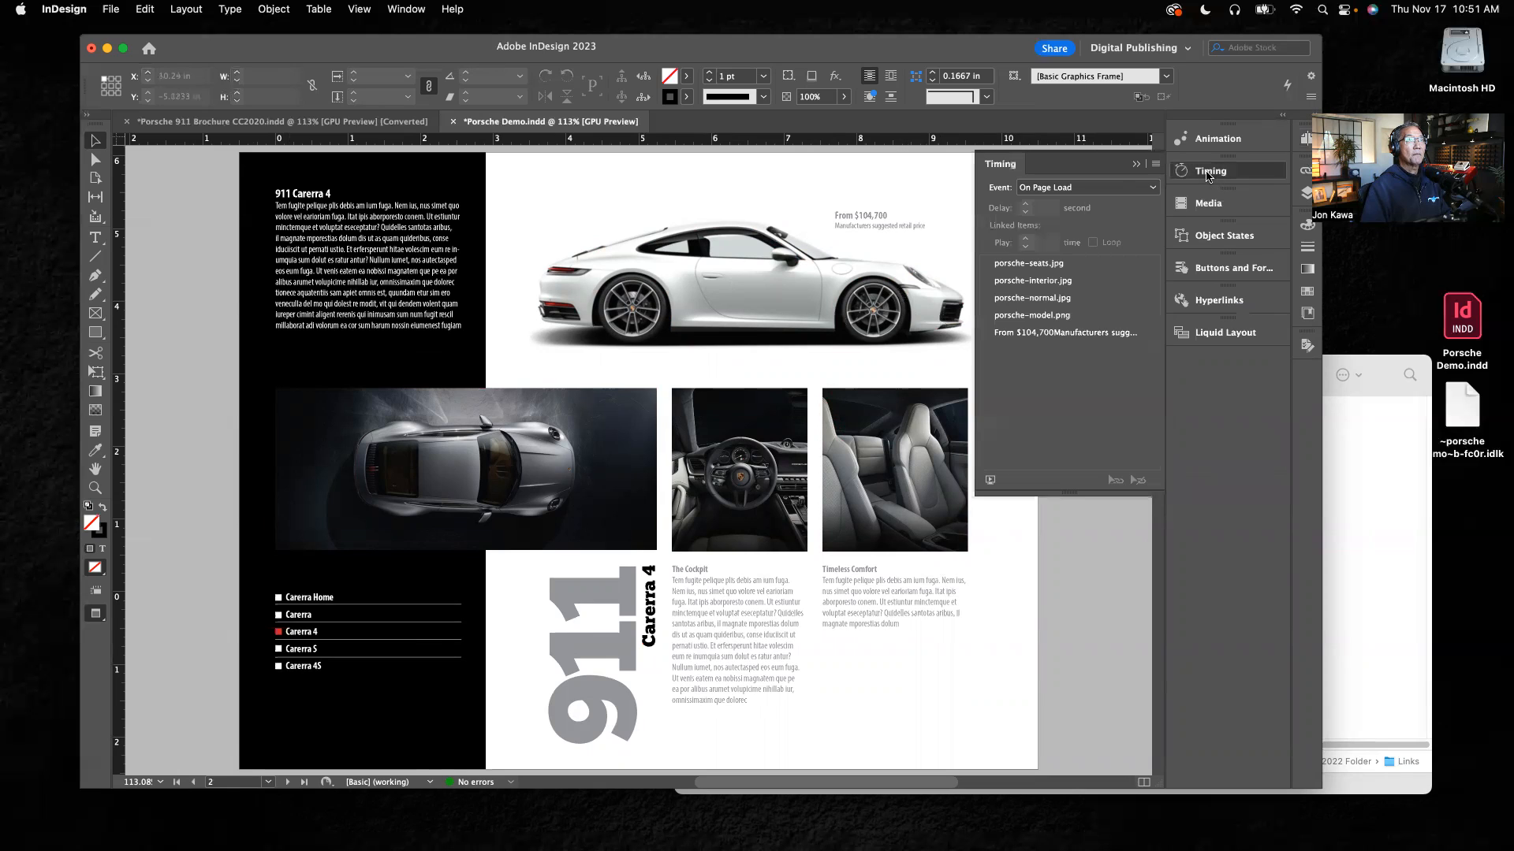
left_click_drag(1081, 495, 1075, 564)
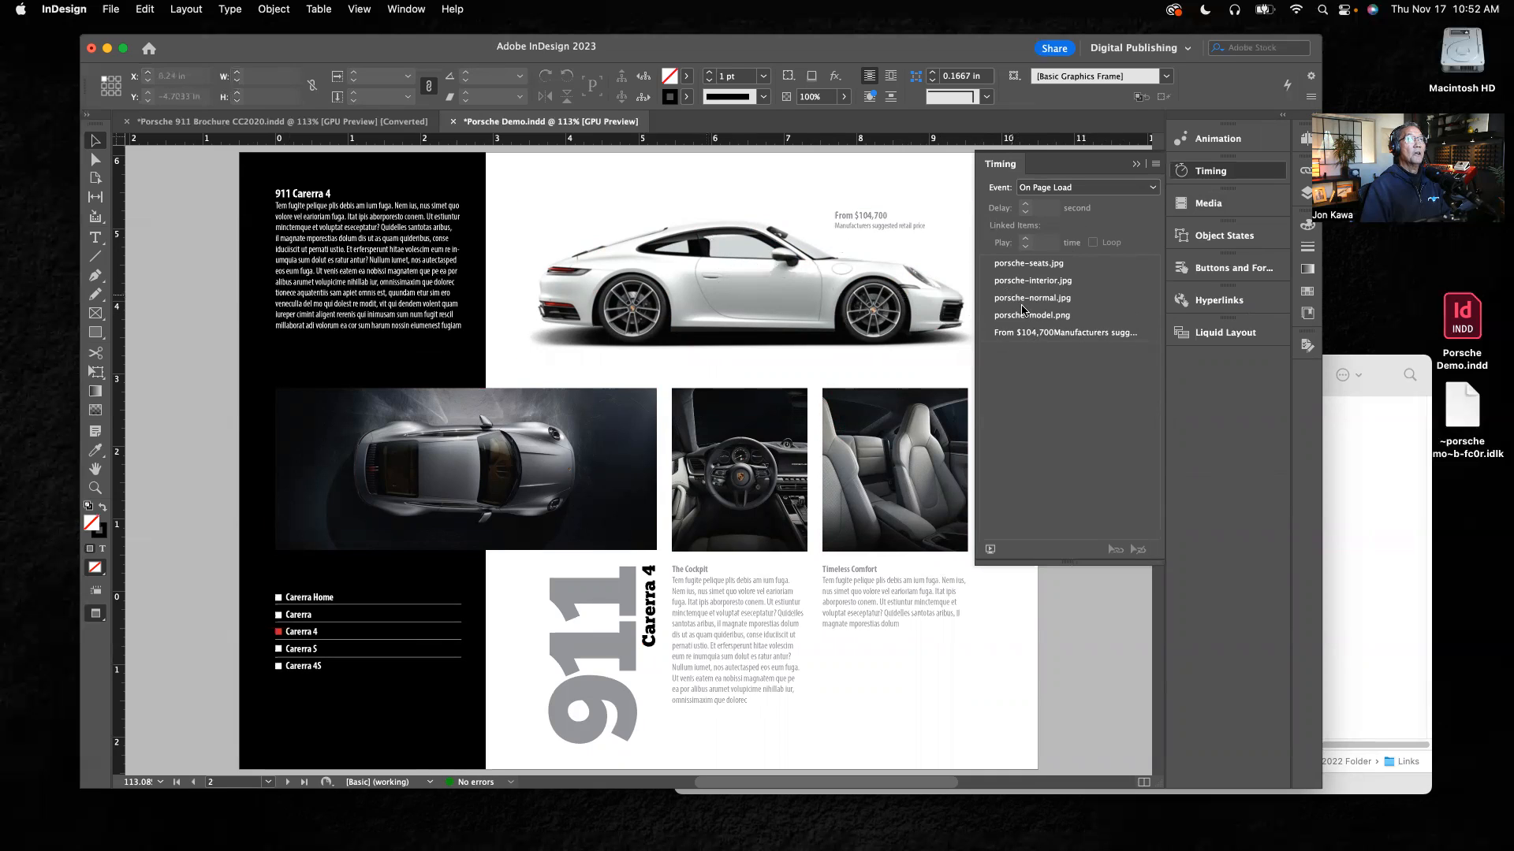
left_click_drag(1041, 319, 1033, 272)
left_click_drag(1045, 282, 1045, 285)
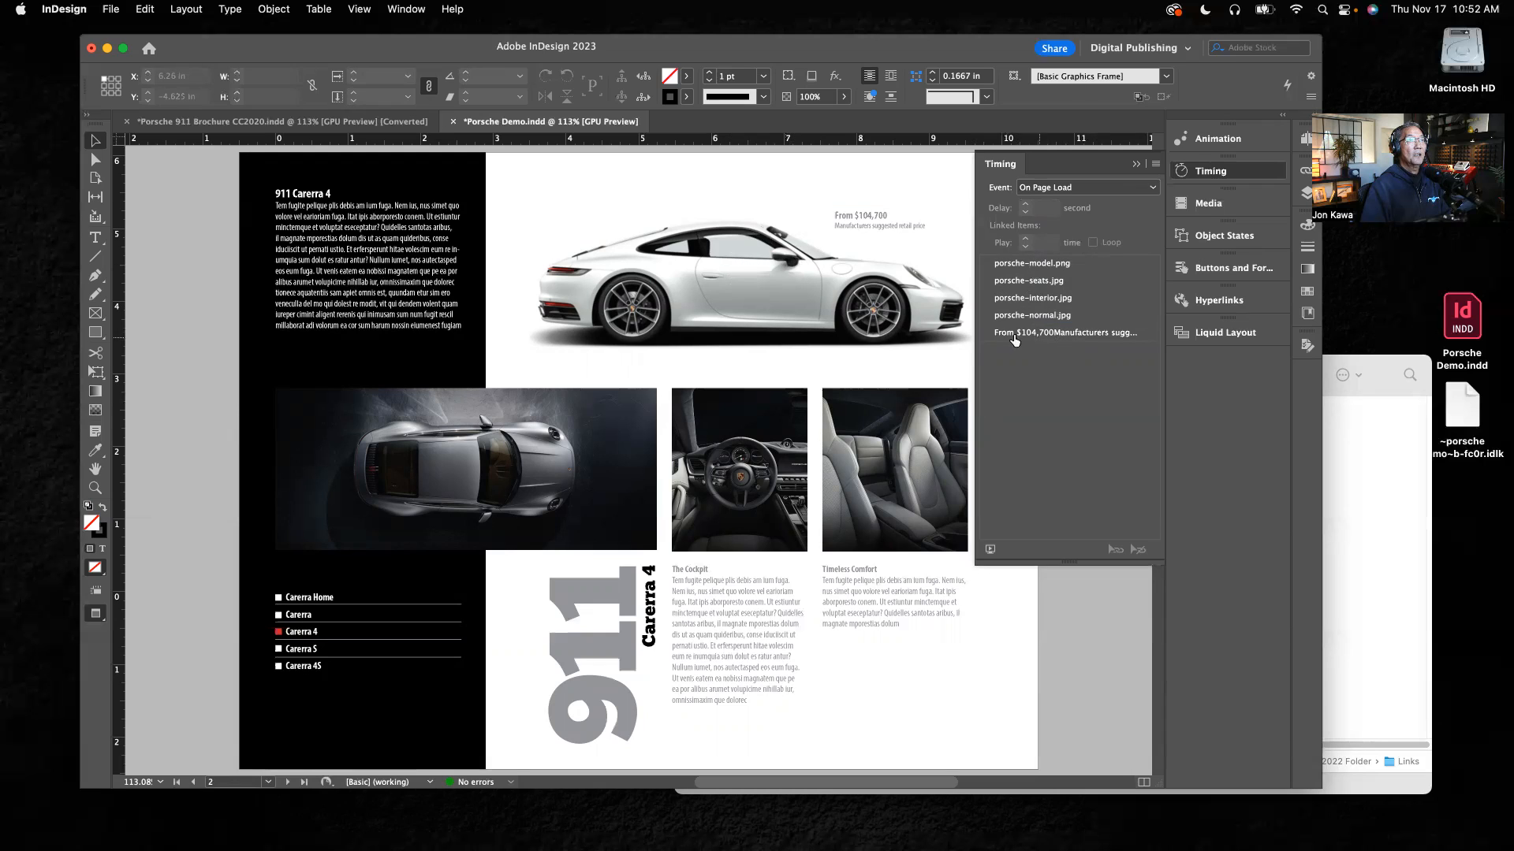
left_click_drag(1044, 333, 1049, 272)
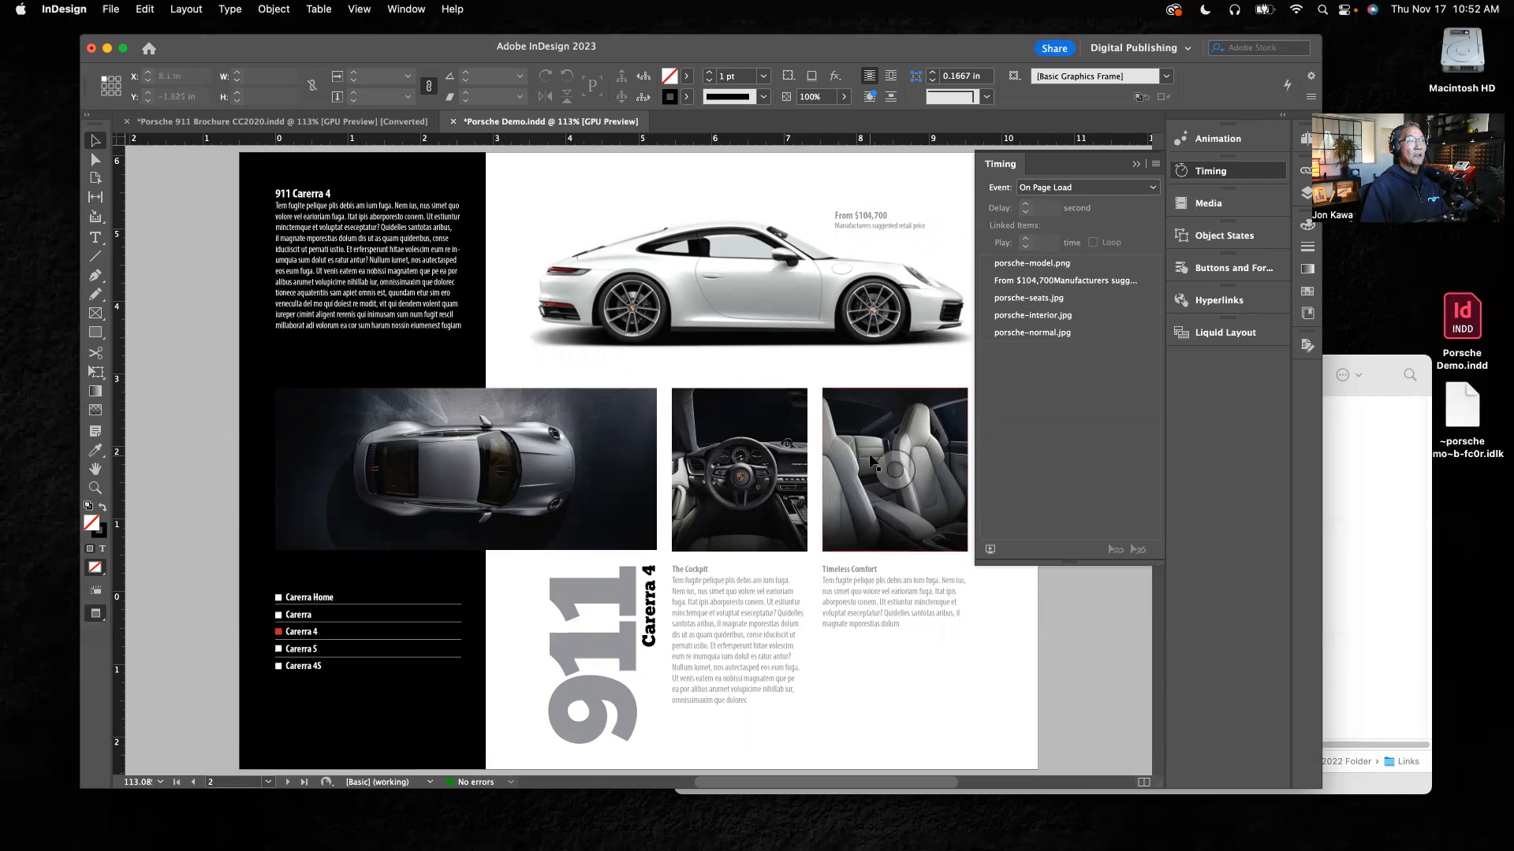
left_click_drag(1035, 300, 1033, 334)
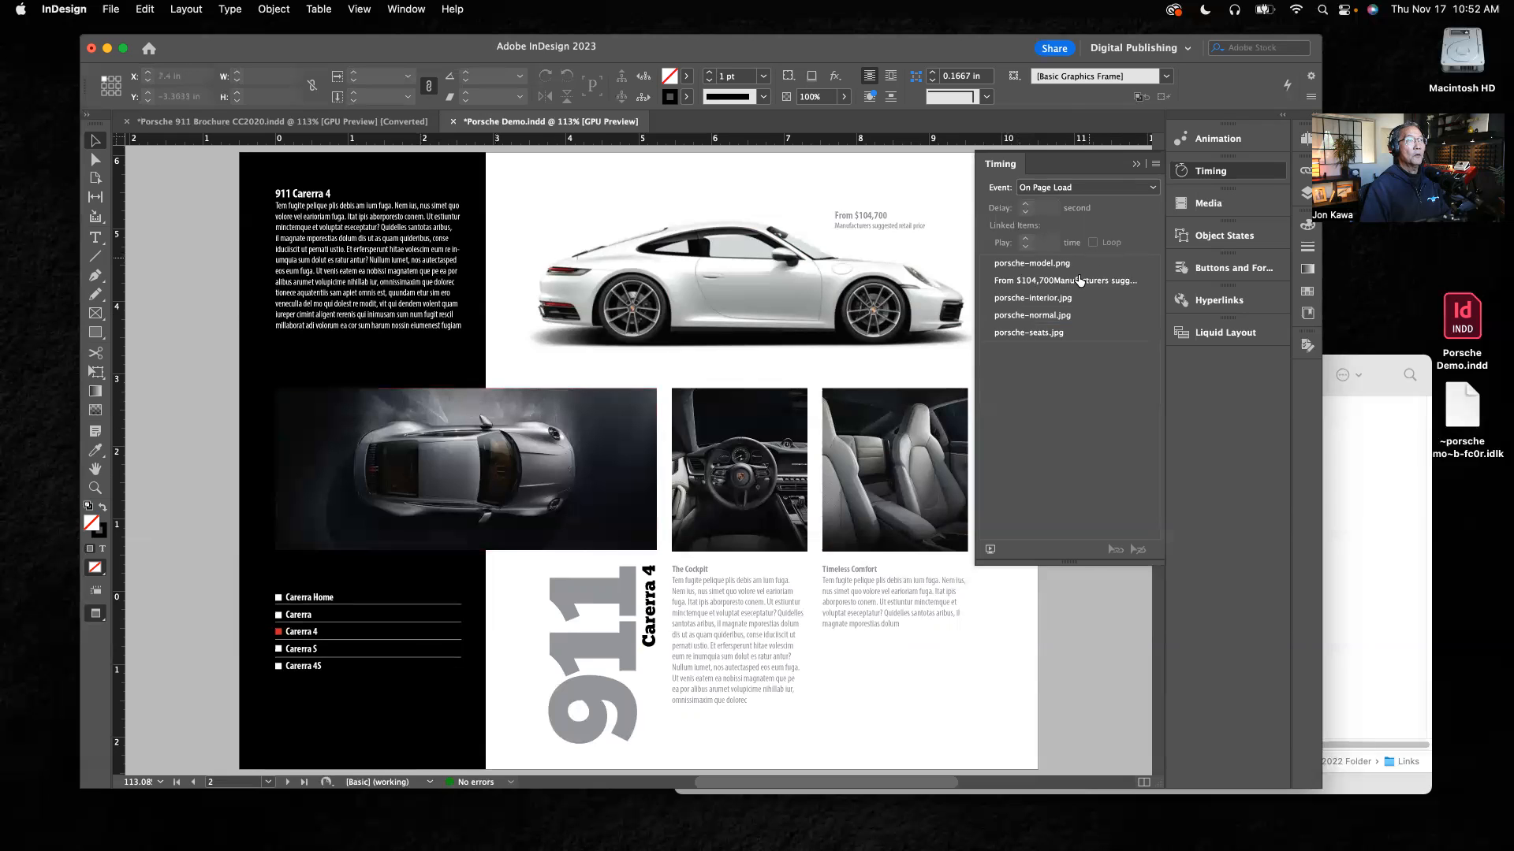
left_click_drag(1038, 323, 1035, 296)
Step: Link the porsche-normal.jpg, porsche-interior.jpg and porsche-seats.jpg animations on page 2 to play together
left_click(1051, 301)
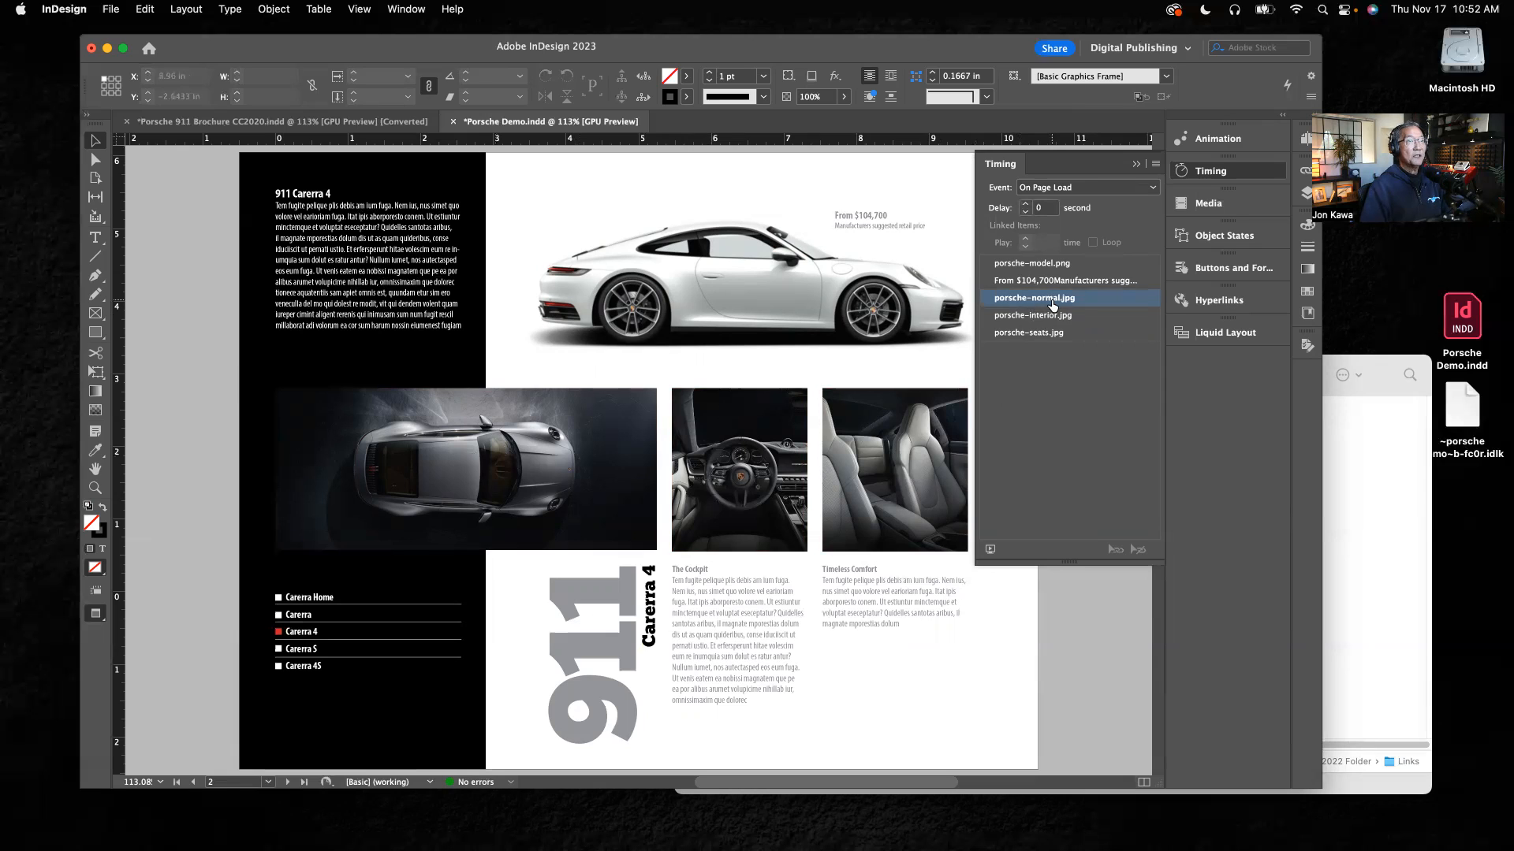
left_click(1047, 332, "shift")
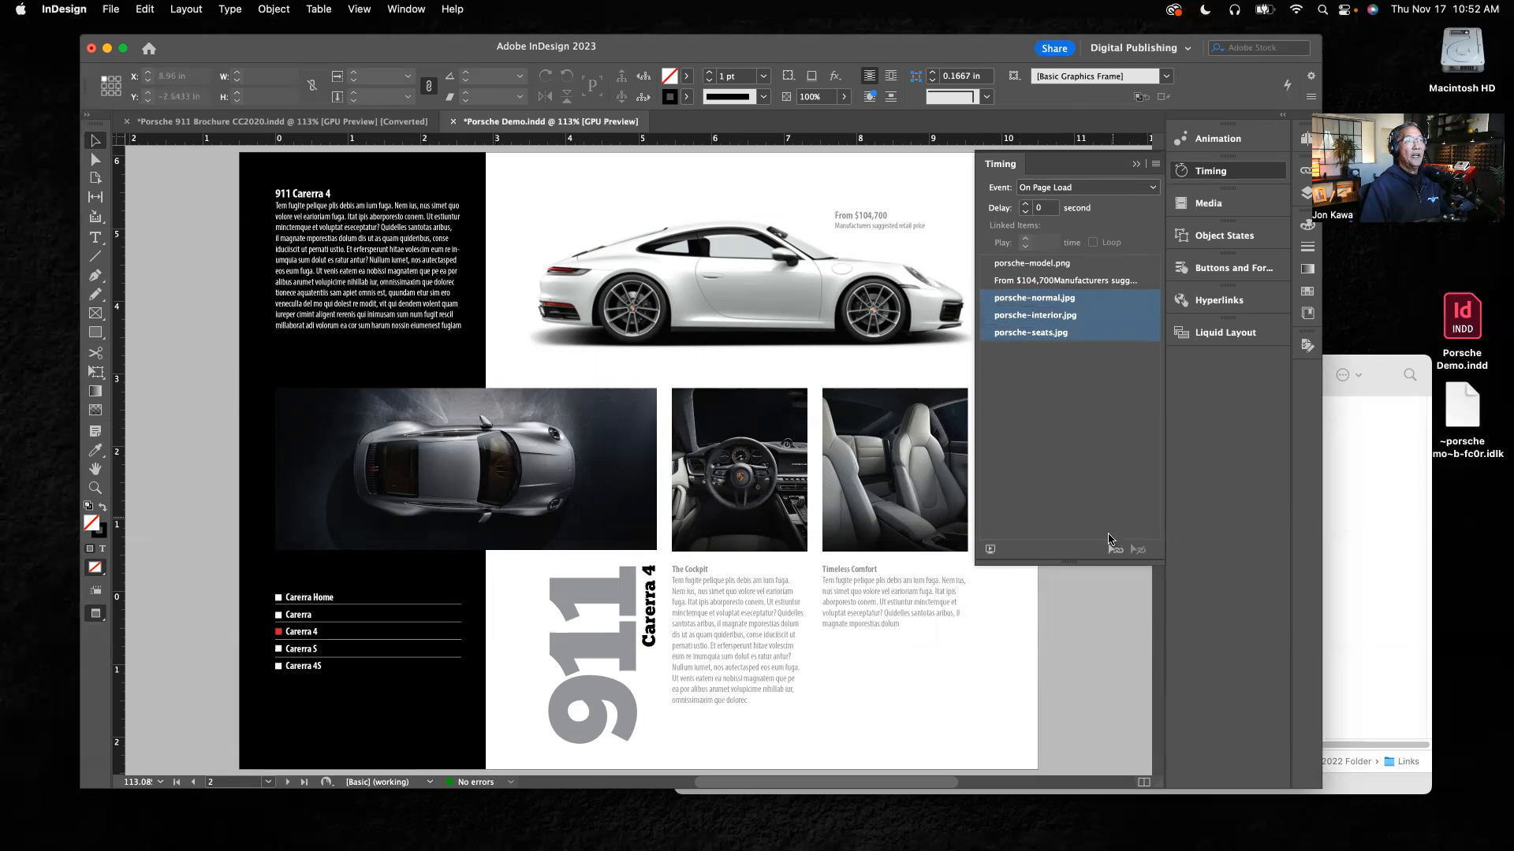
left_click(1114, 550)
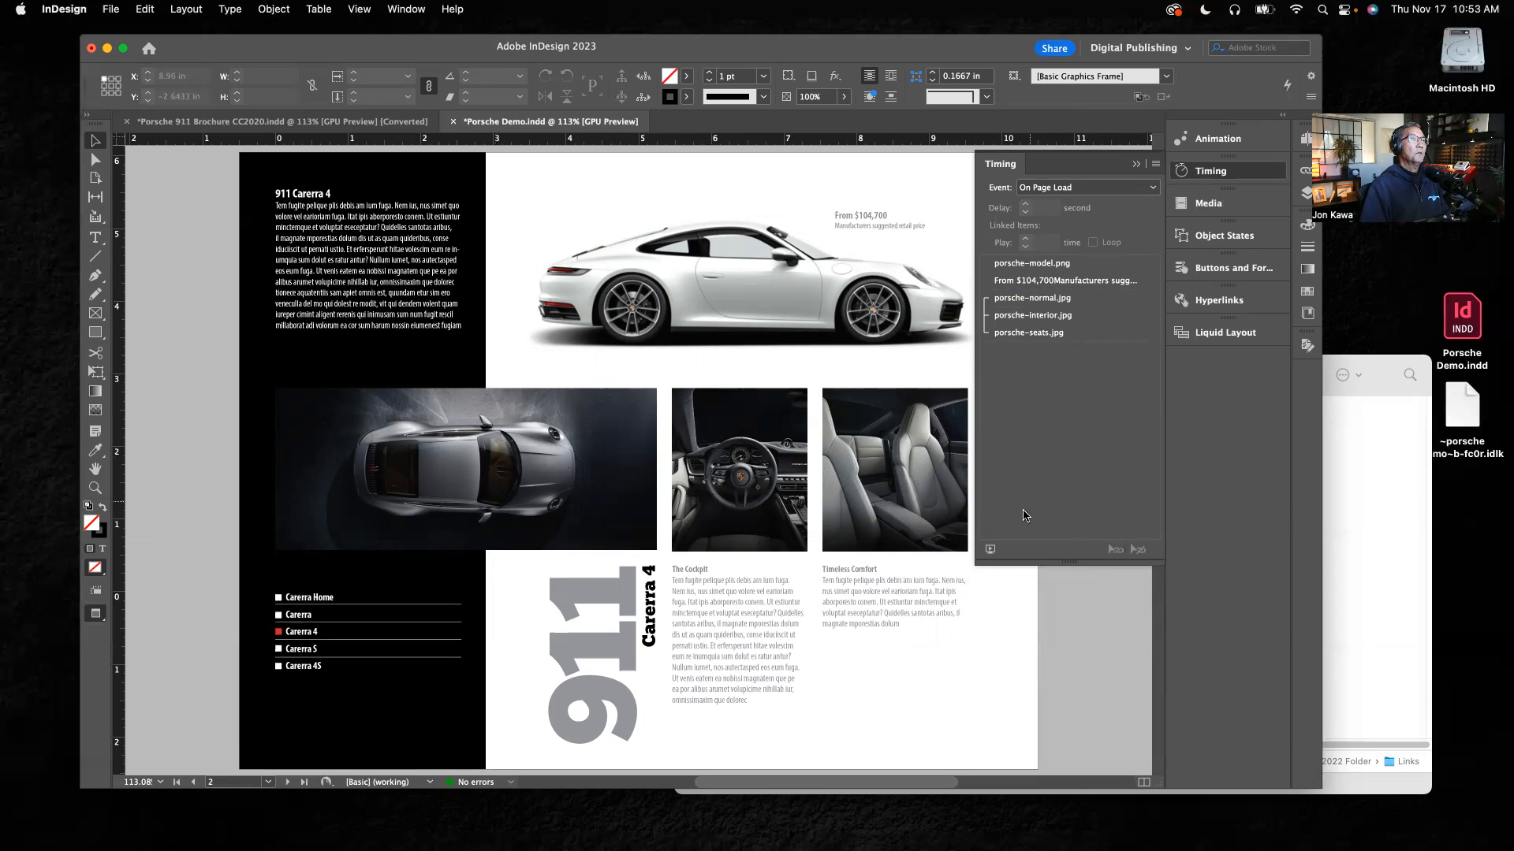
Step: Preview the whole document's interactivity, test the Carerra 4 and Carerra navigation buttons, and close the preview
left_click(991, 549)
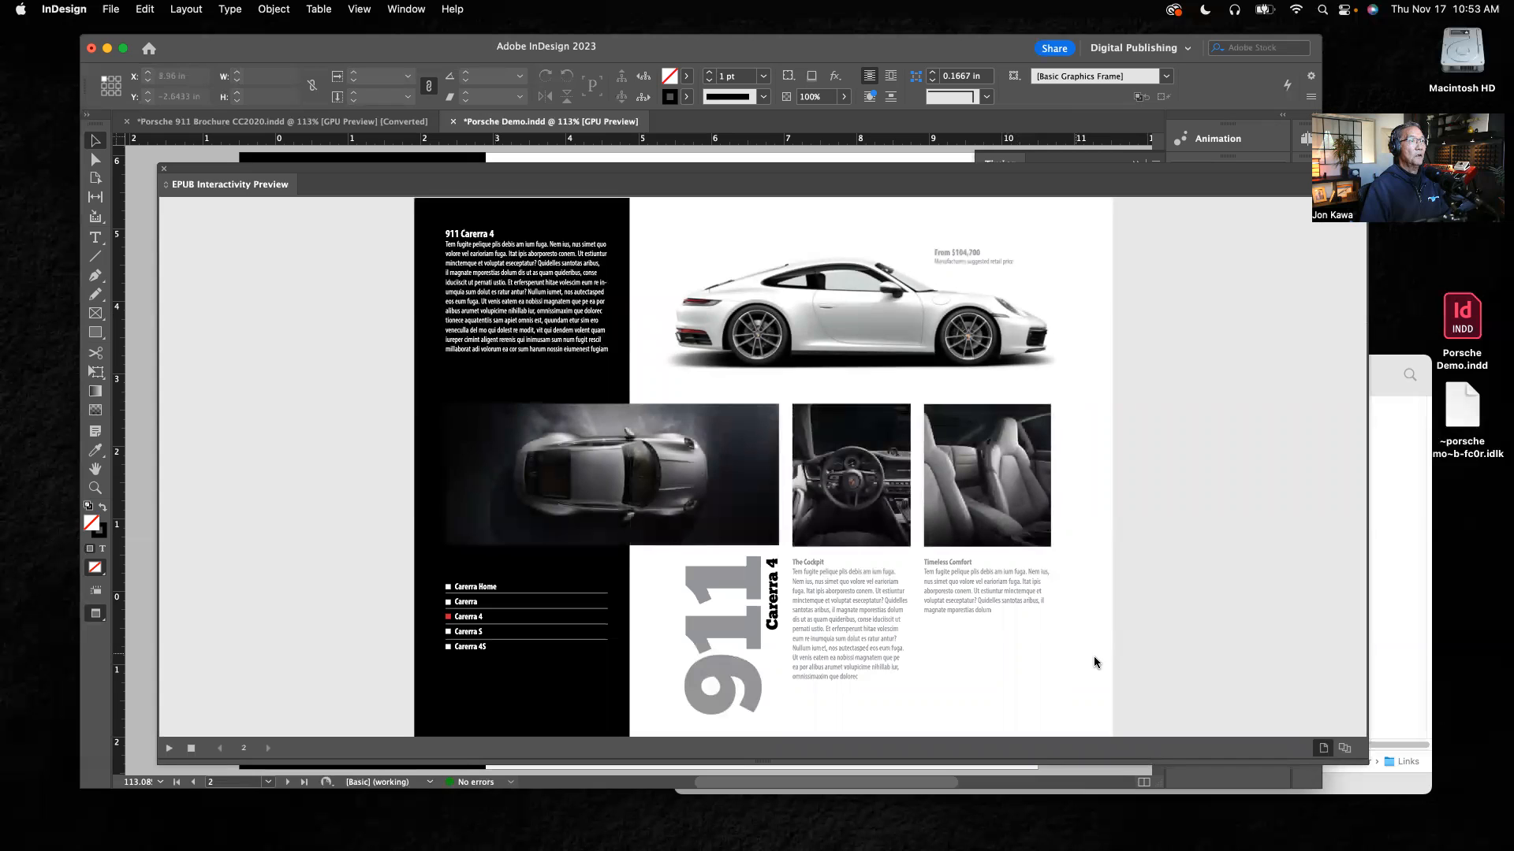
left_click(1345, 754)
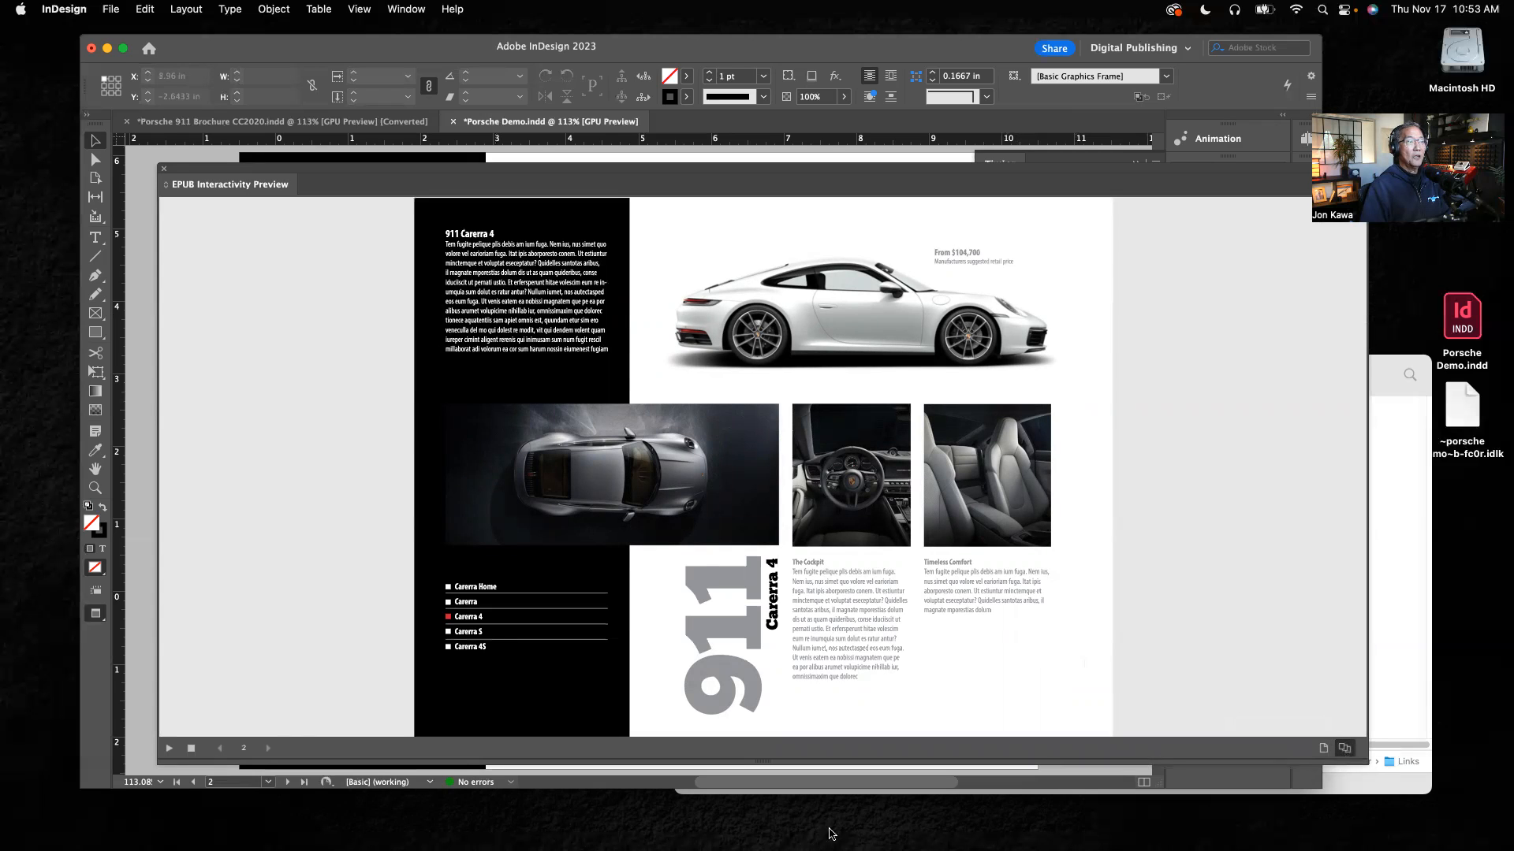
left_click(165, 748)
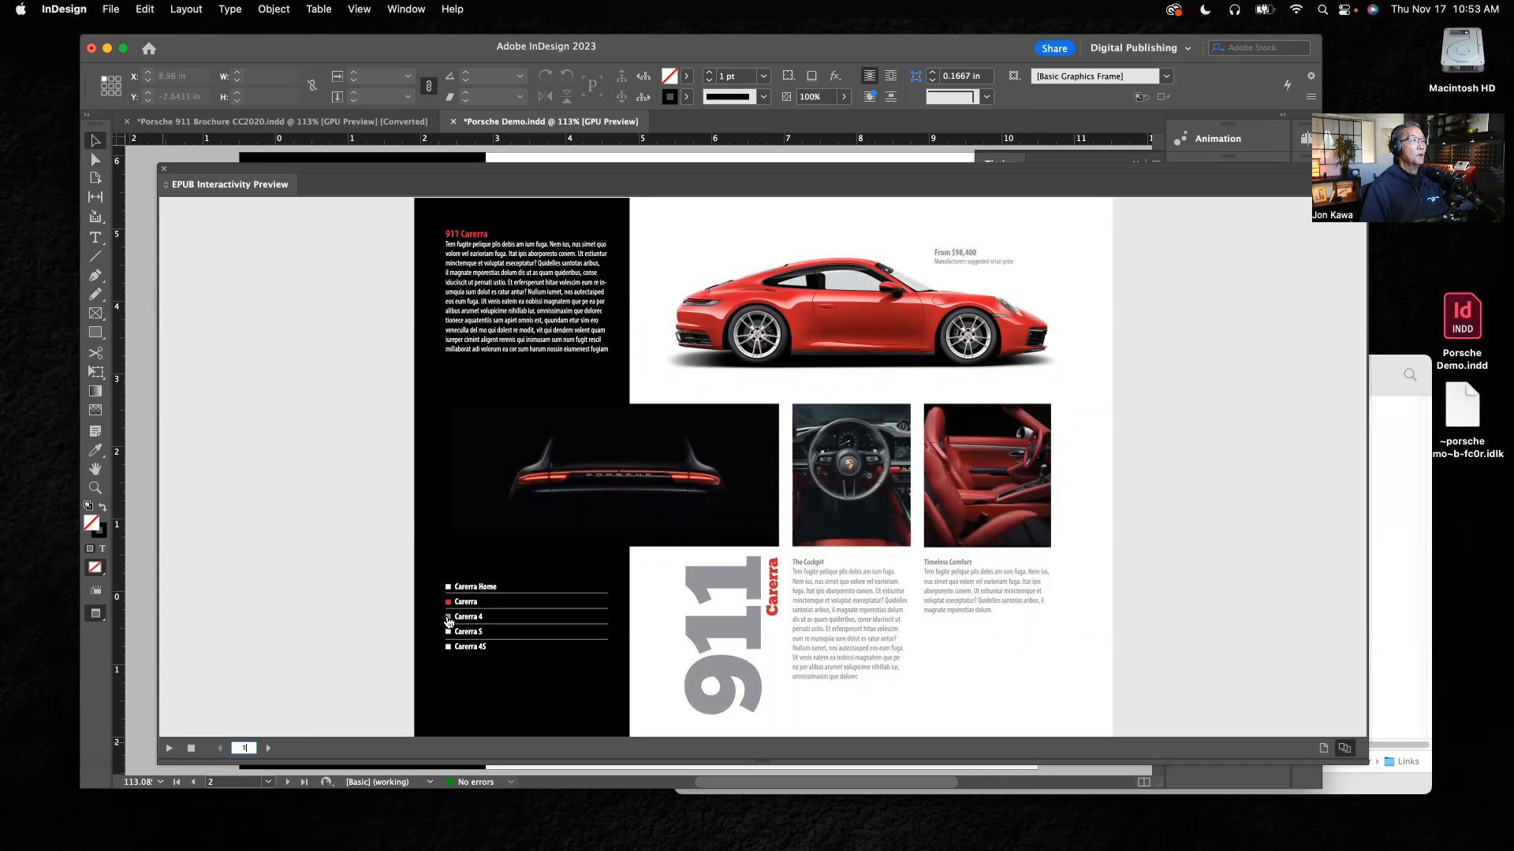
left_click(449, 619)
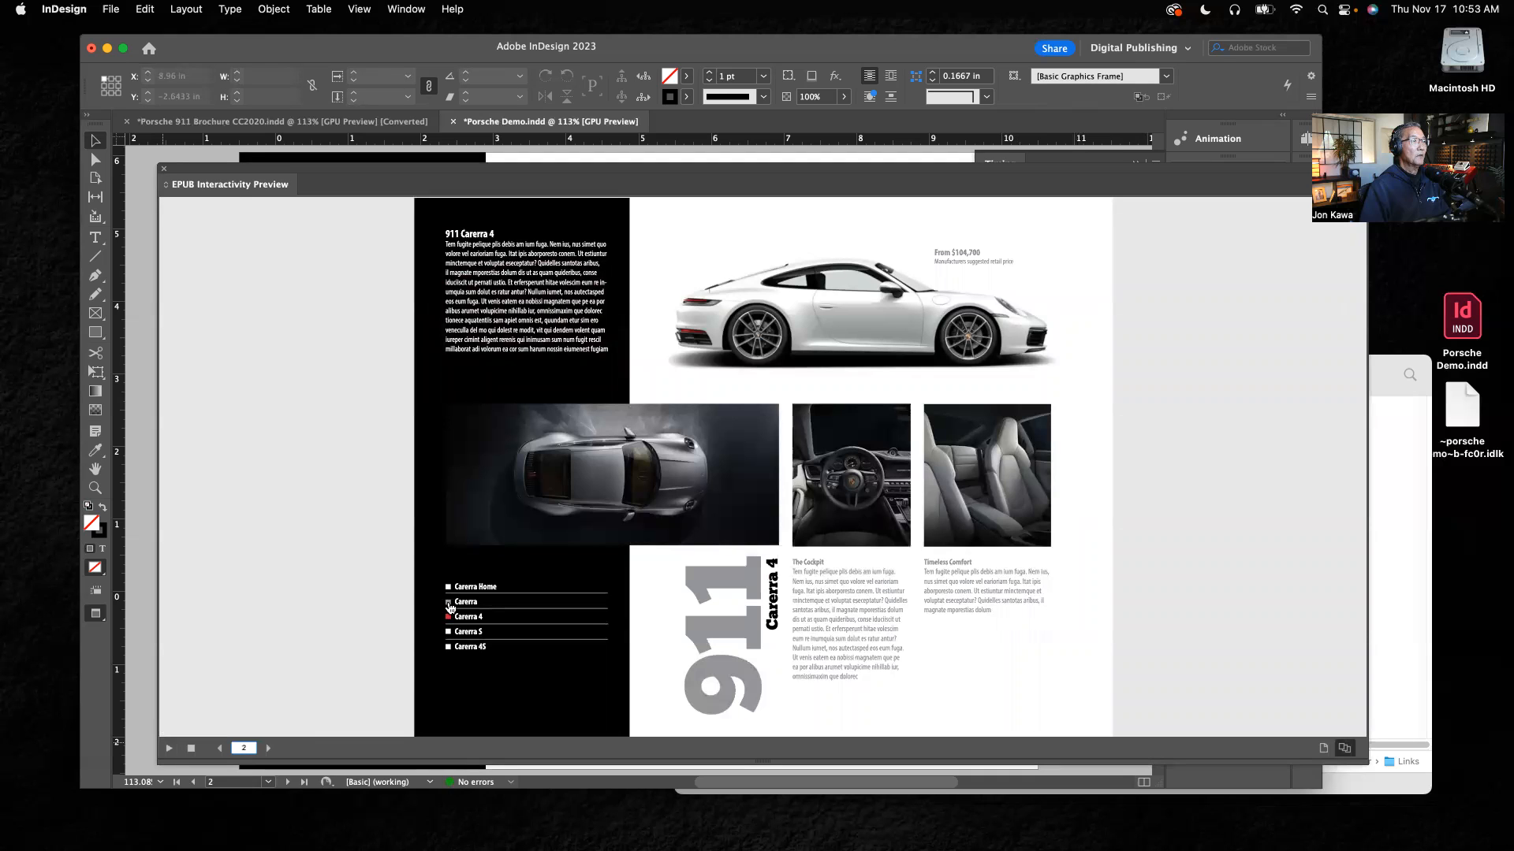
left_click(448, 604)
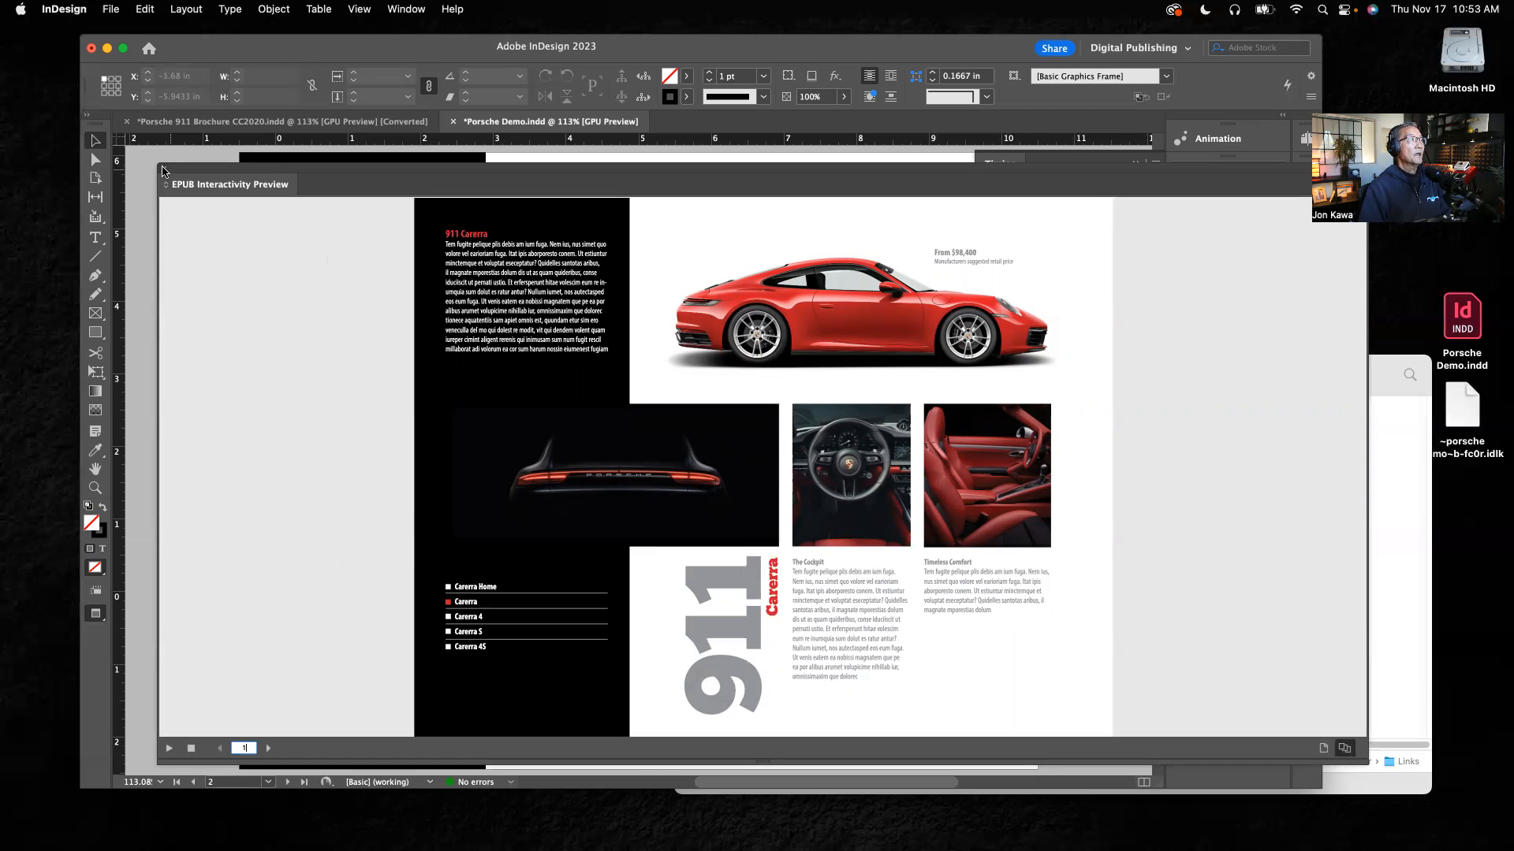
left_click(163, 171)
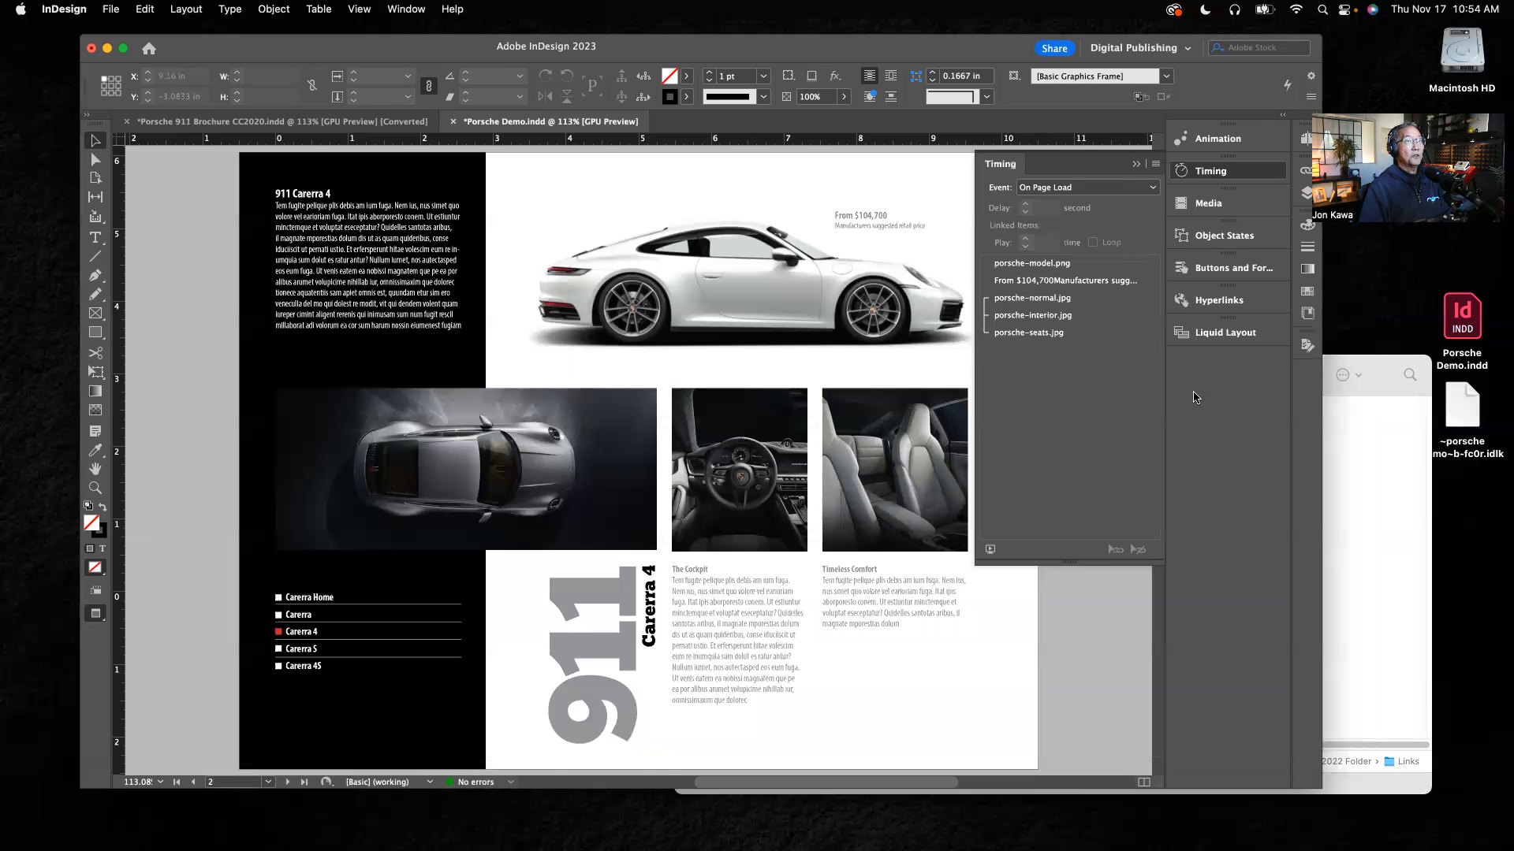
Step: Go to page 3 of the Porsche Demo.indd document
left_click(1302, 140)
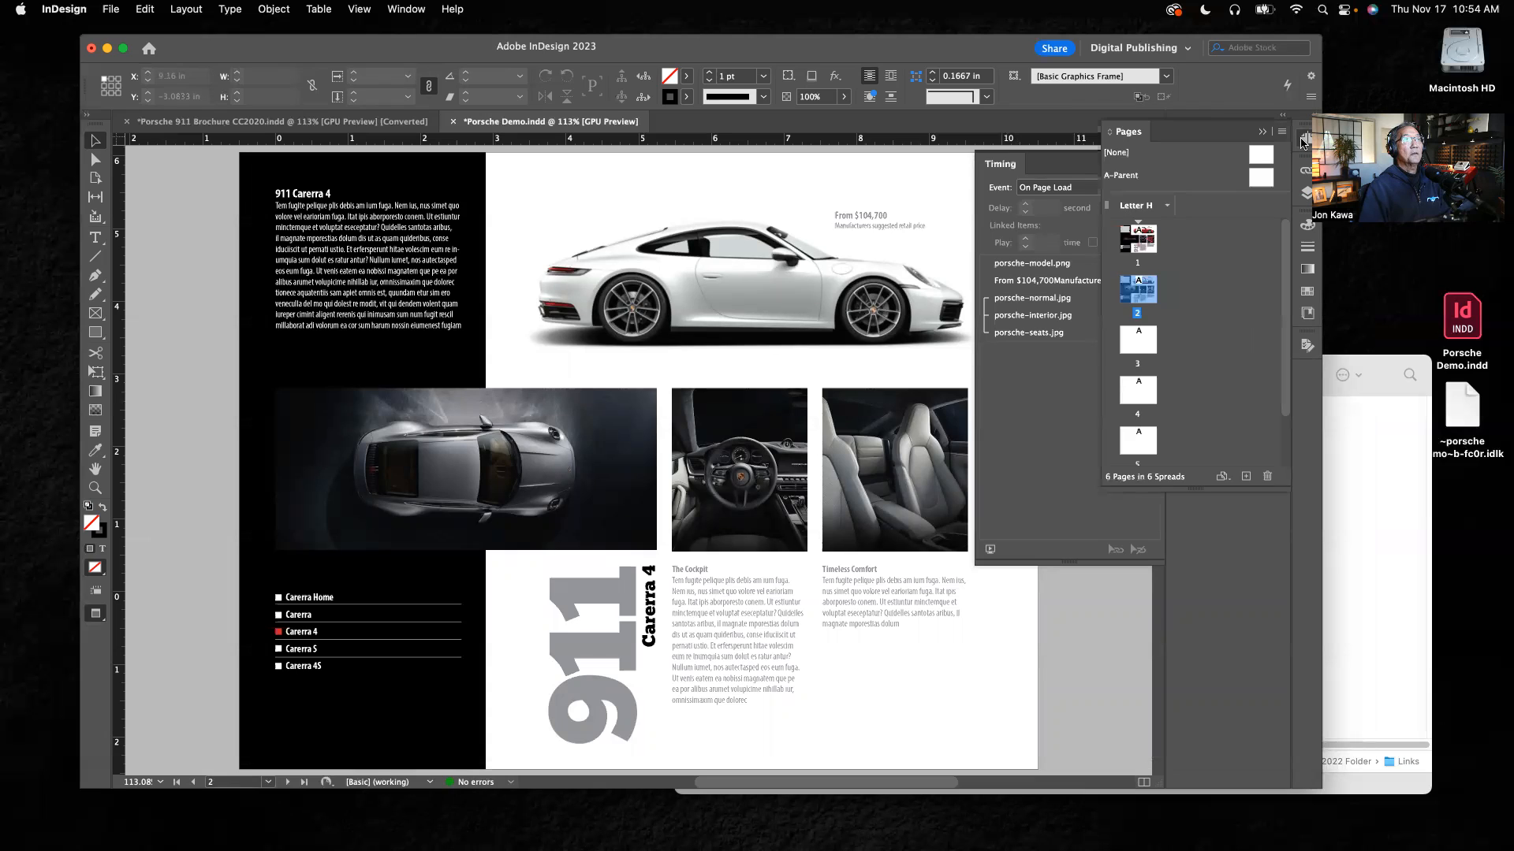
left_click(1141, 353)
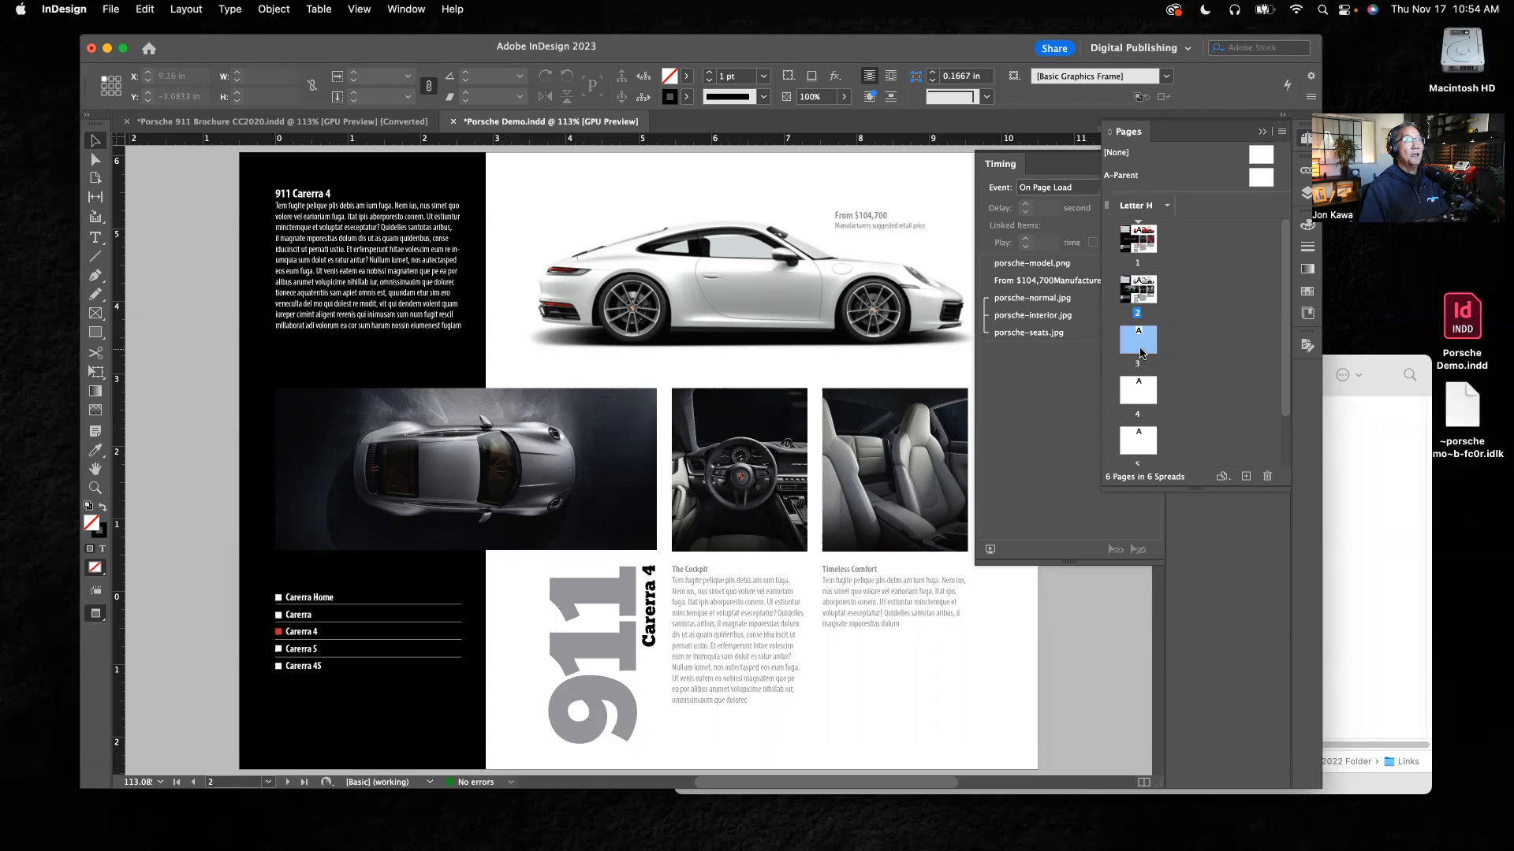
double_click(1142, 353)
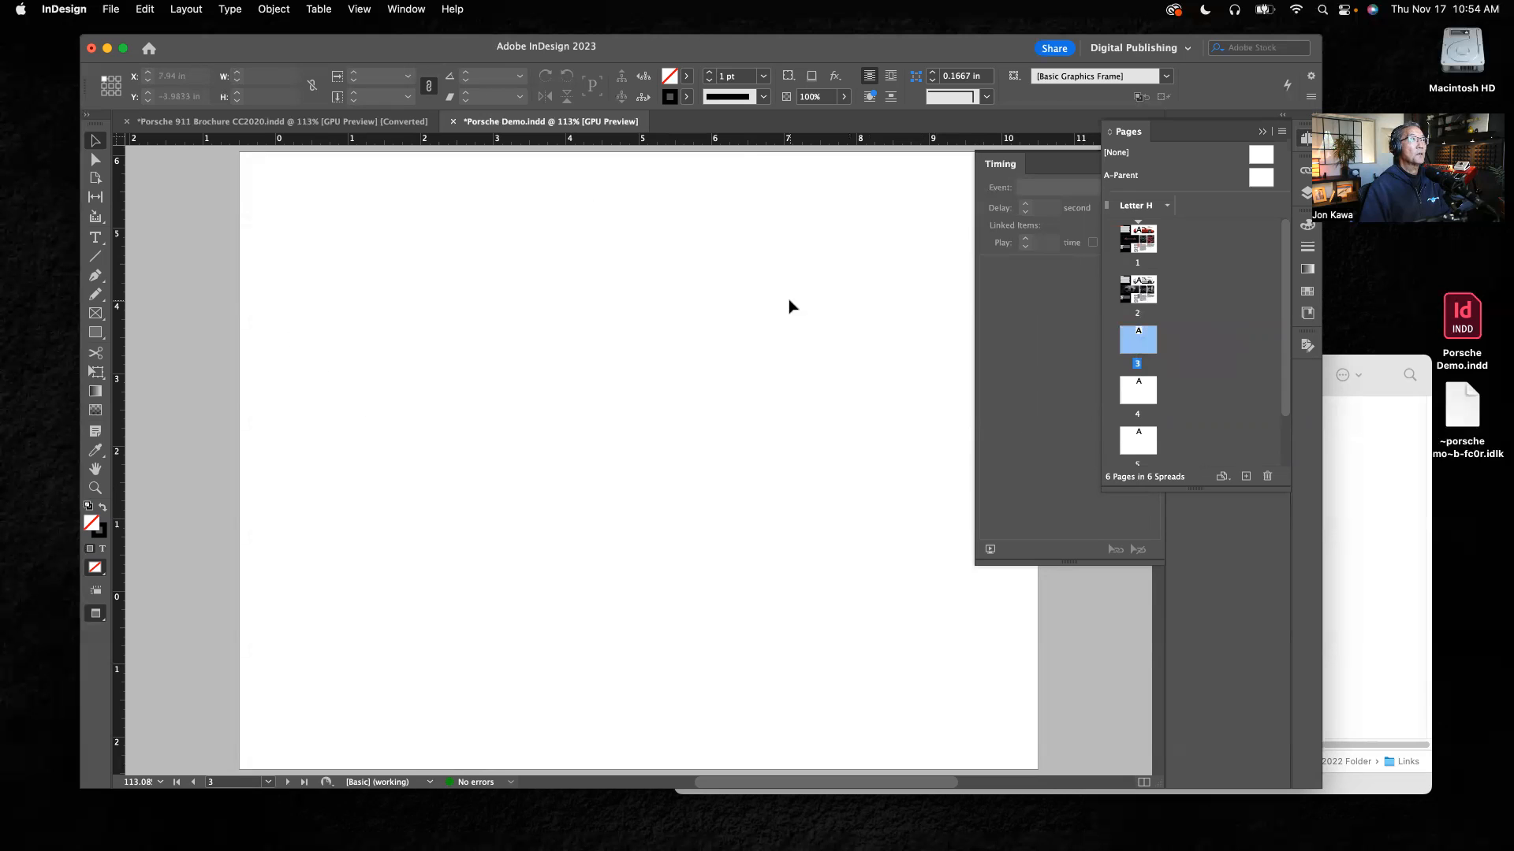
Step: Switch to Porsche 911 Brochure CC2020.indd and play an interactivity preview of the entire document from its first page
left_click(347, 122)
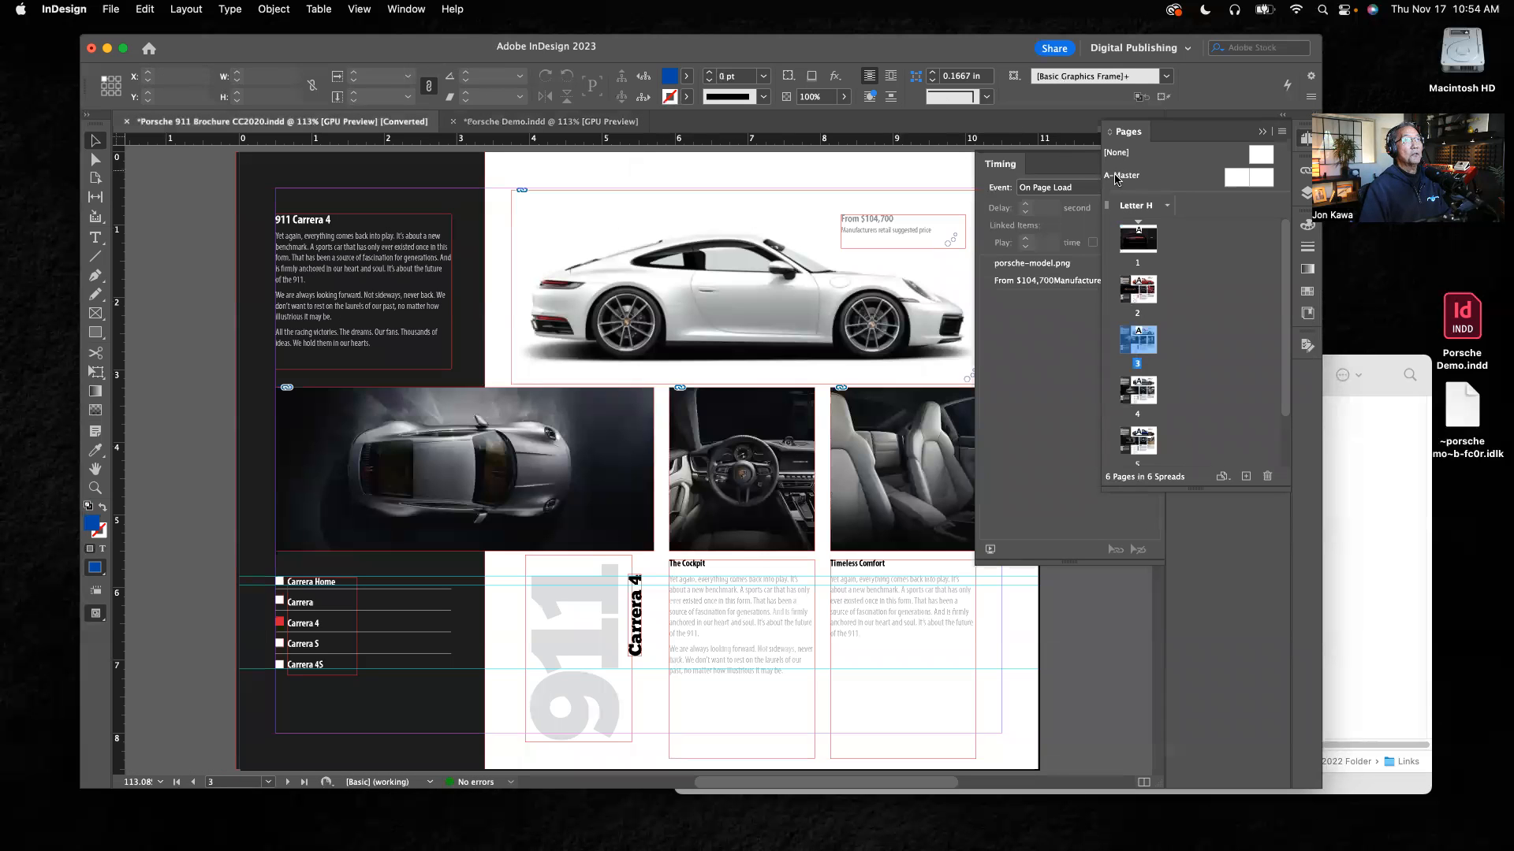
left_click(1262, 133)
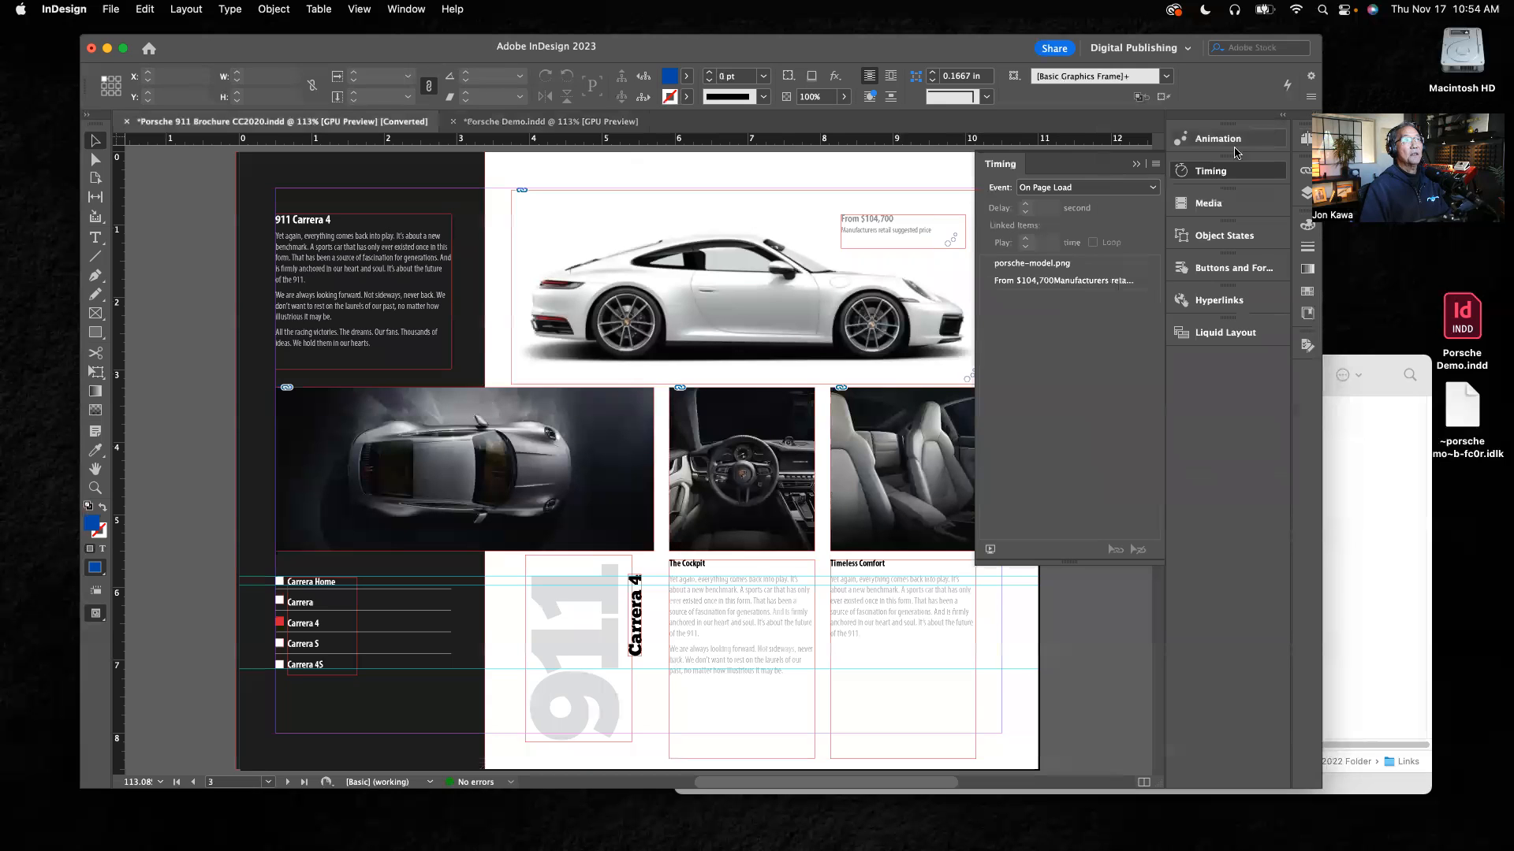
left_click(1134, 165)
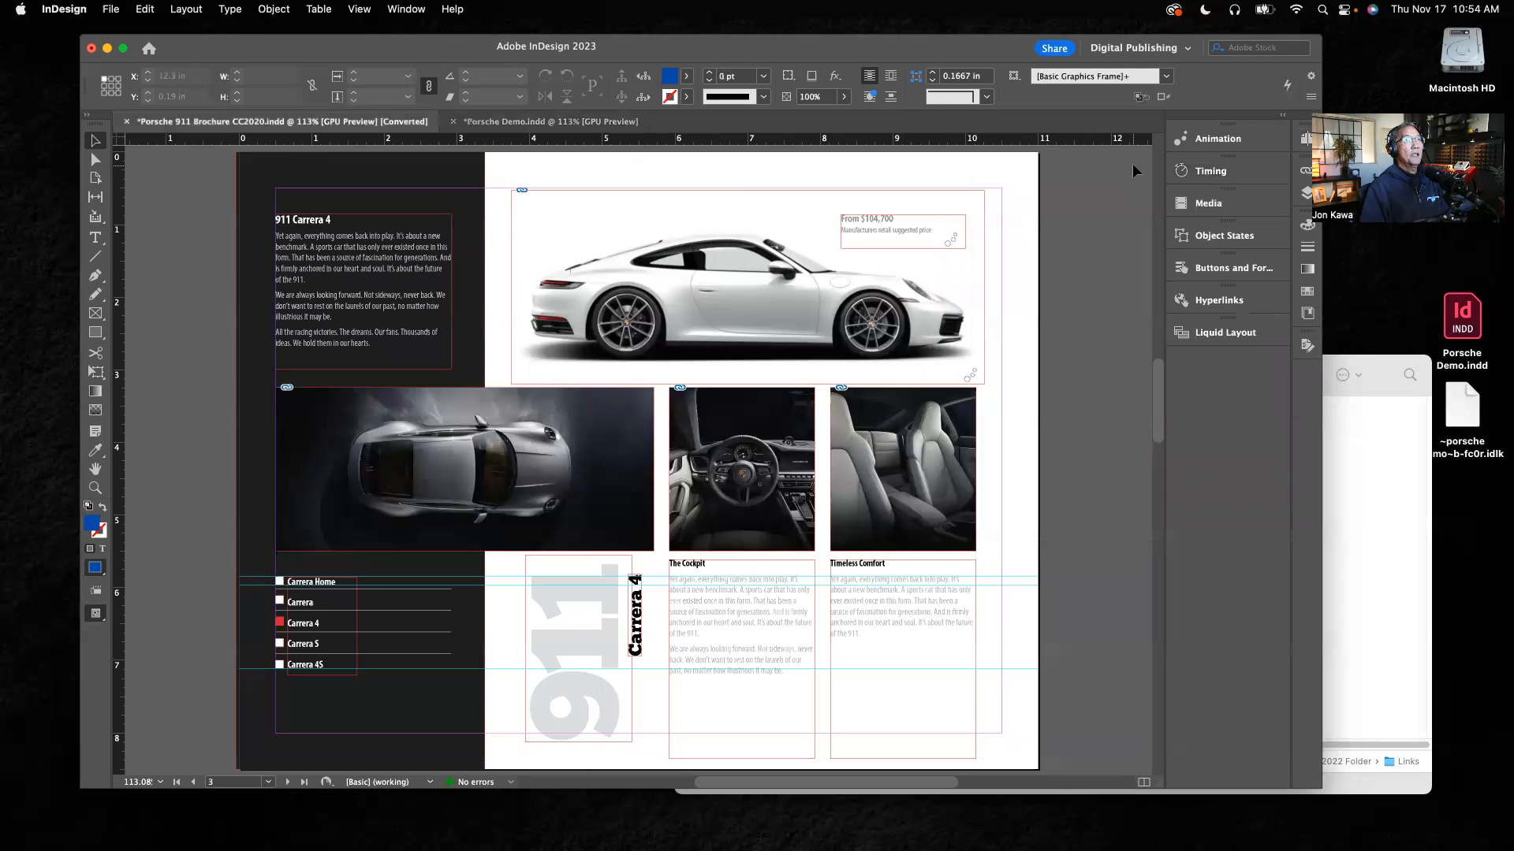
left_click(1218, 138)
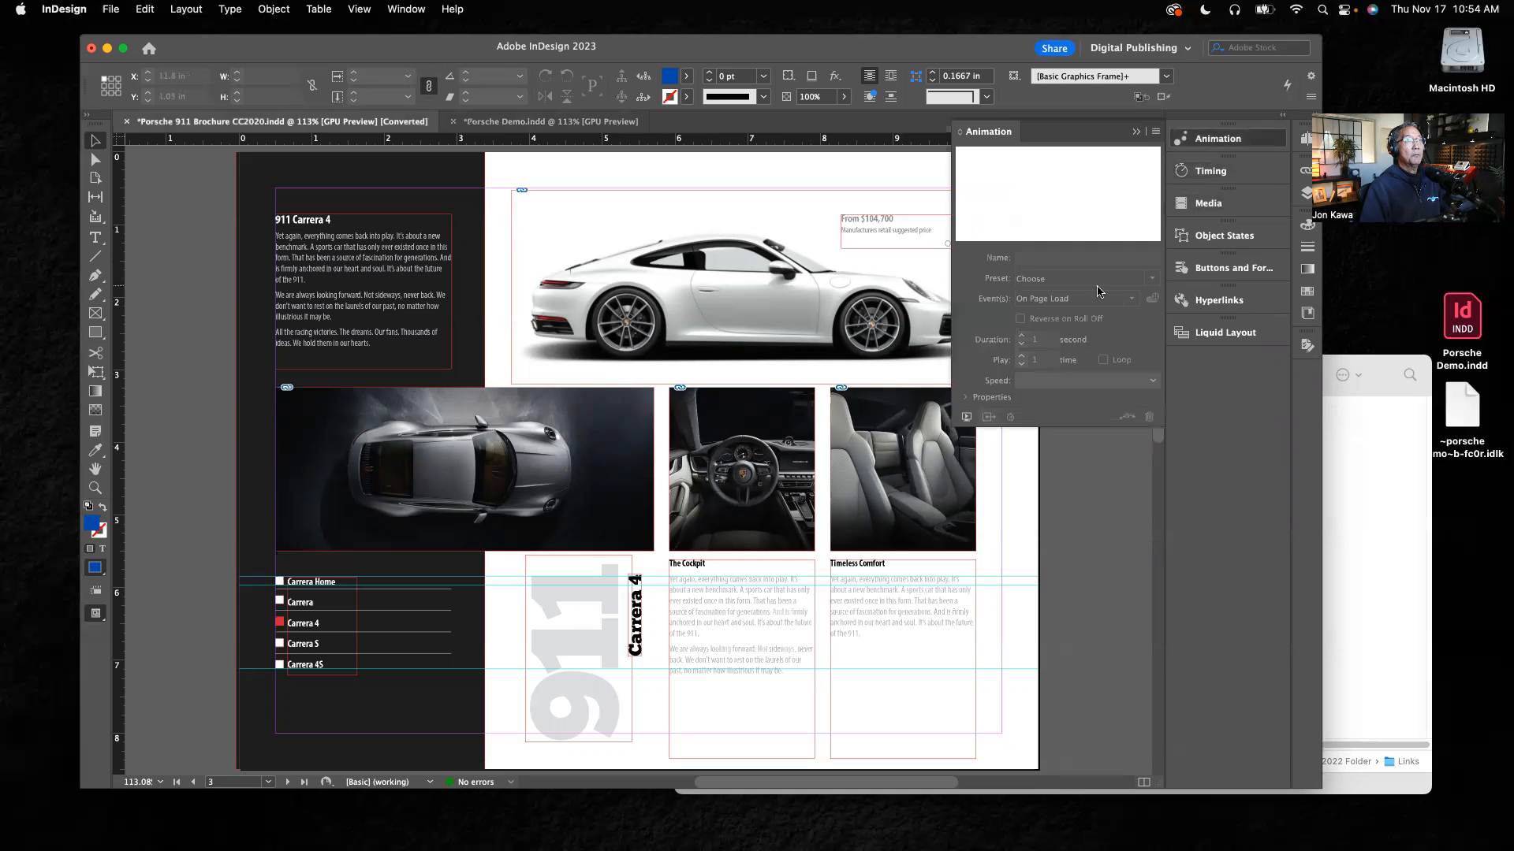
left_click(968, 417)
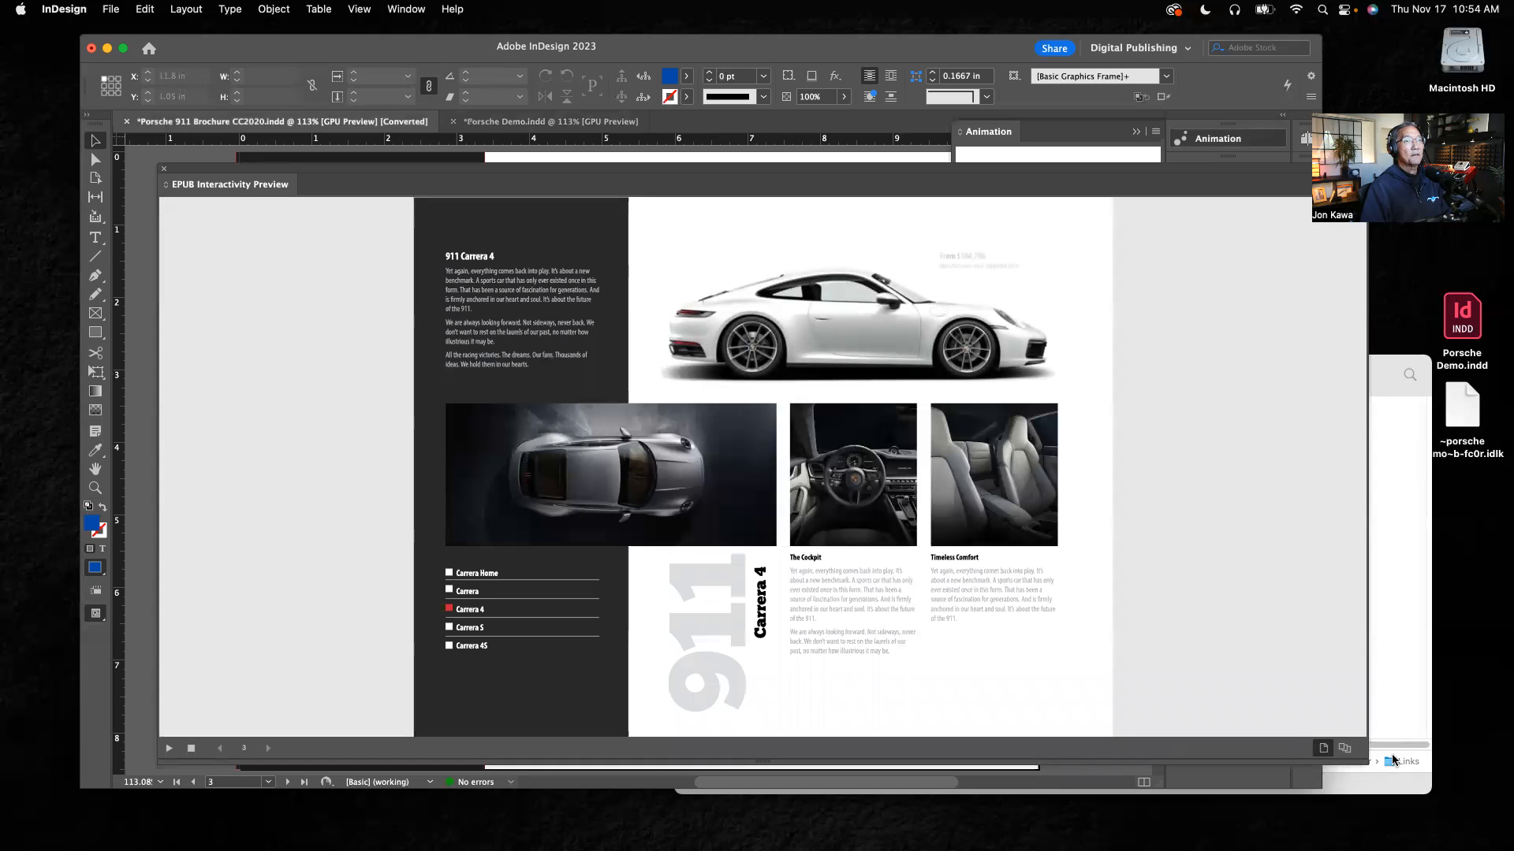
left_click(1345, 750)
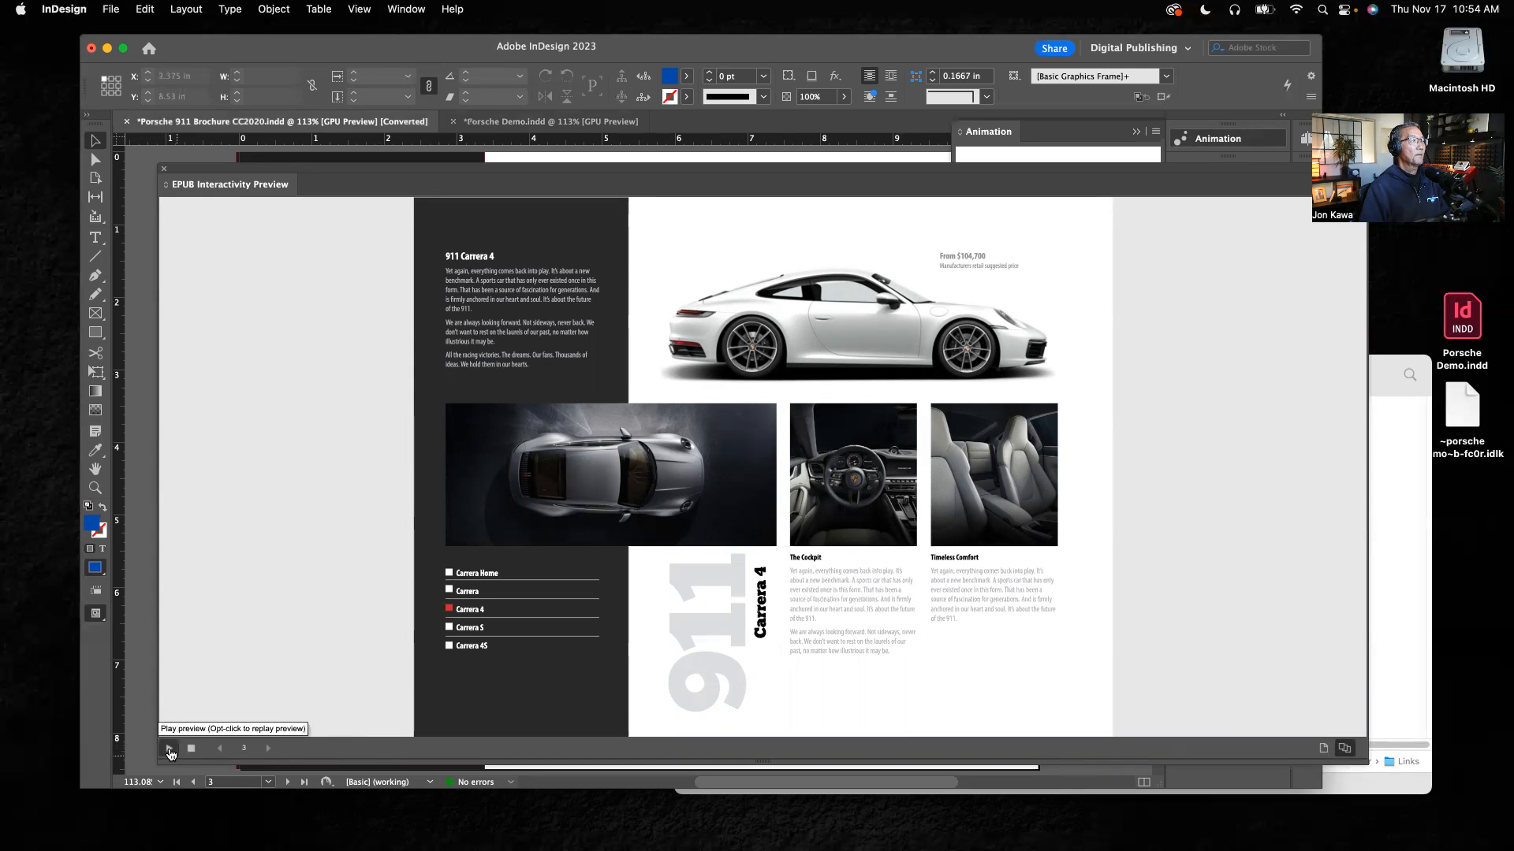
left_click(169, 749)
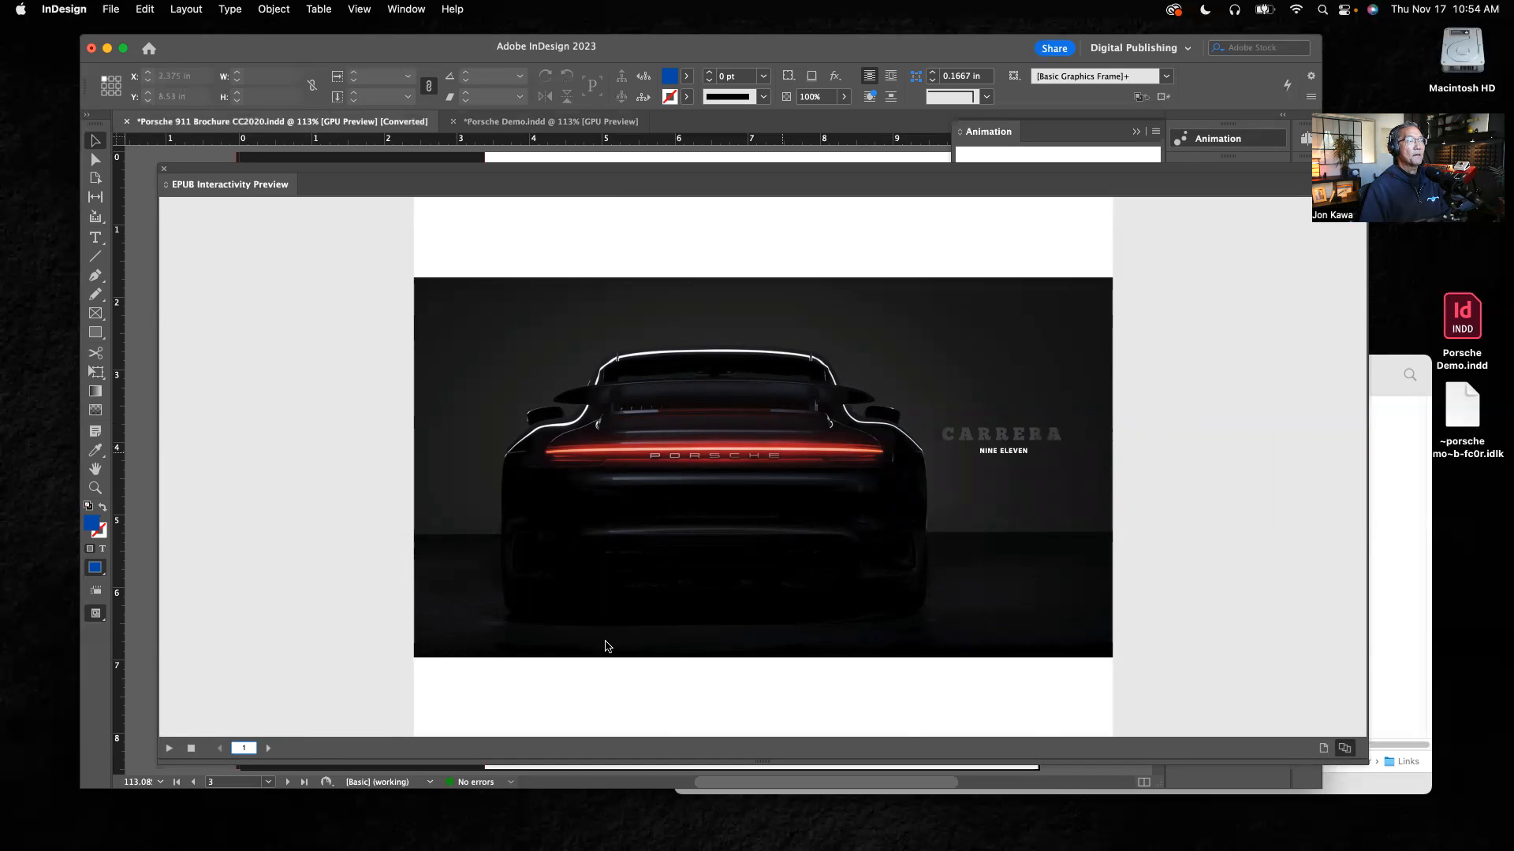
Step: Test the finished brochure's page navigation and its Carrera 4, Carrera S, Carrera 4S and Carrera Home buttons, and close the preview
left_click(268, 749)
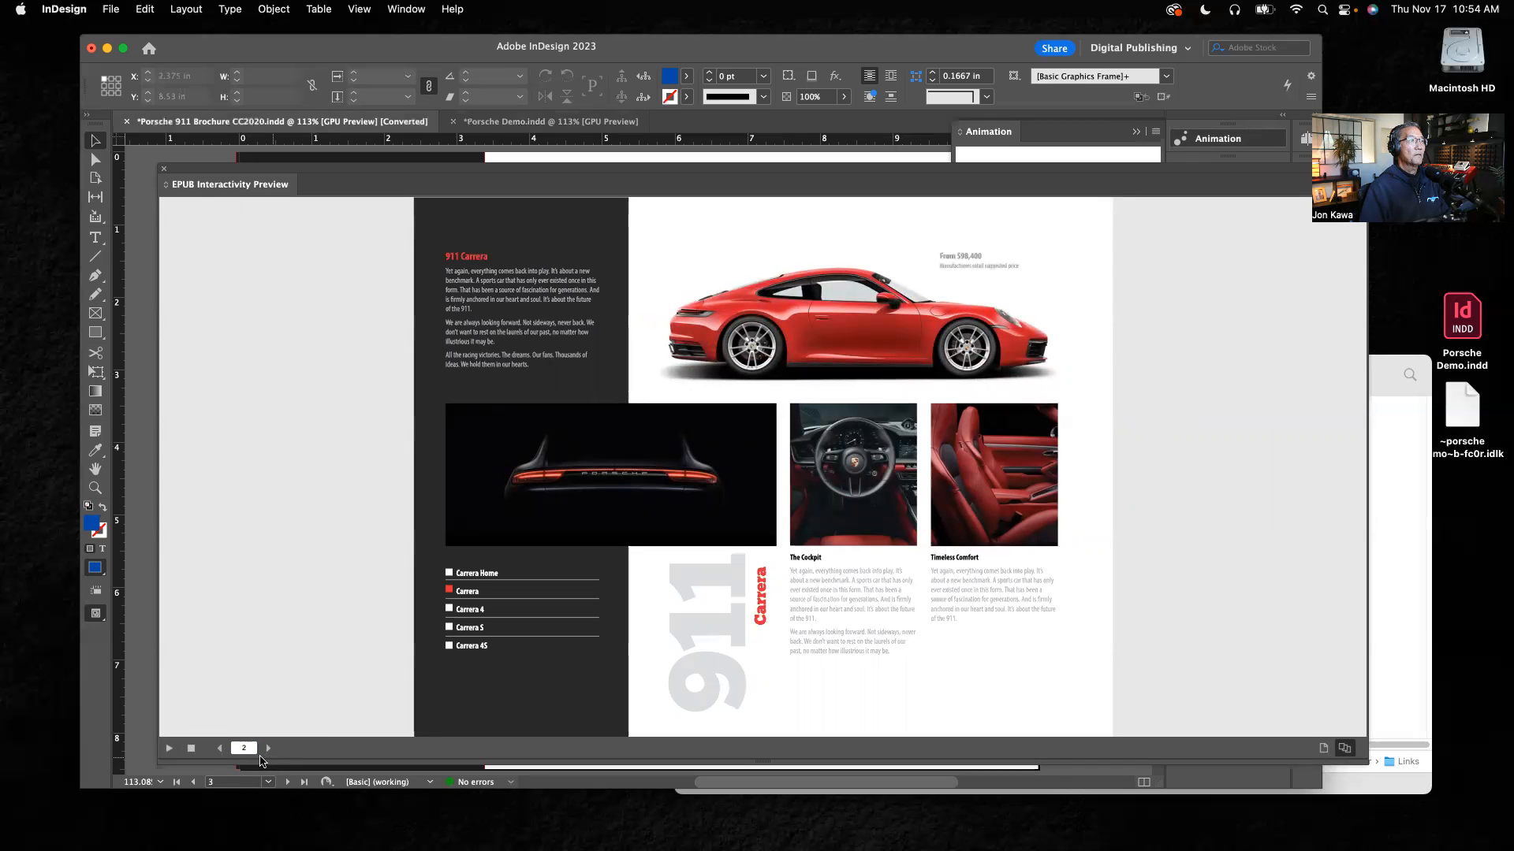
left_click(453, 614)
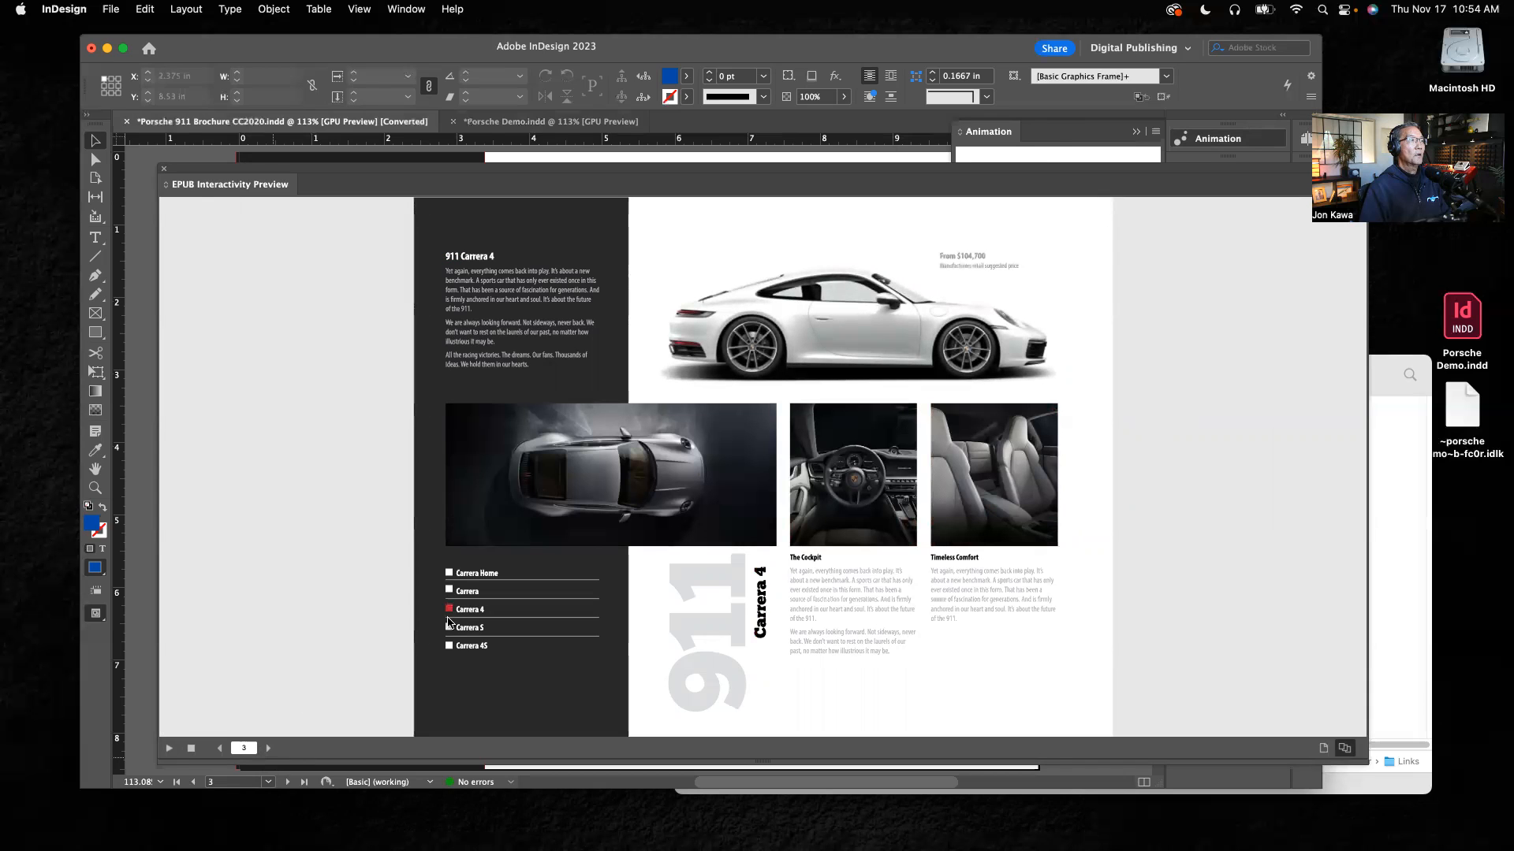
left_click(450, 631)
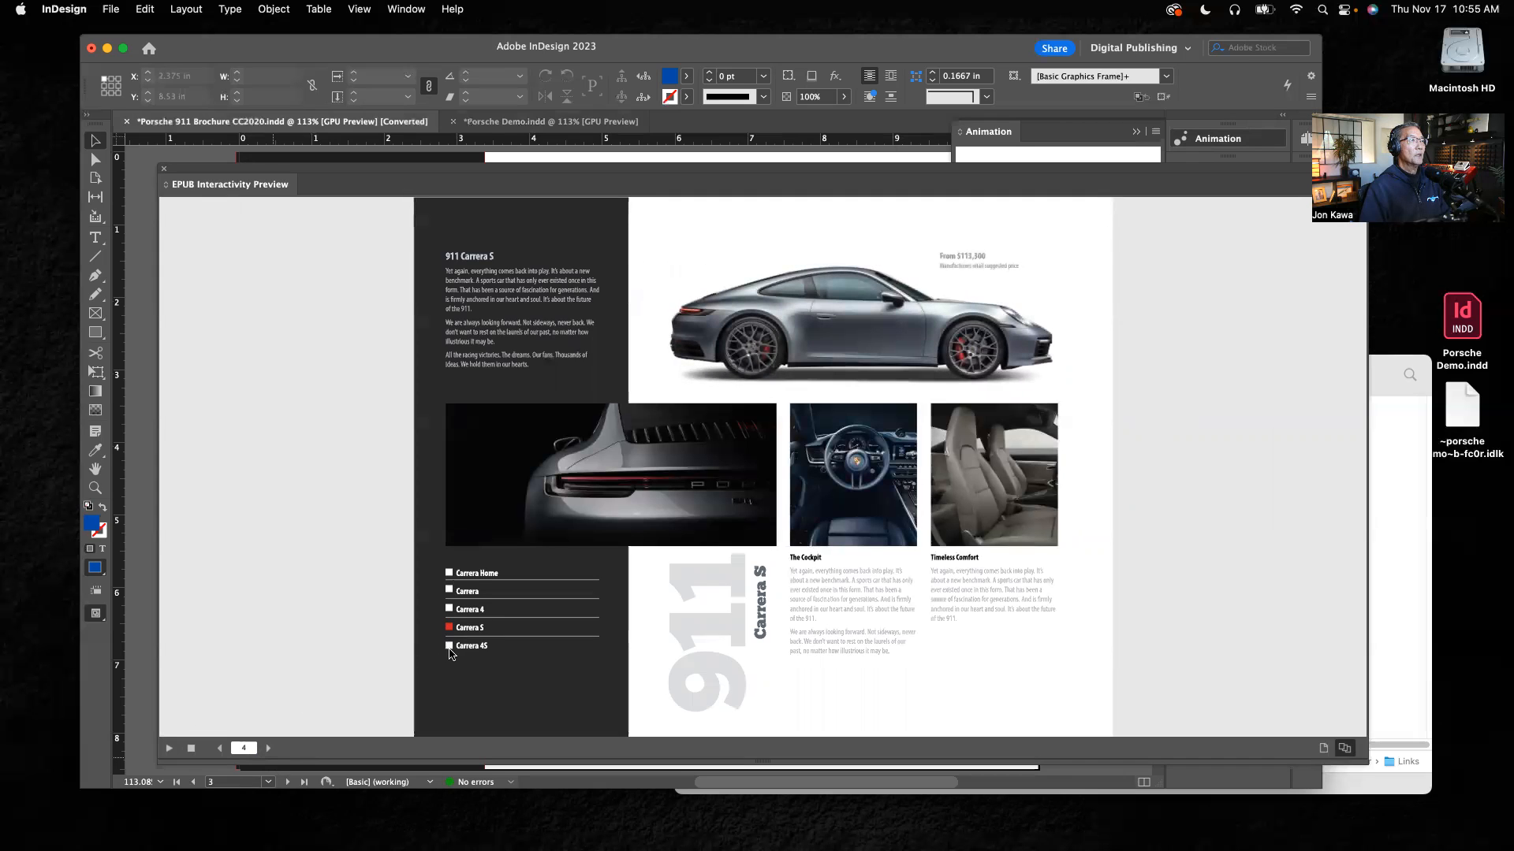
left_click(450, 647)
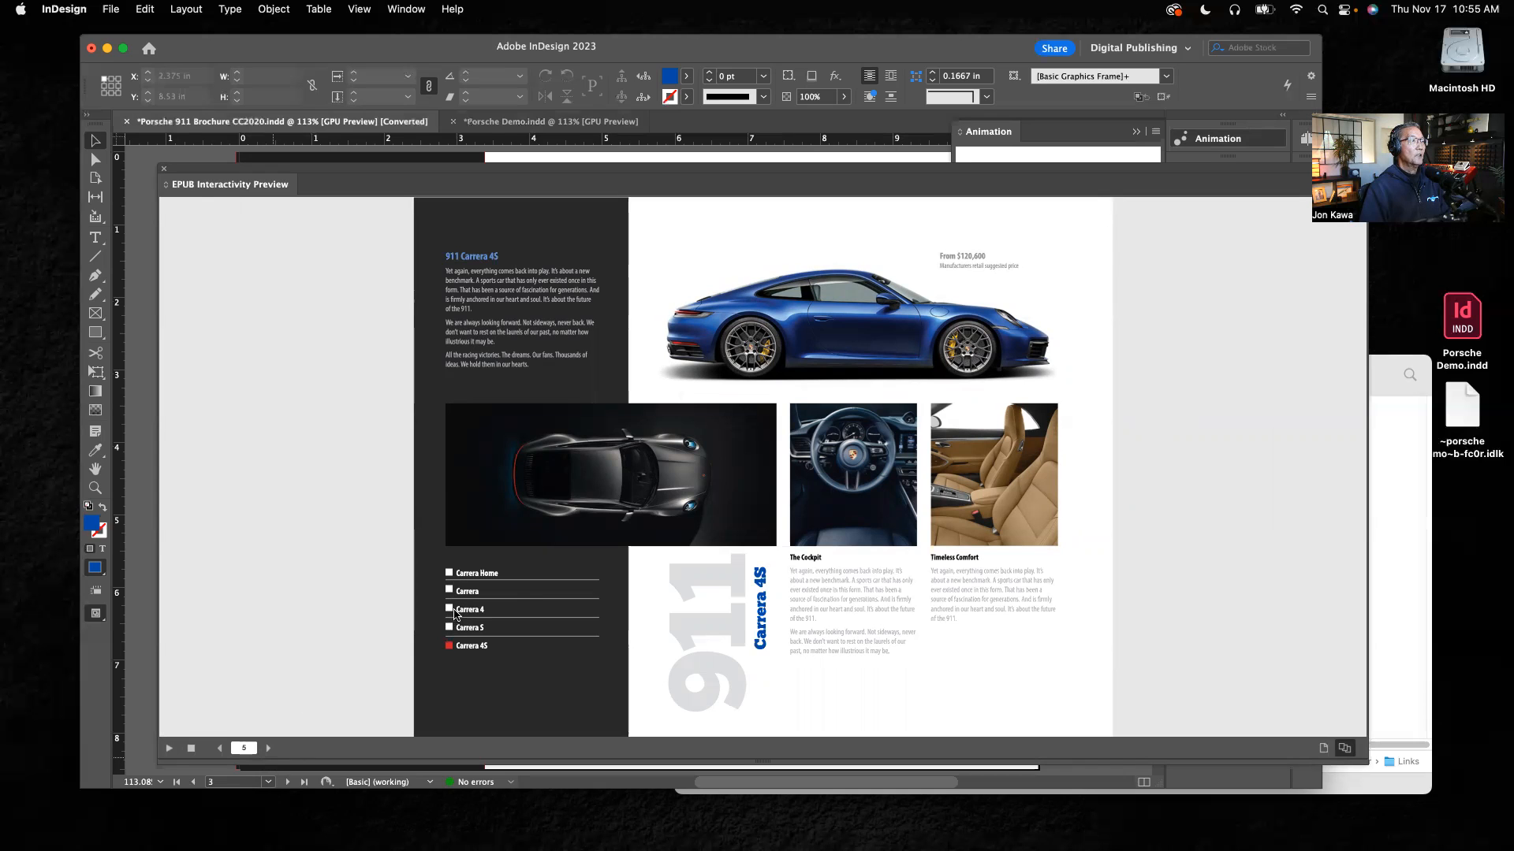
left_click(450, 610)
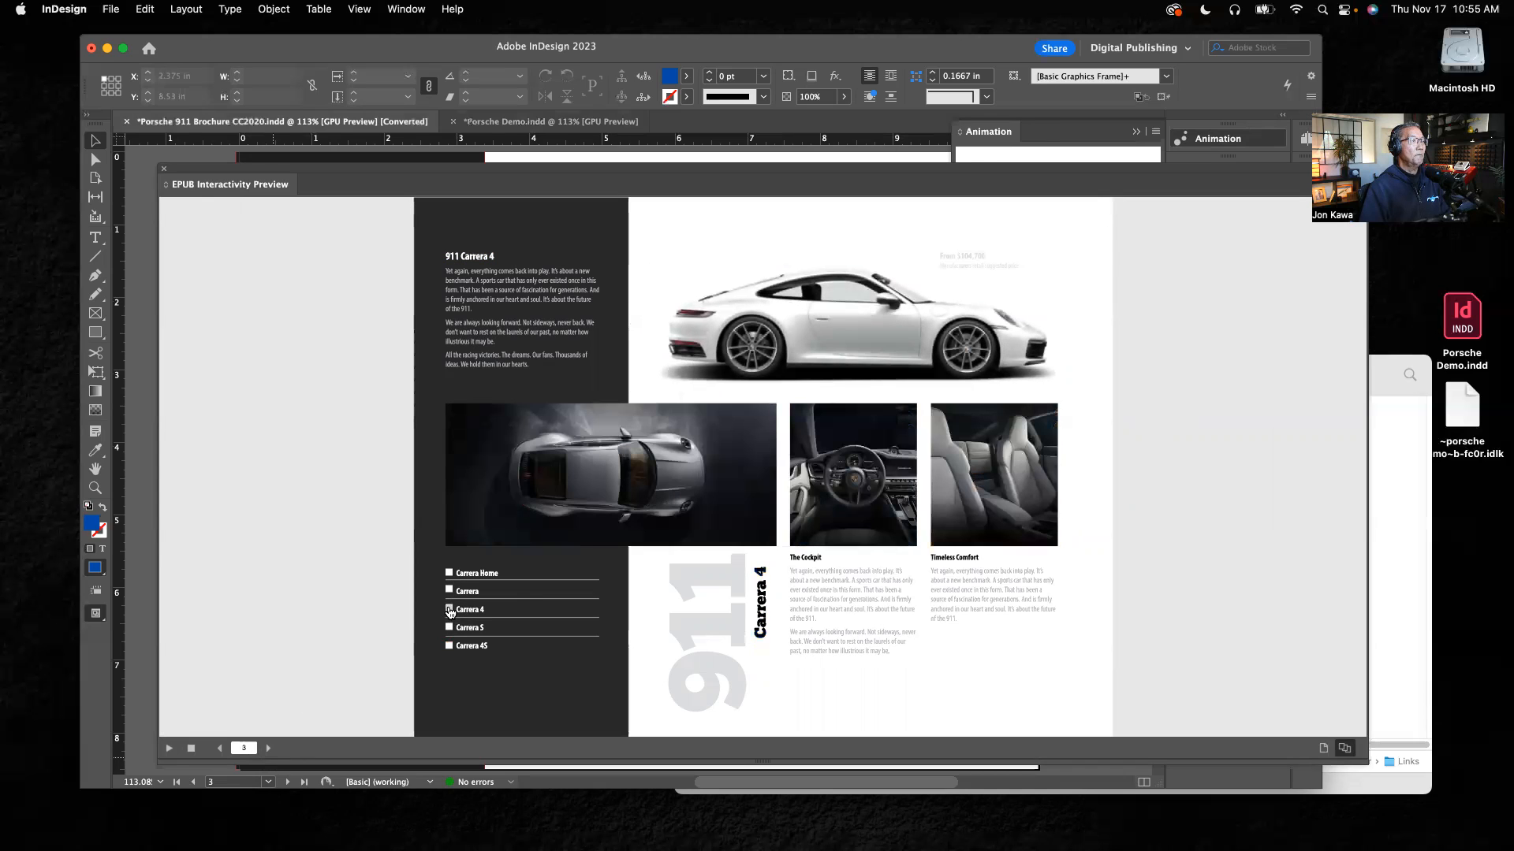
left_click(451, 575)
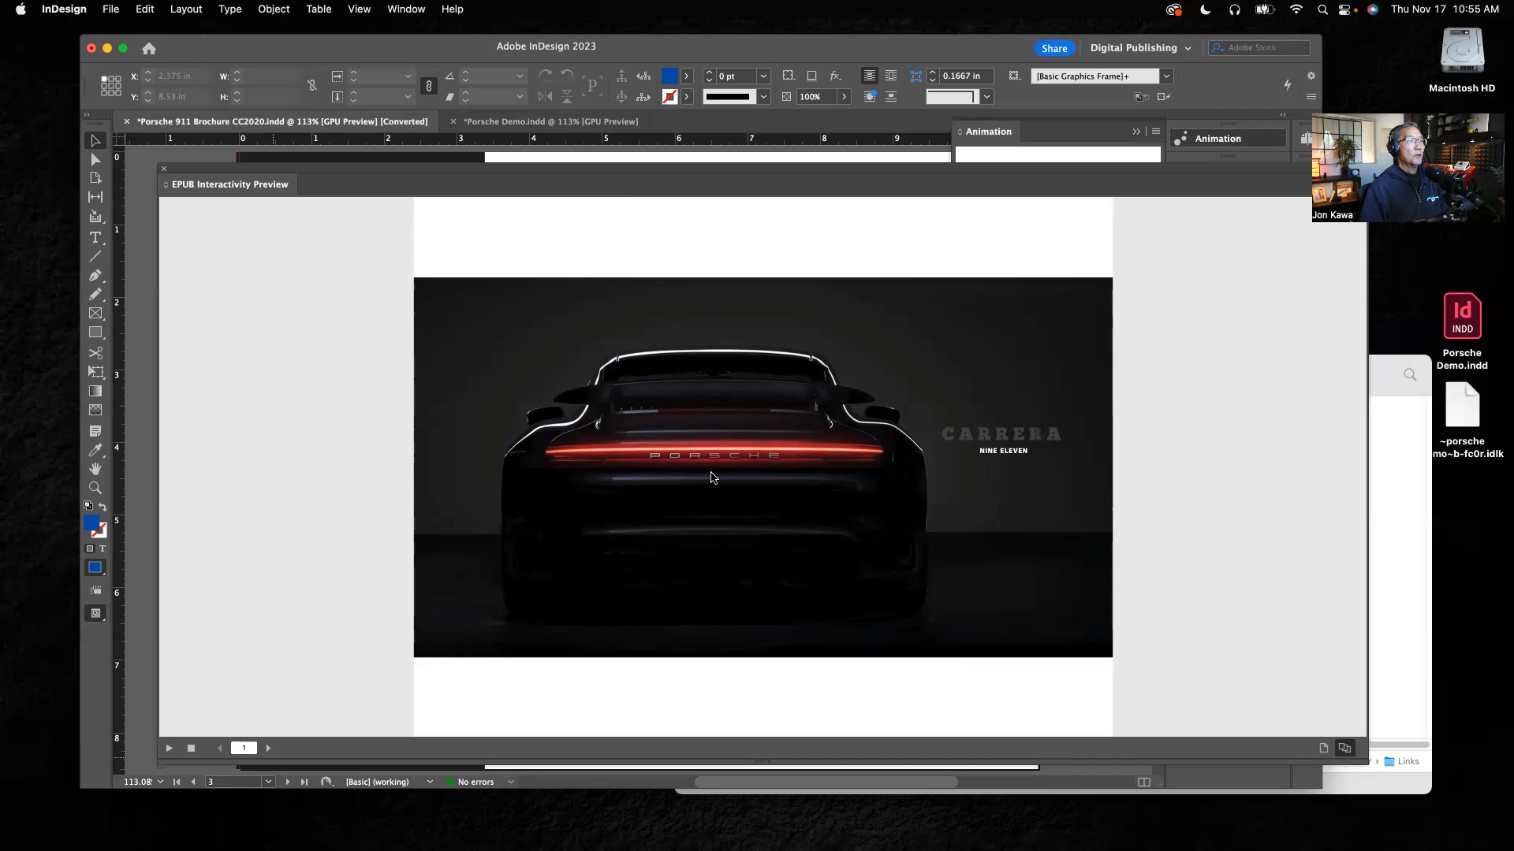
left_click(270, 749)
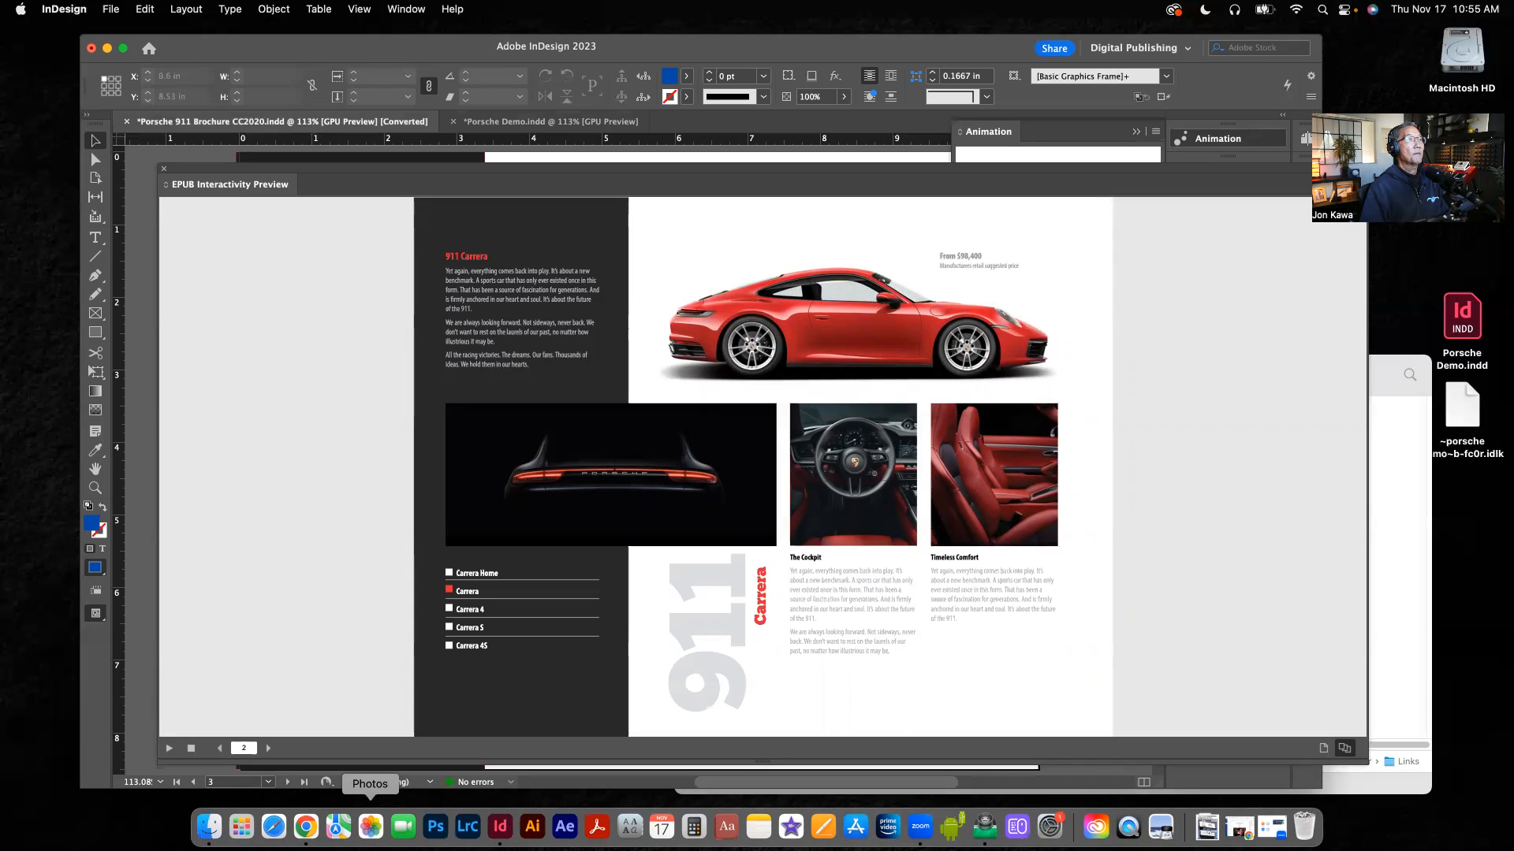
left_click(161, 171)
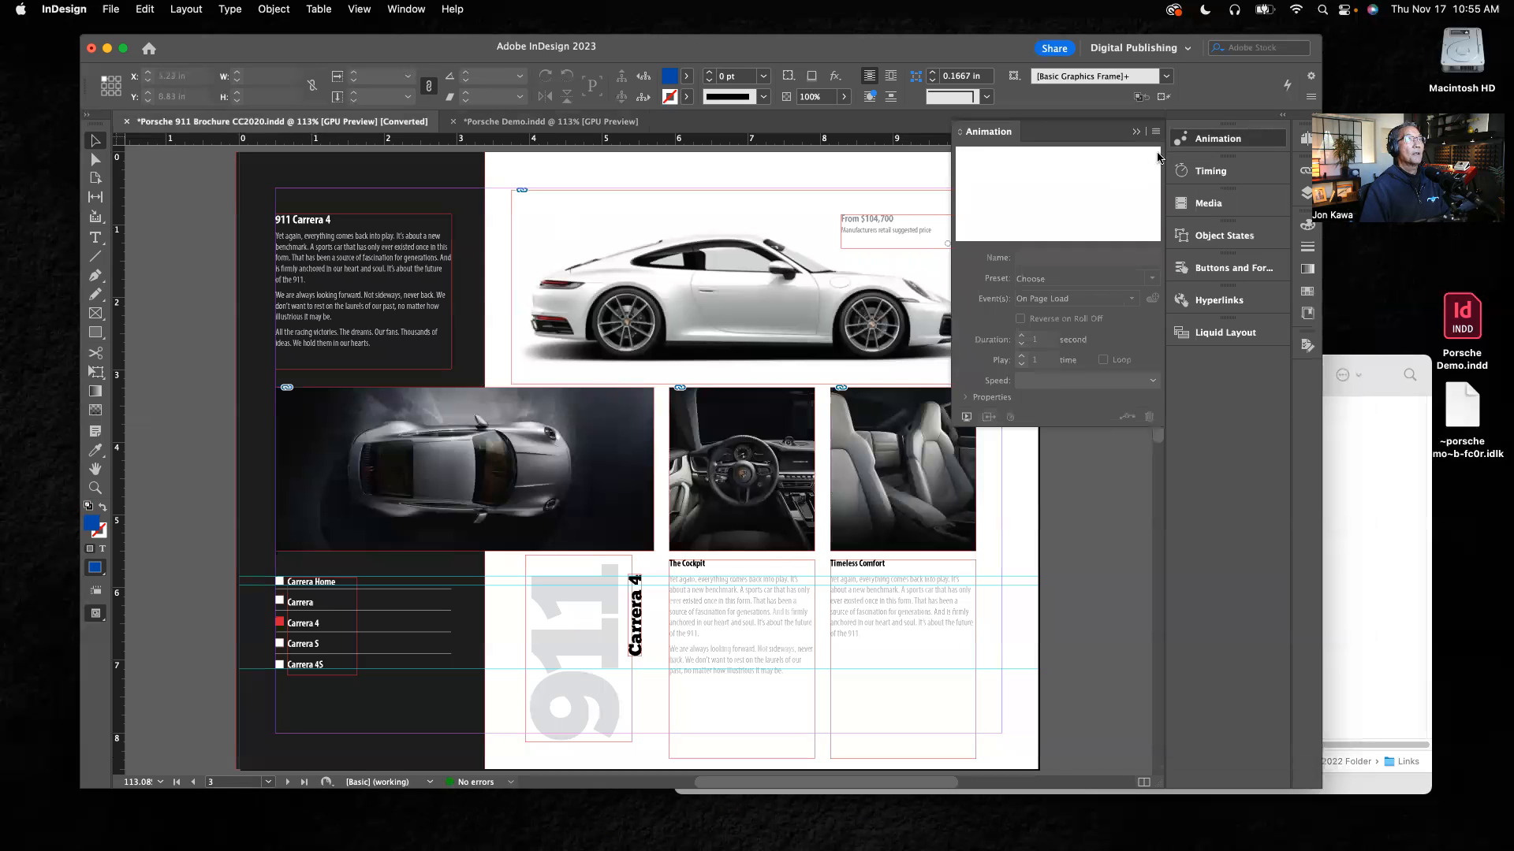
Step: Return to Porsche Demo.indd and display page 1
left_click(1137, 132)
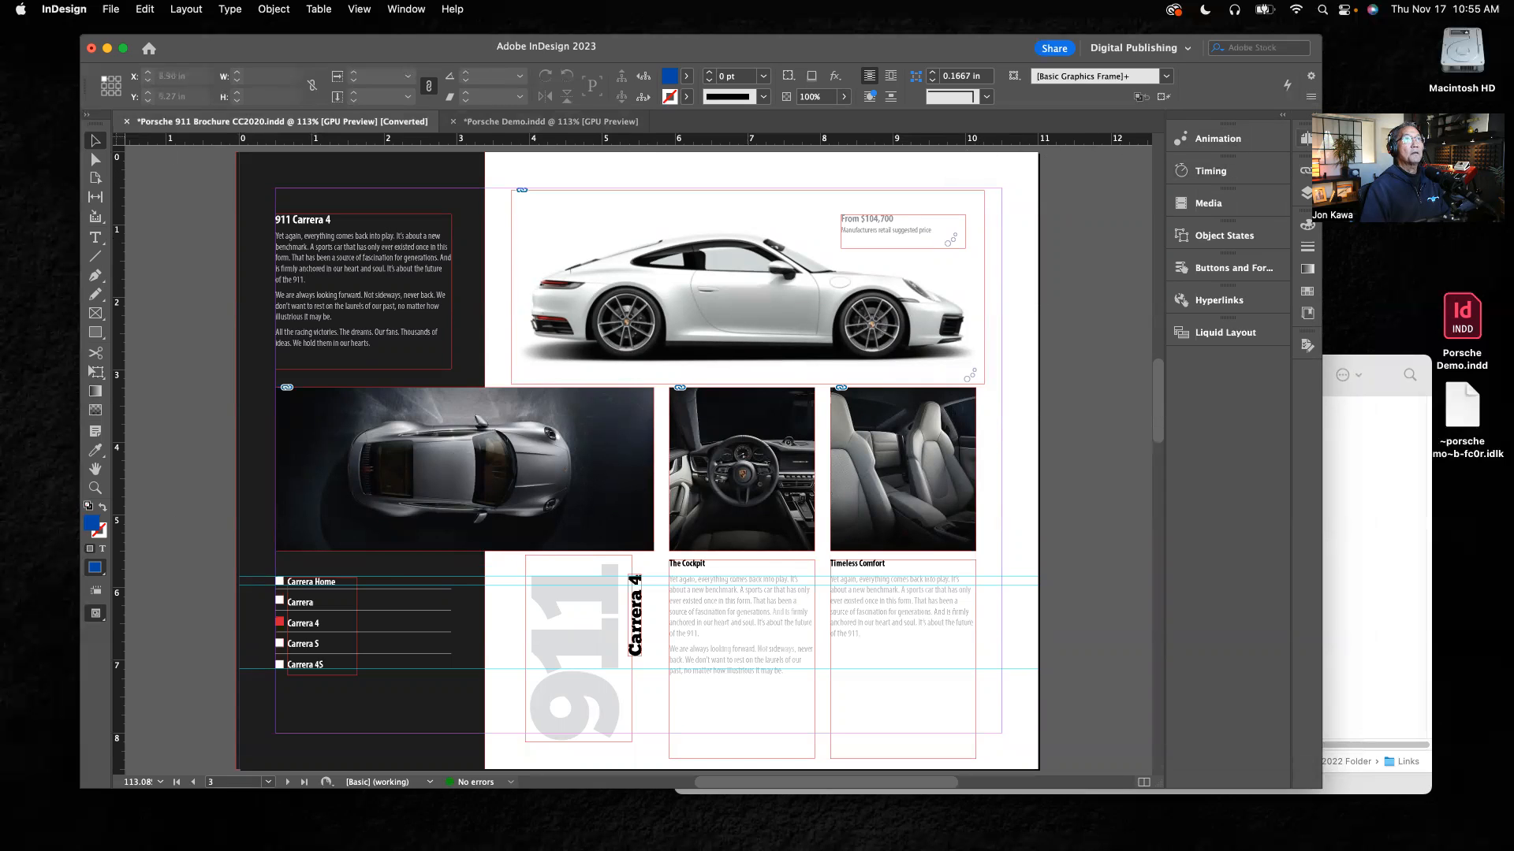
left_click(1305, 140)
key("super+grave")
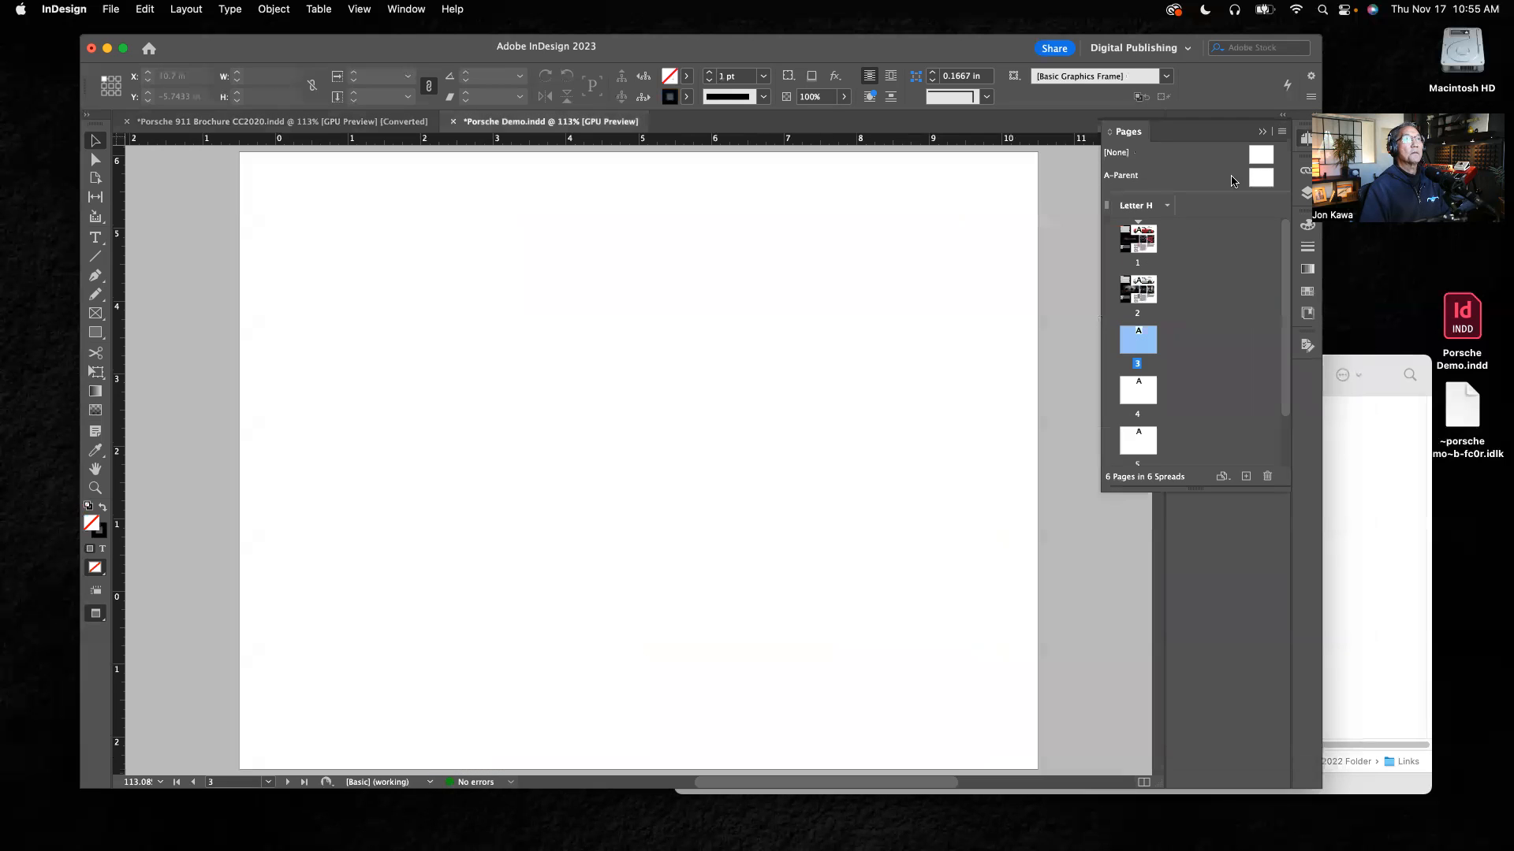
double_click(1144, 240)
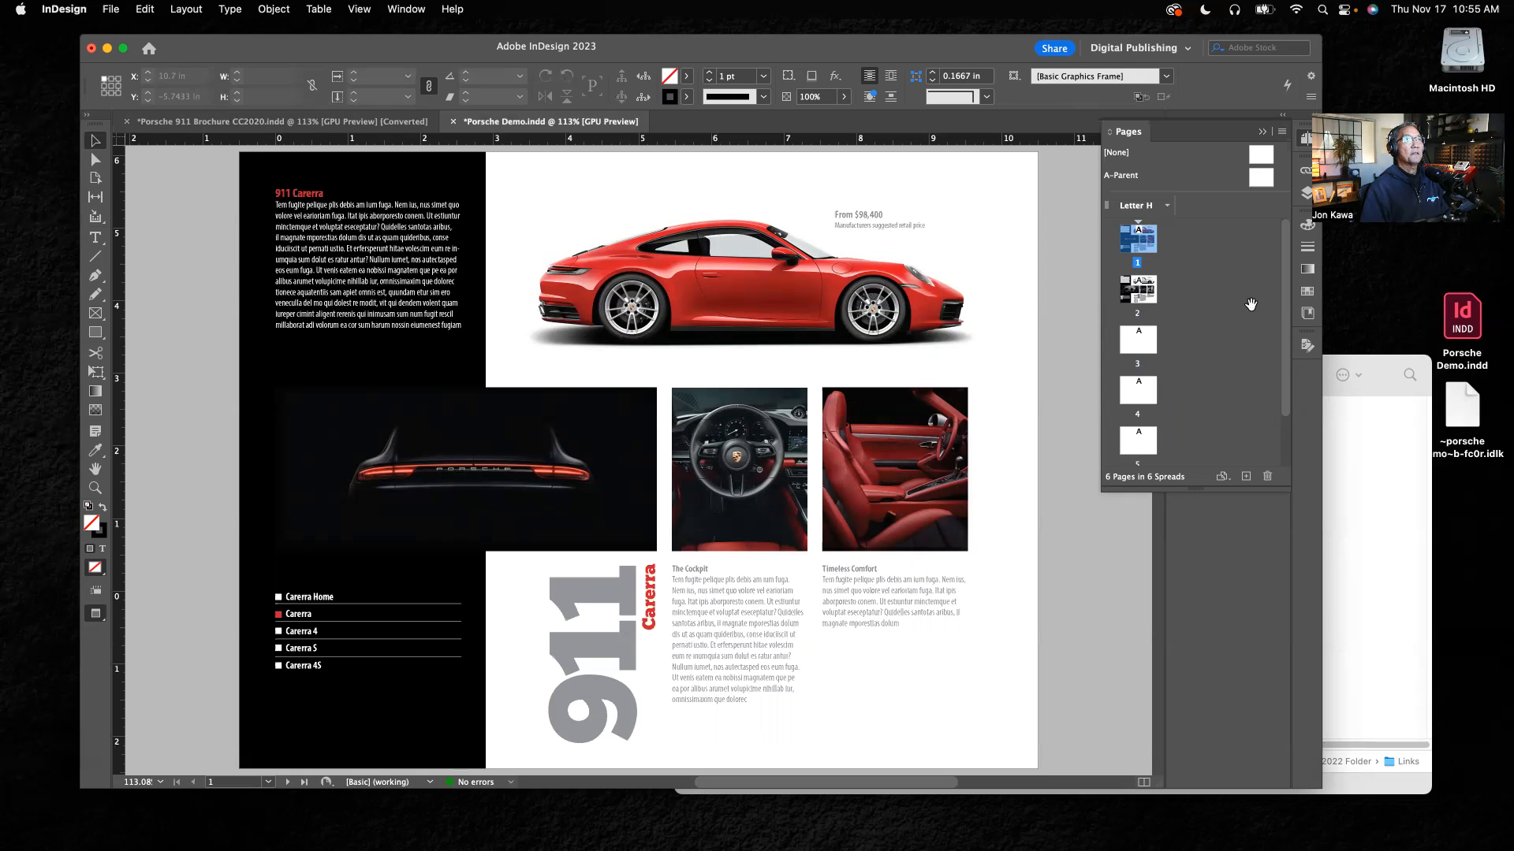
Step: Look through the document's page thumbnails and save Porsche Demo.indd
left_click_drag(1285, 291, 1283, 355)
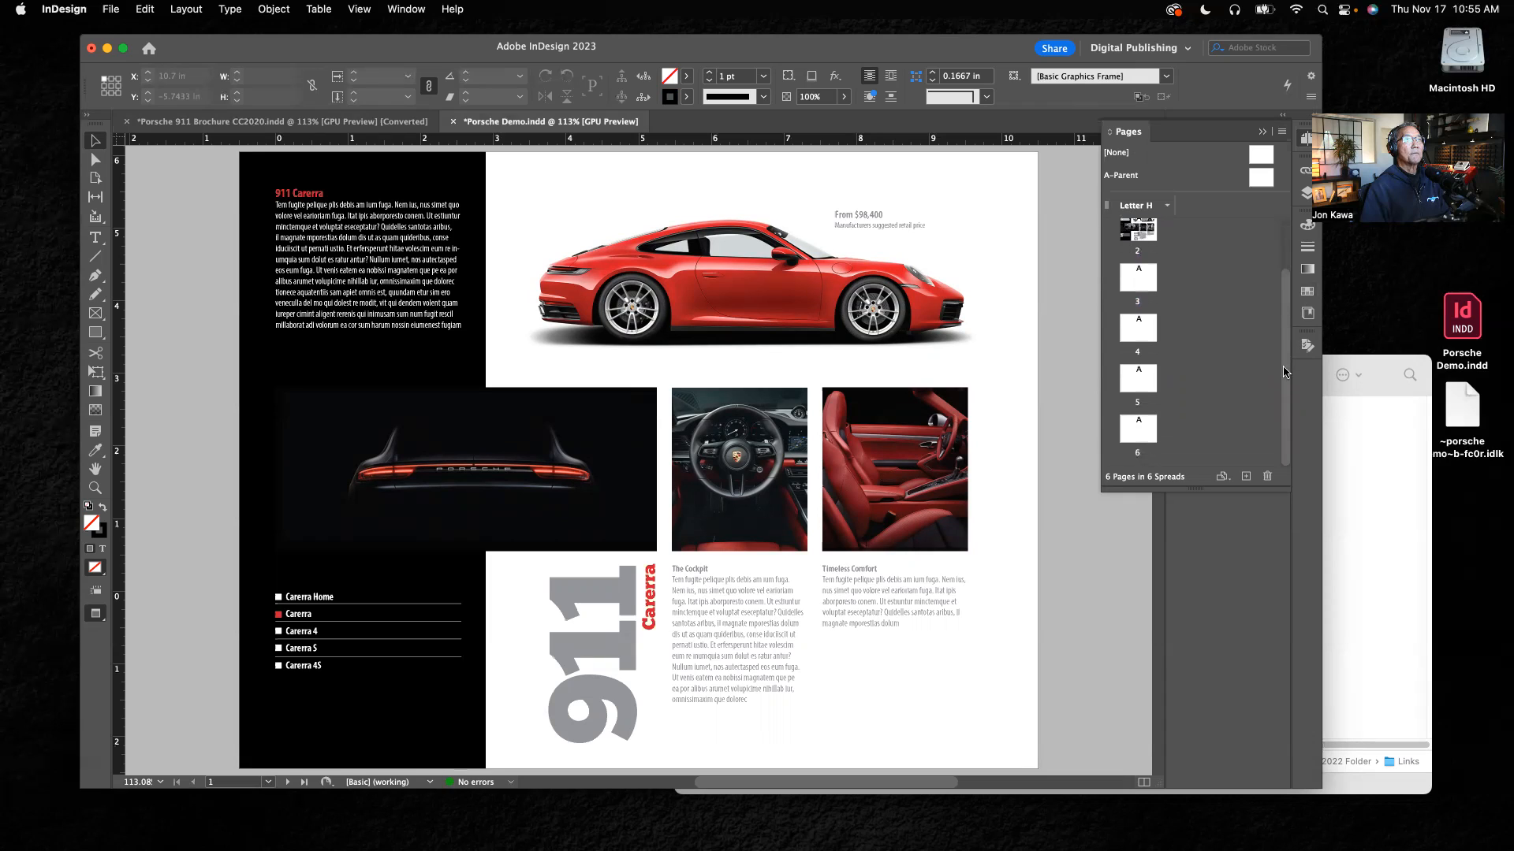
scroll(1138, 315, "up", 3)
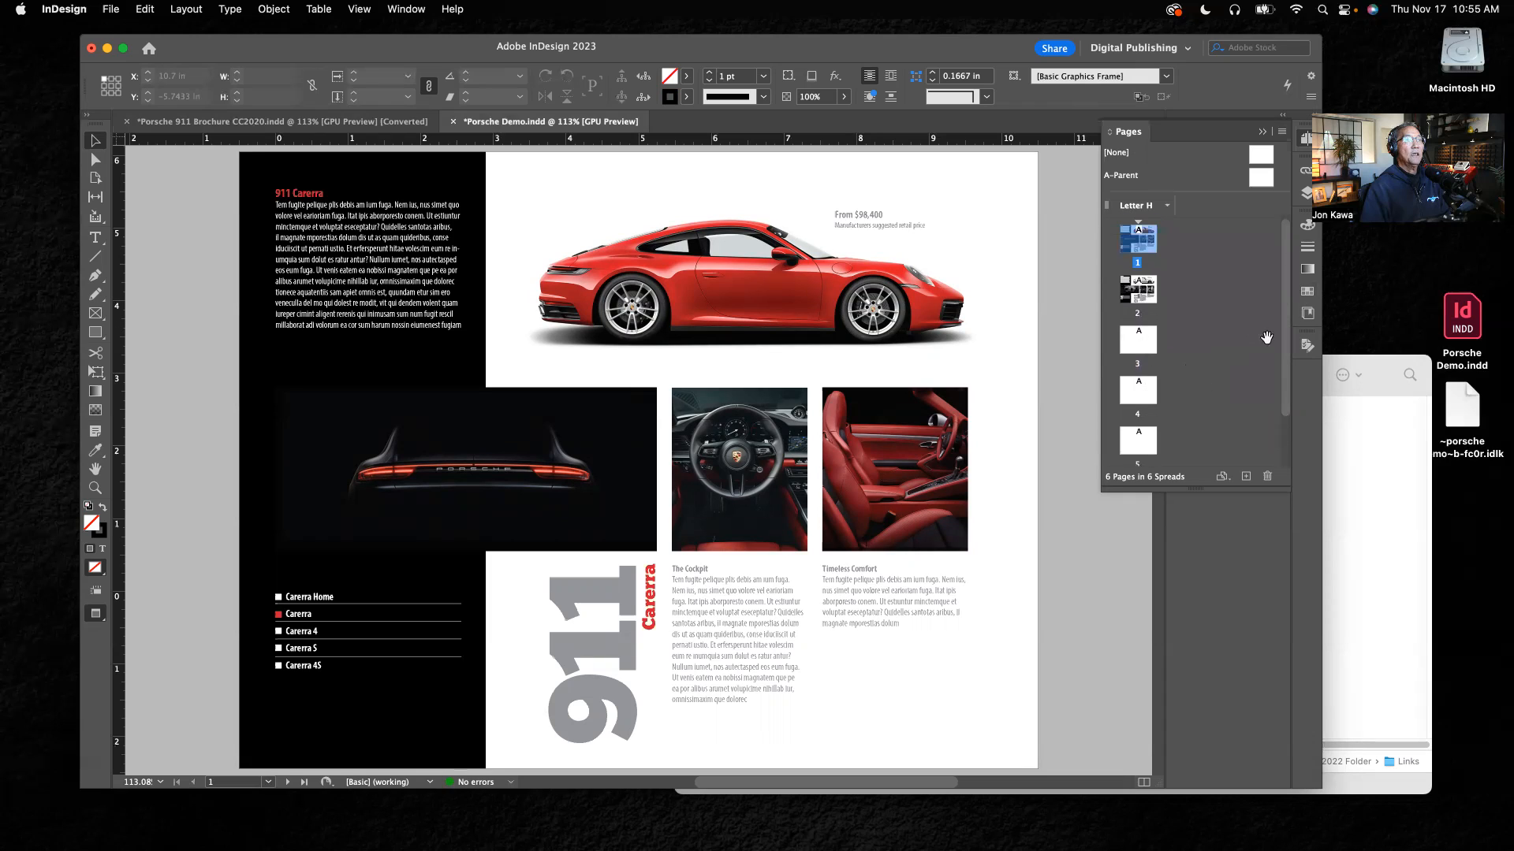
mouse_move(1288, 335)
left_mouse_down()
mouse_move(1288, 397)
mouse_move(1292, 319)
left_mouse_up()
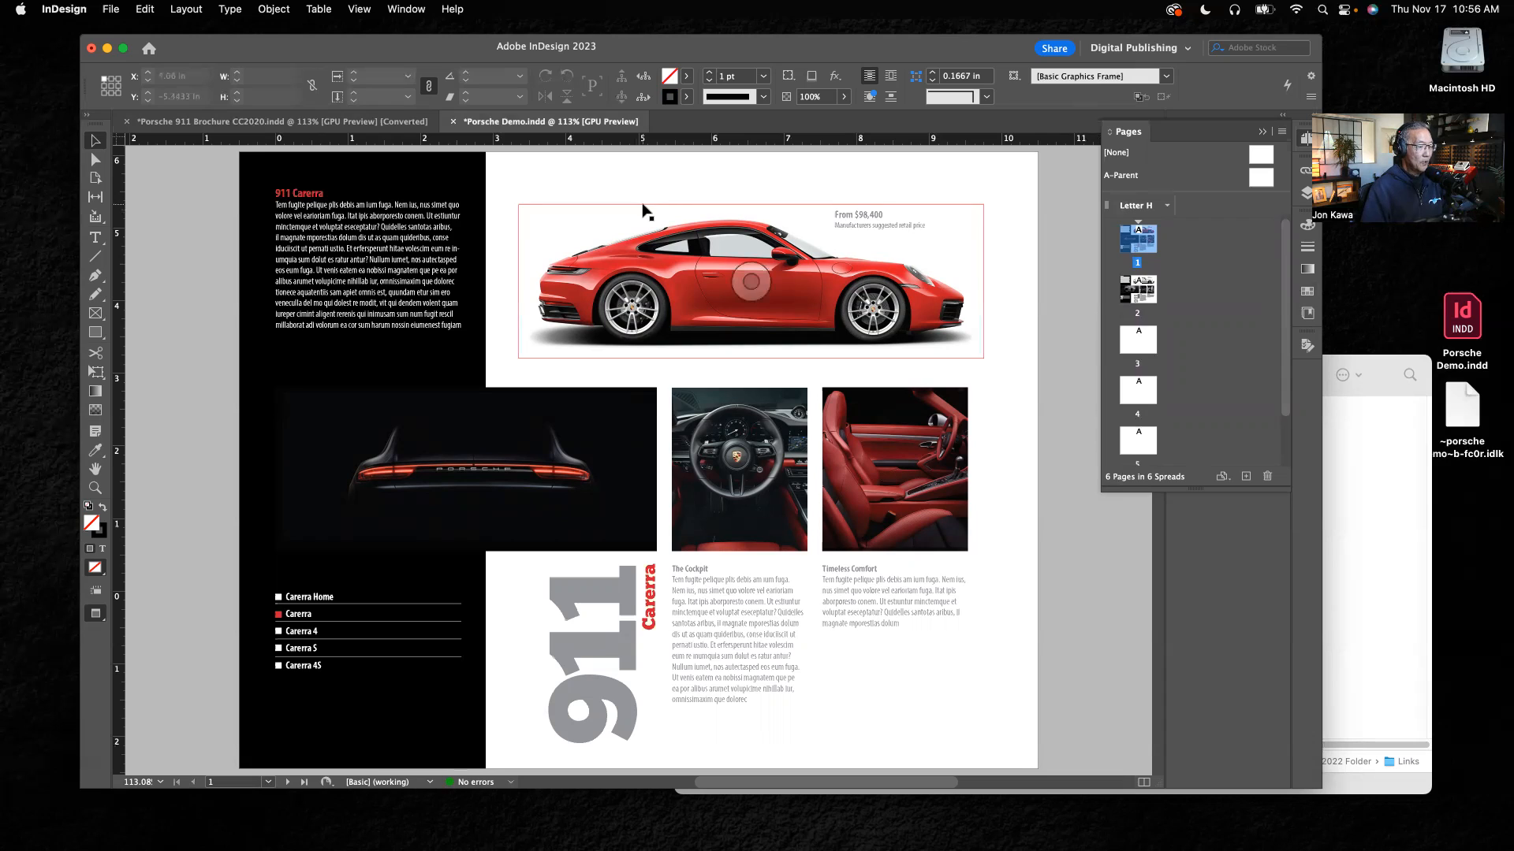
key("super+s")
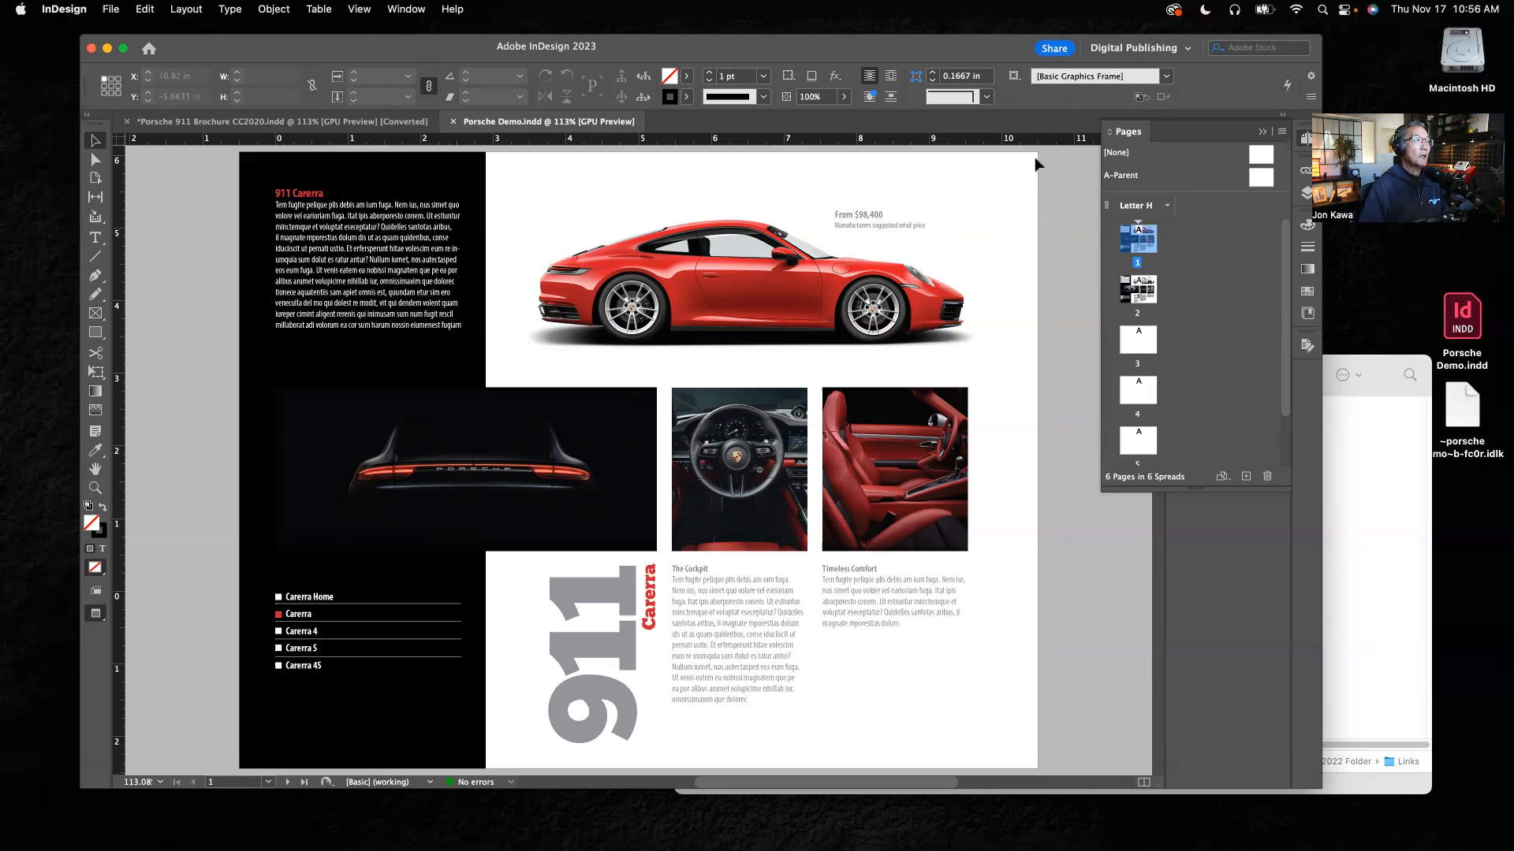
left_click(1264, 135)
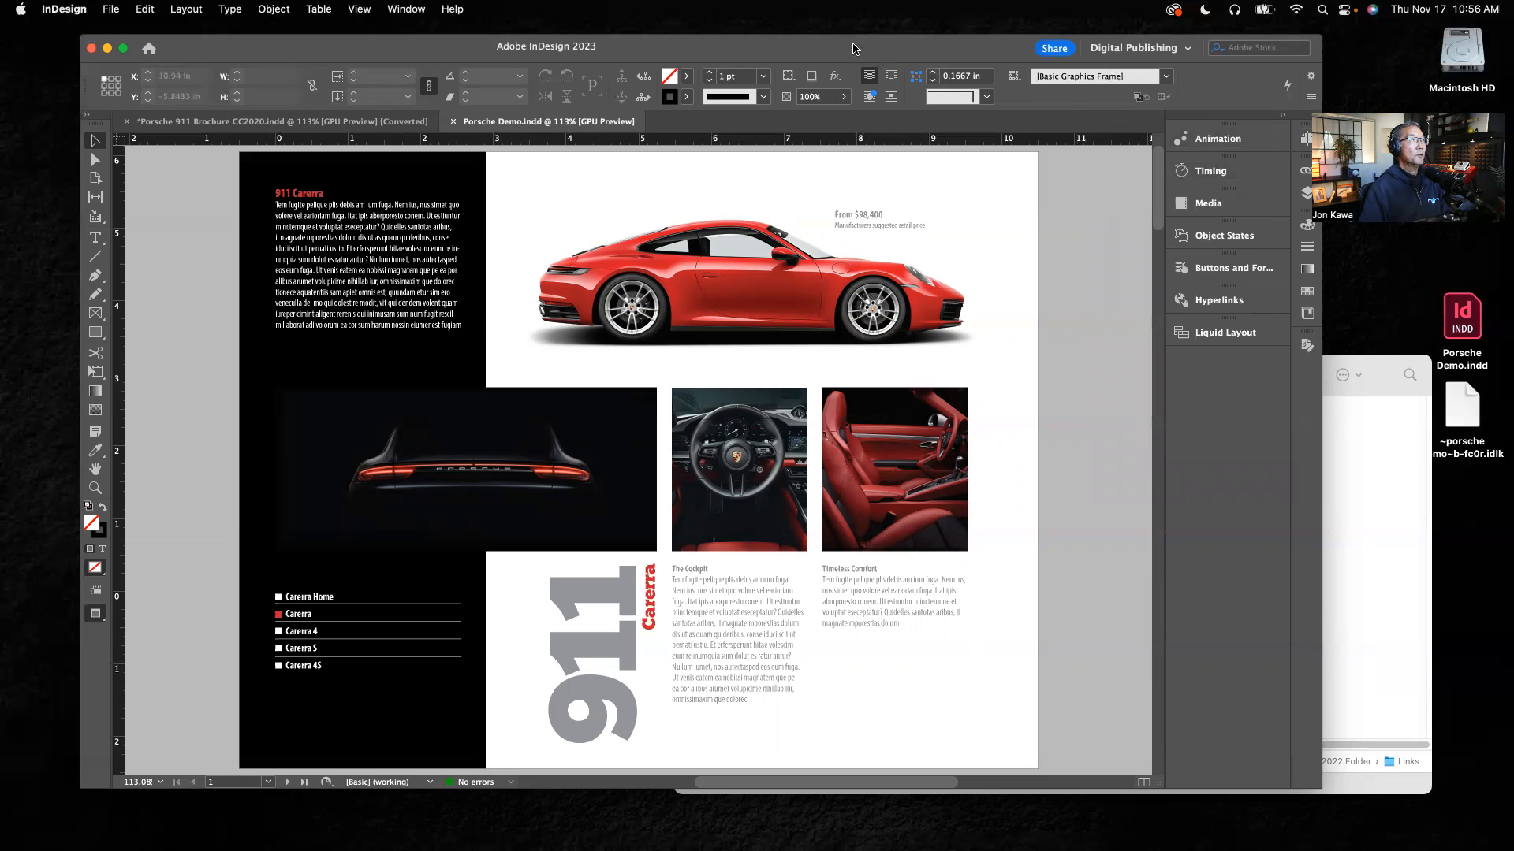
Step: Open the Publish Online settings for Porsche Demo.indd
left_click_drag(851, 52, 866, 44)
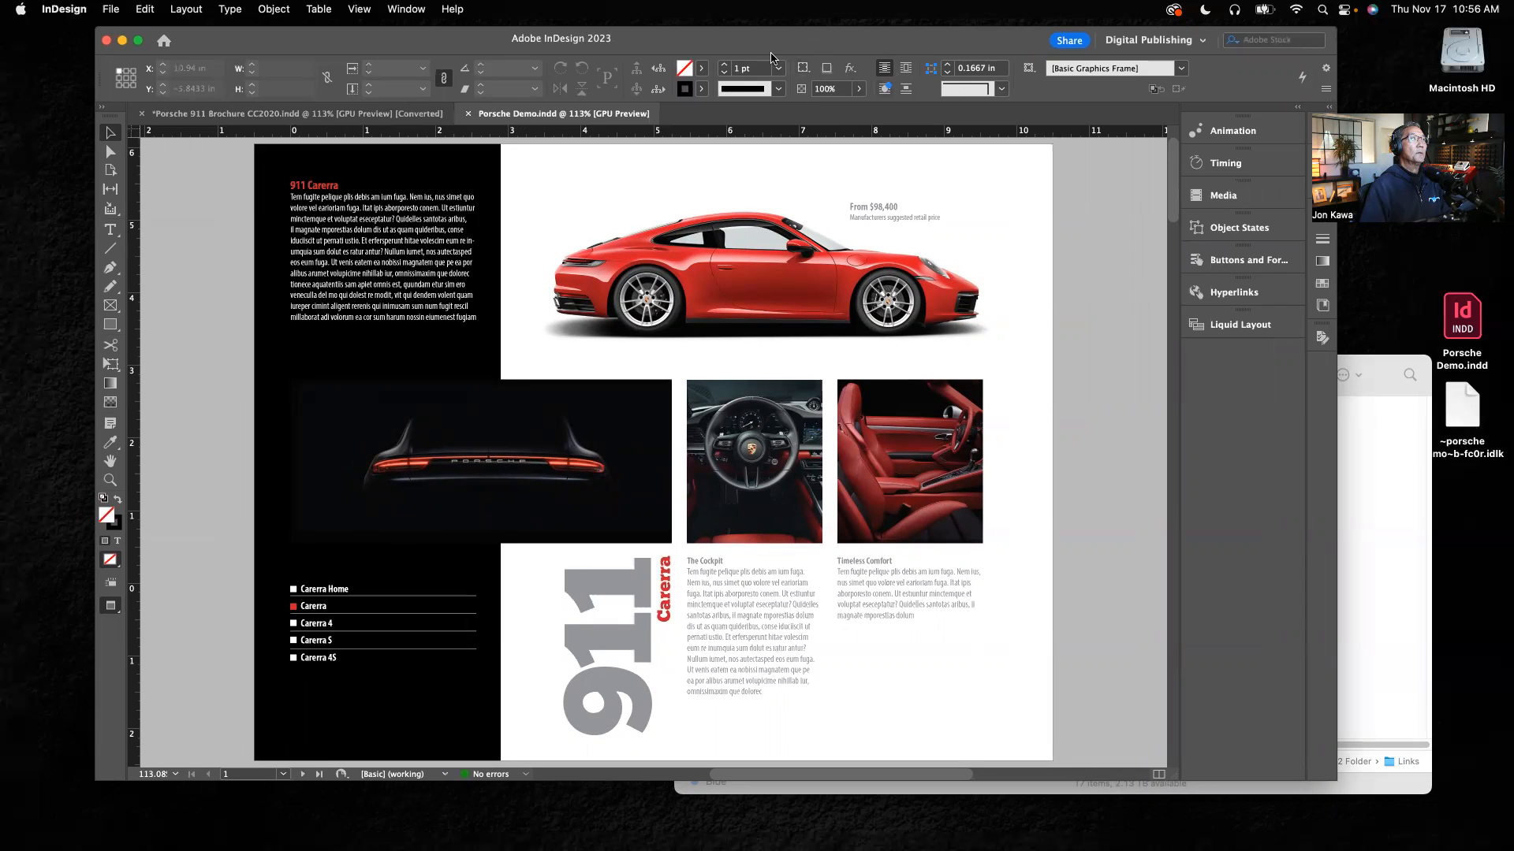
left_click_drag(748, 49, 726, 48)
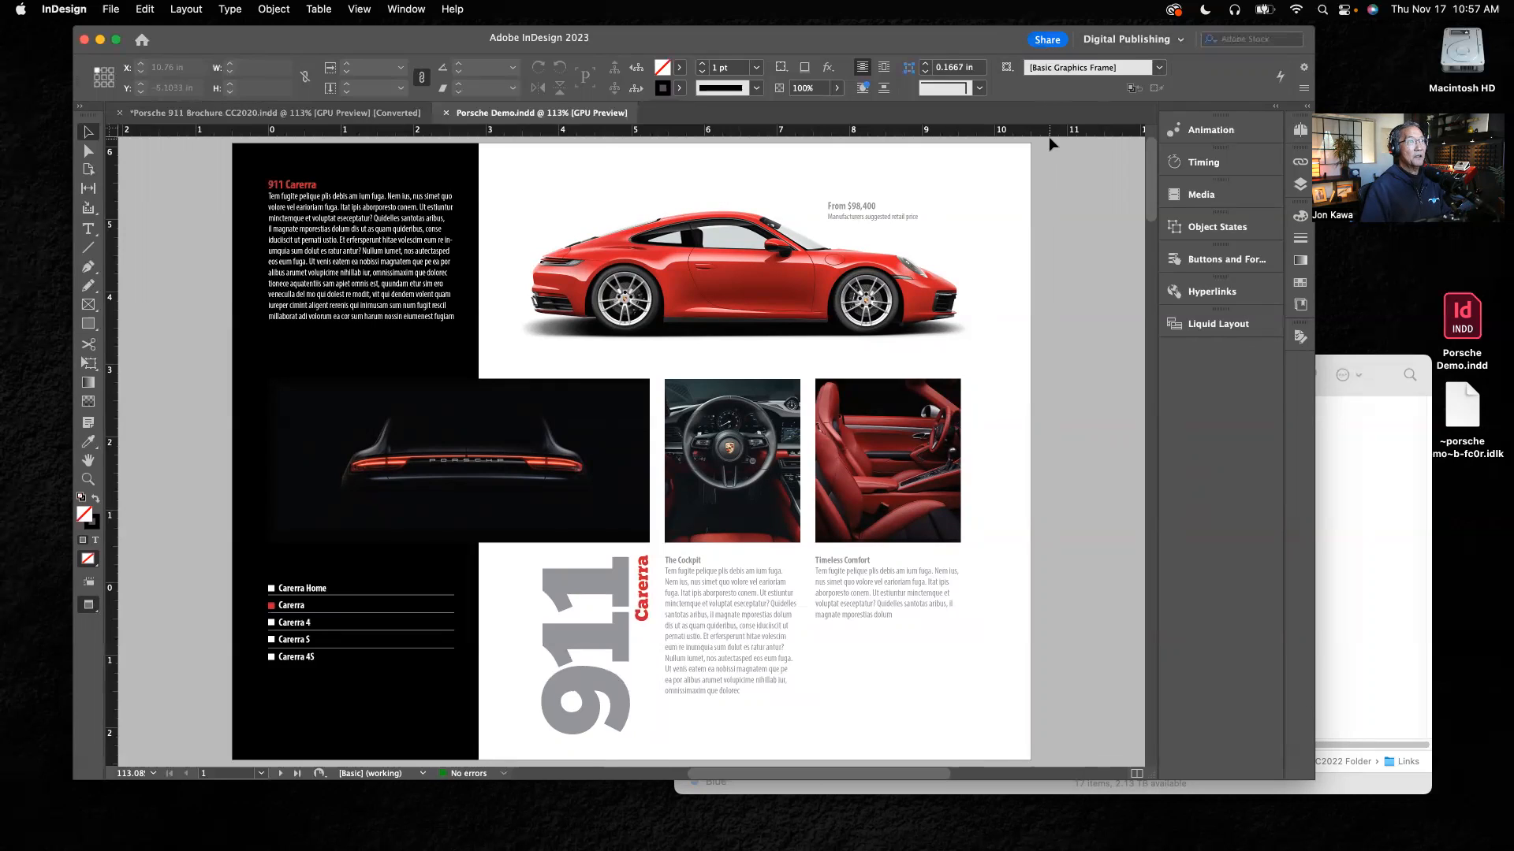
left_click(1047, 40)
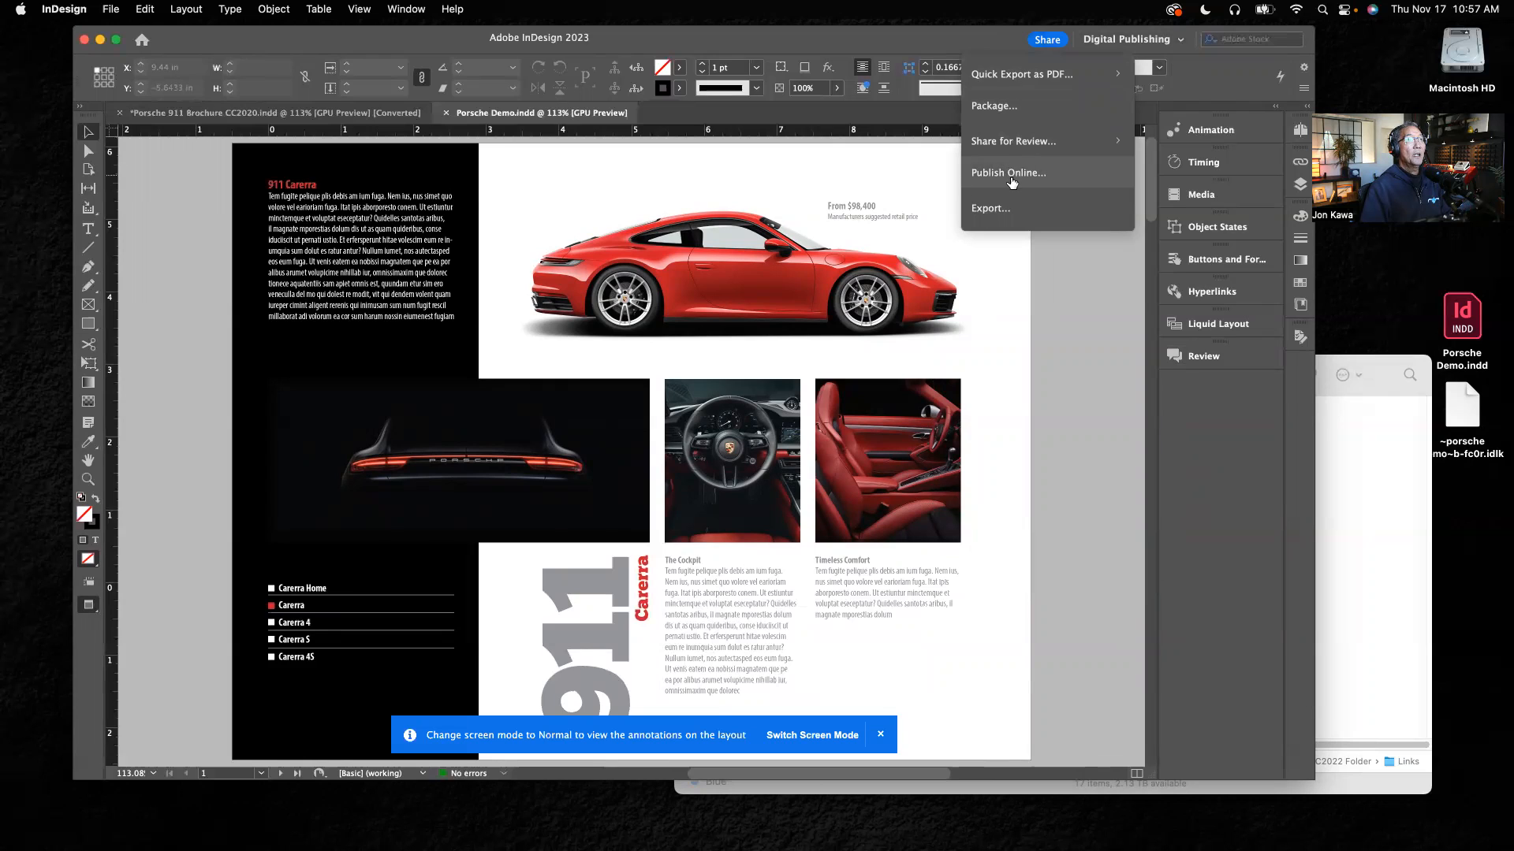
left_click(1010, 173)
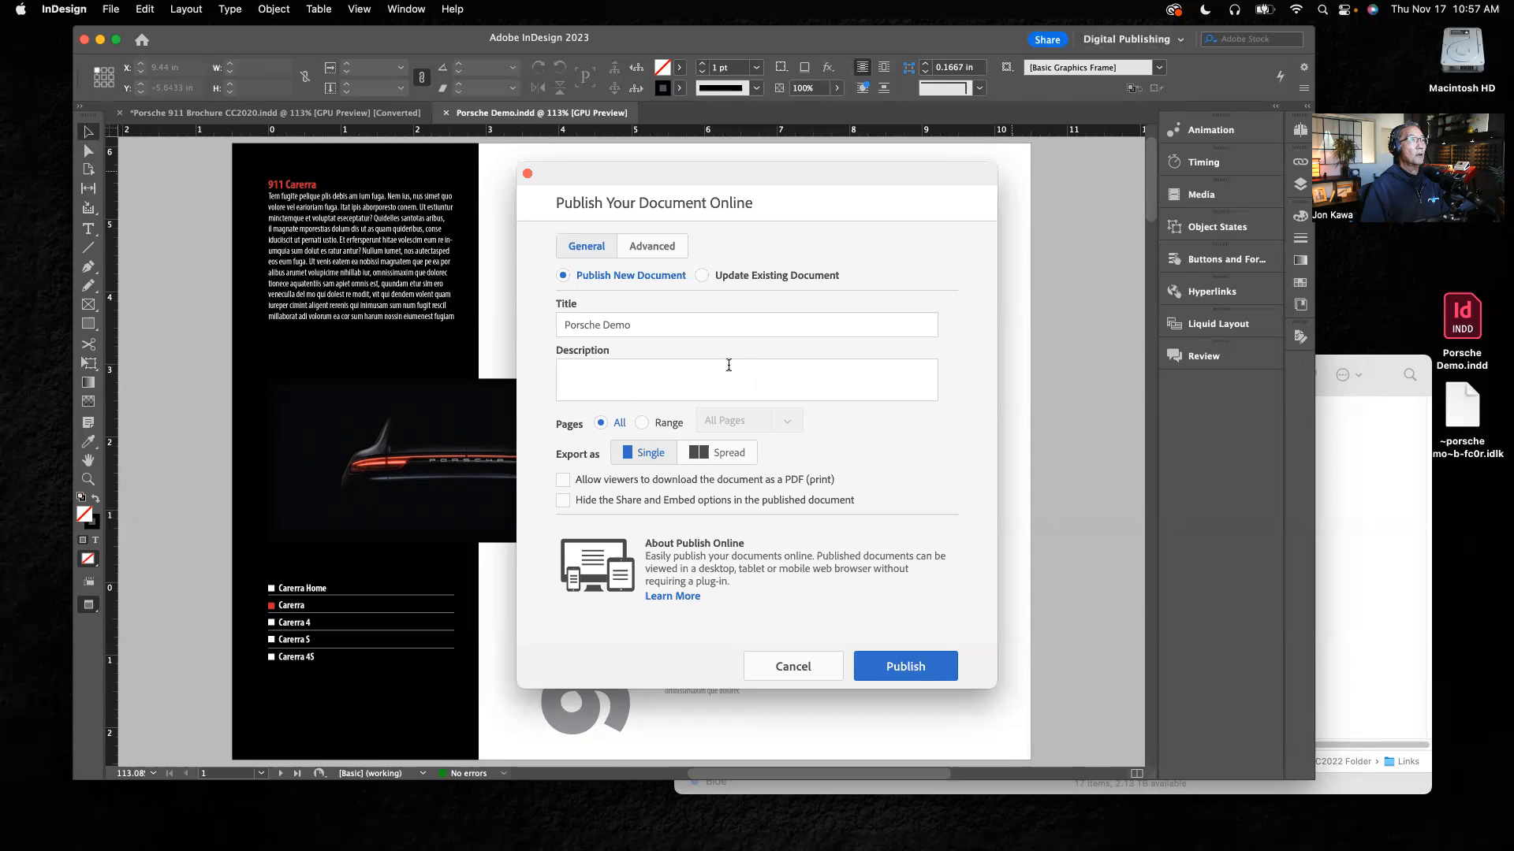
Step: Try to publish the document online under the title "Porsche 2-page demo"
left_click_drag(635, 327, 537, 331)
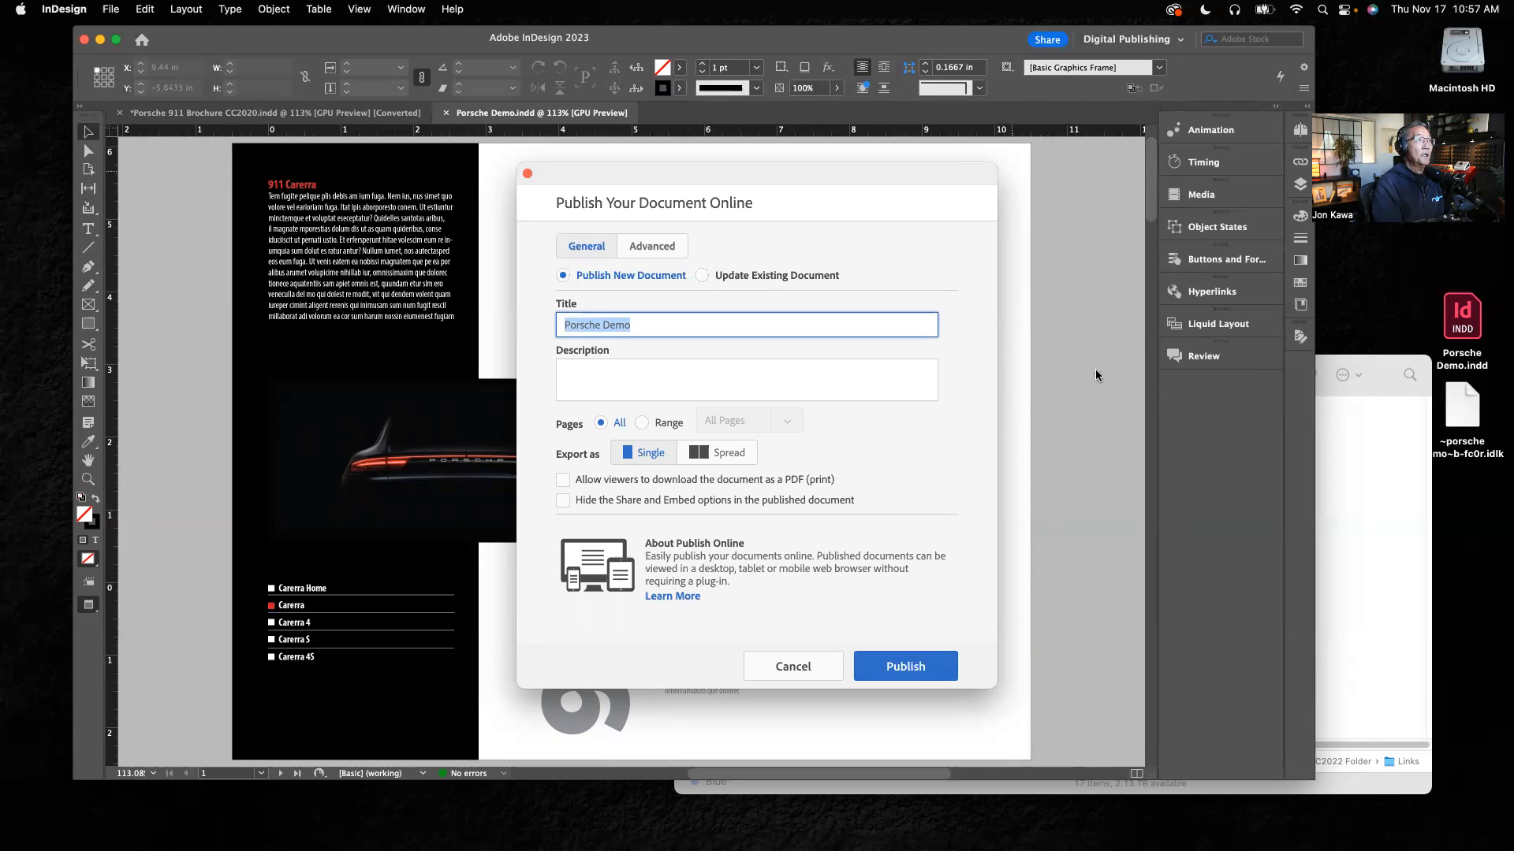
type("Porsche")
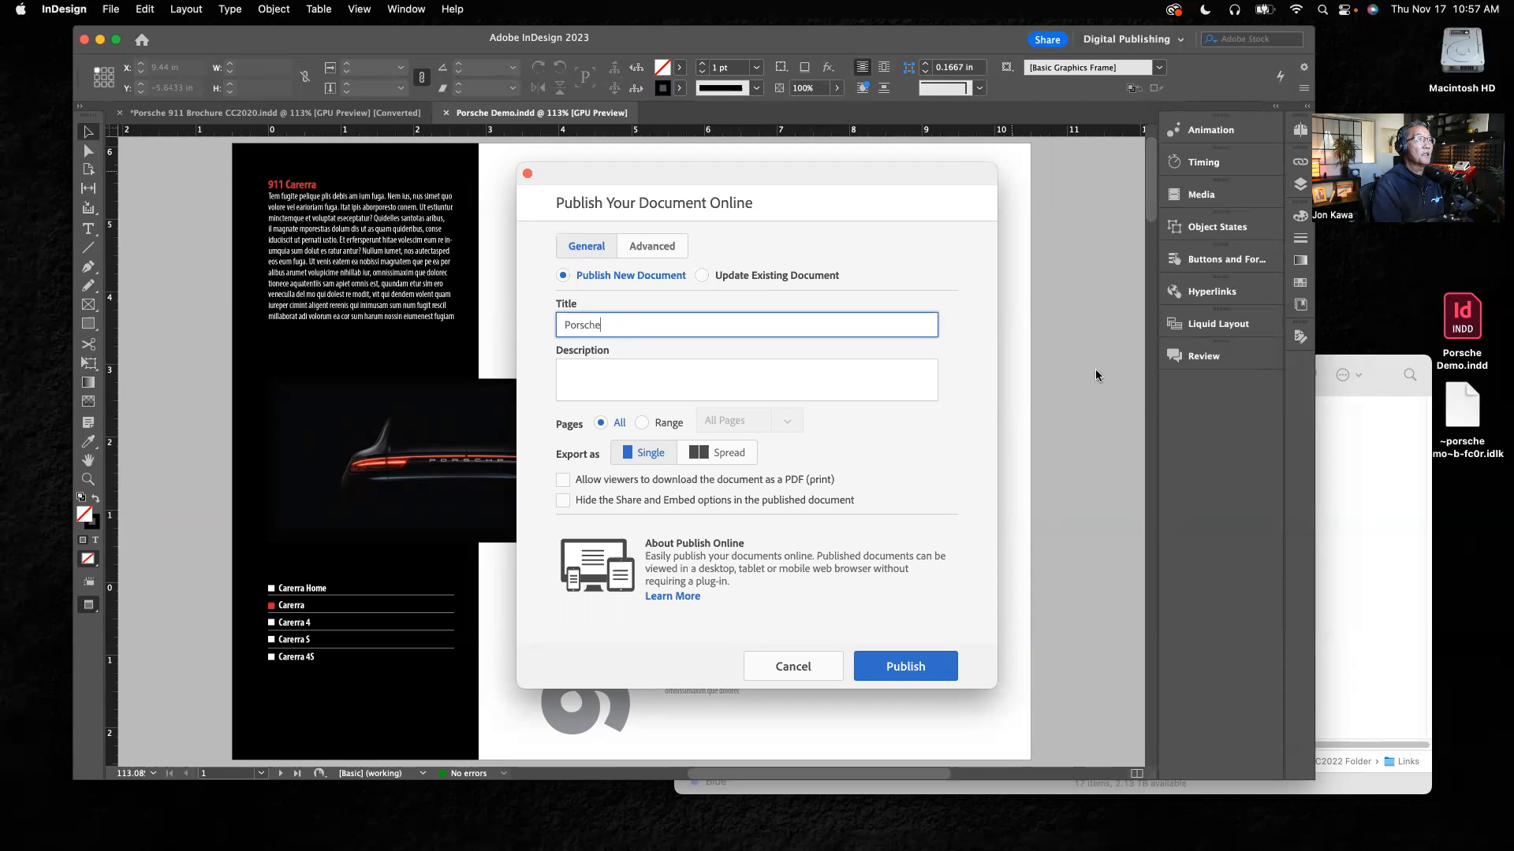
type(" 2-")
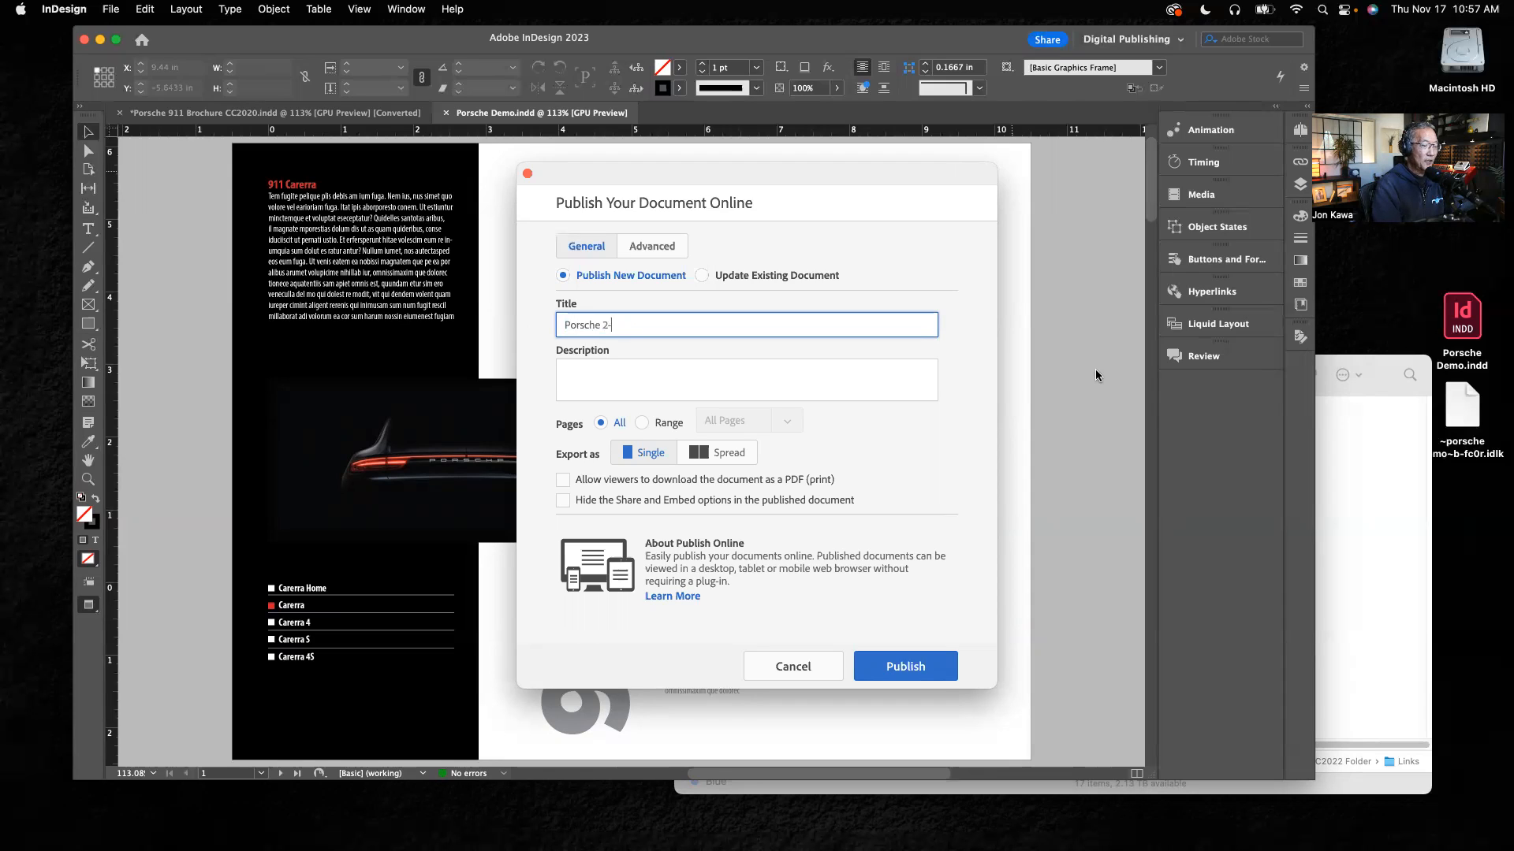
type("page demo")
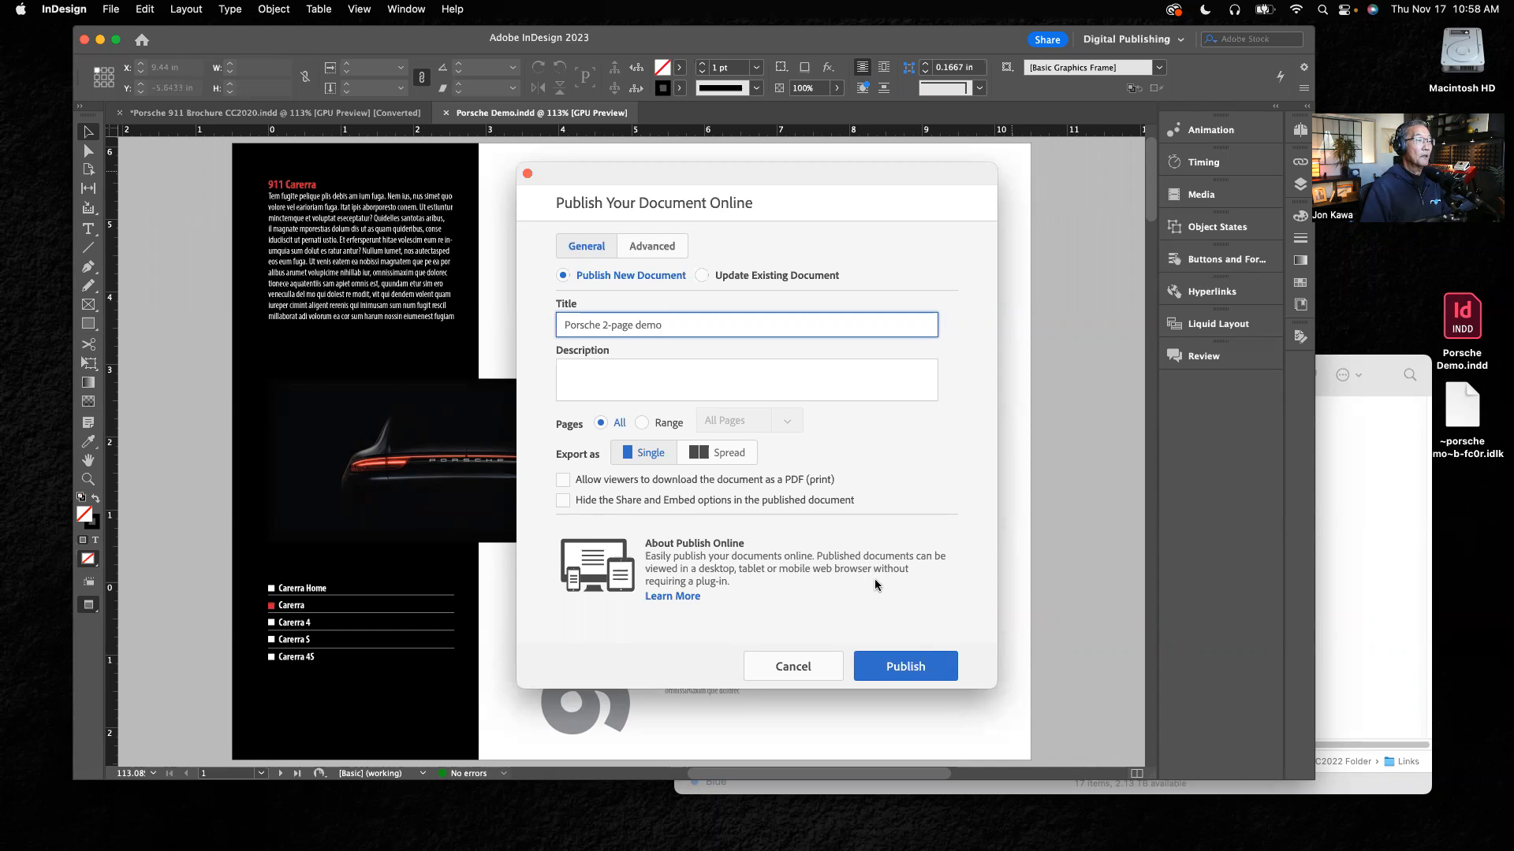
left_click(888, 668)
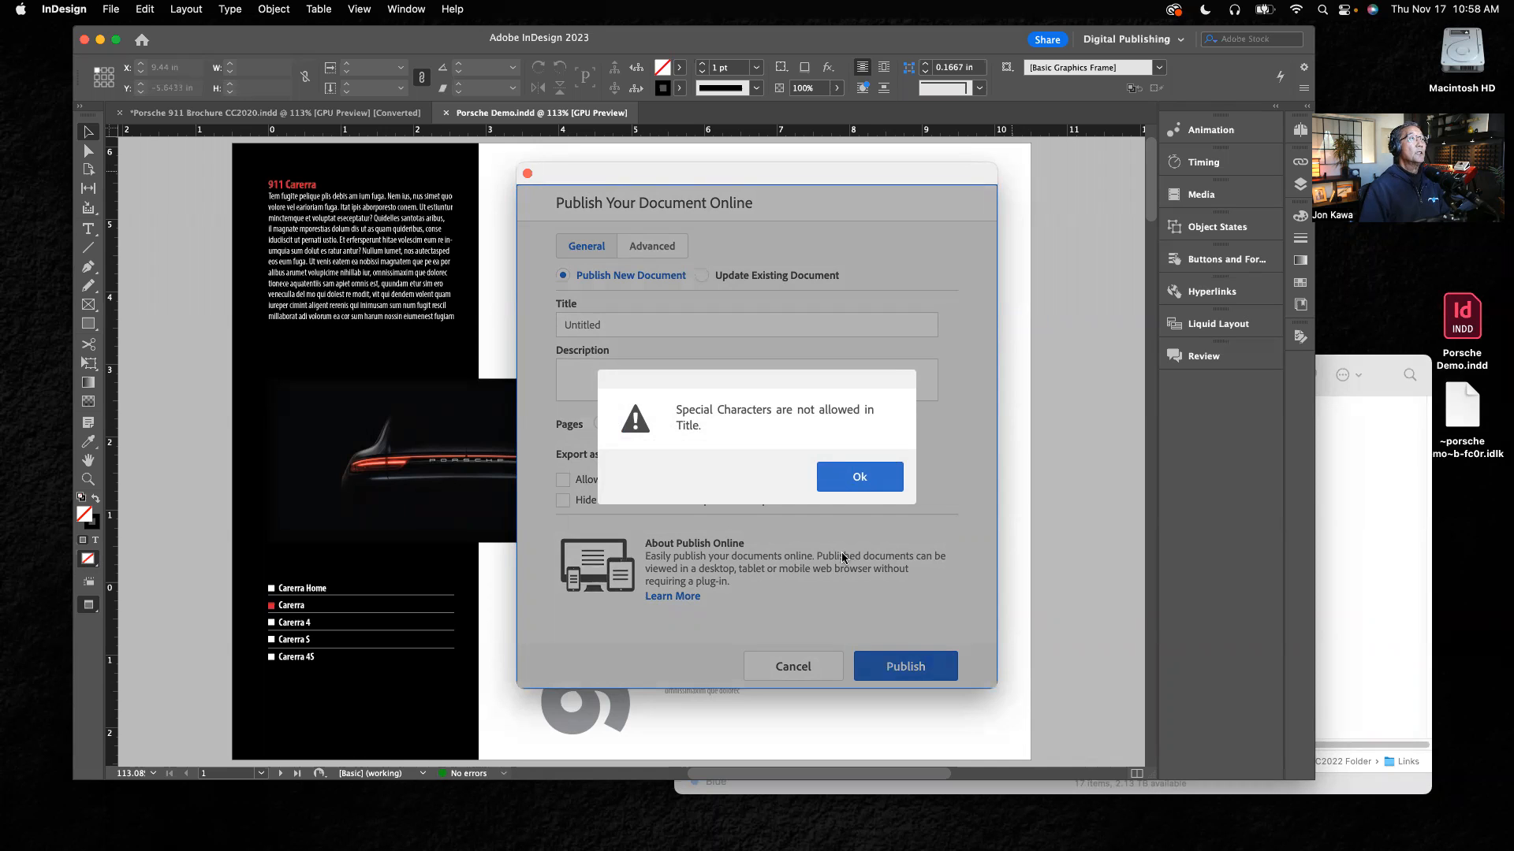
left_click(856, 476)
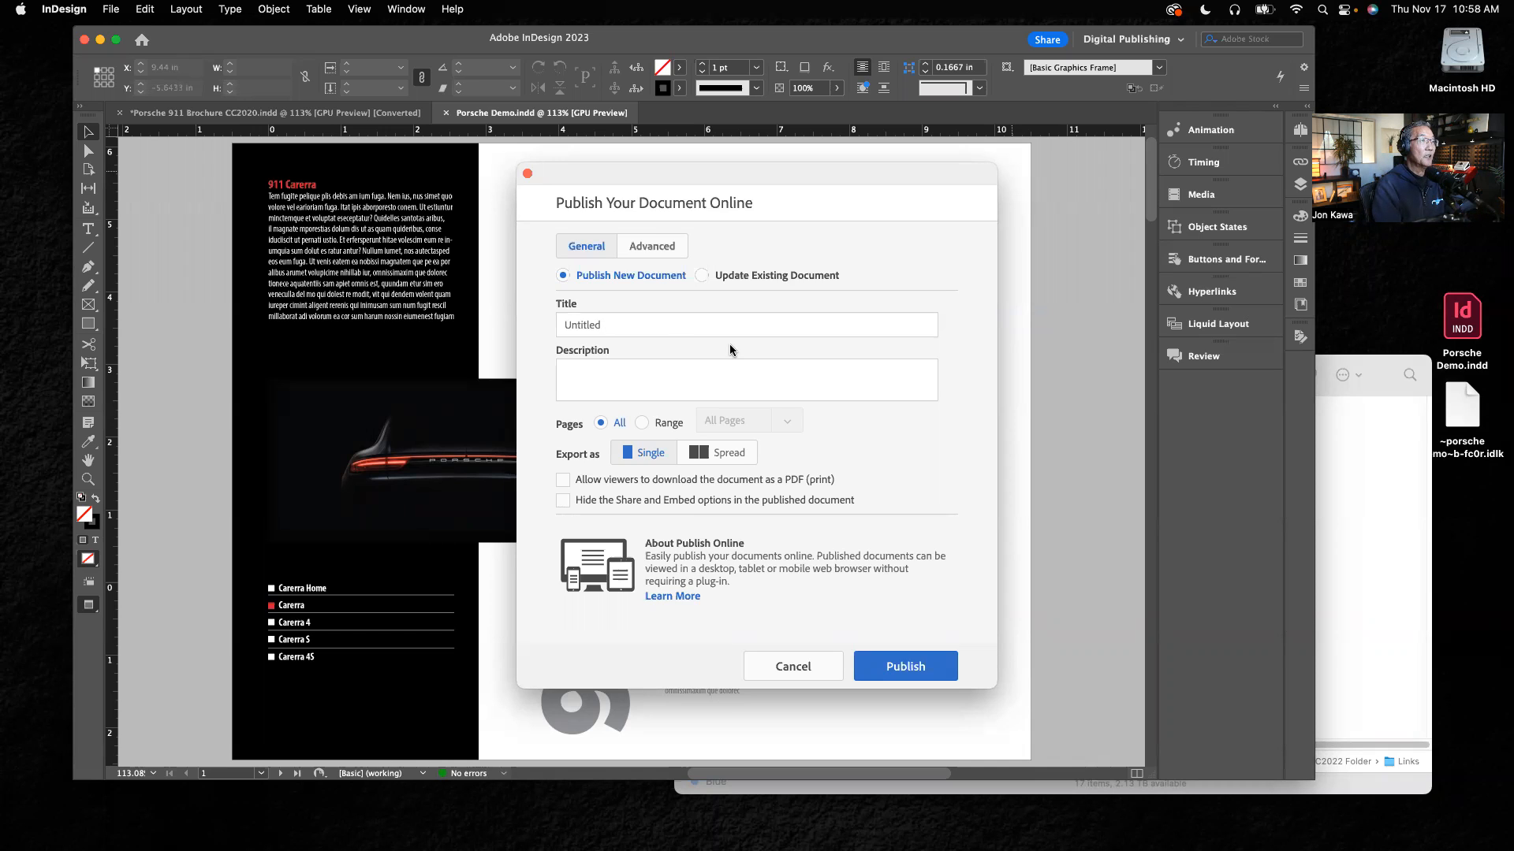
Step: Title the publication "Porsche 2page demo" and publish all pages as a new online document
left_click(625, 325)
left_click_drag(604, 324, 522, 330)
type("P")
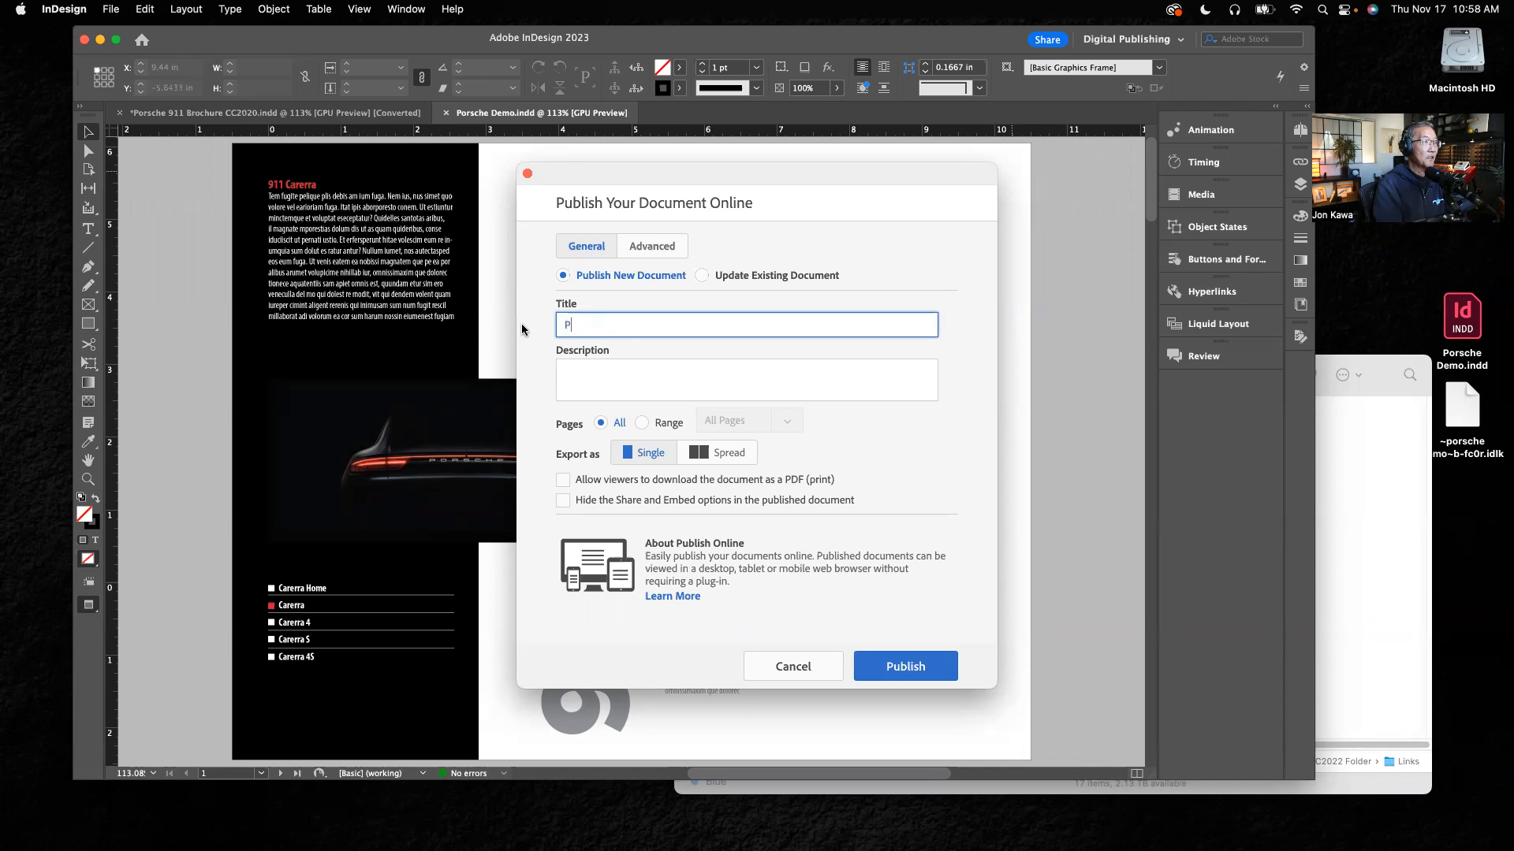
type("orsche")
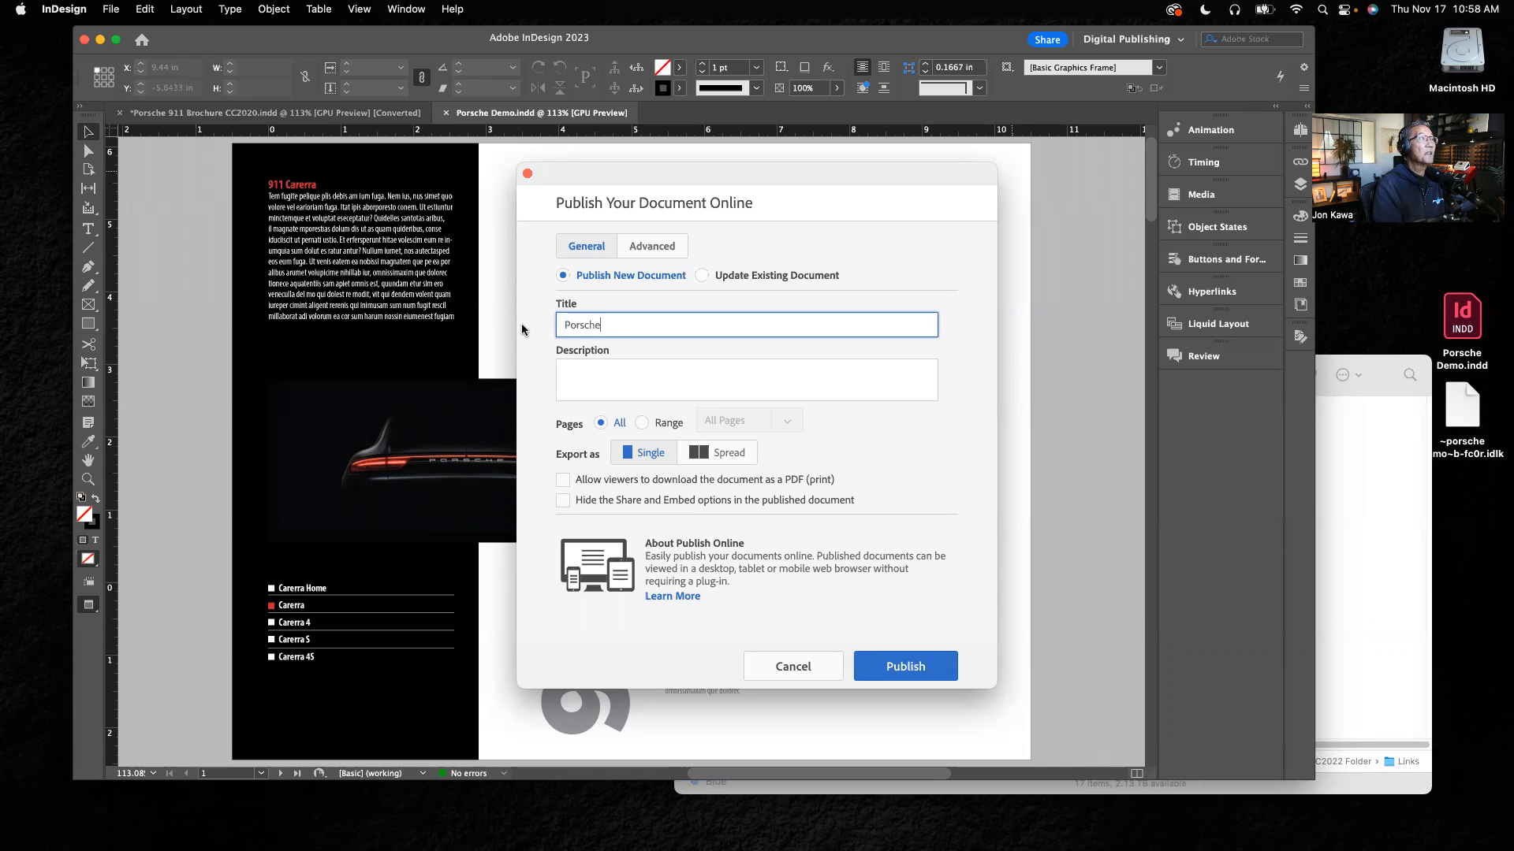
type(" 2page d")
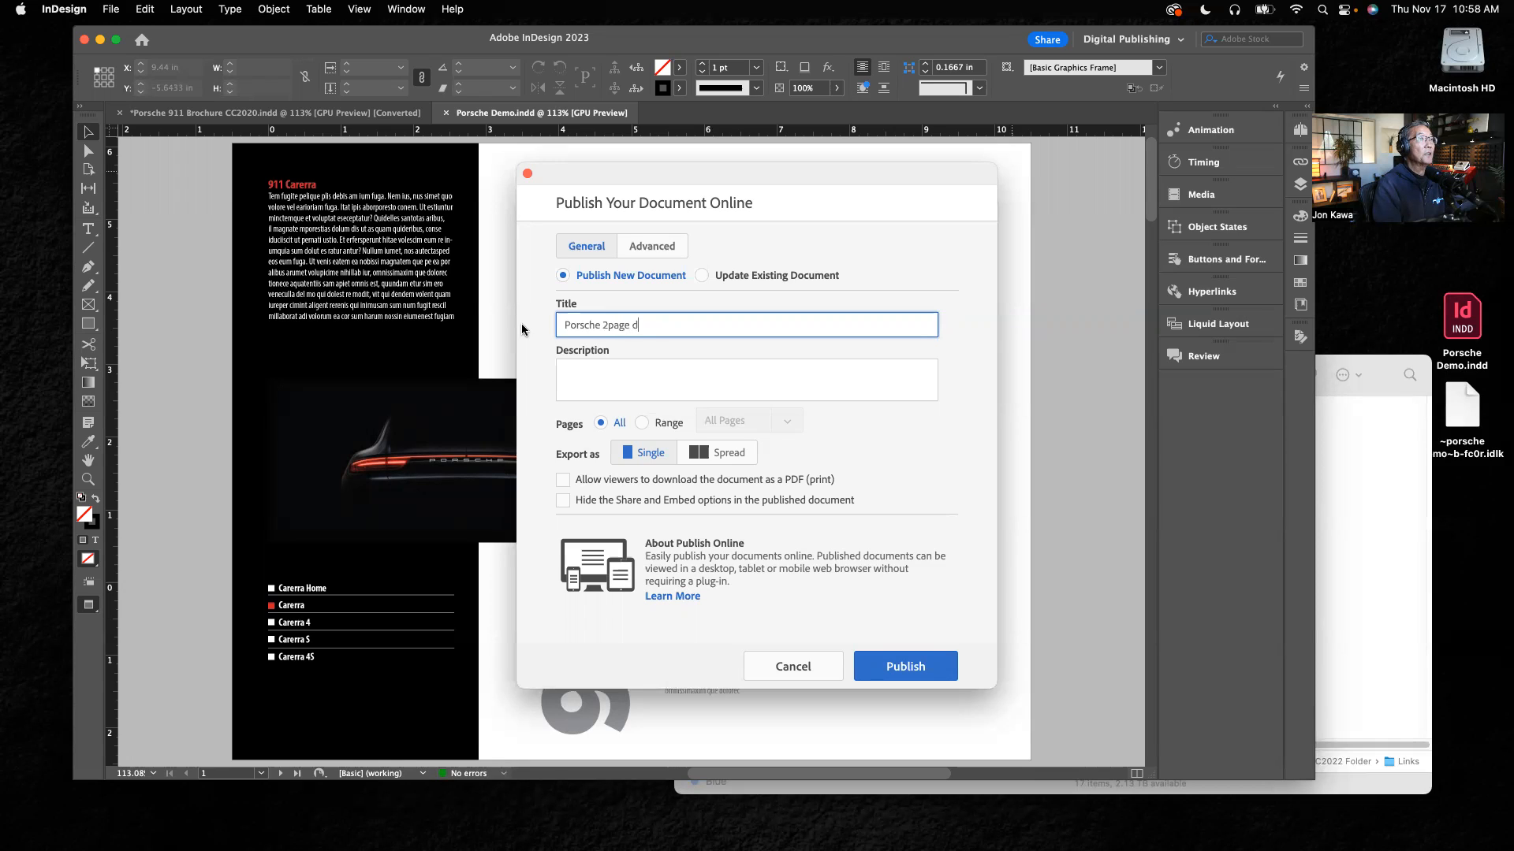
type("emo")
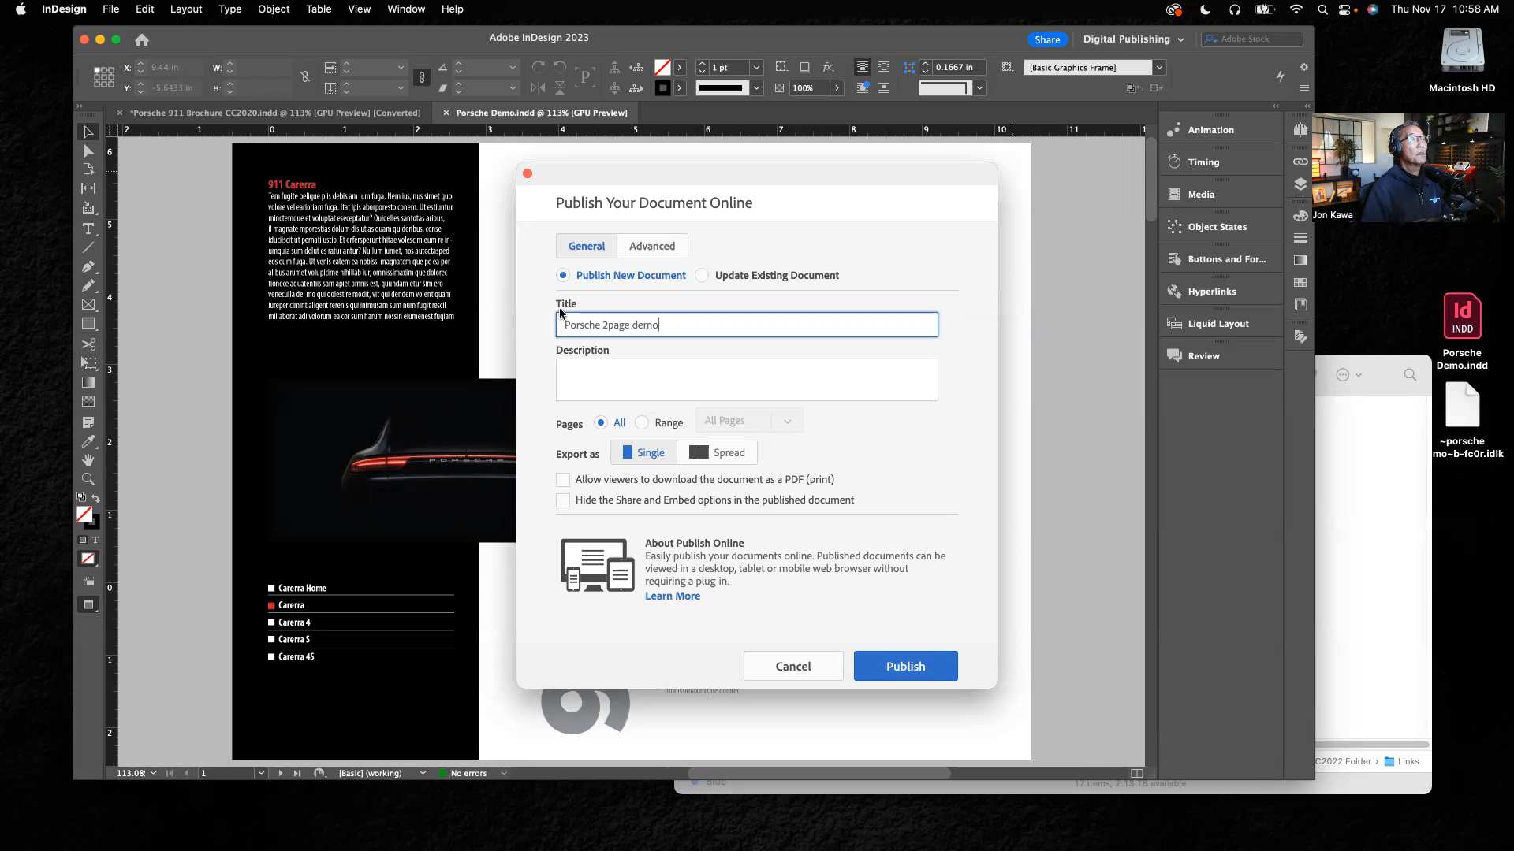
left_click(907, 669)
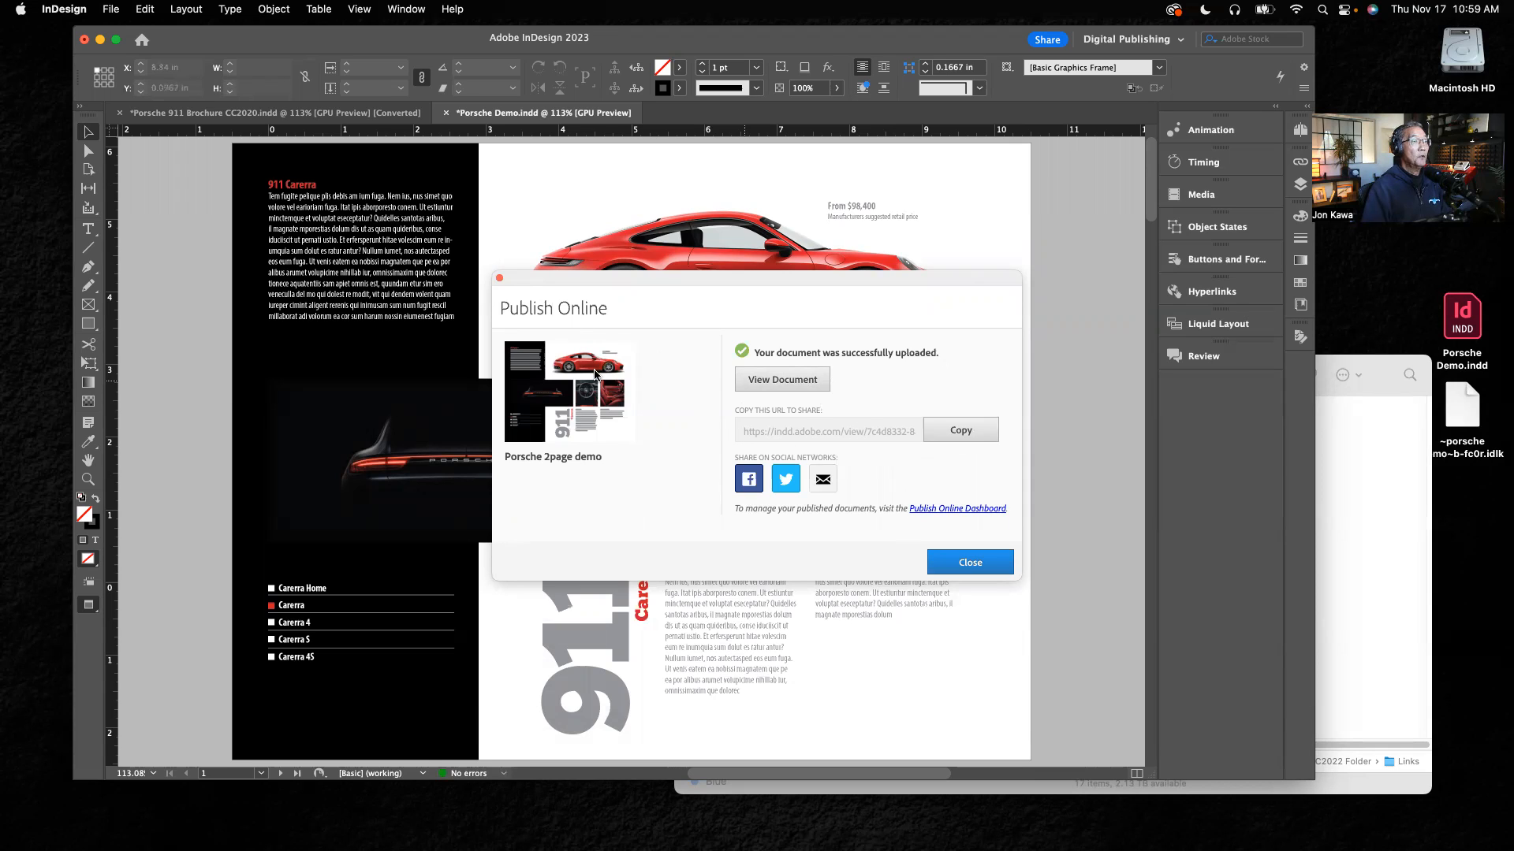
Step: Copy the published brochure's share URL and view the published document in the browser
left_click(976, 432)
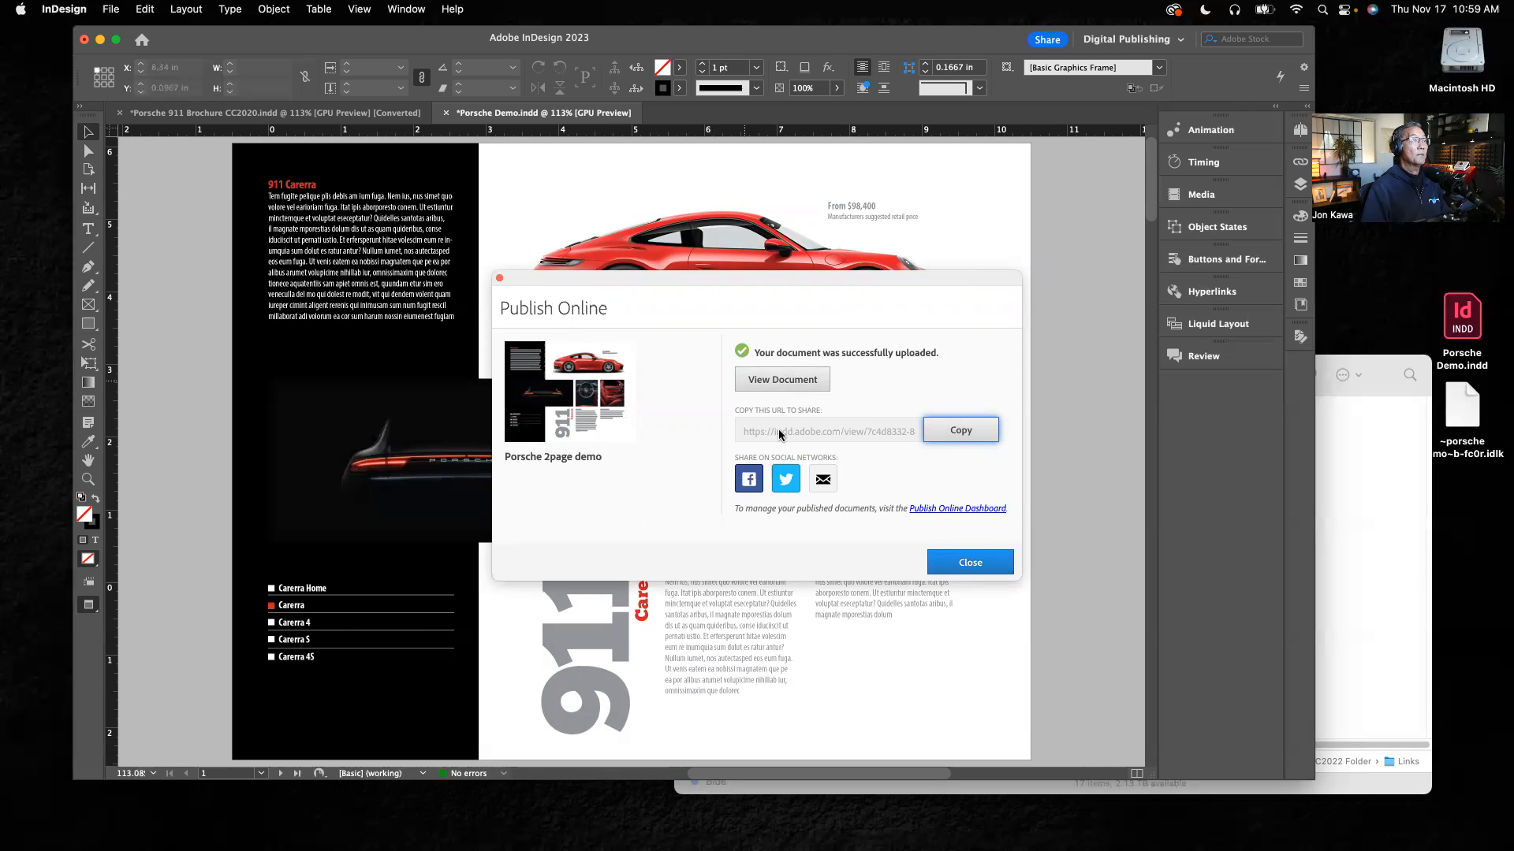
left_click(780, 380)
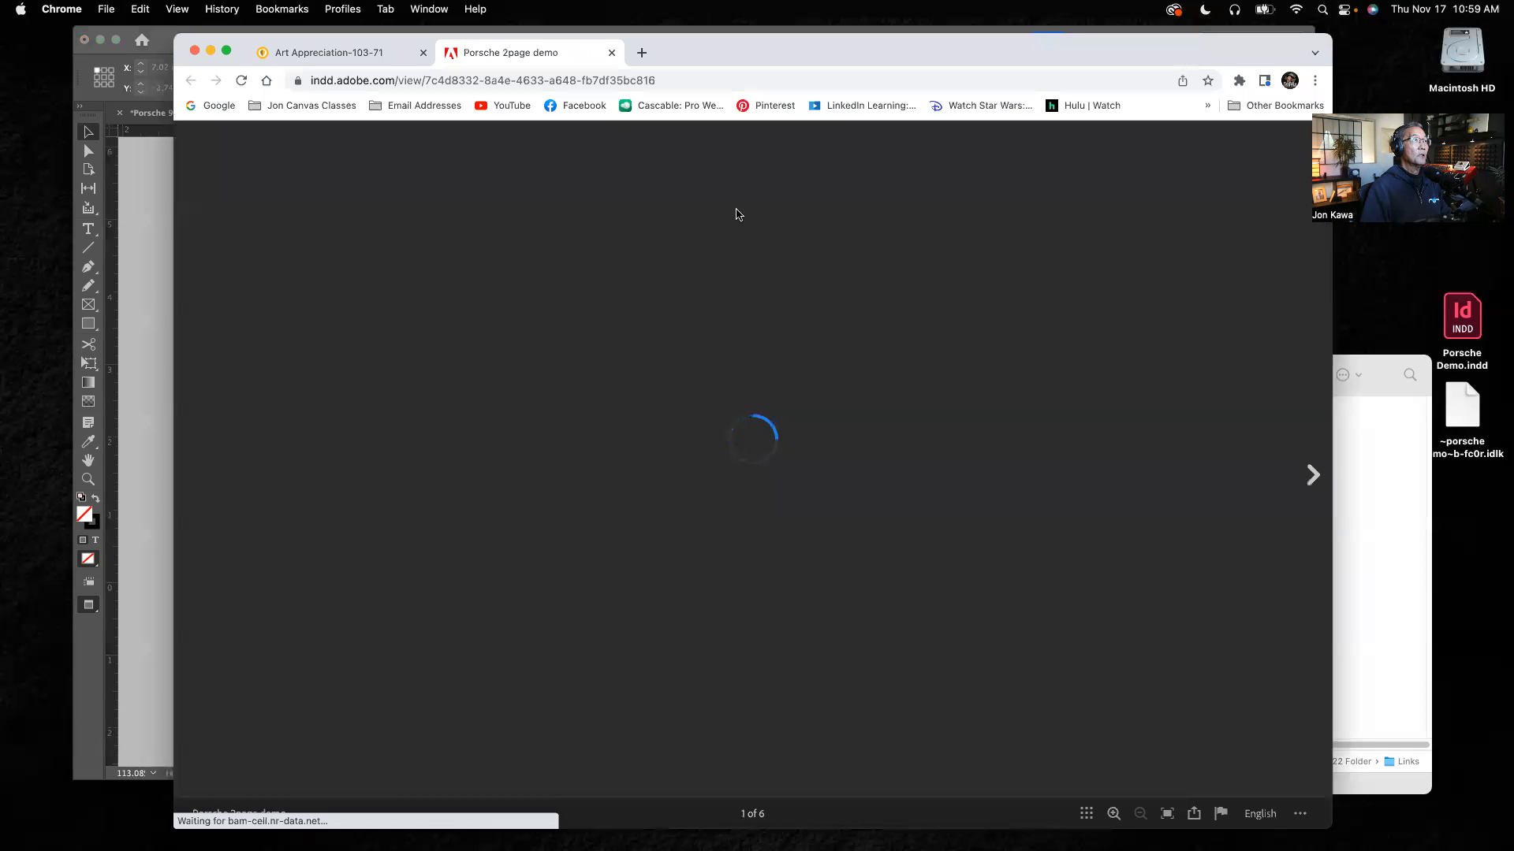
left_click_drag(780, 52, 751, 39)
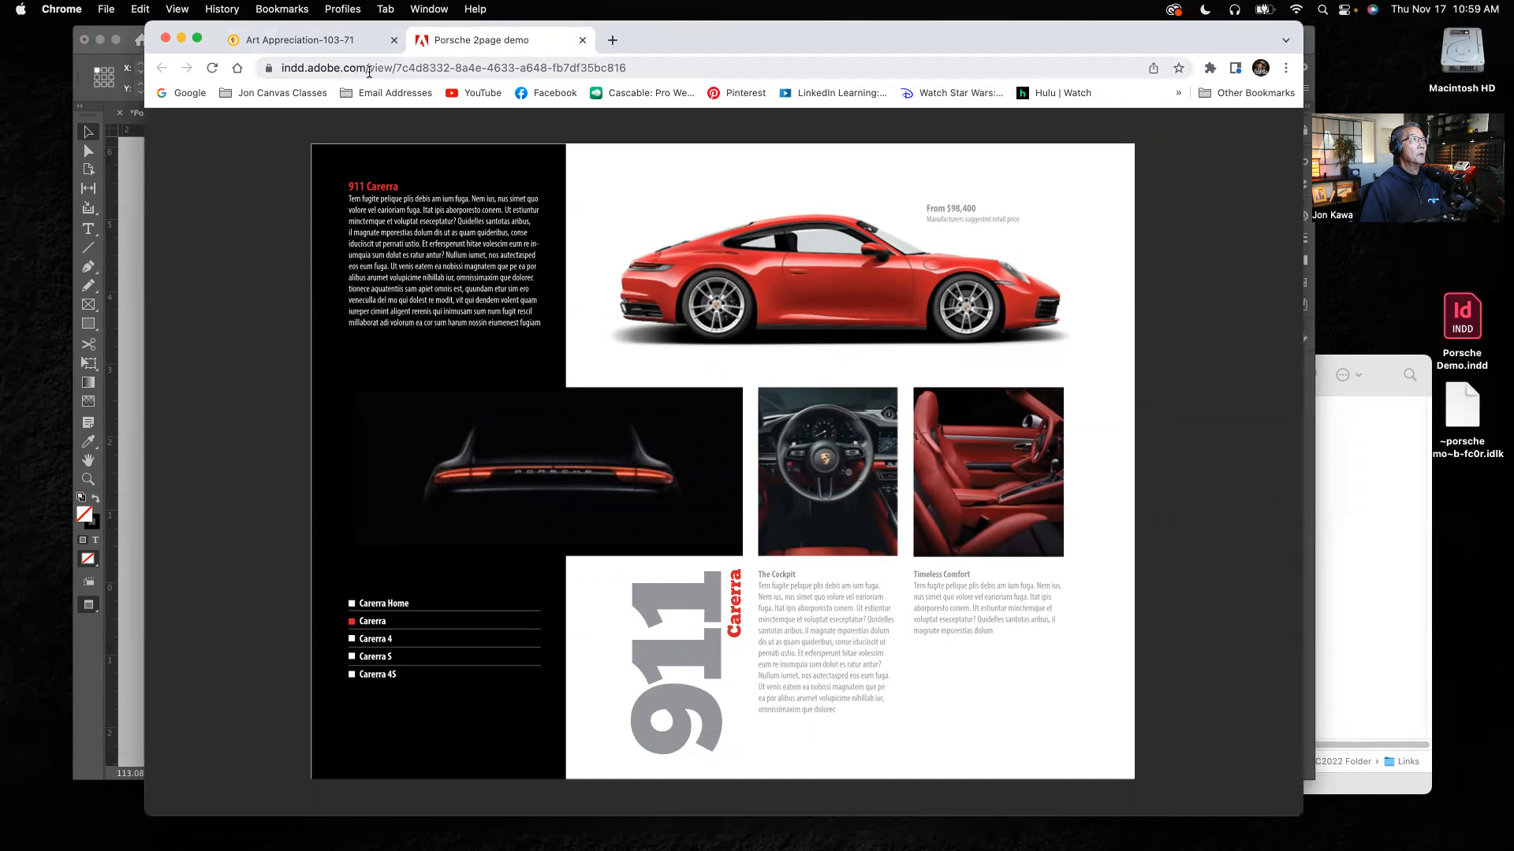
mouse_move(748, 28)
left_mouse_down()
mouse_move(717, 28)
mouse_move(747, 23)
left_mouse_up()
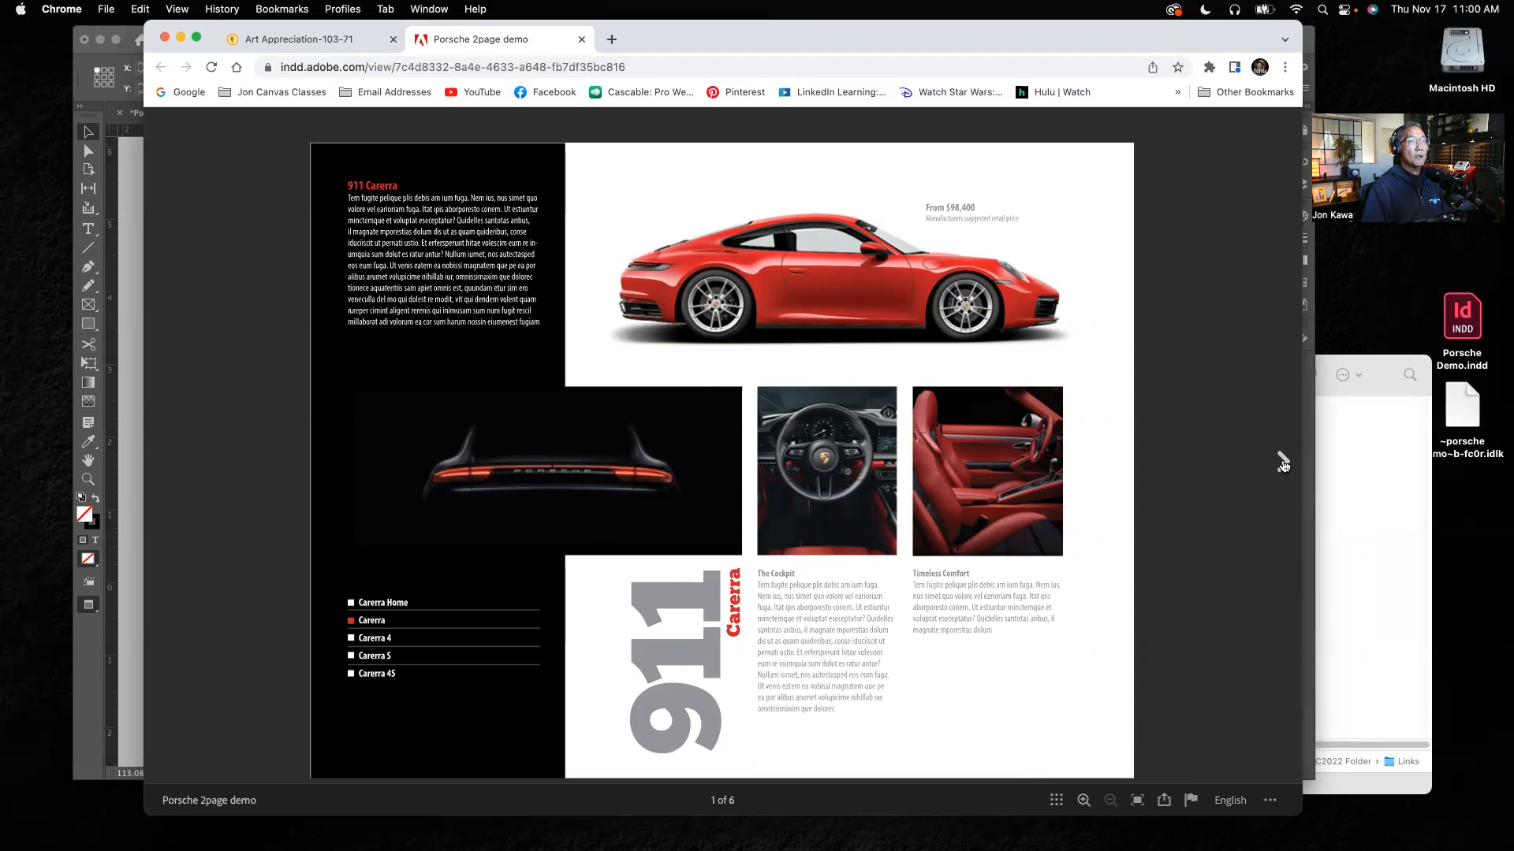
Step: Test the Carerra 4 and Carerra navigation buttons in the published brochure
left_click(354, 643)
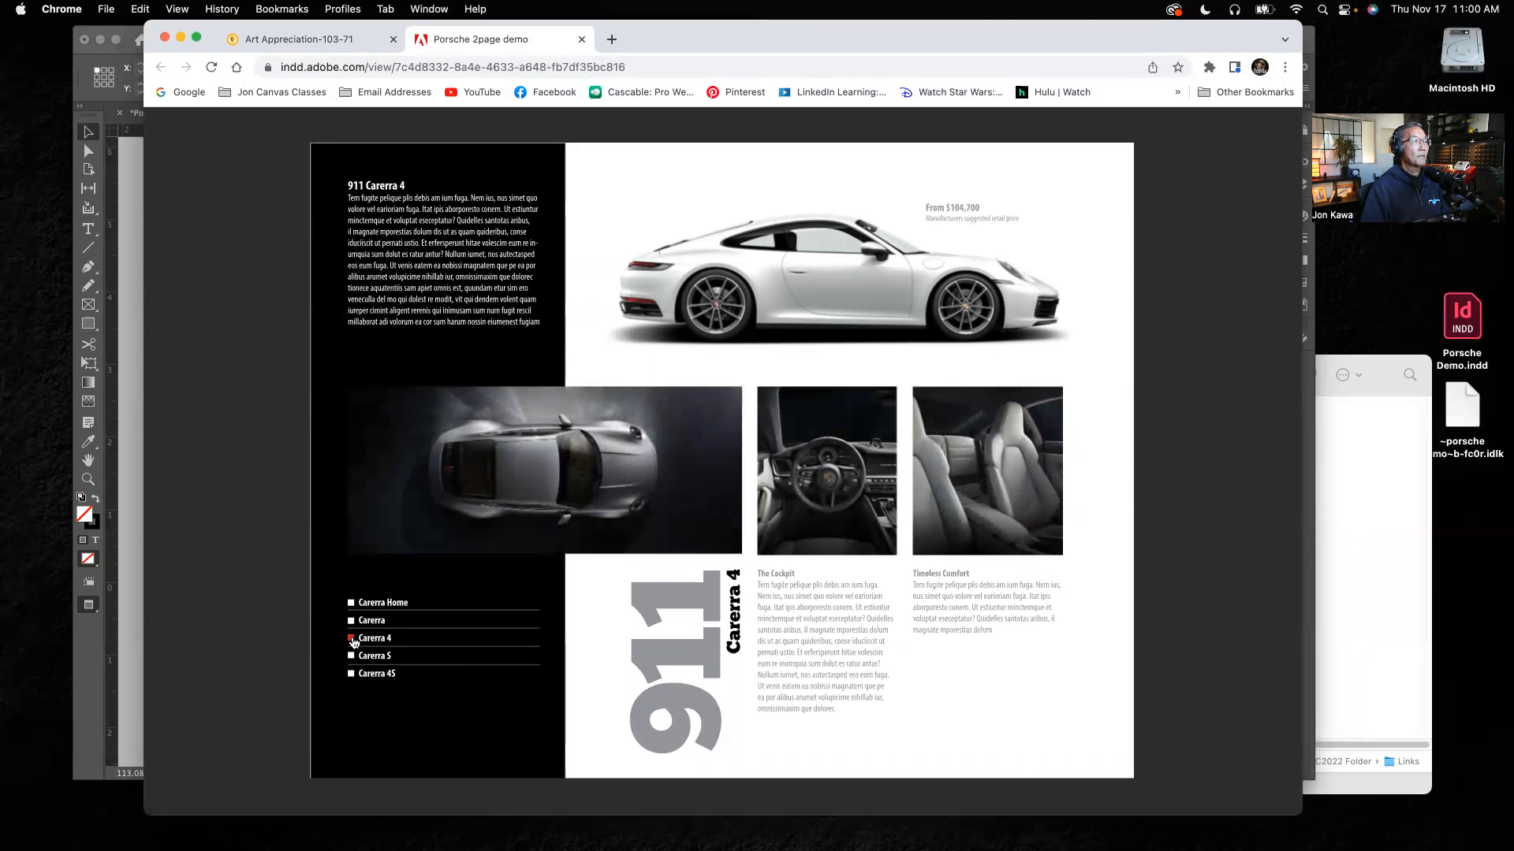
left_click(352, 623)
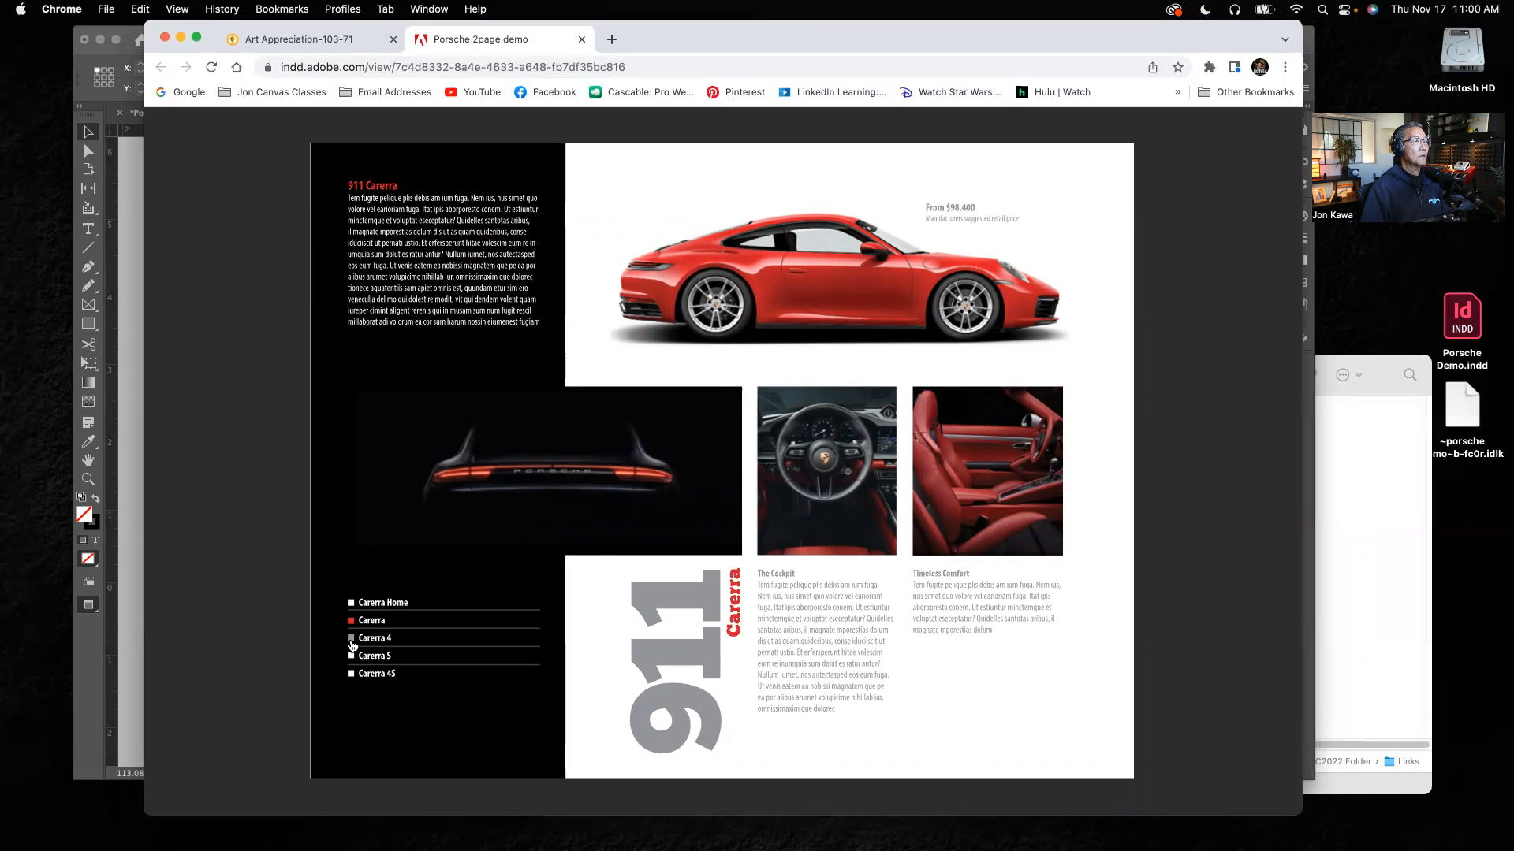
left_click(352, 640)
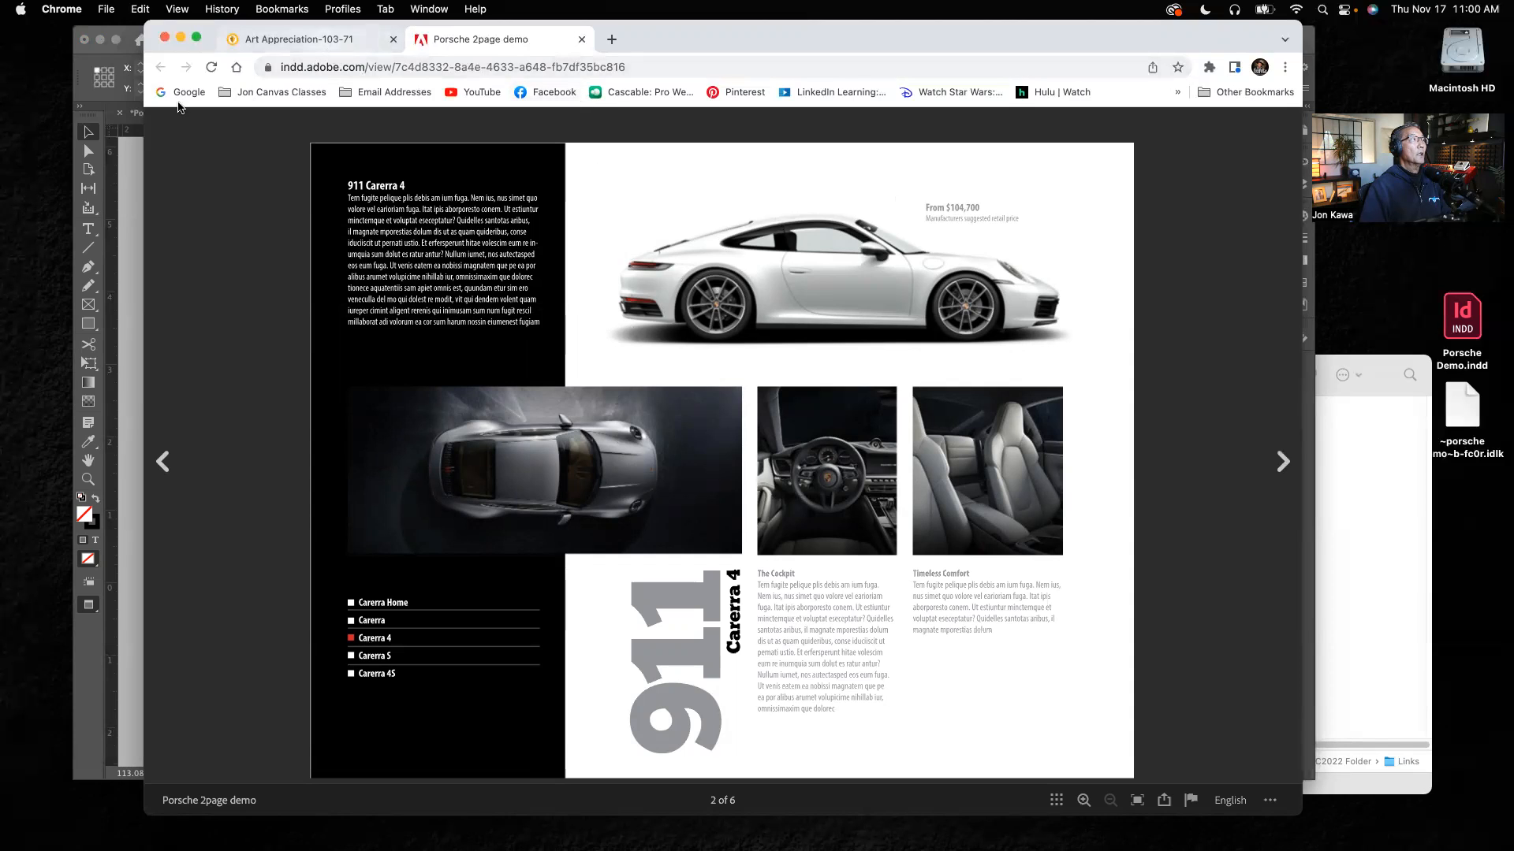
Step: Return to InDesign, close the Publish Online dialog and open the Publish Online Dashboard
left_click(129, 167)
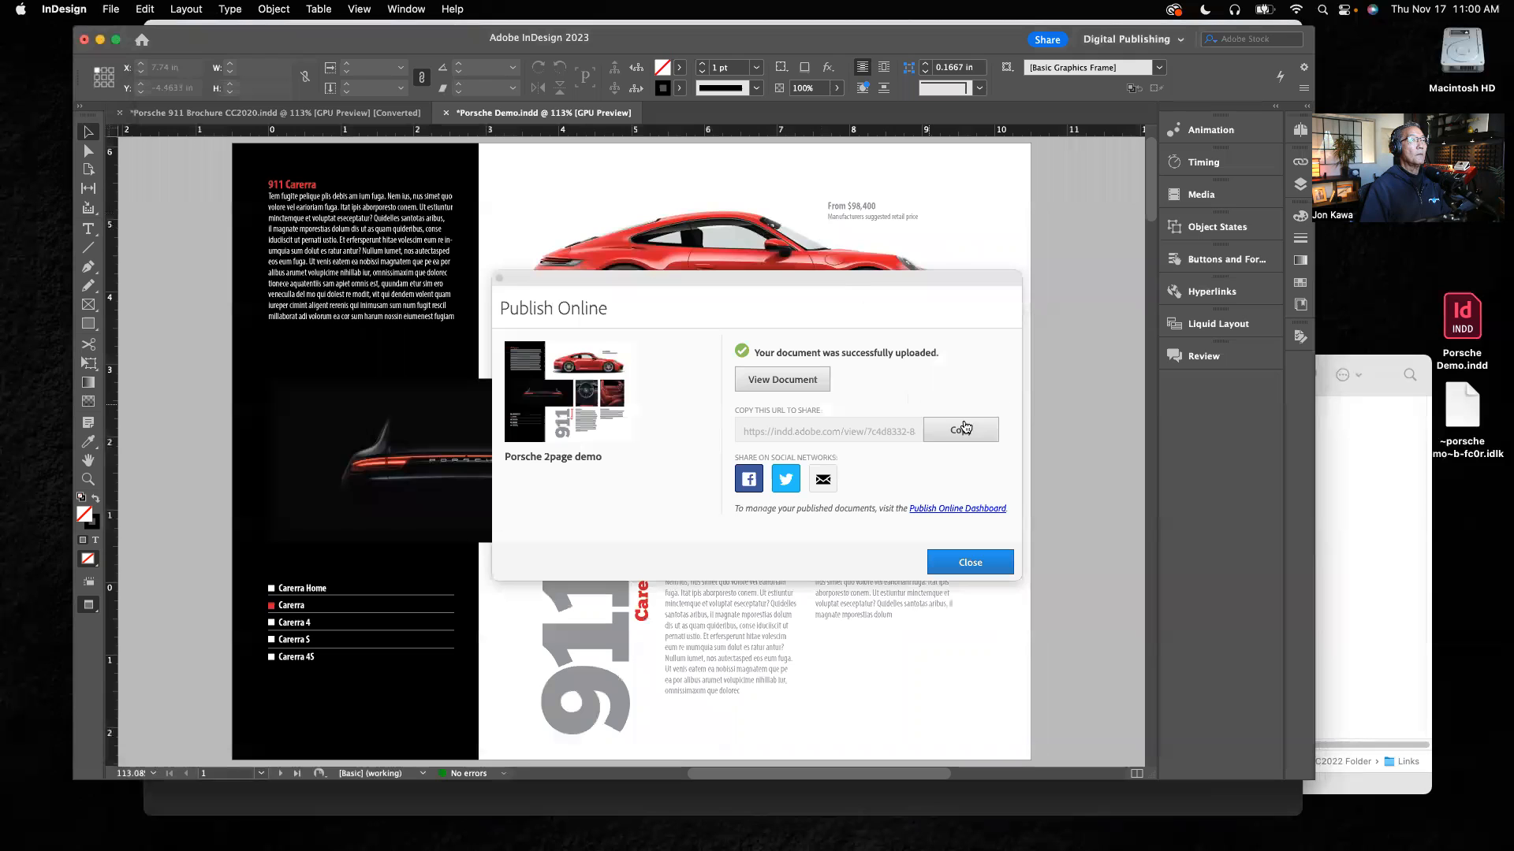
left_click(962, 565)
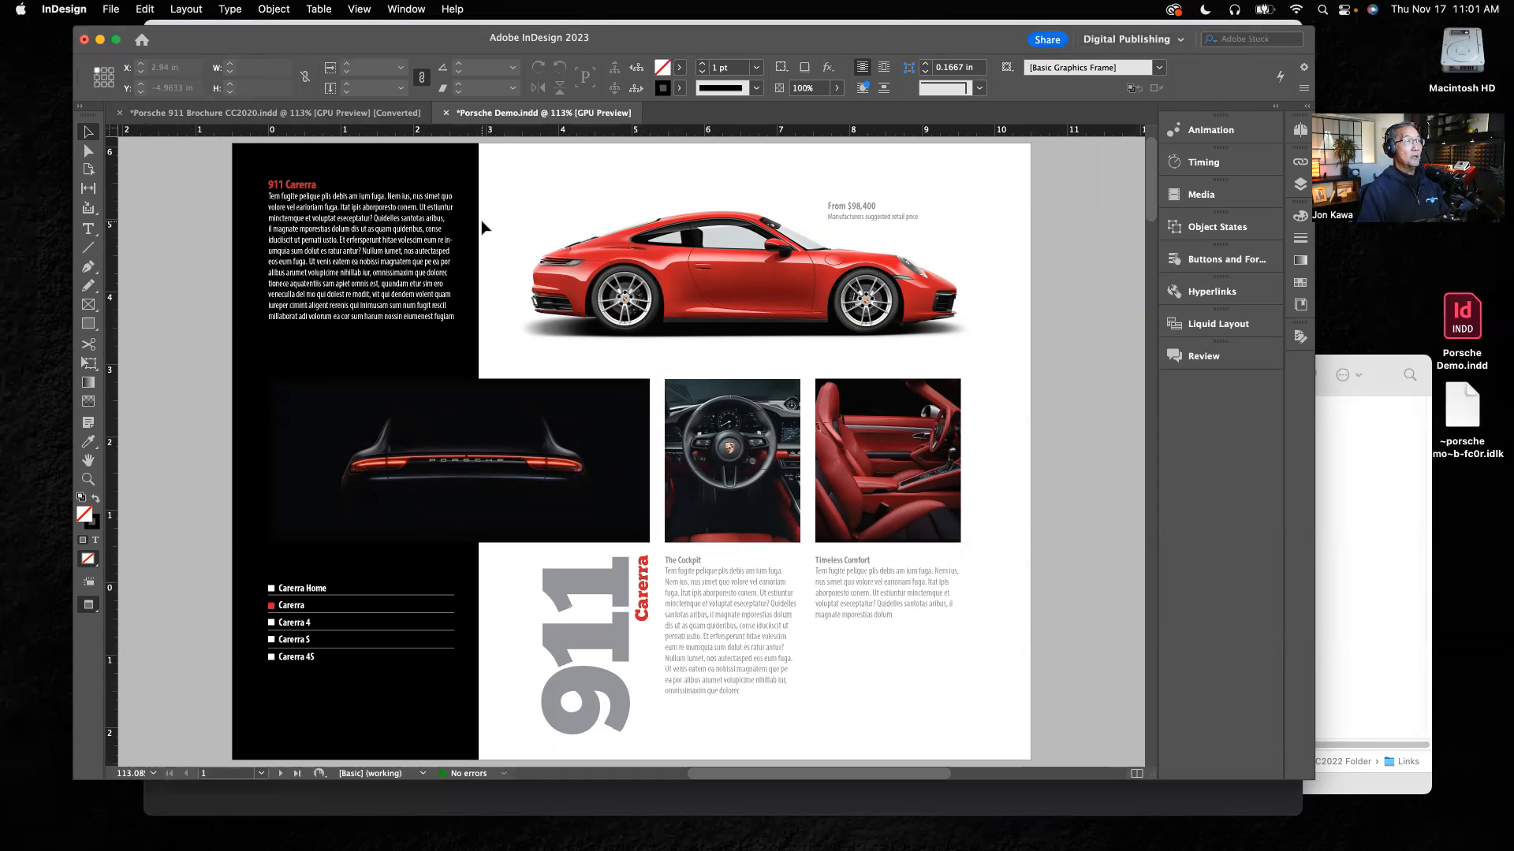
left_click(110, 9)
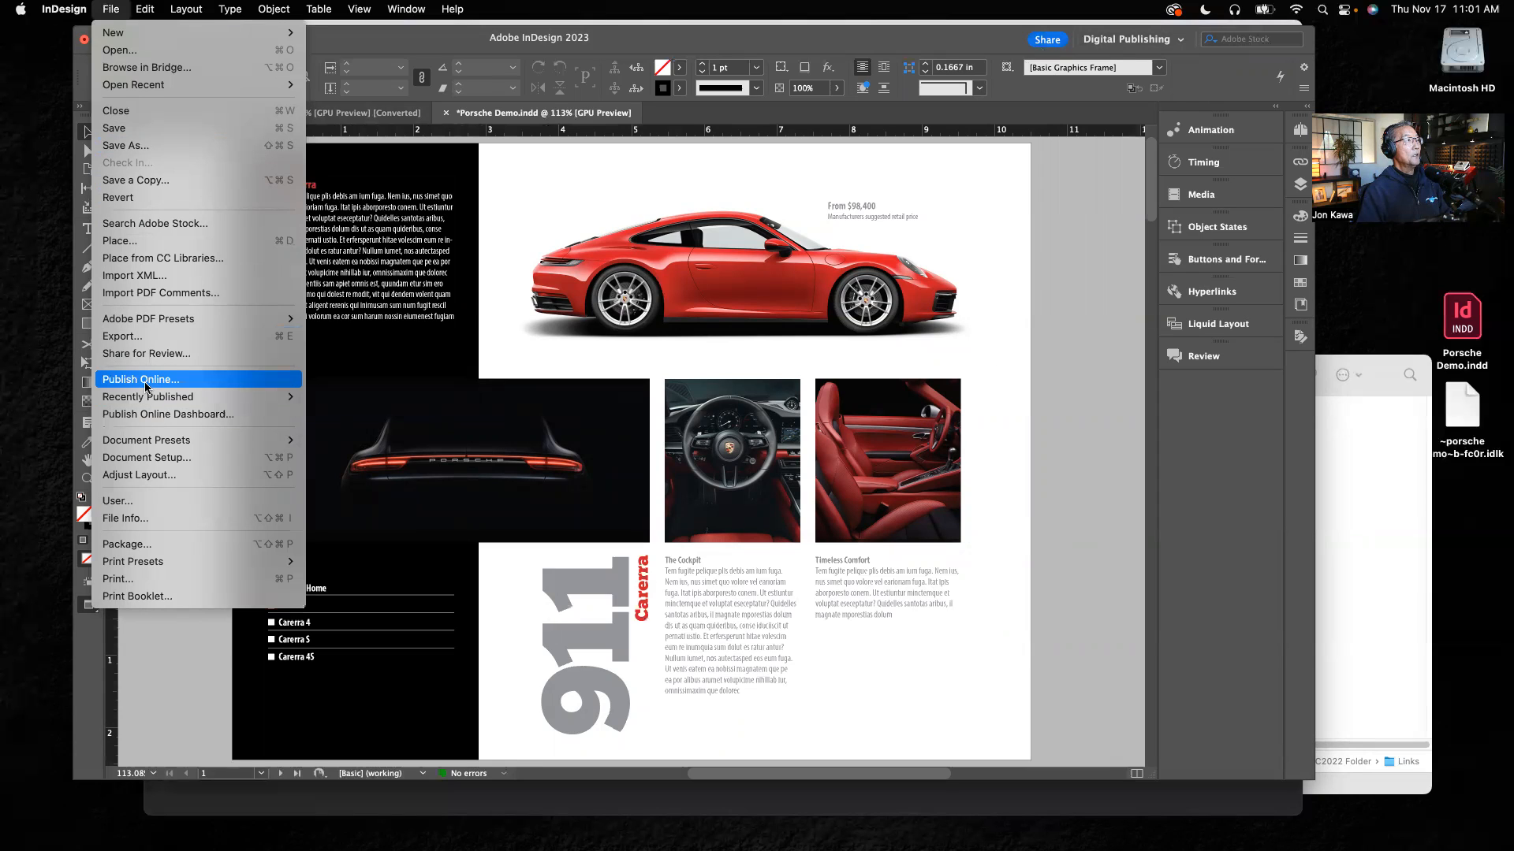
left_click(1046, 40)
left_click(1046, 40)
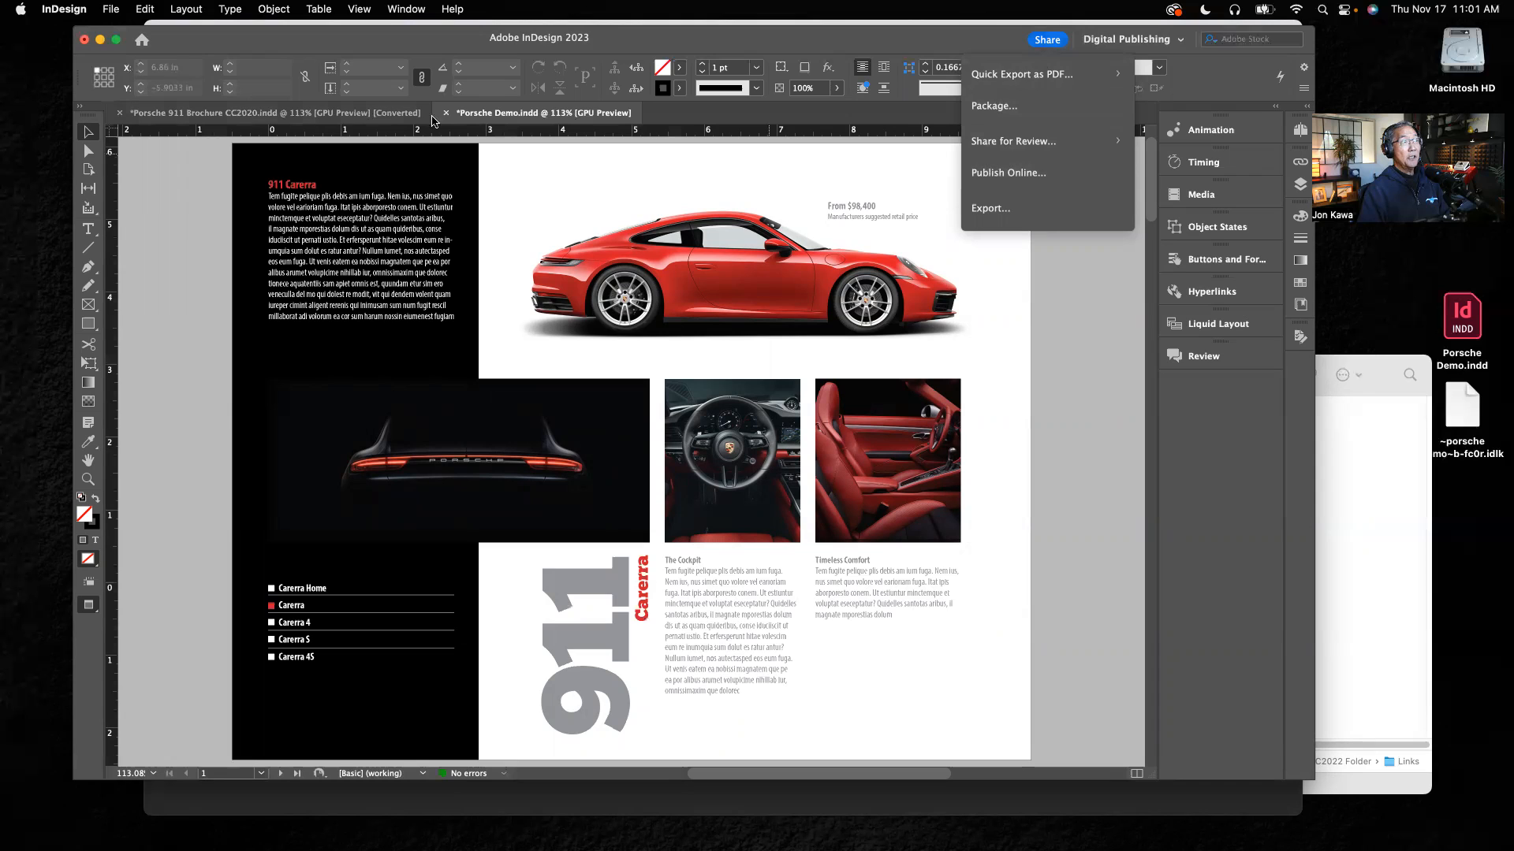
left_click(110, 11)
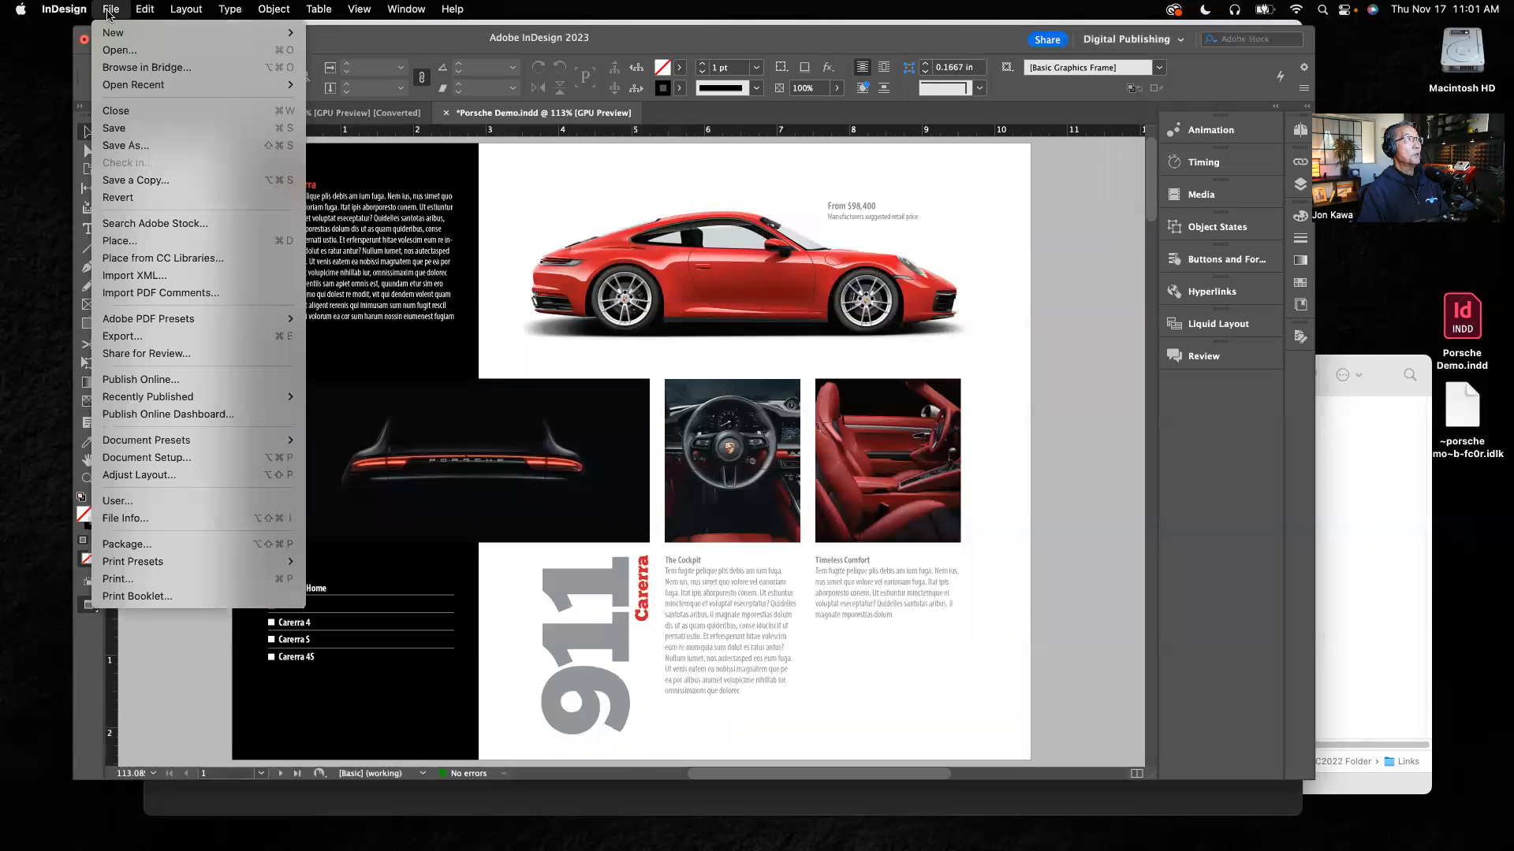
left_click(145, 416)
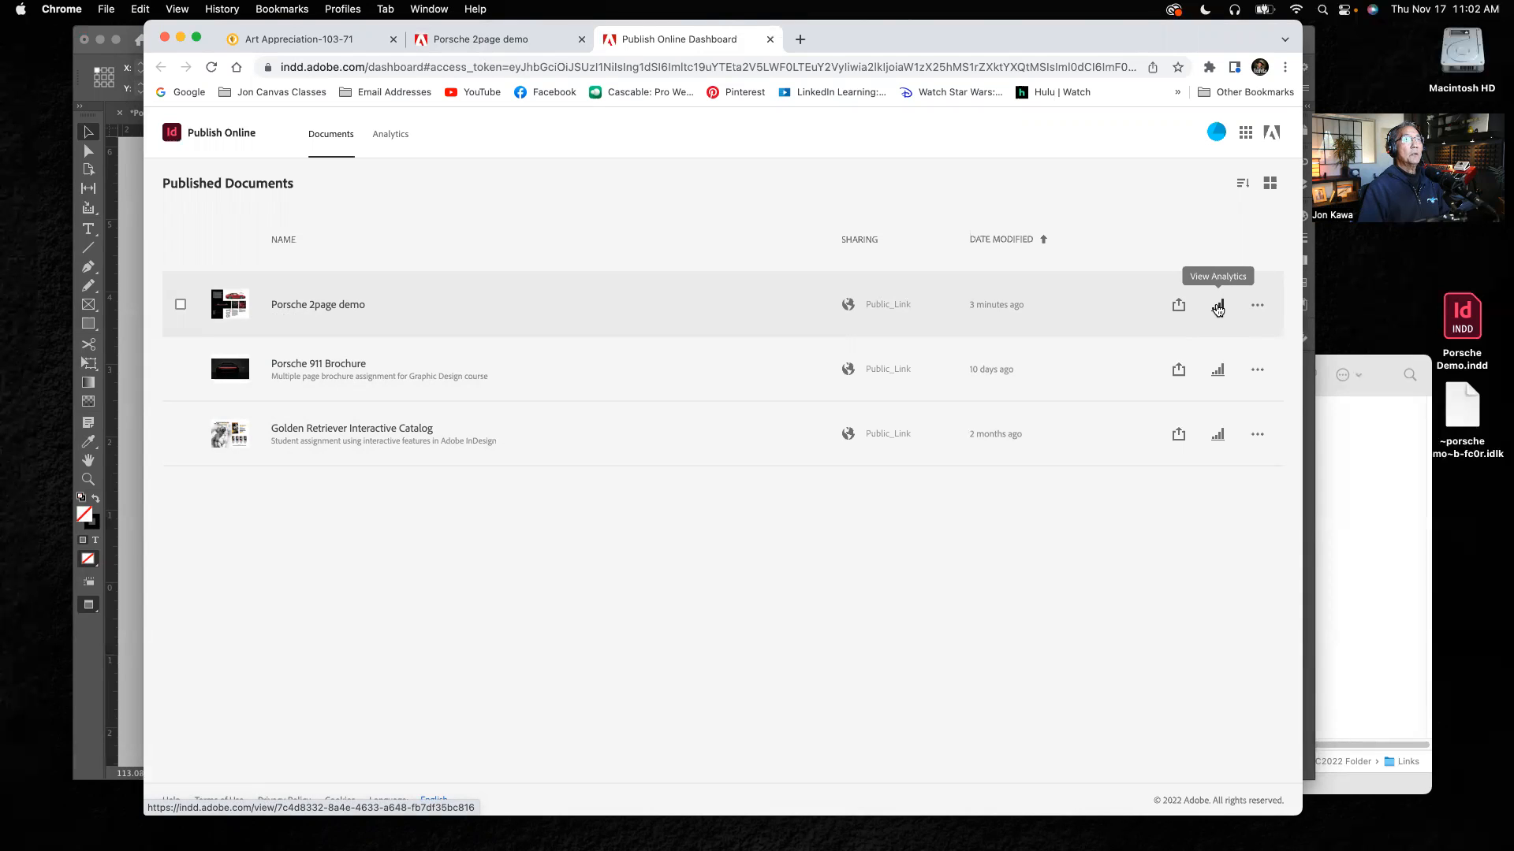
Step: Review the publication analytics and the additional options for Porsche 2page demo
left_click(1218, 307)
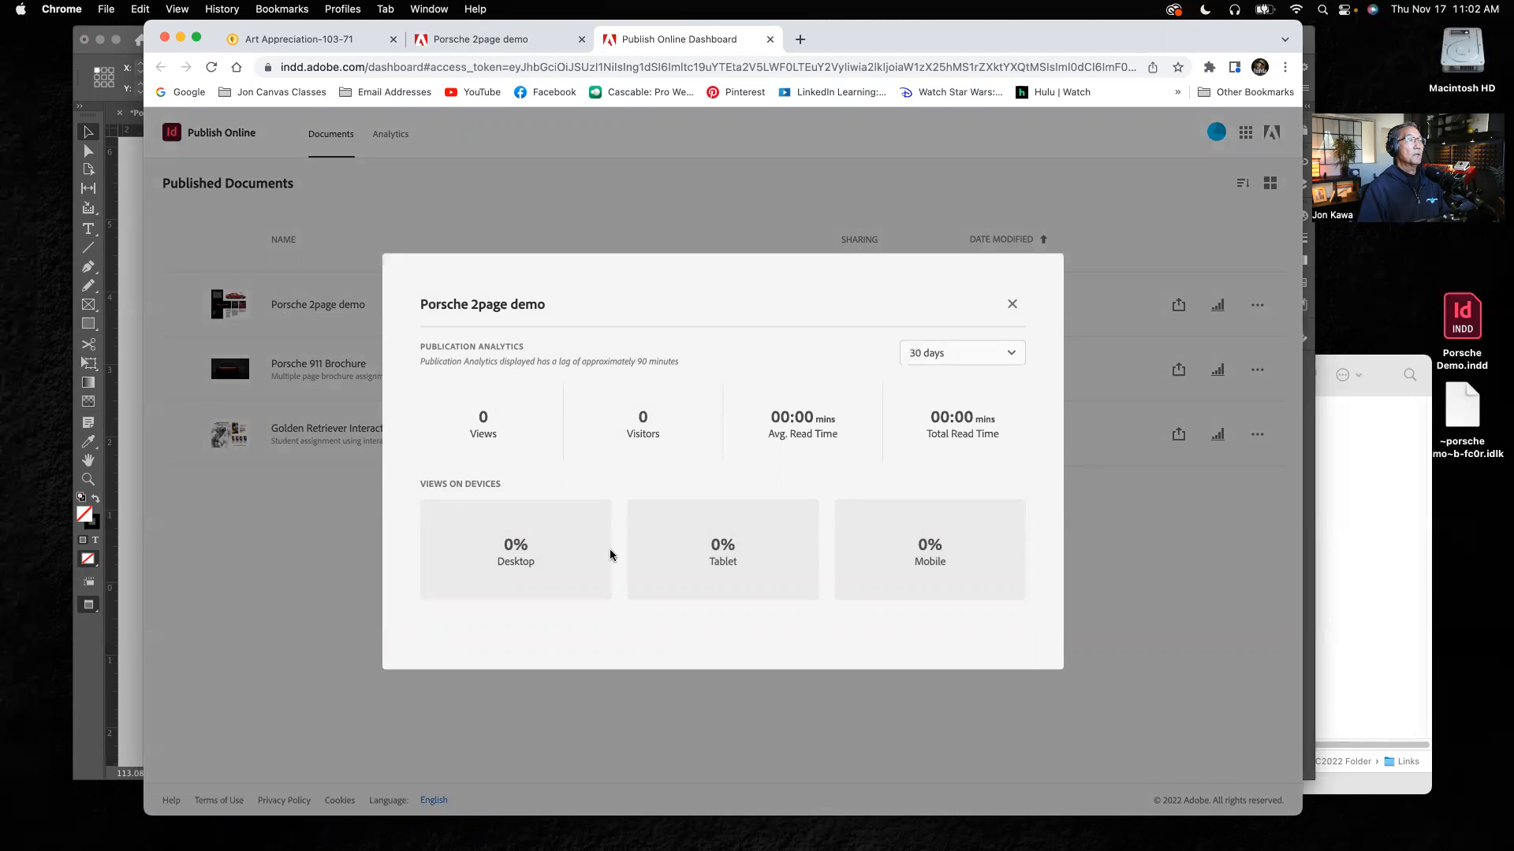
left_click(1011, 304)
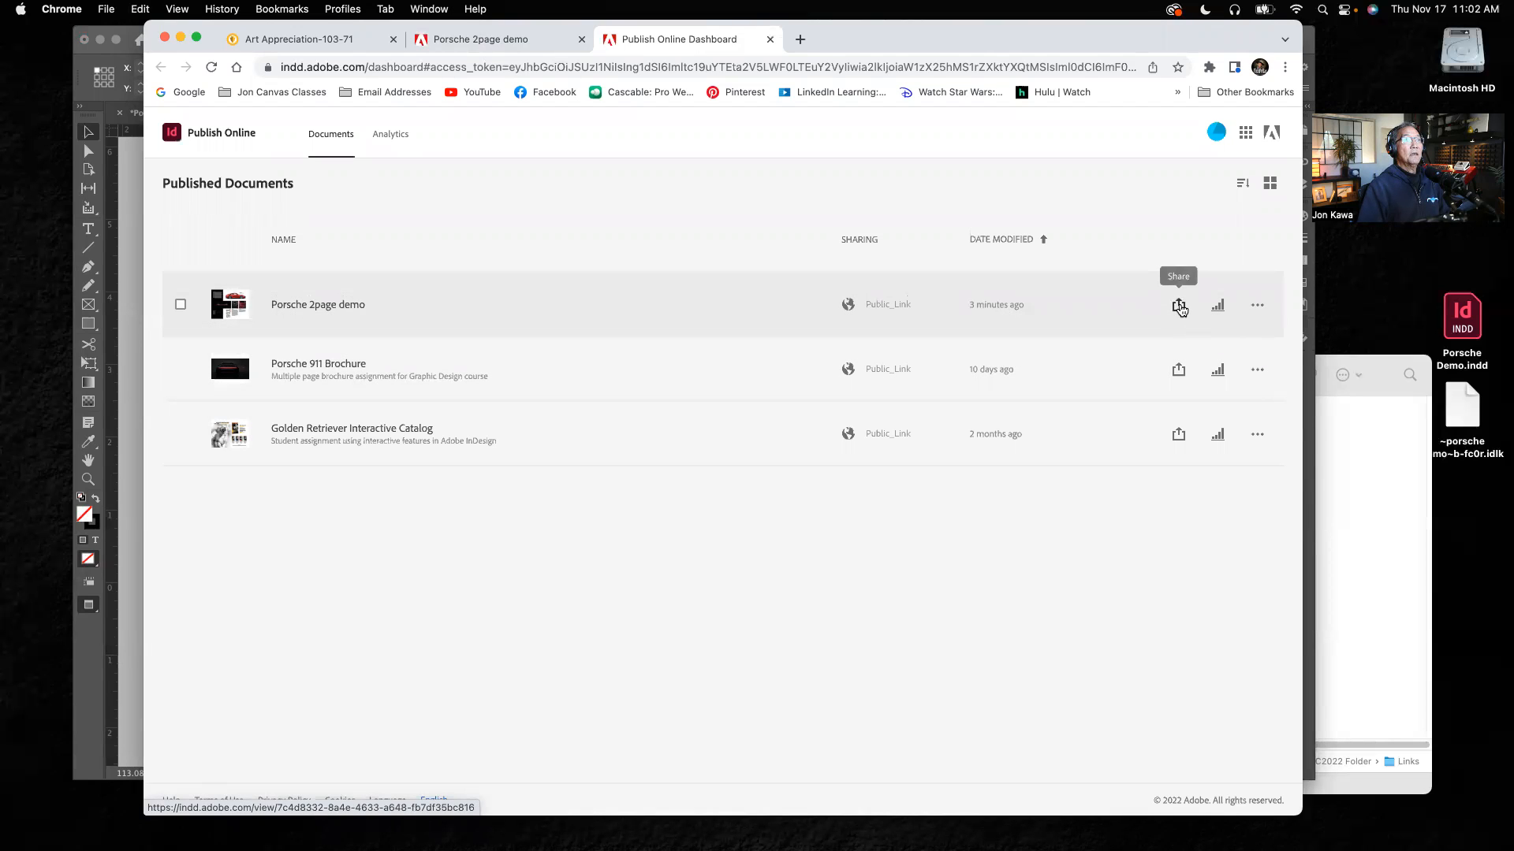
left_click(1257, 307)
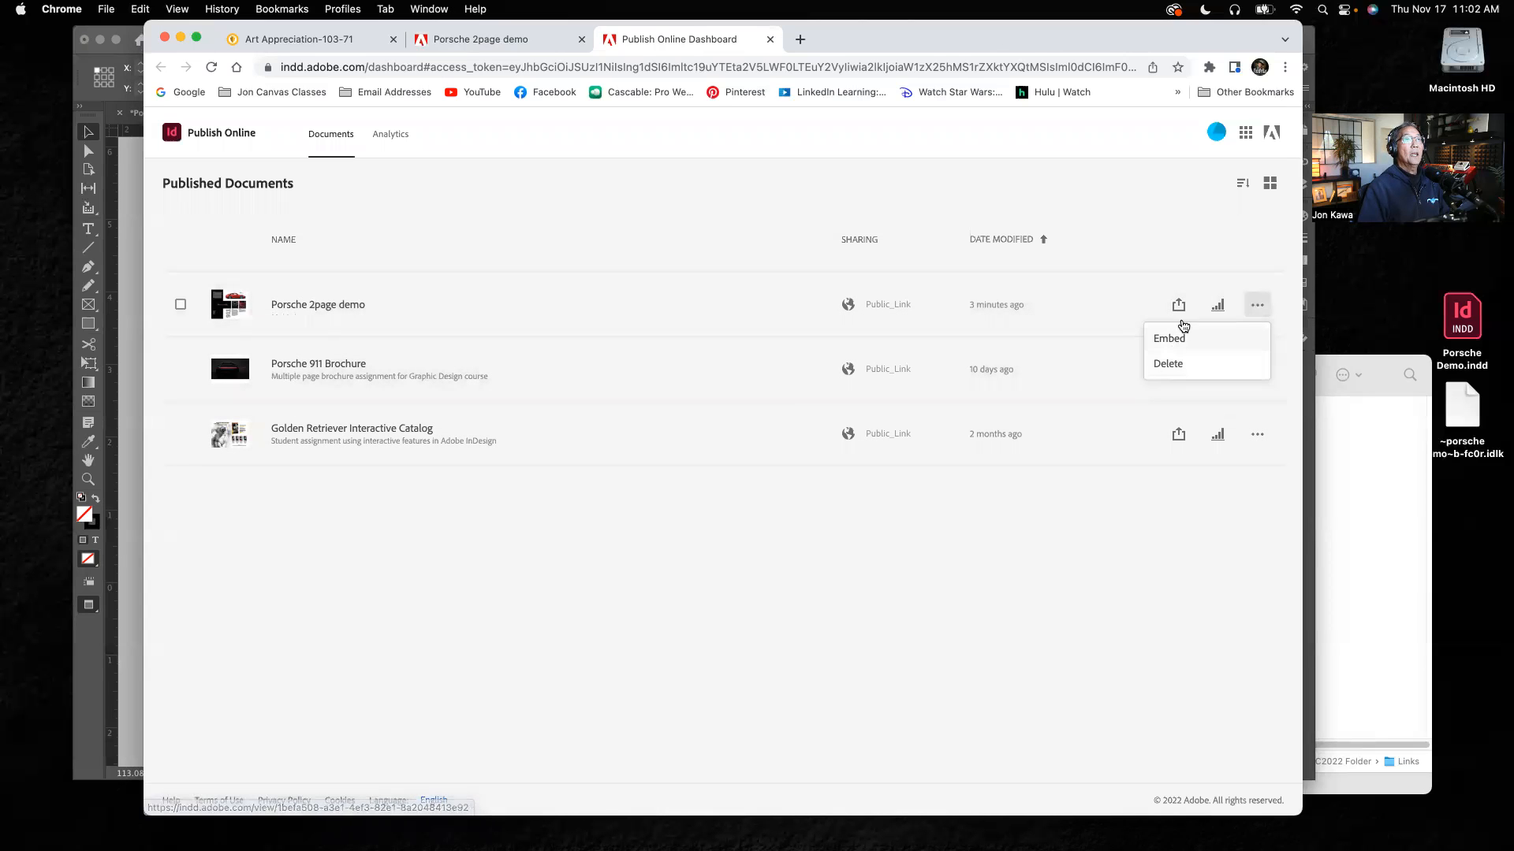
left_click(1204, 263)
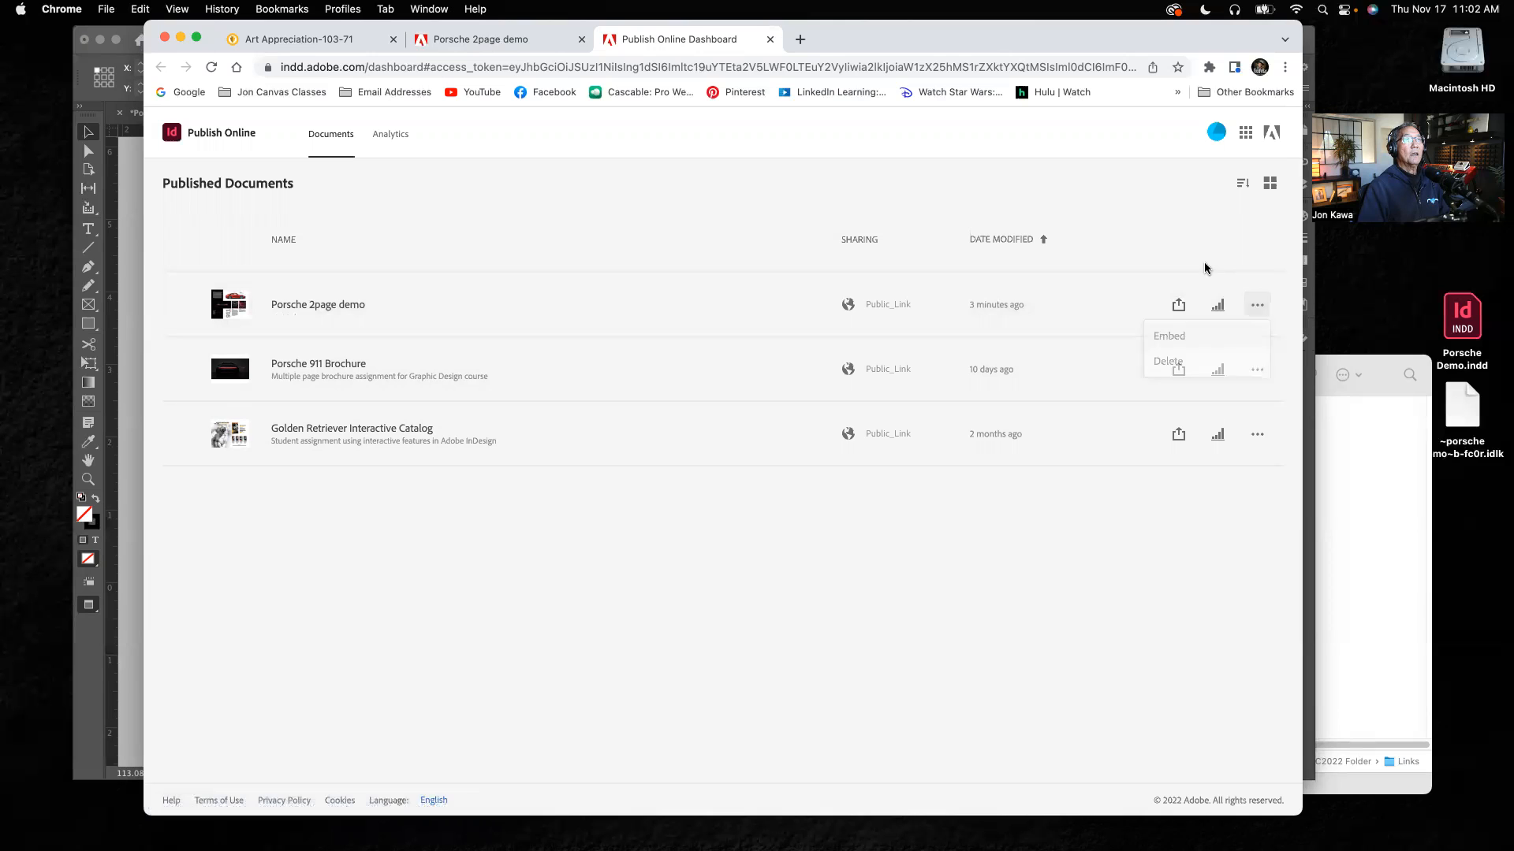
Step: Copy the share link of Porsche 2page demo from the dashboard and close the Share Publication dialog
left_click(1178, 306)
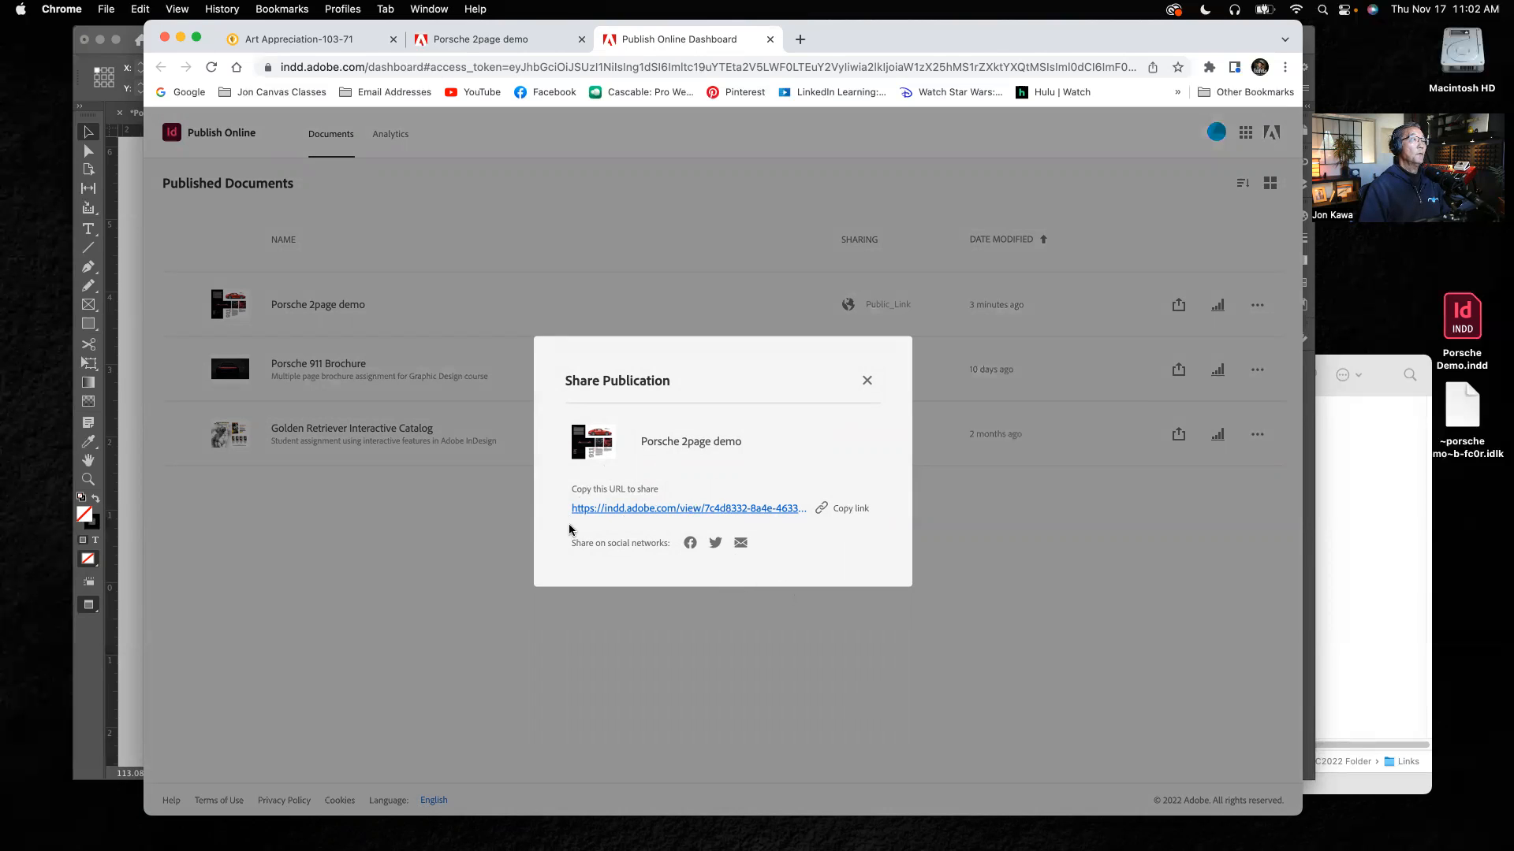
left_click(855, 509)
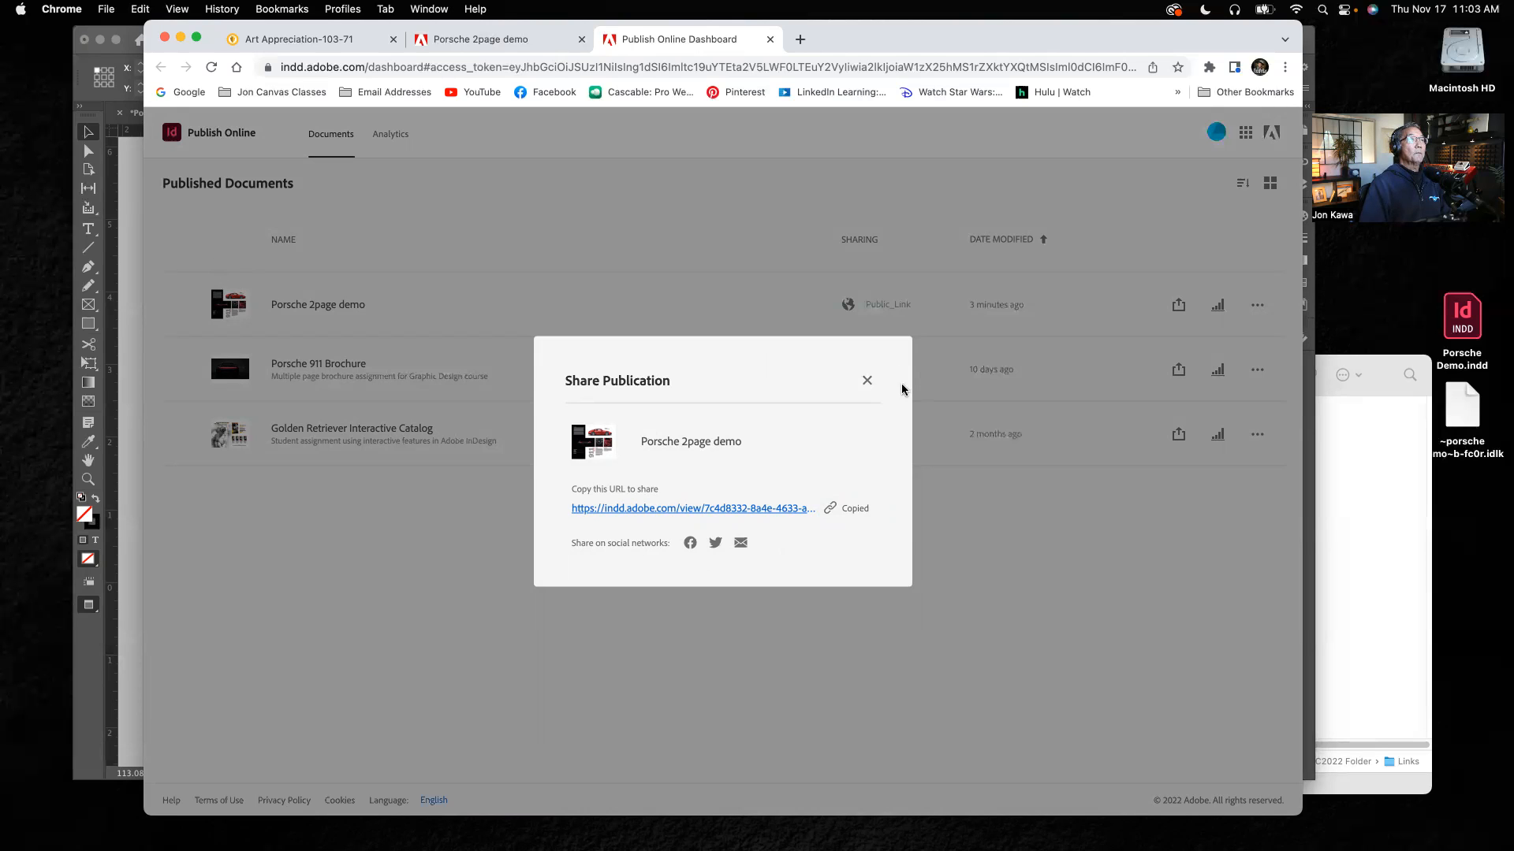
left_click(867, 381)
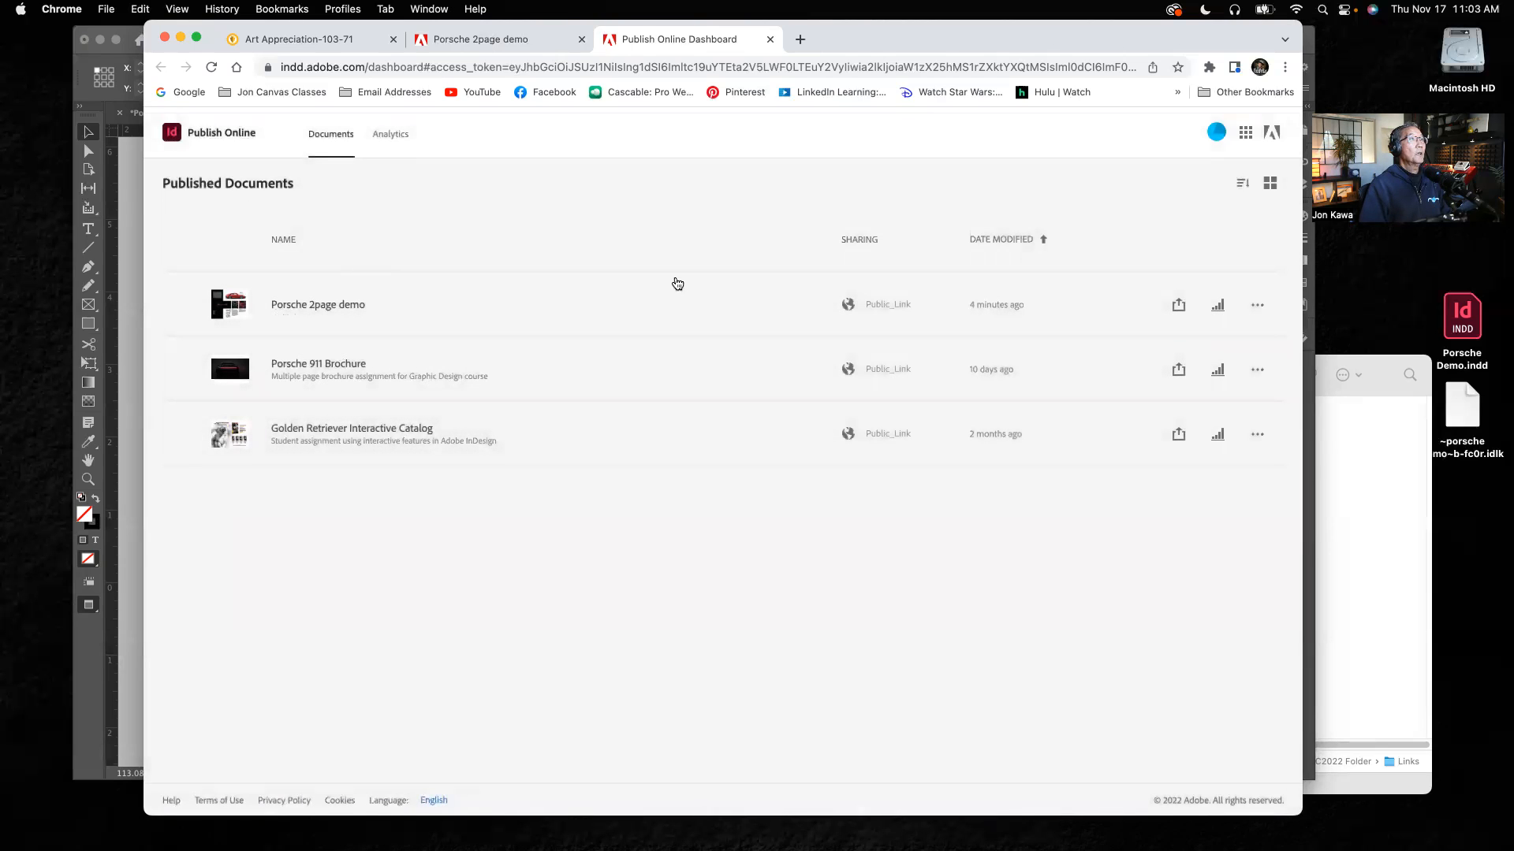
Step: Open the published Porsche 2page demo from the dashboard and test its Carerra 4 navigation button
left_click(318, 305)
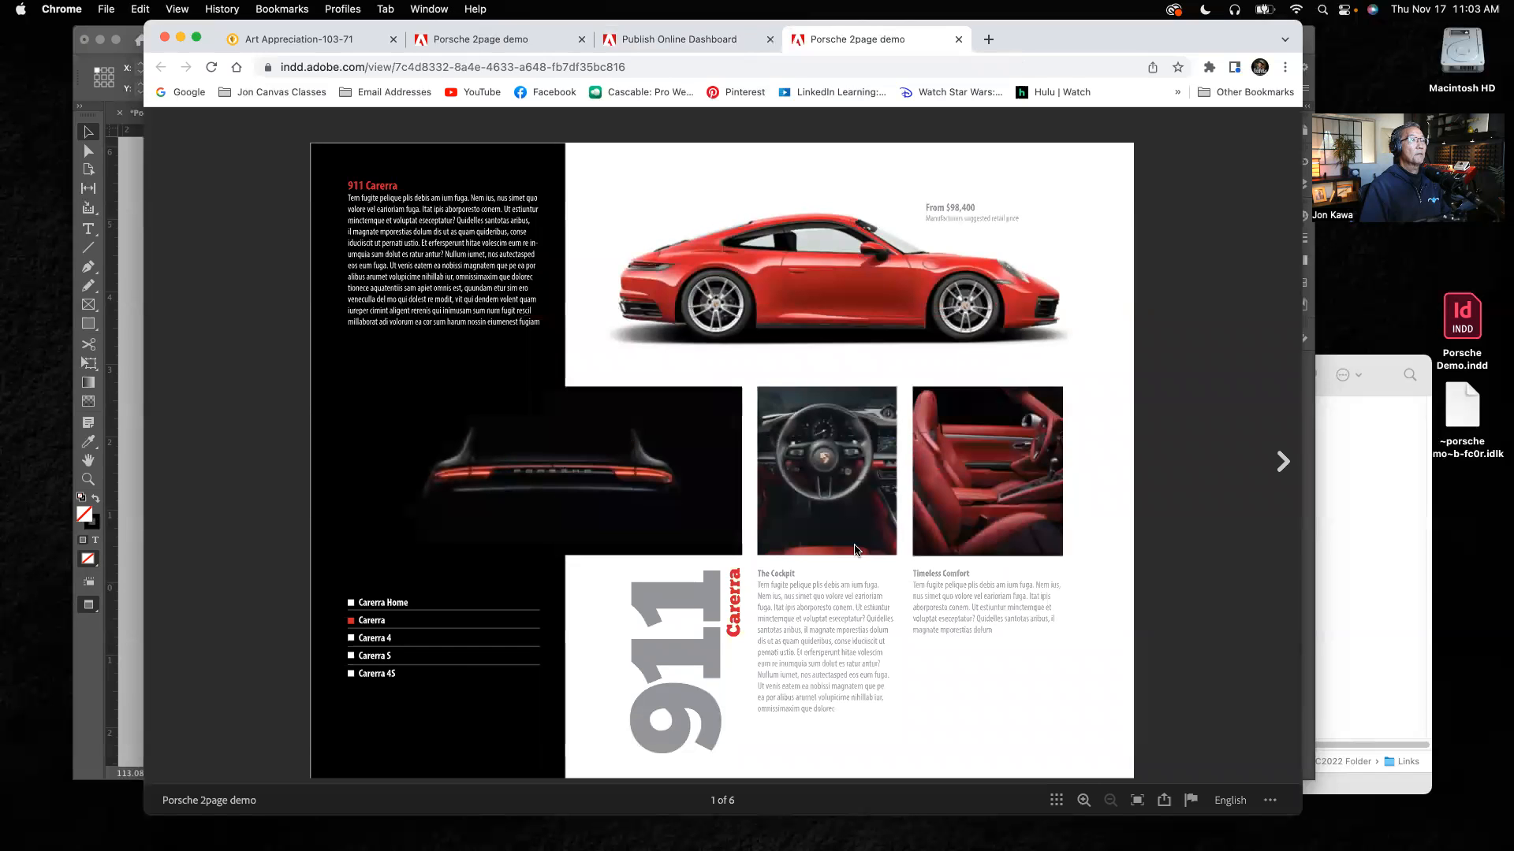
left_click(352, 643)
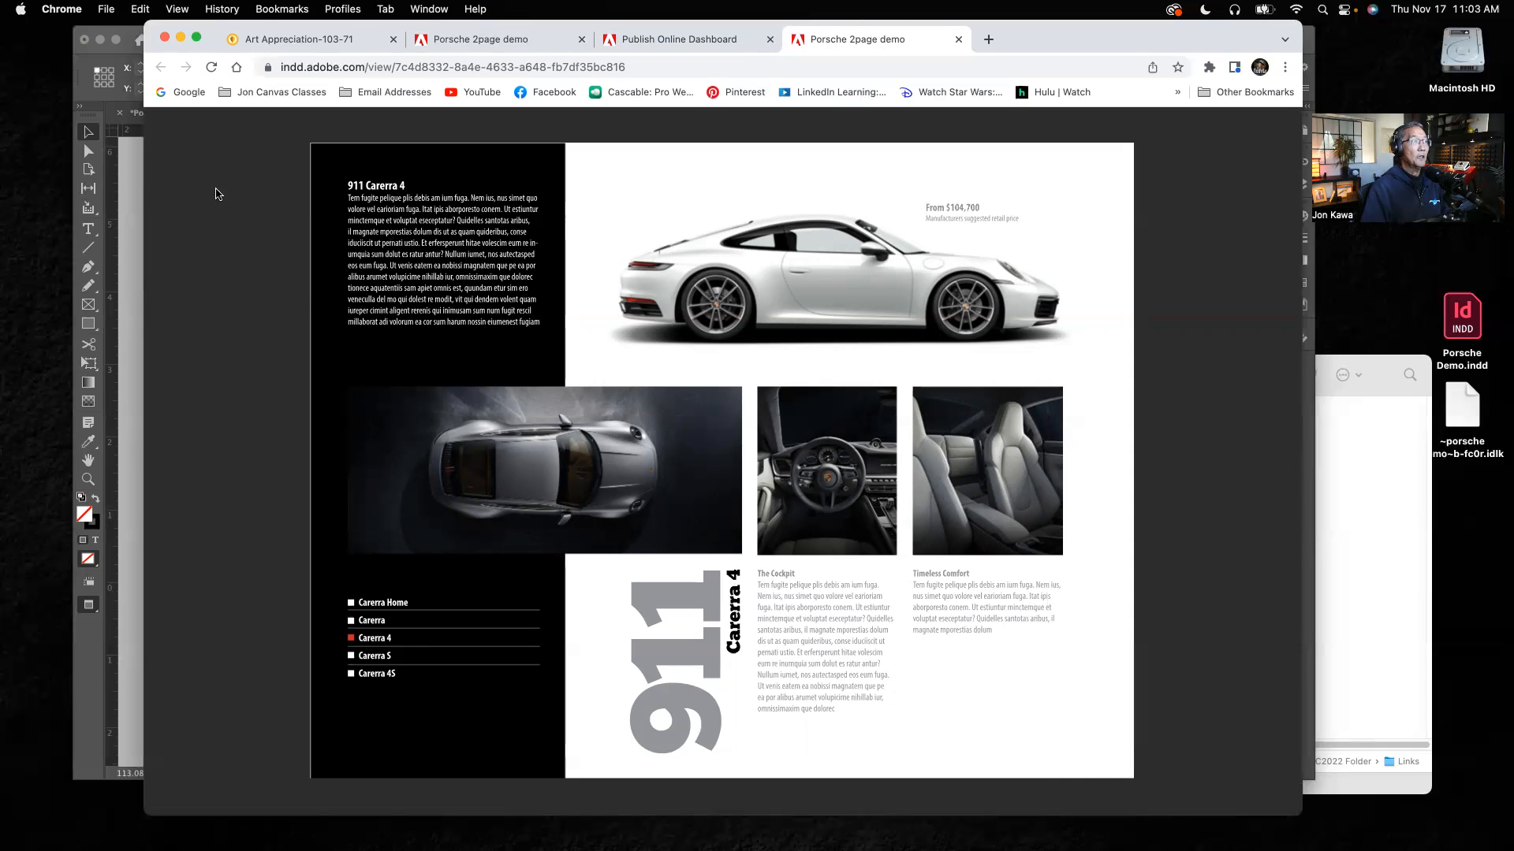
Step: Minimize the browser, return to the Porsche Demo document in InDesign and open the Publish Online Dashboard again
left_click(180, 38)
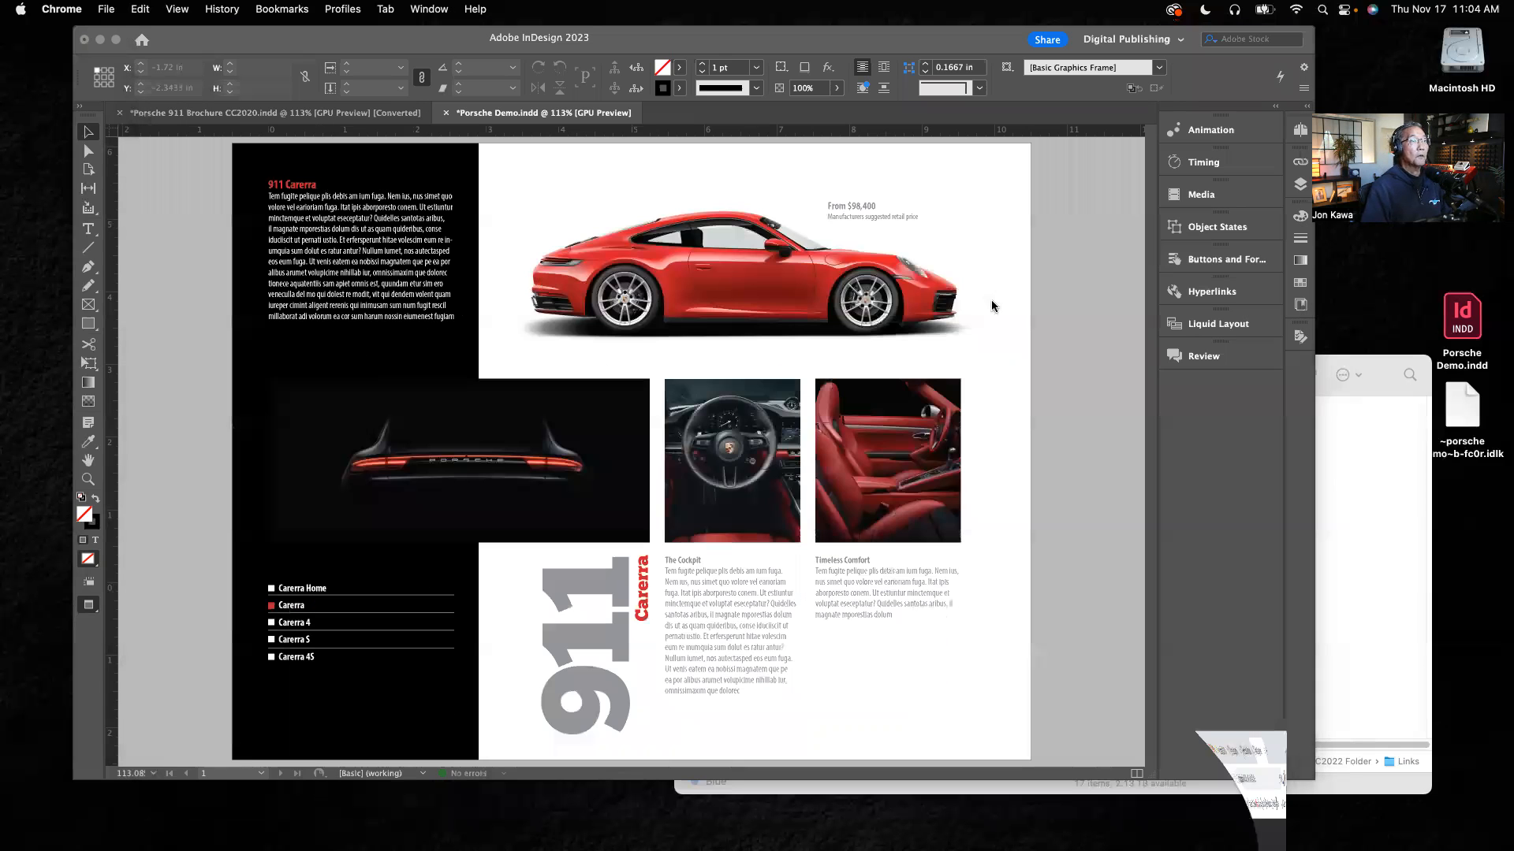
left_click(1060, 303)
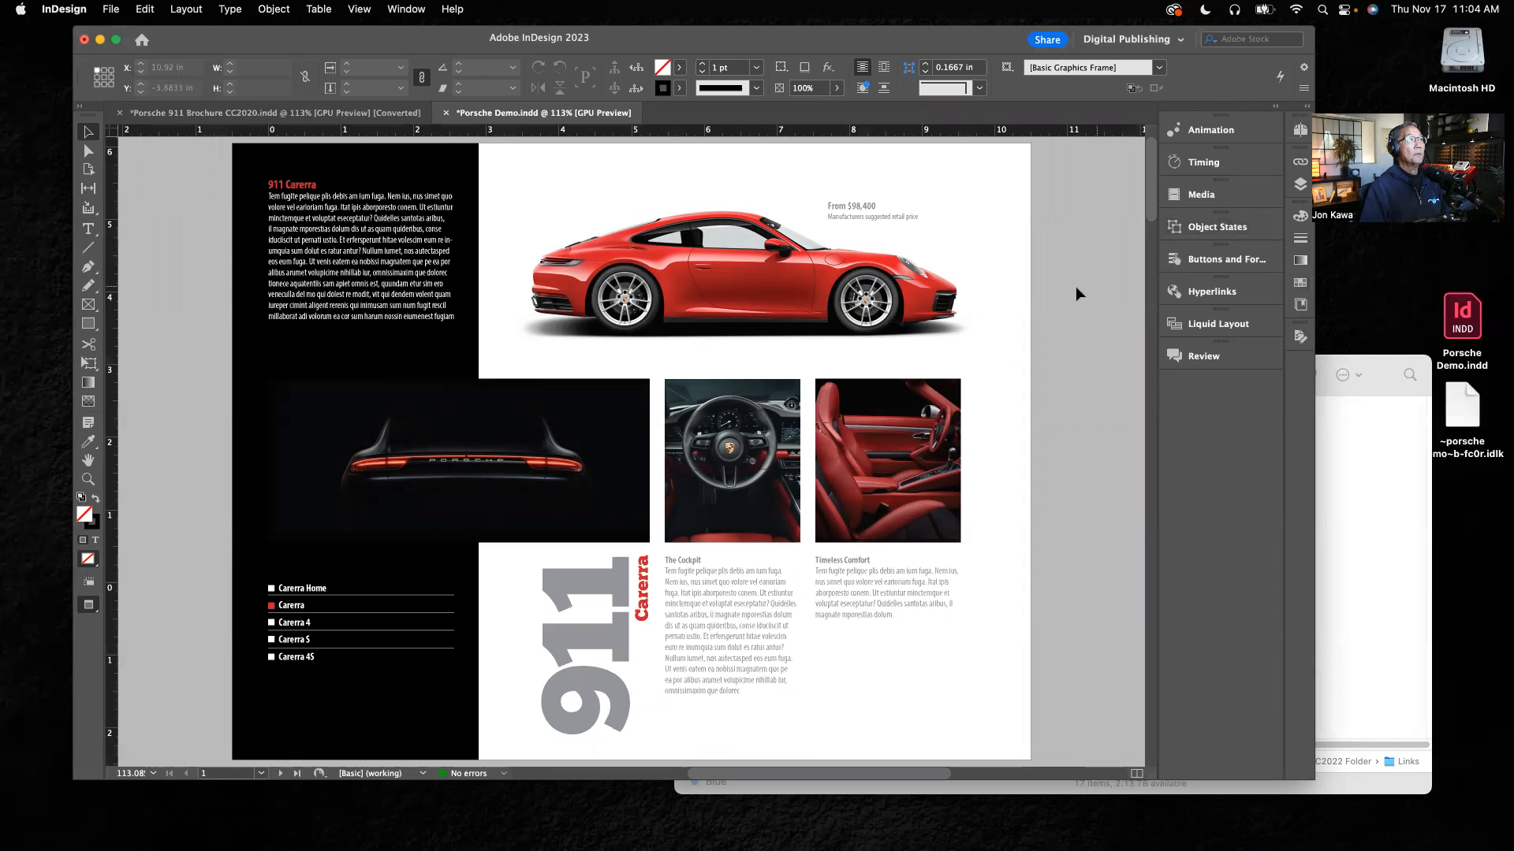
left_click(113, 9)
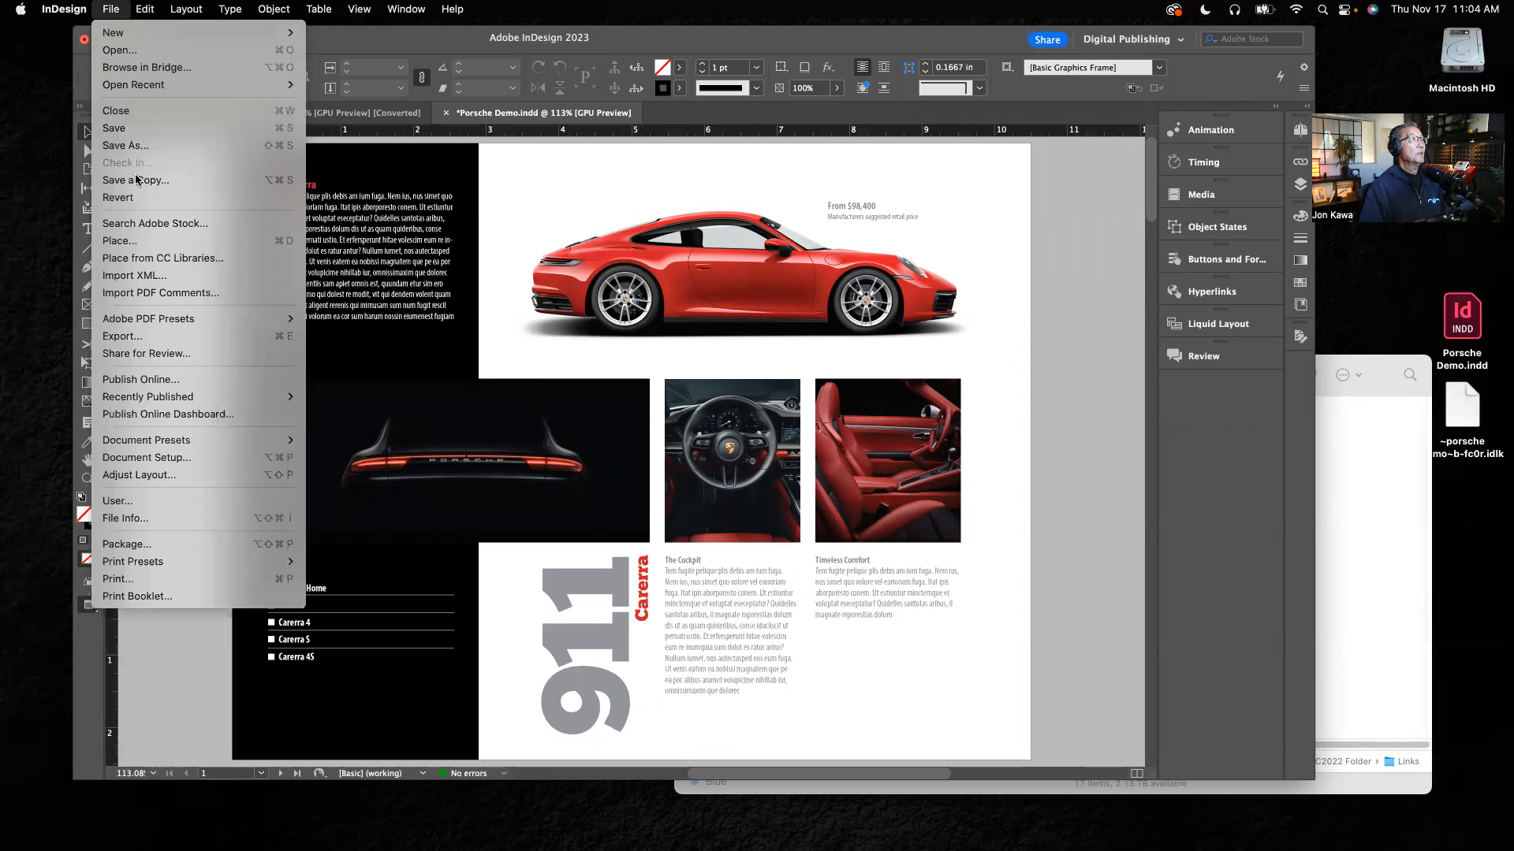
left_click(163, 414)
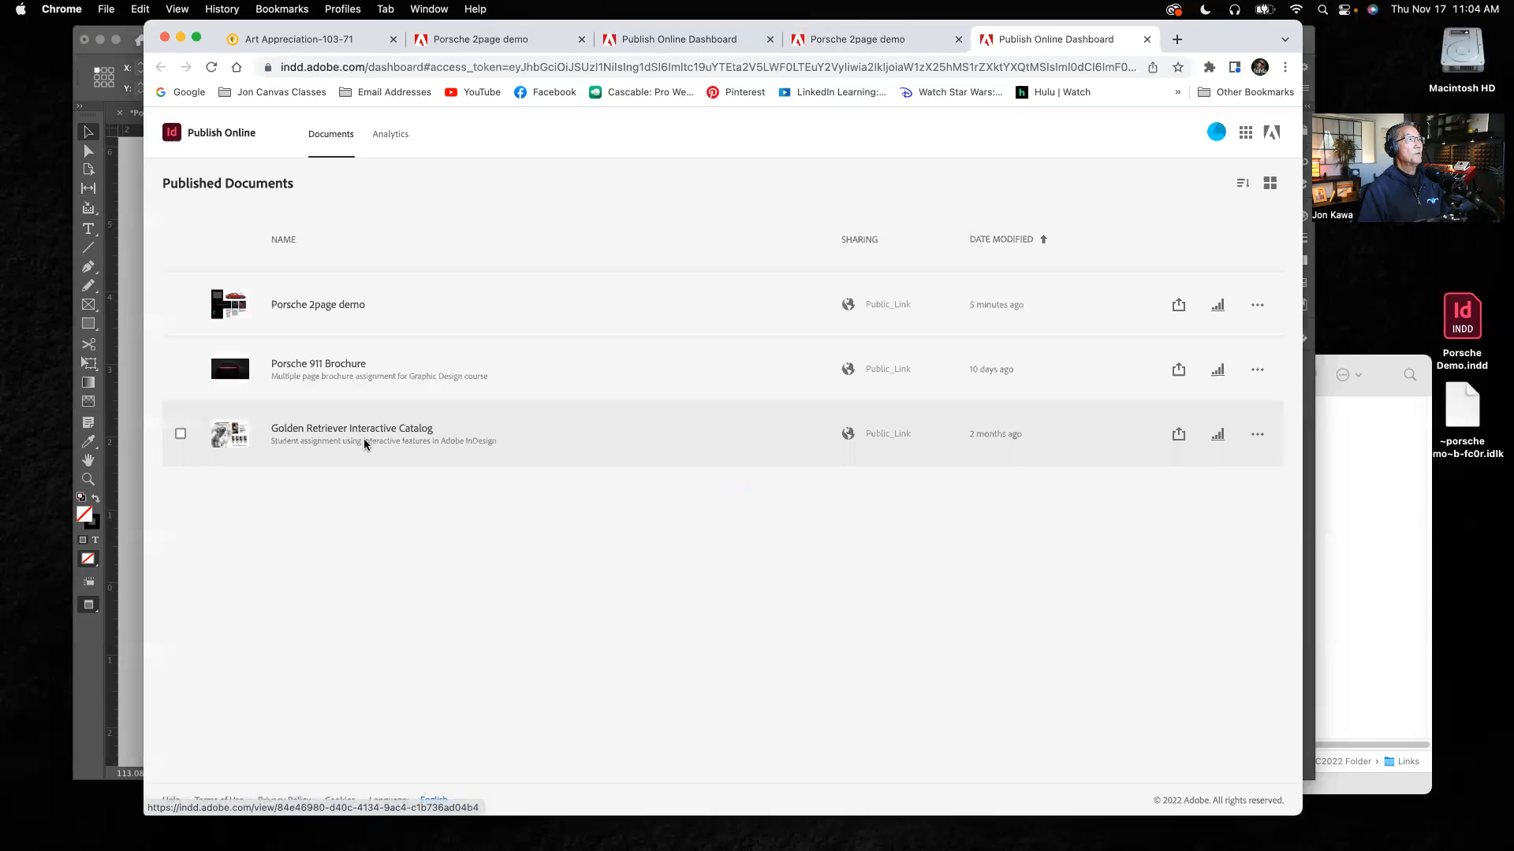
Step: Open the published Golden Retriever Interactive Catalog and test its chicken, lamb and turkey recipe buttons
left_click(318, 430)
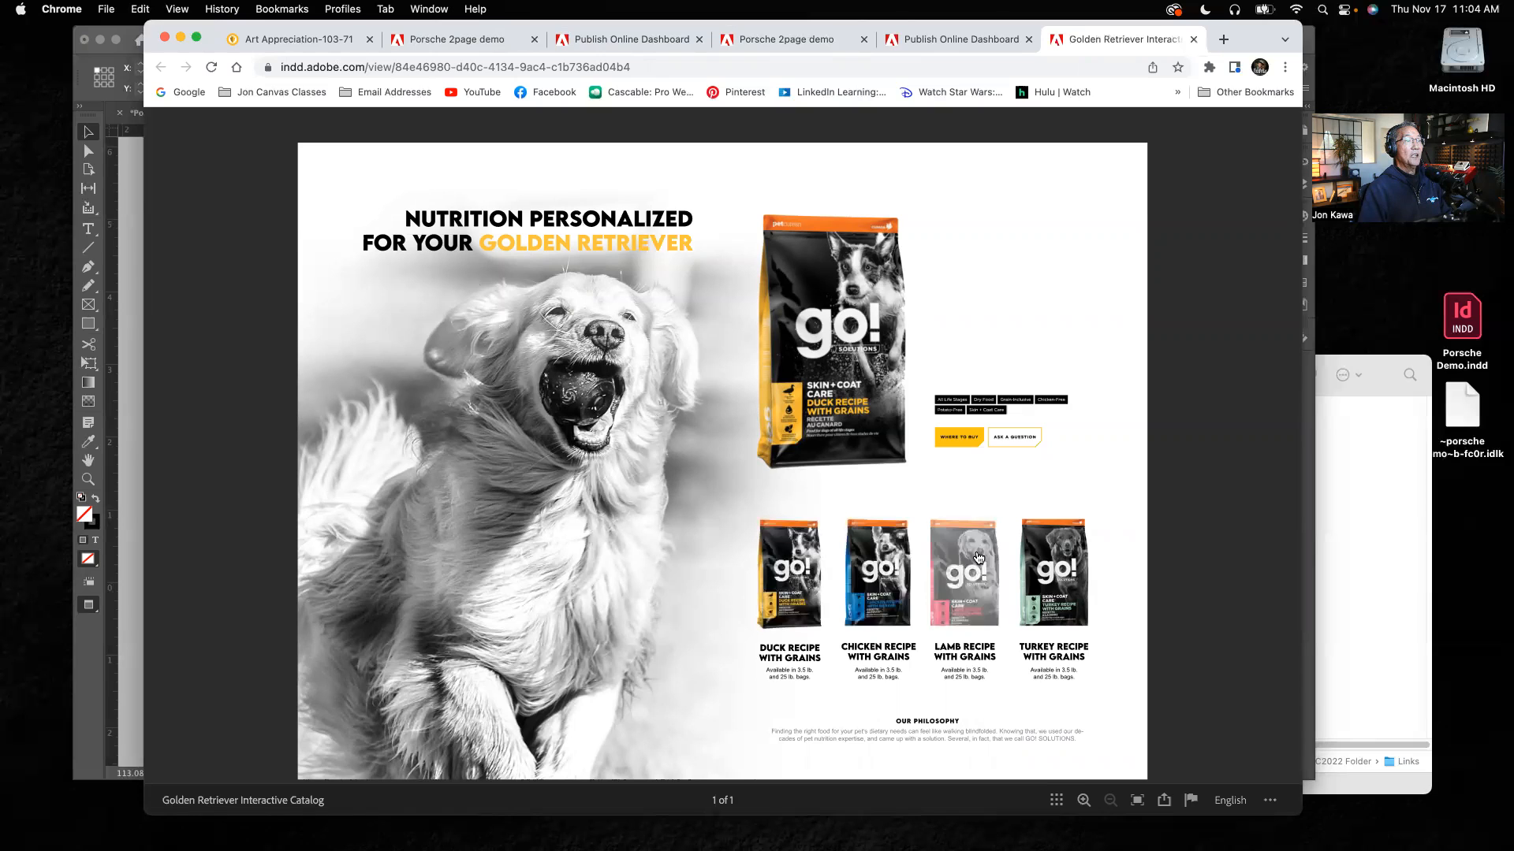
left_click(883, 567)
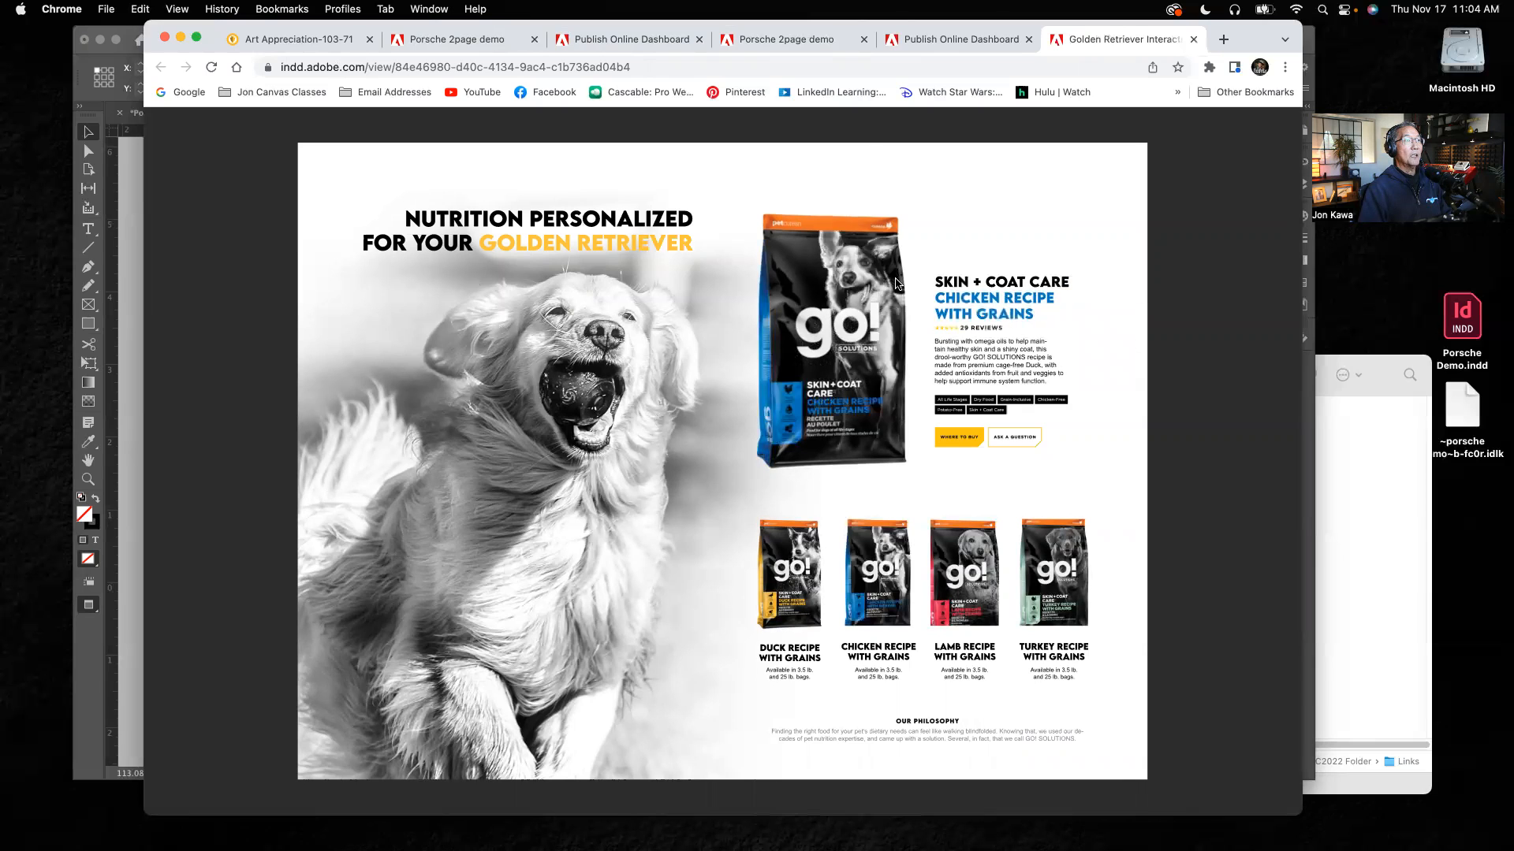
left_click(959, 544)
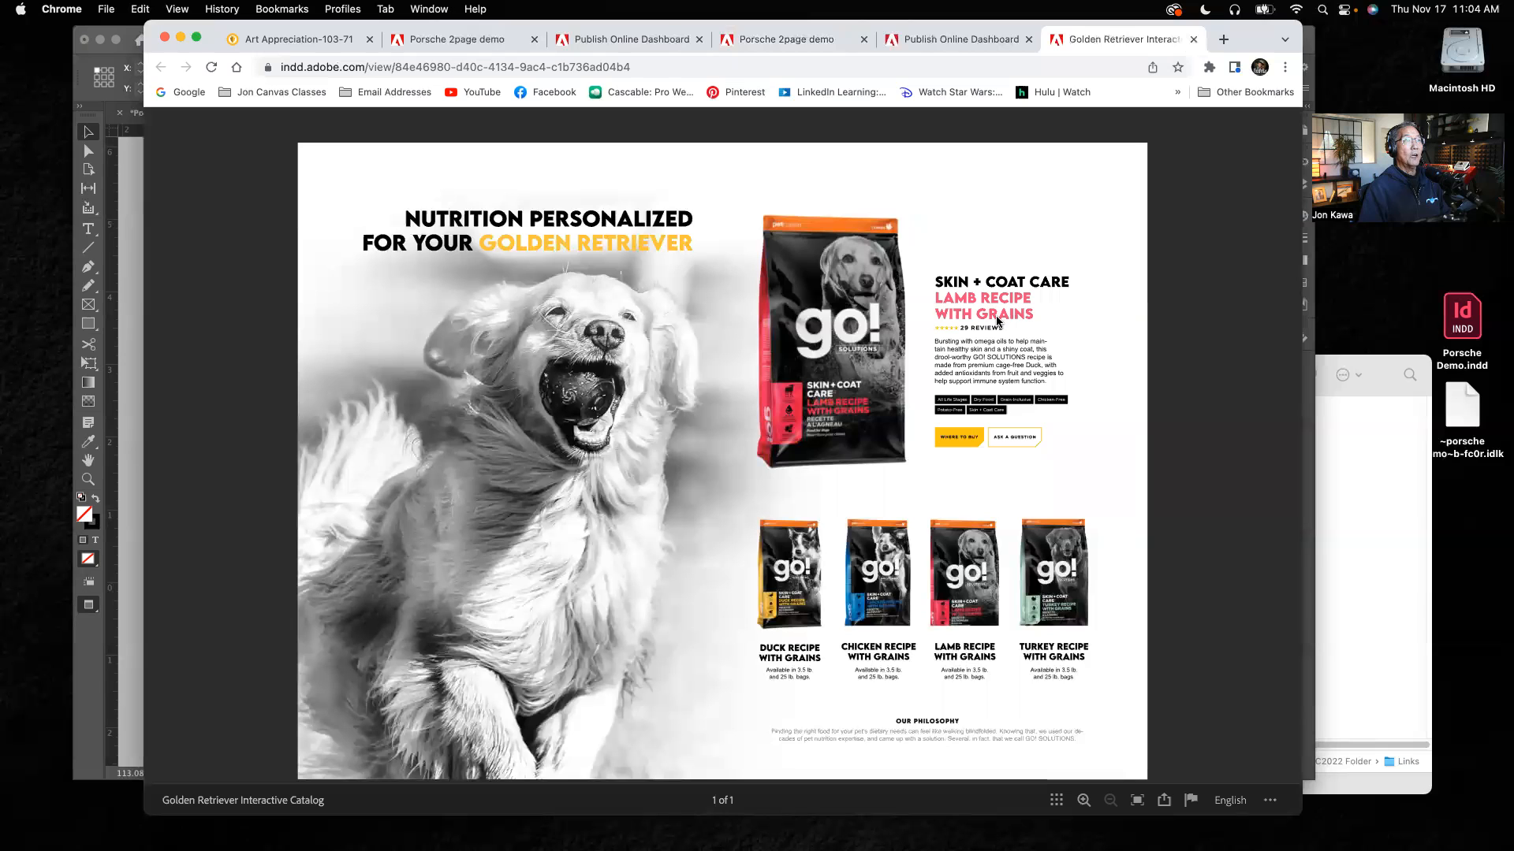
left_click(1066, 566)
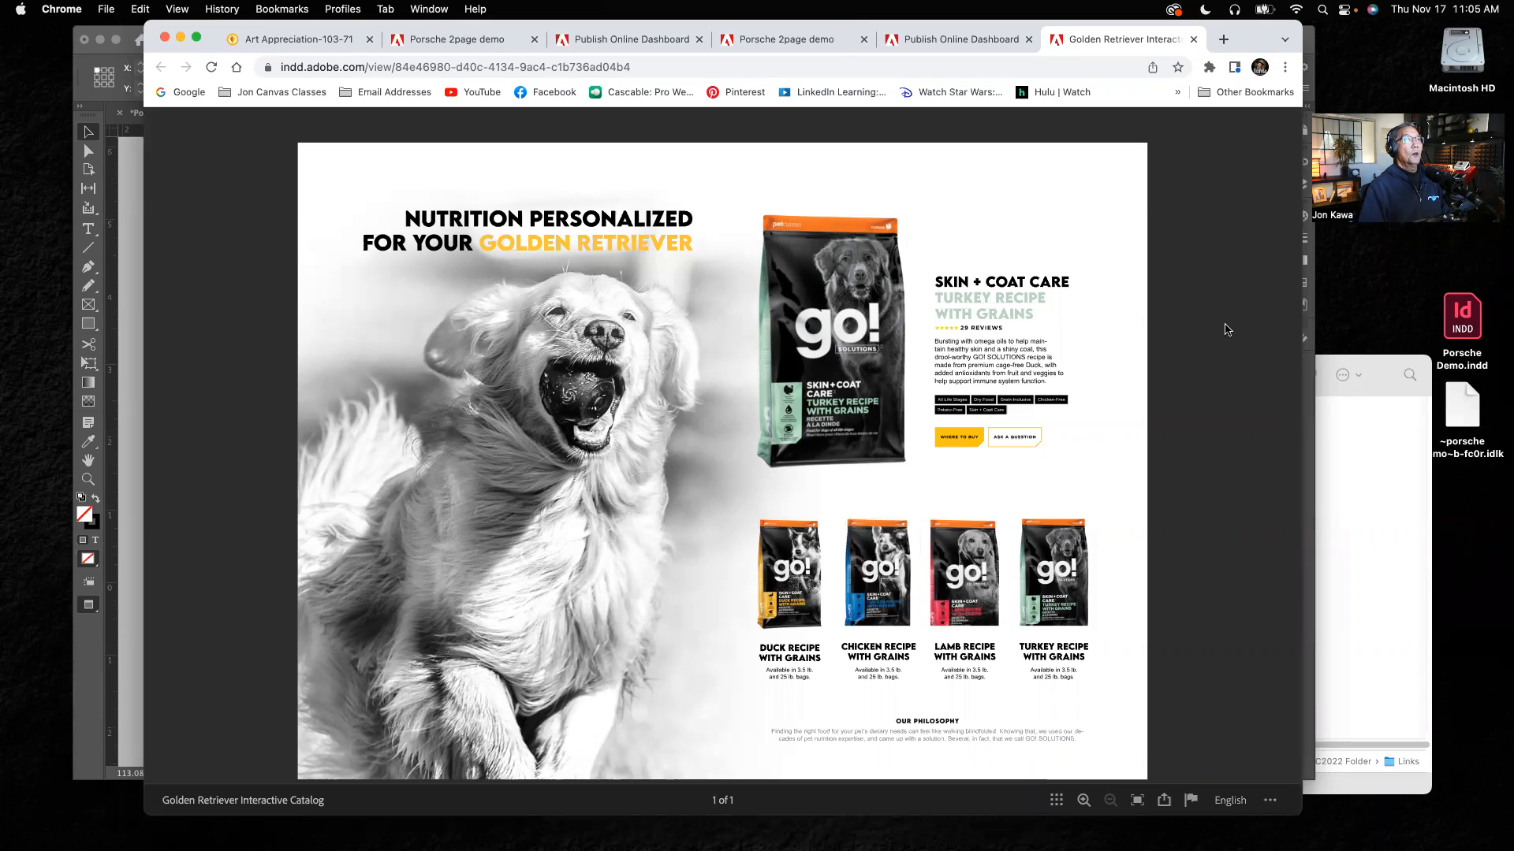
Step: Minimize the InDesign window and close the browser tabs of the Golden Retriever catalog, the dashboards and the Porsche 2page demo
left_click(134, 167)
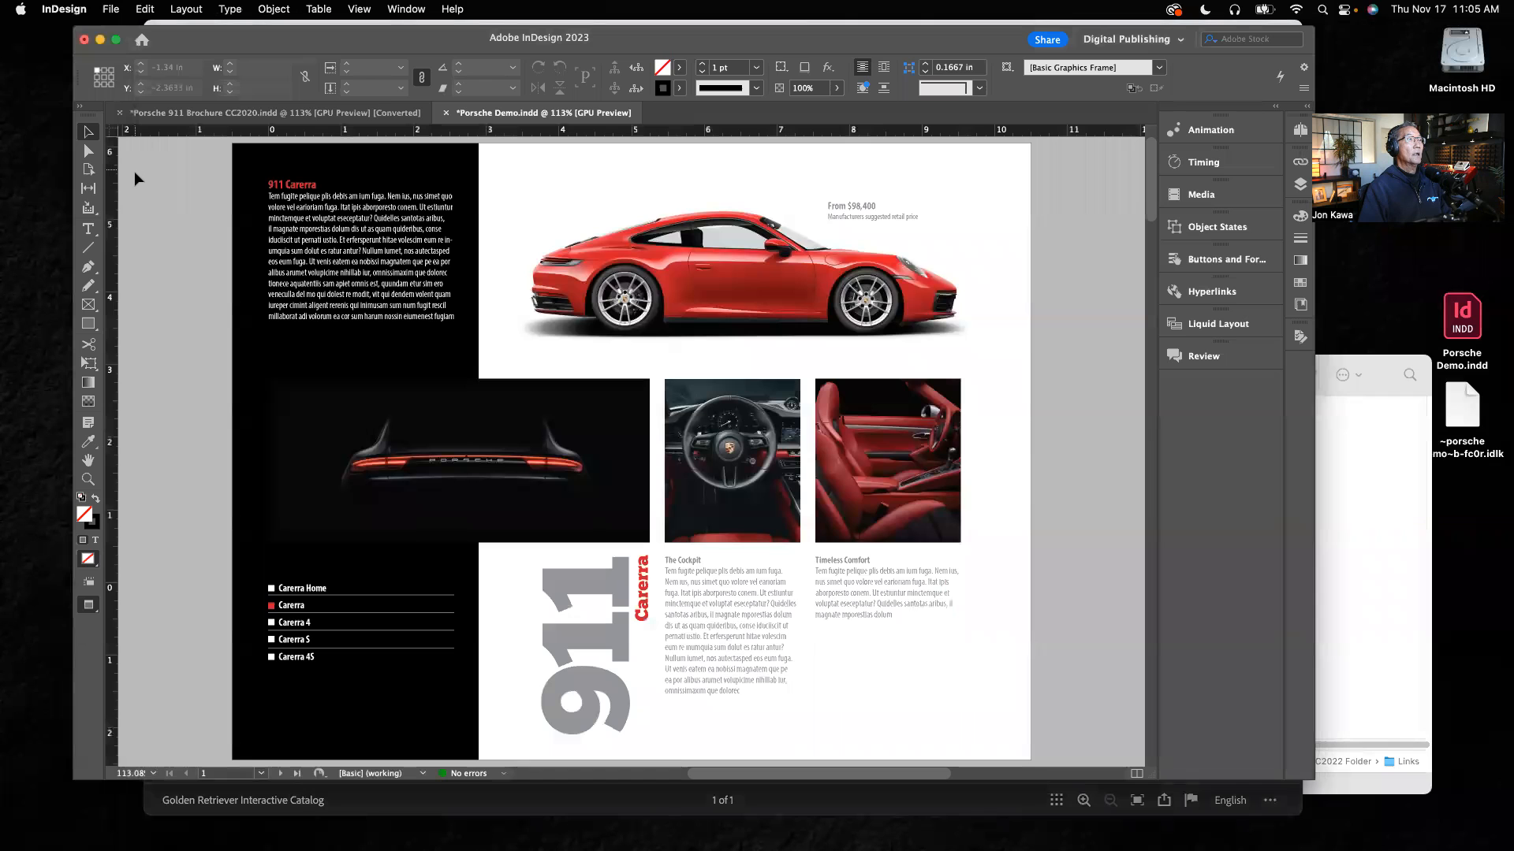
left_click(100, 40)
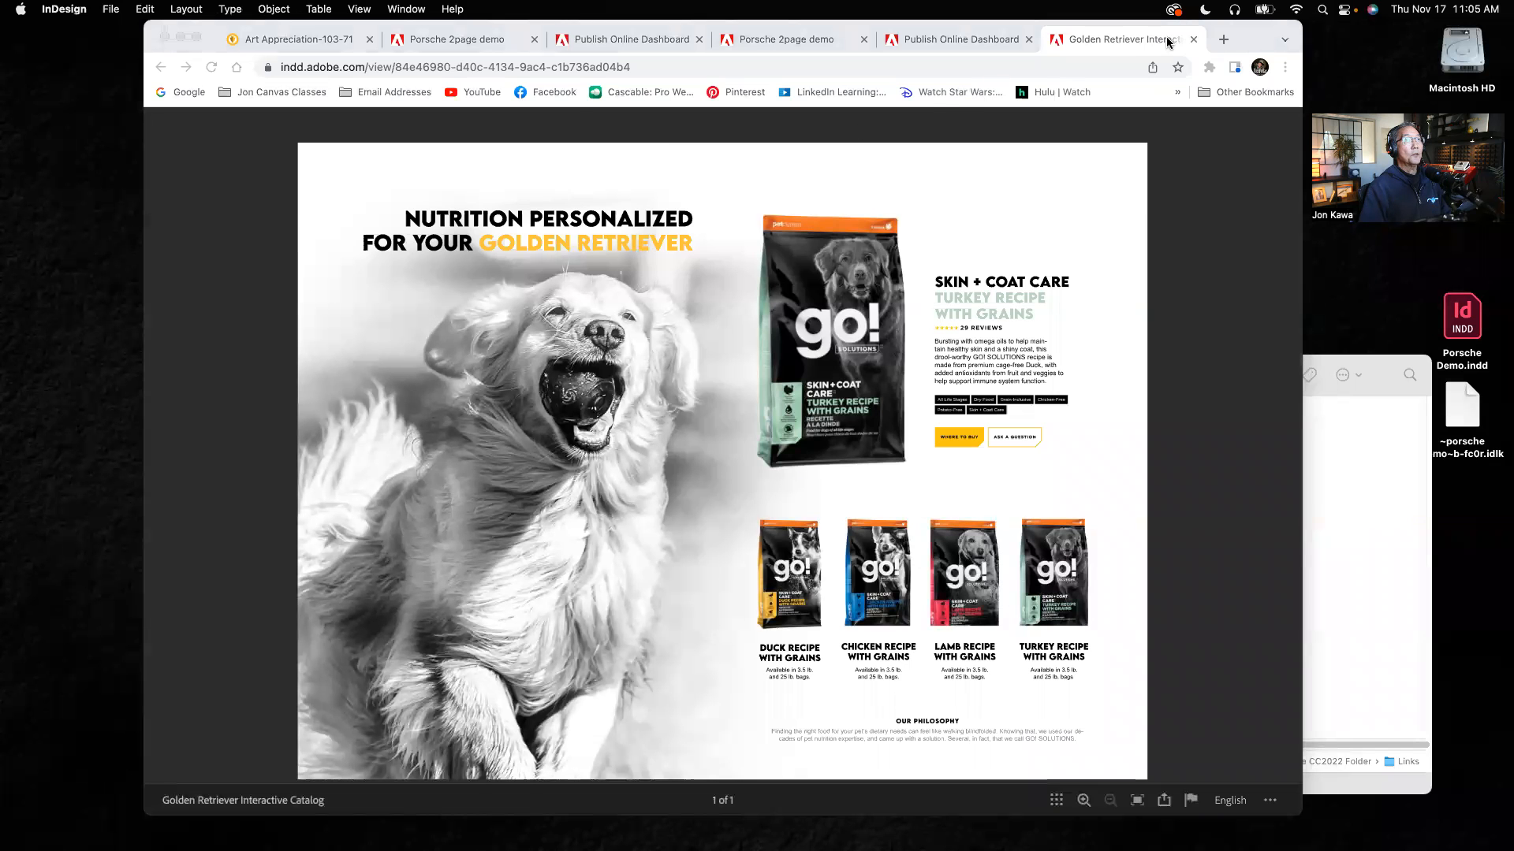
left_click(1195, 39)
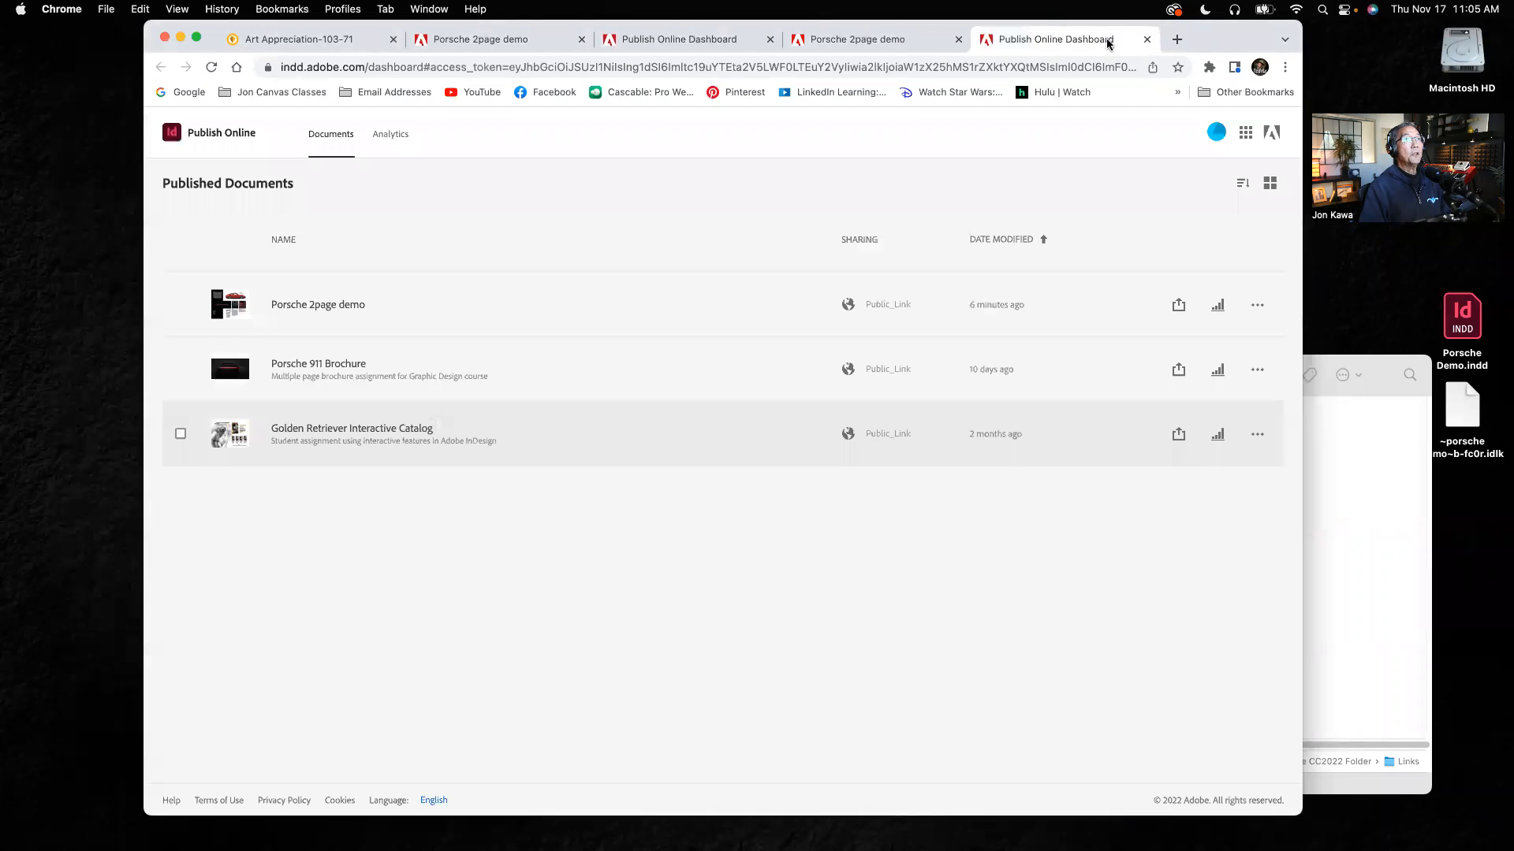
left_click(1148, 40)
left_click(957, 39)
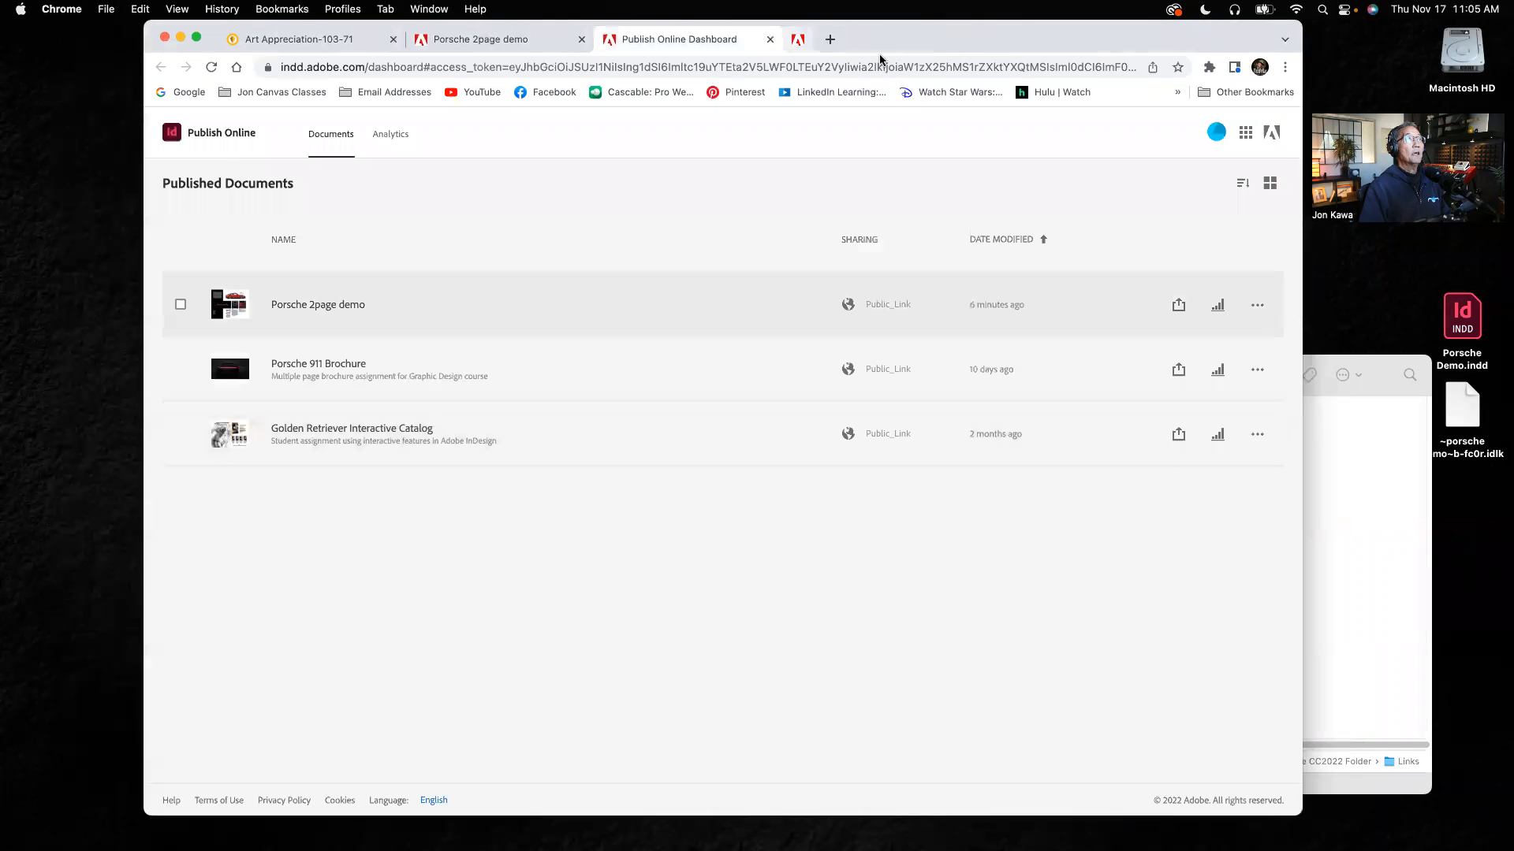
left_click(770, 39)
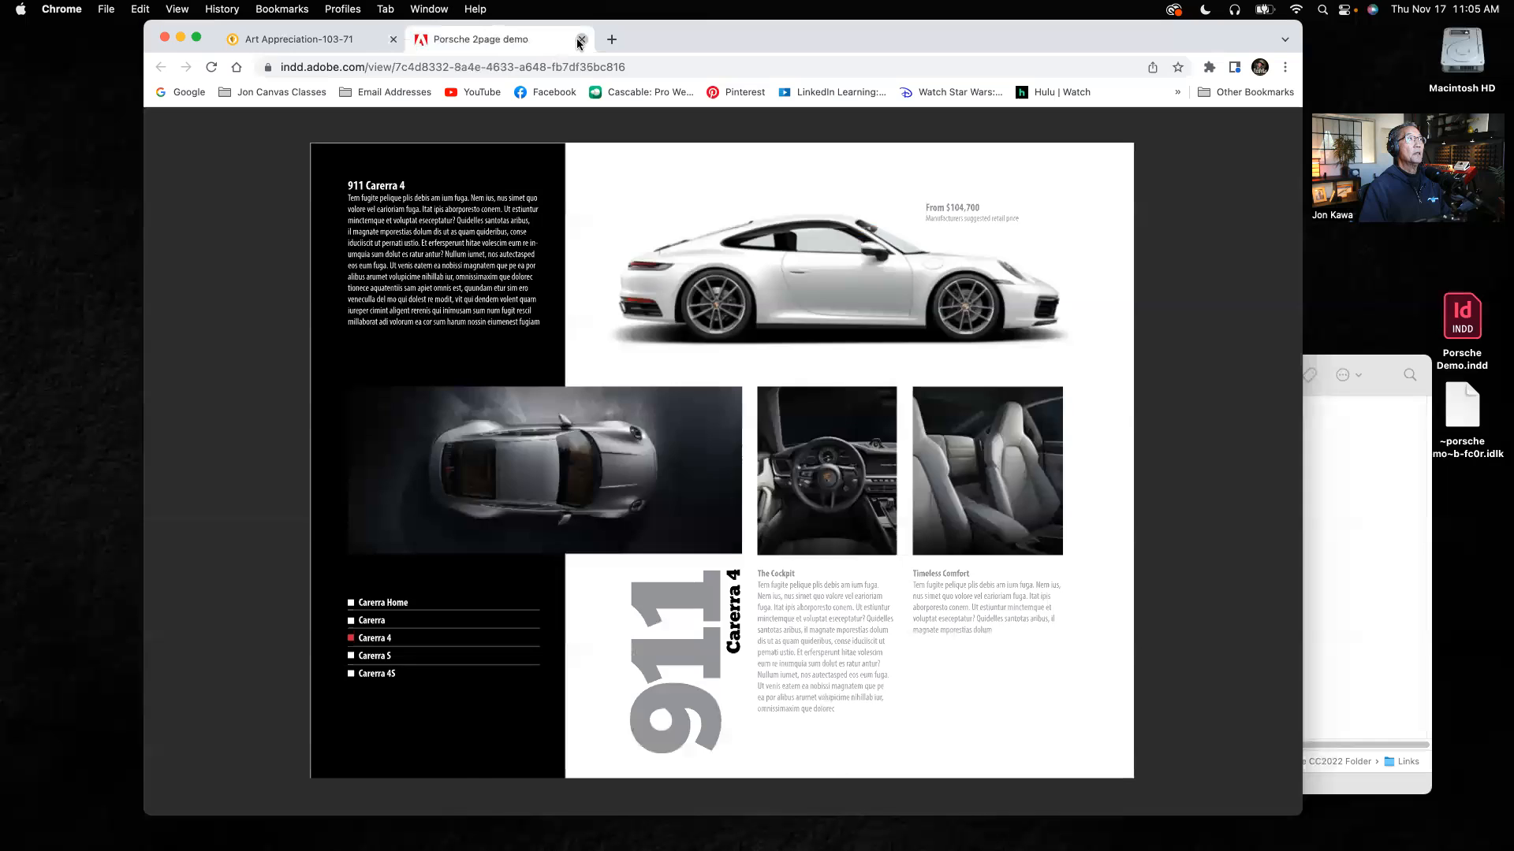
left_click(581, 39)
Step: Open YouTube in a new browser tab and go to the subscribed Montilla Design tutorial channel
left_click(424, 39)
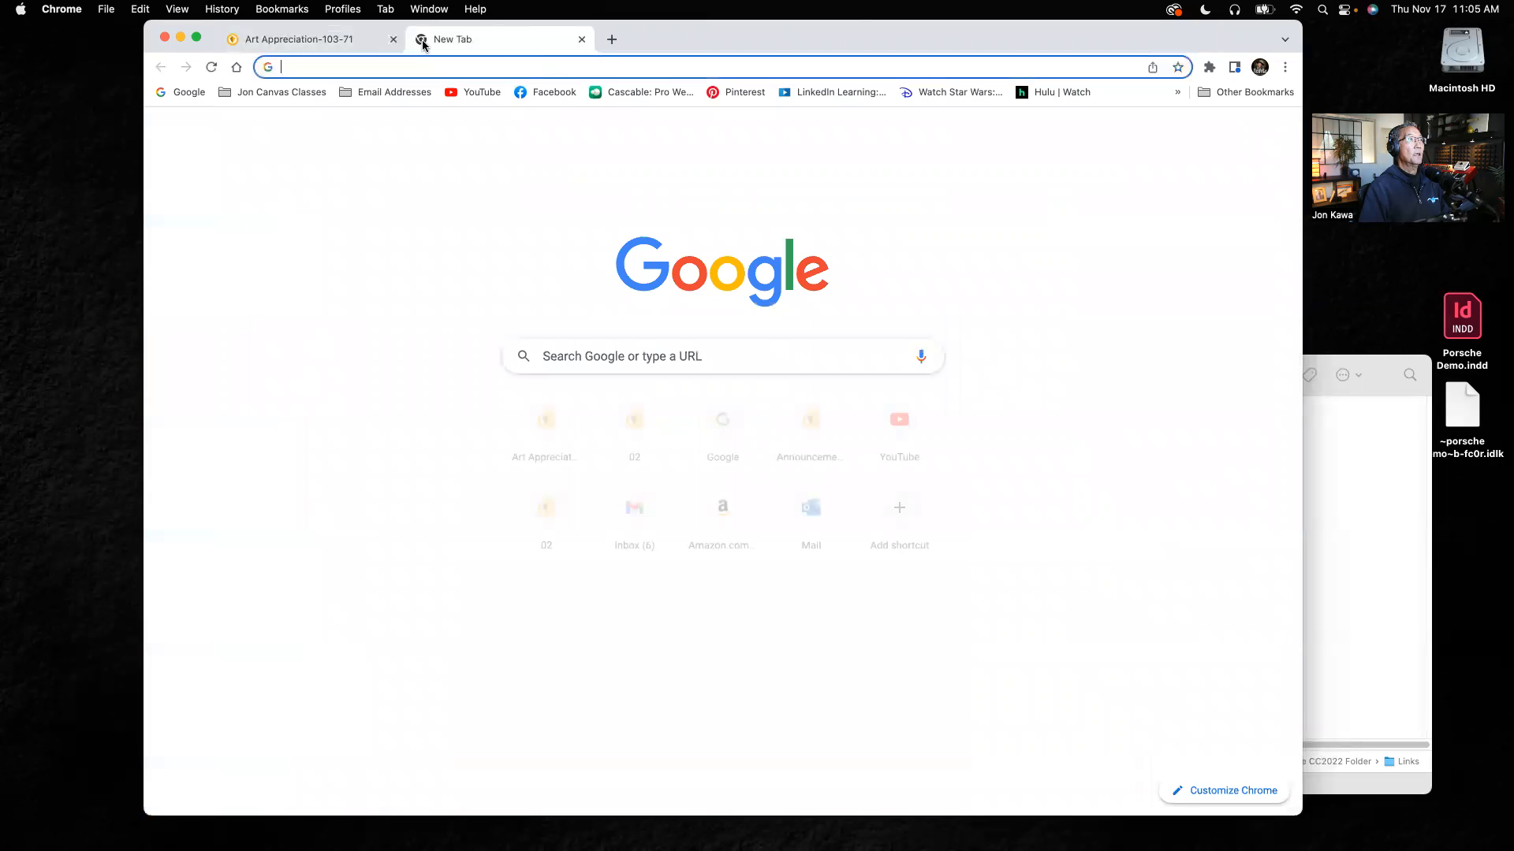
left_click(486, 92)
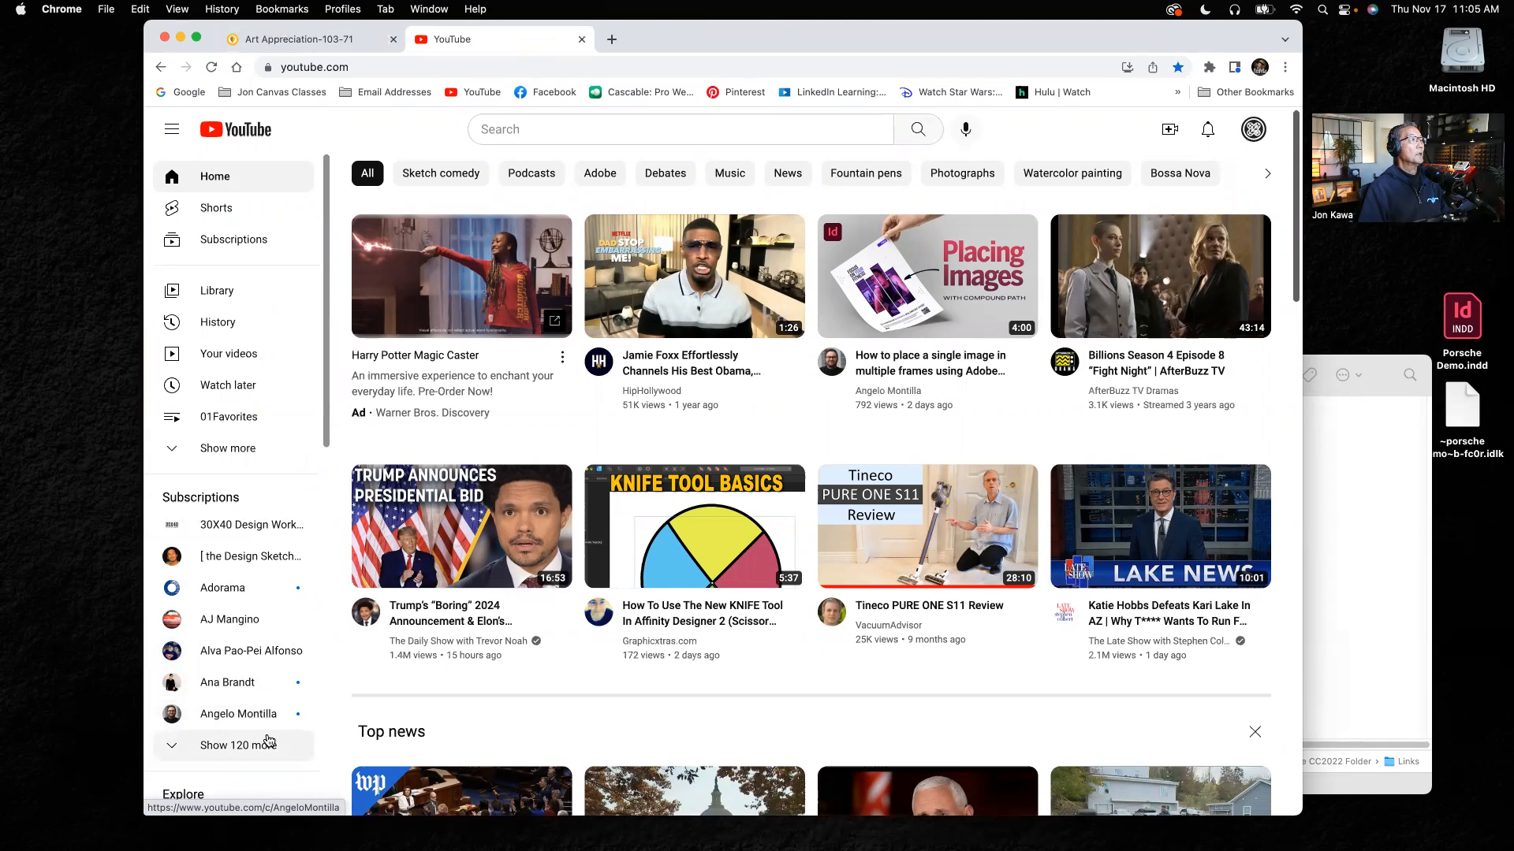
left_click(259, 717)
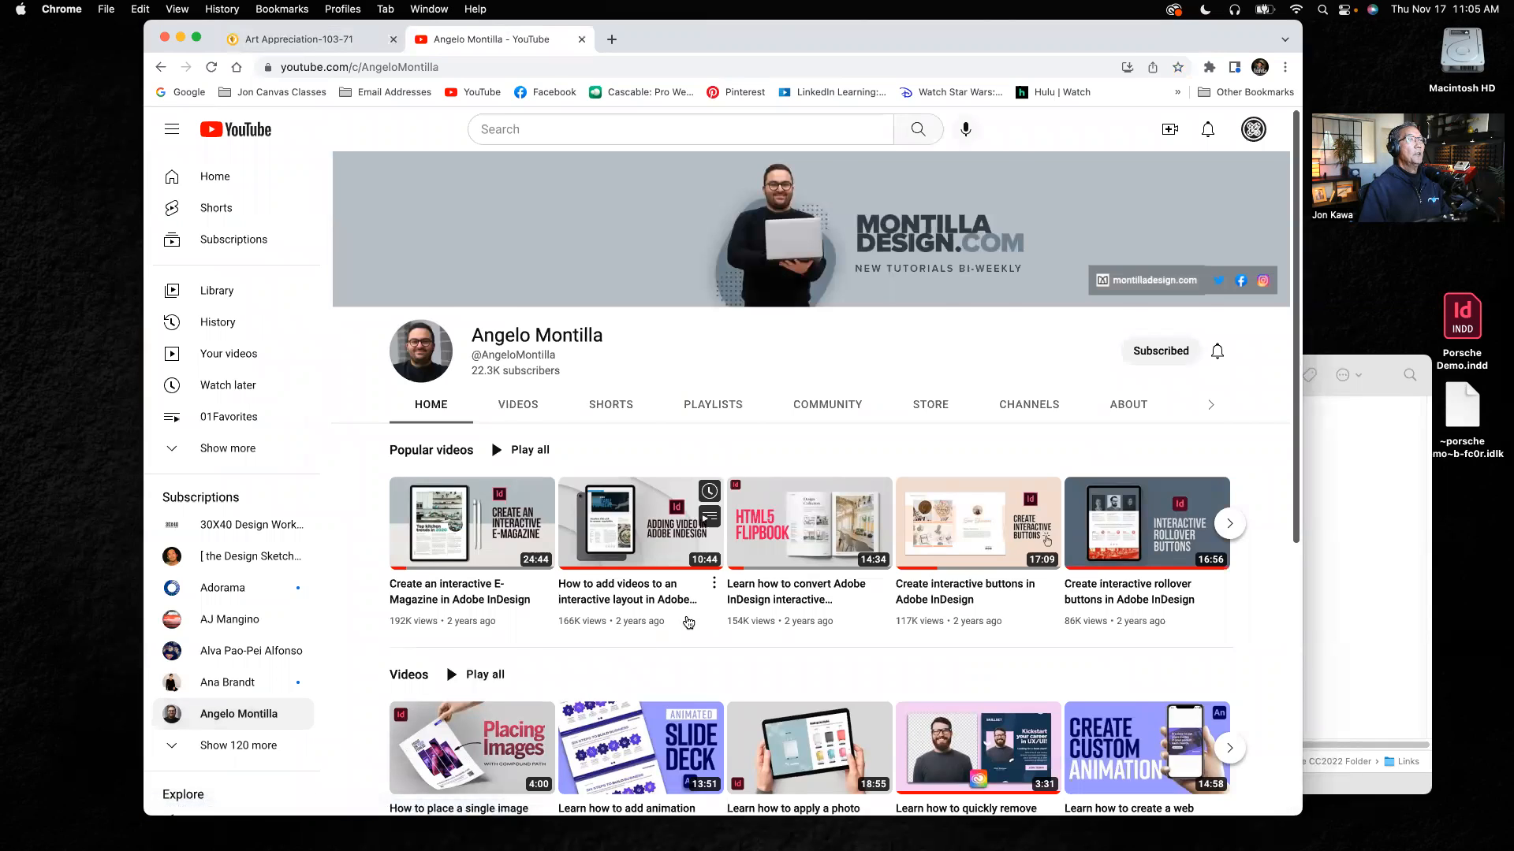
Step: Examine the popular videos, recent videos and shorts on the channel's home page for InDesign tutorials
scroll(627, 577, "down", 2)
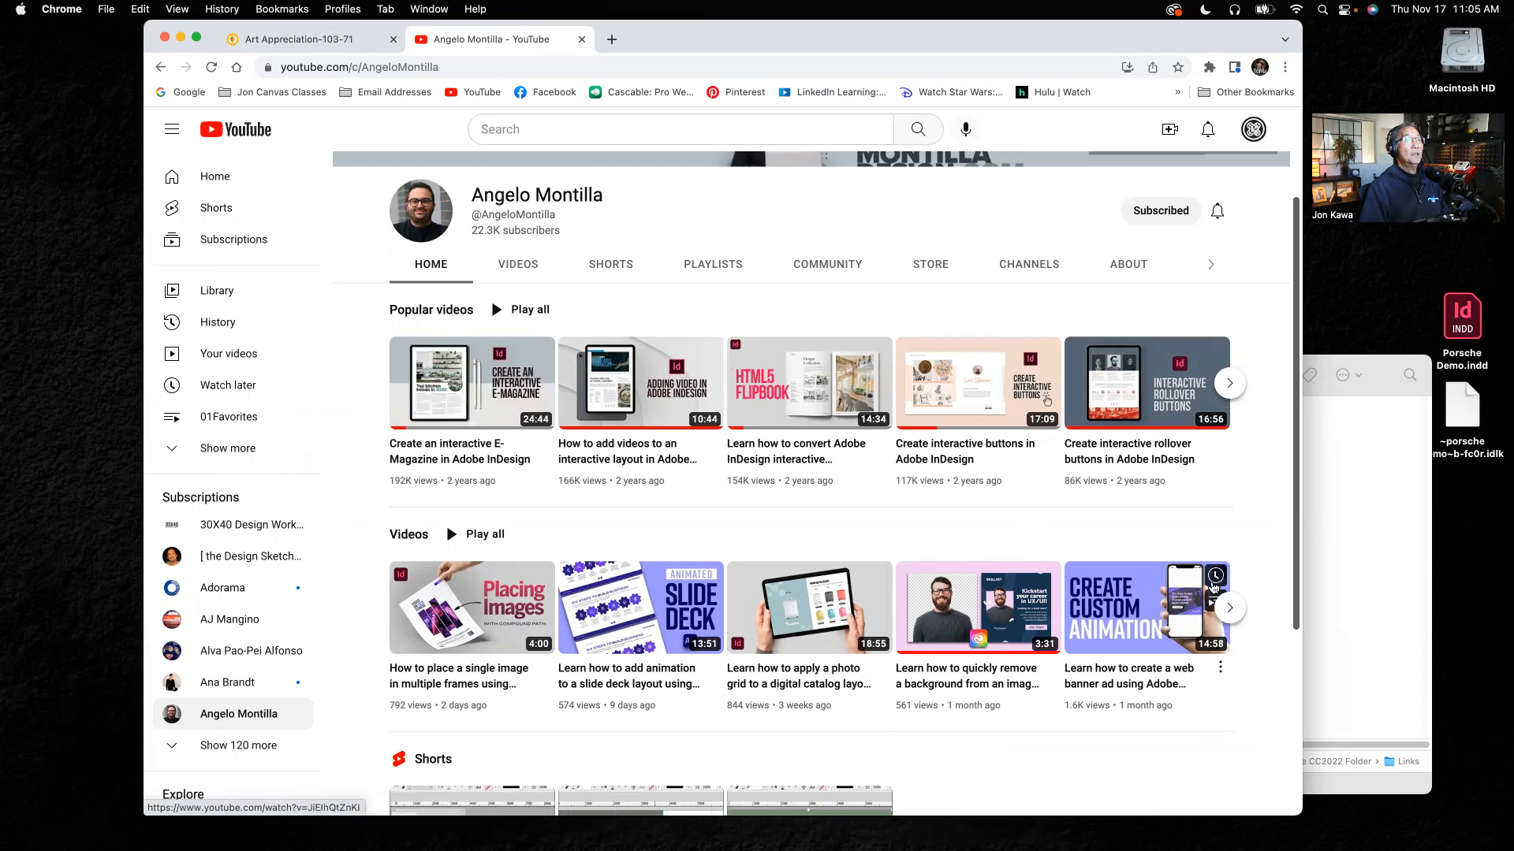
scroll(1270, 615, "down", 3)
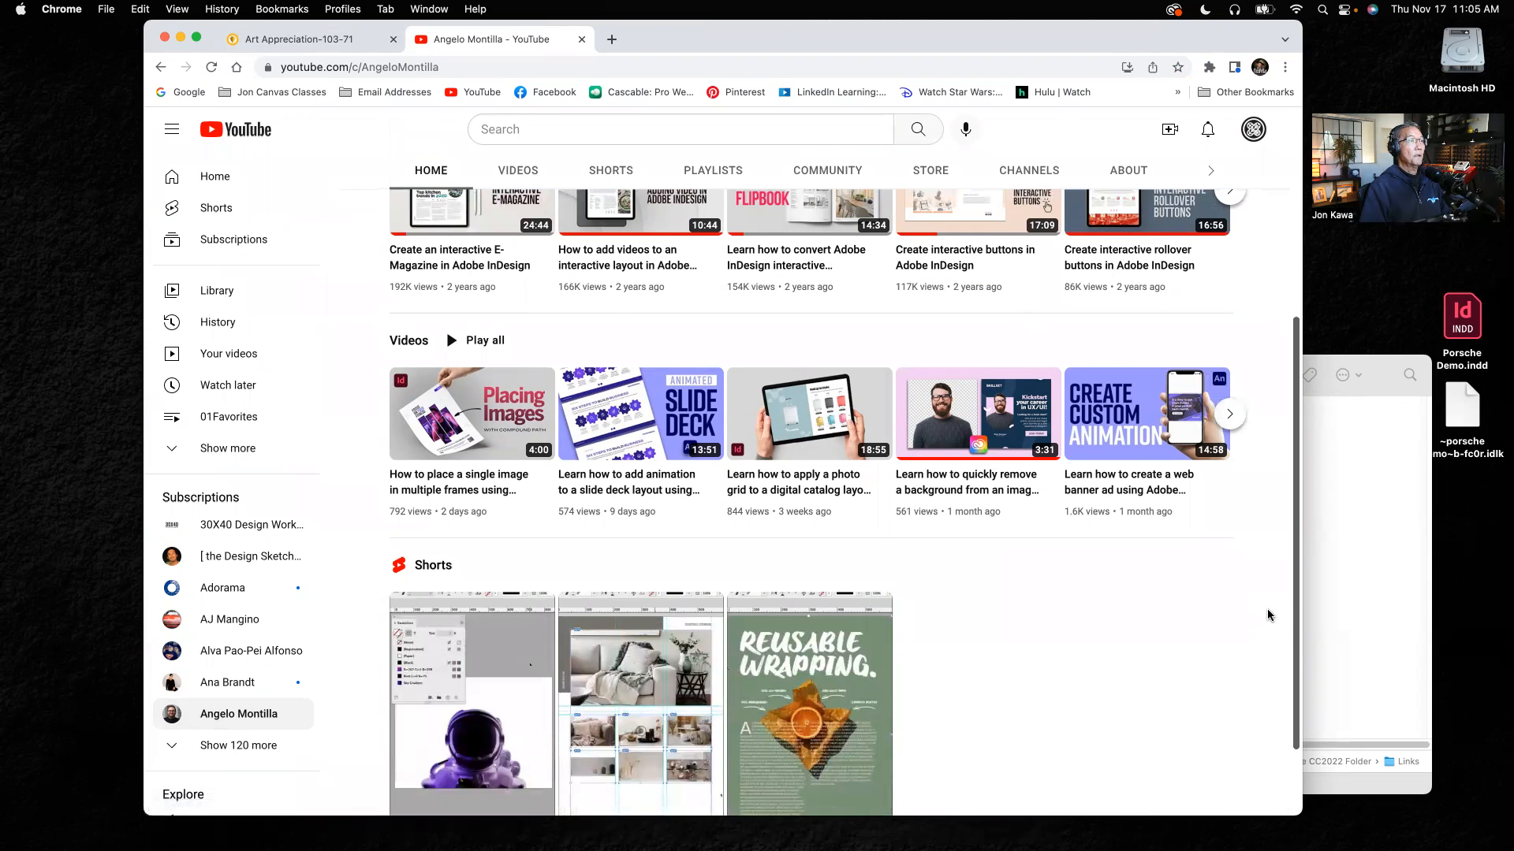
scroll(1269, 615, "up", 2)
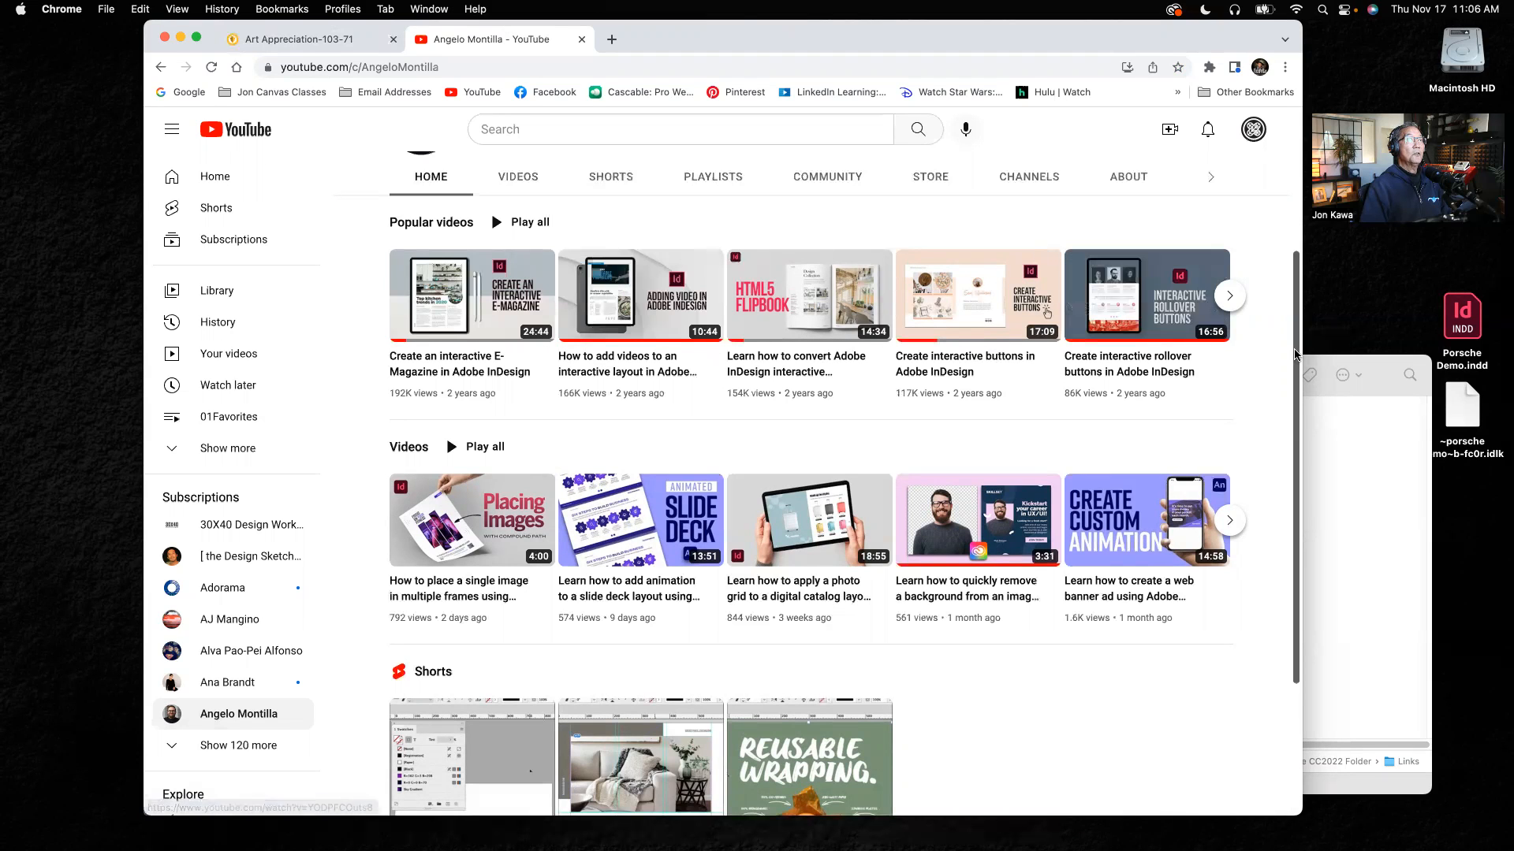
scroll(1298, 421, "down", 2)
scroll(1299, 421, "down", 2)
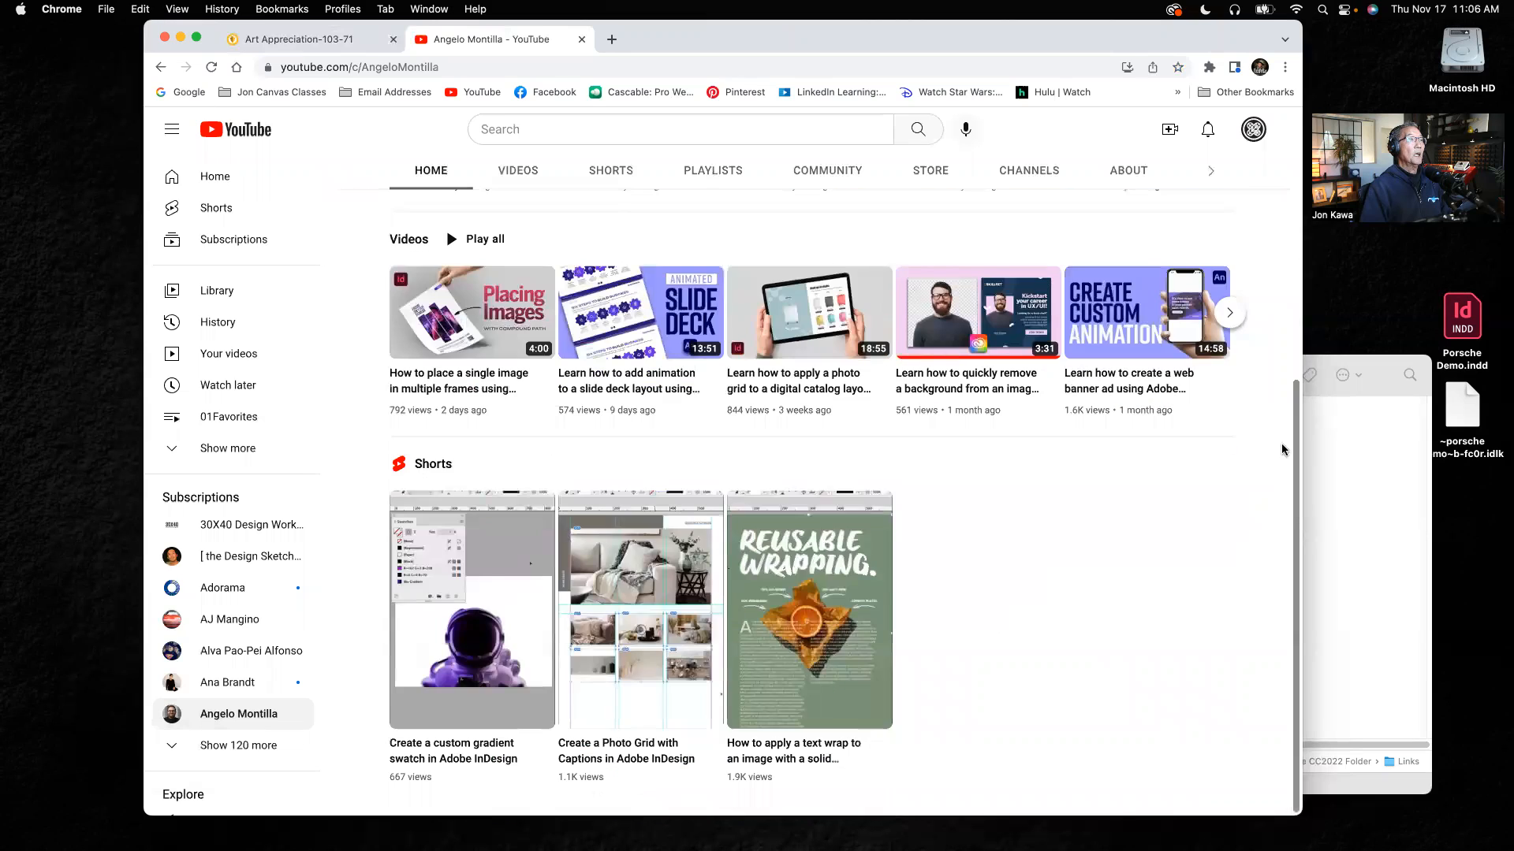
scroll(1282, 450, "up", 5)
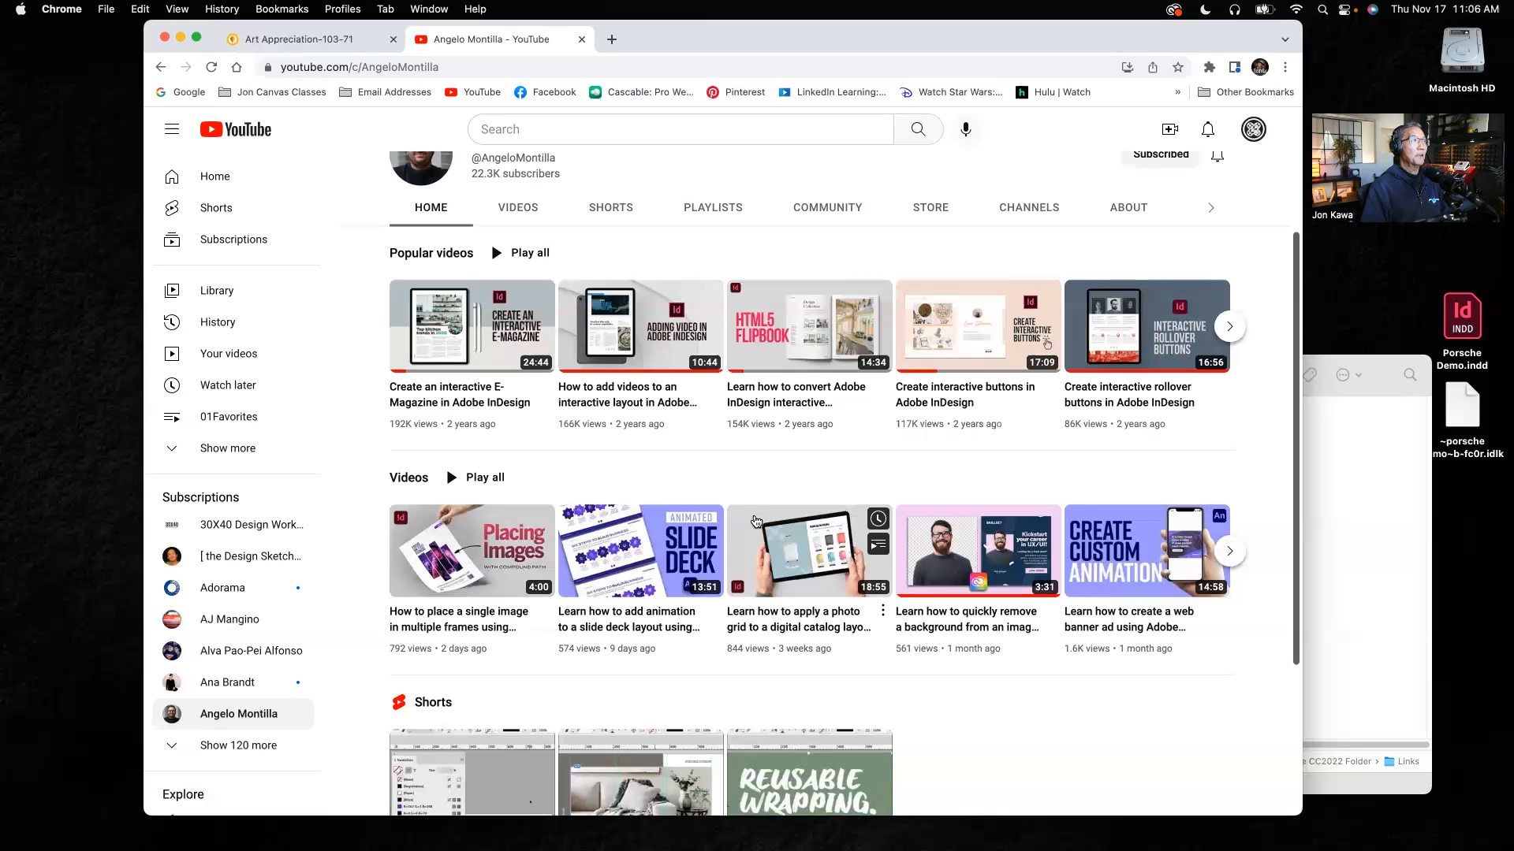
scroll(362, 407, "up", 5)
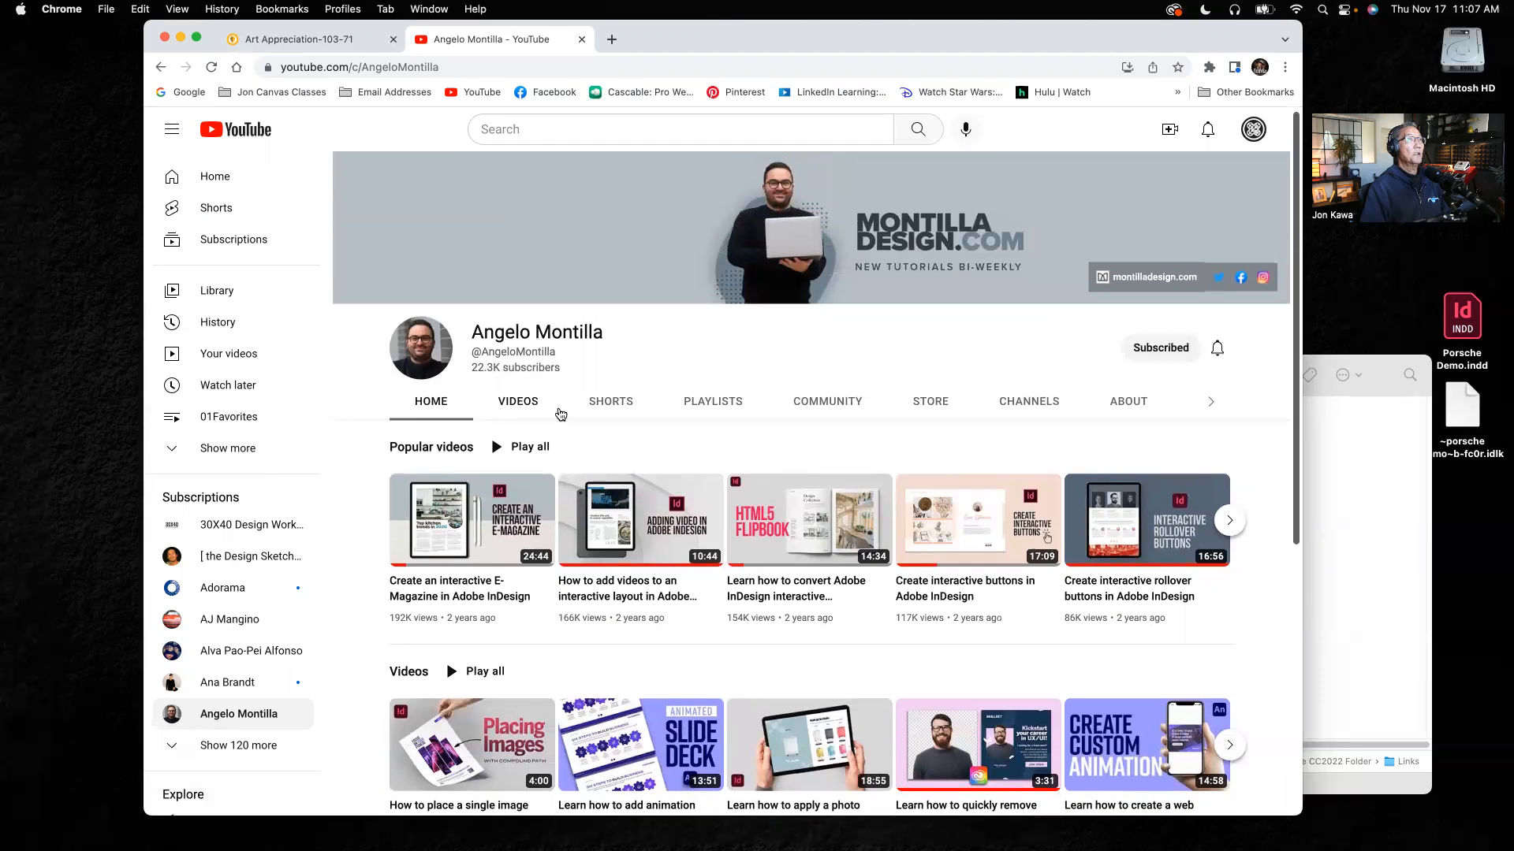